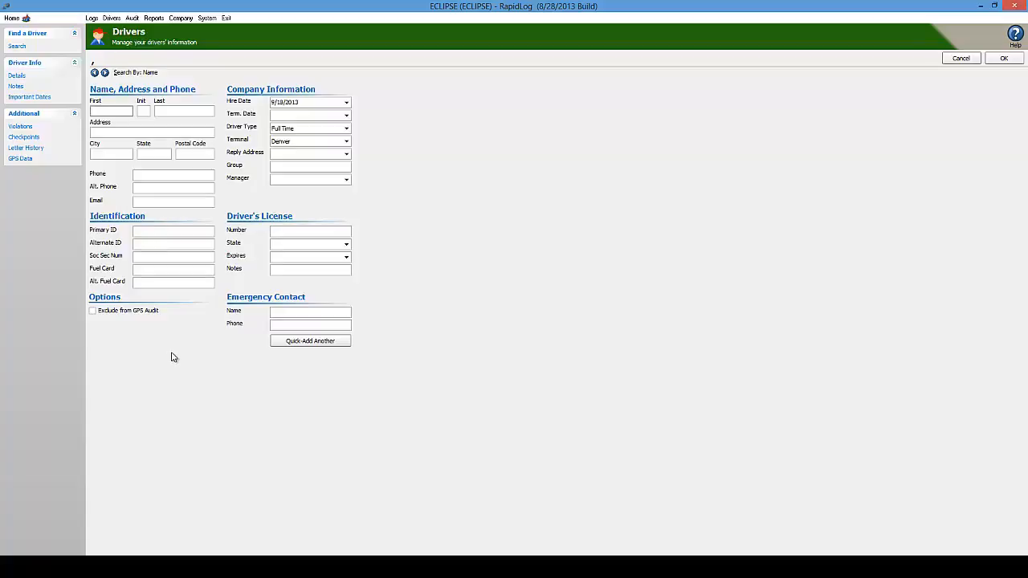
left_click(114, 112)
left_click(180, 108)
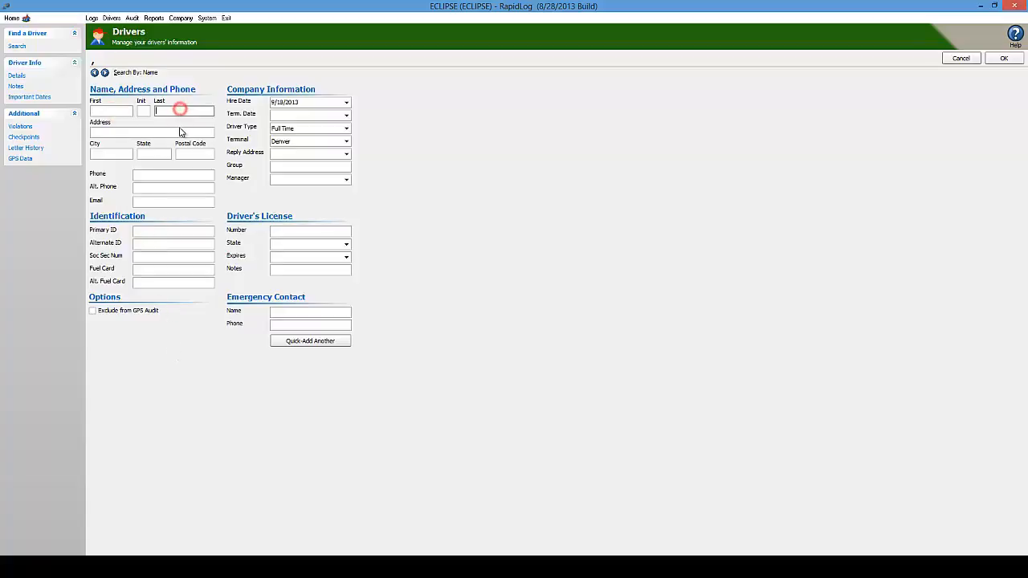
left_click(162, 230)
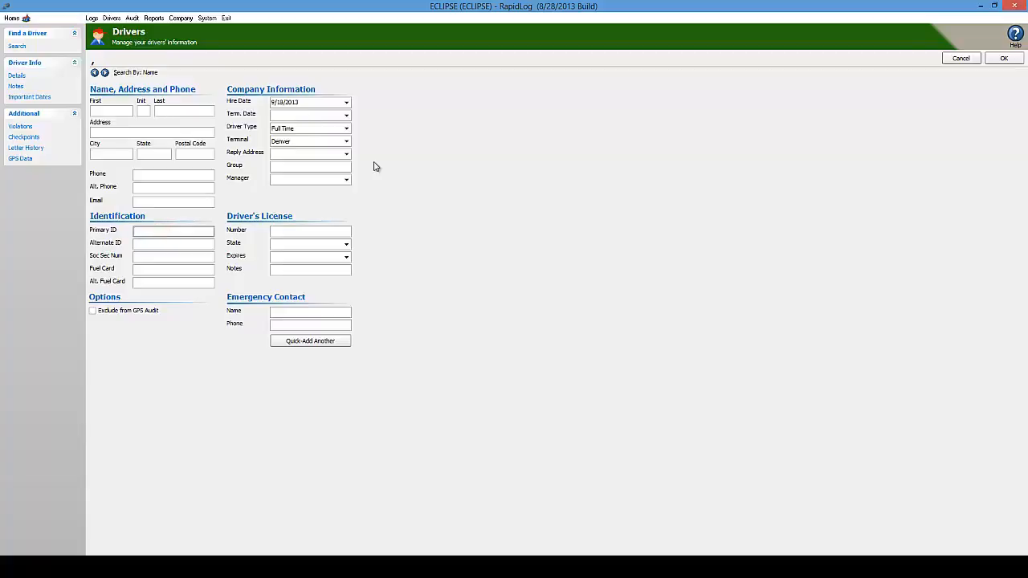
left_click(338, 104)
- Leave the driver type at Full Time and display the Denver and Greeley terminal options
left_click(347, 131)
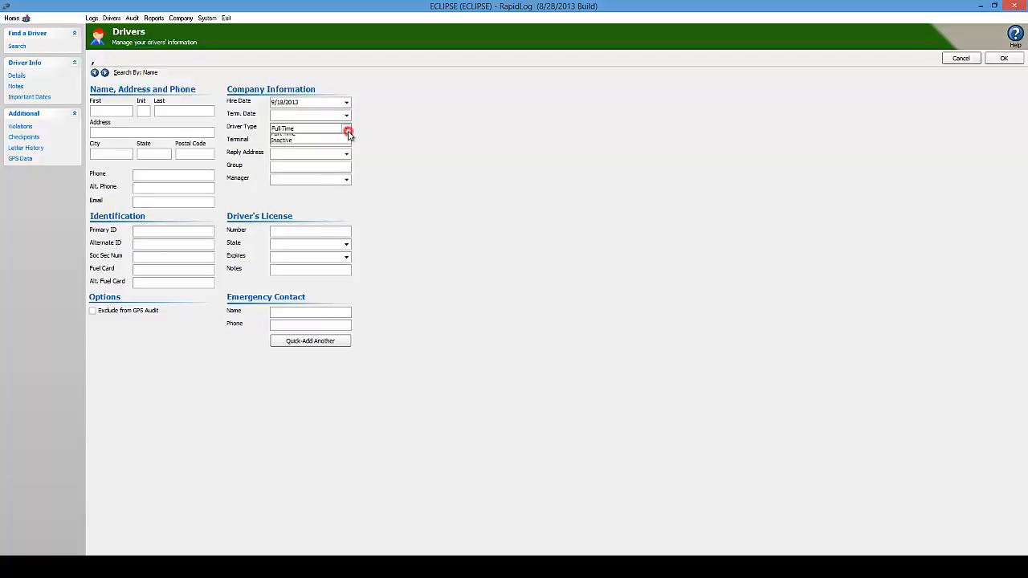
left_click(347, 133)
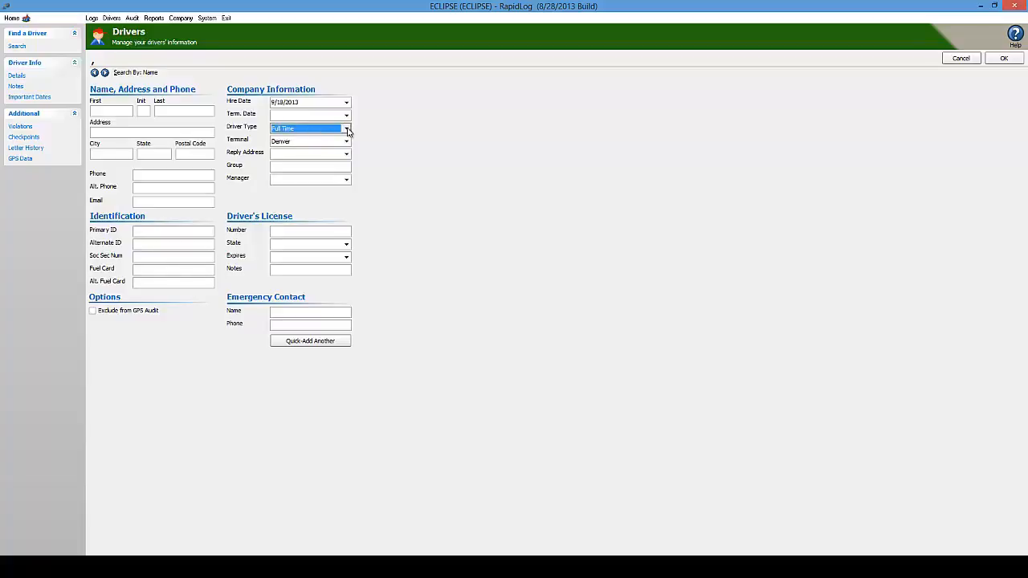
left_click(347, 131)
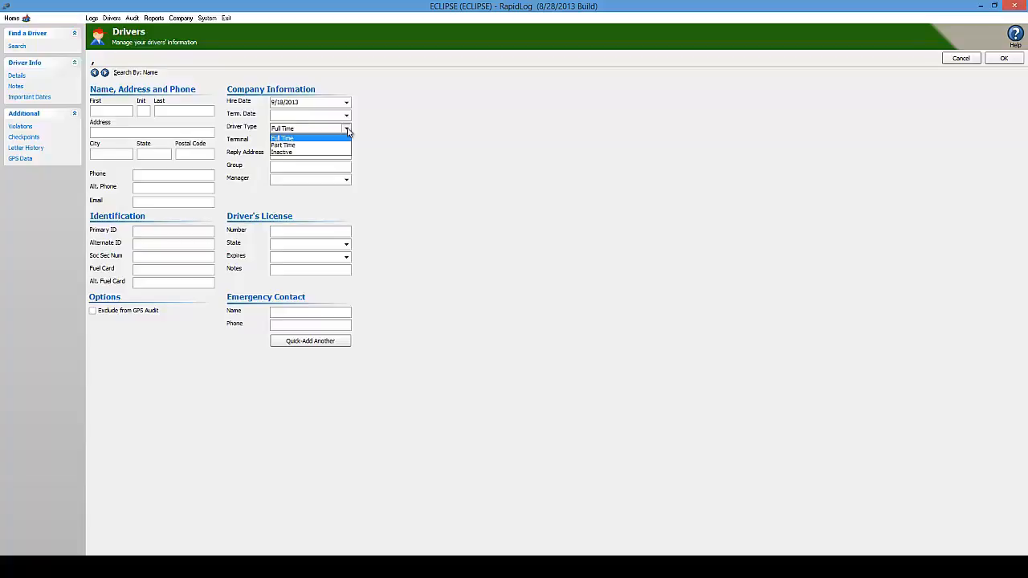
left_click(348, 131)
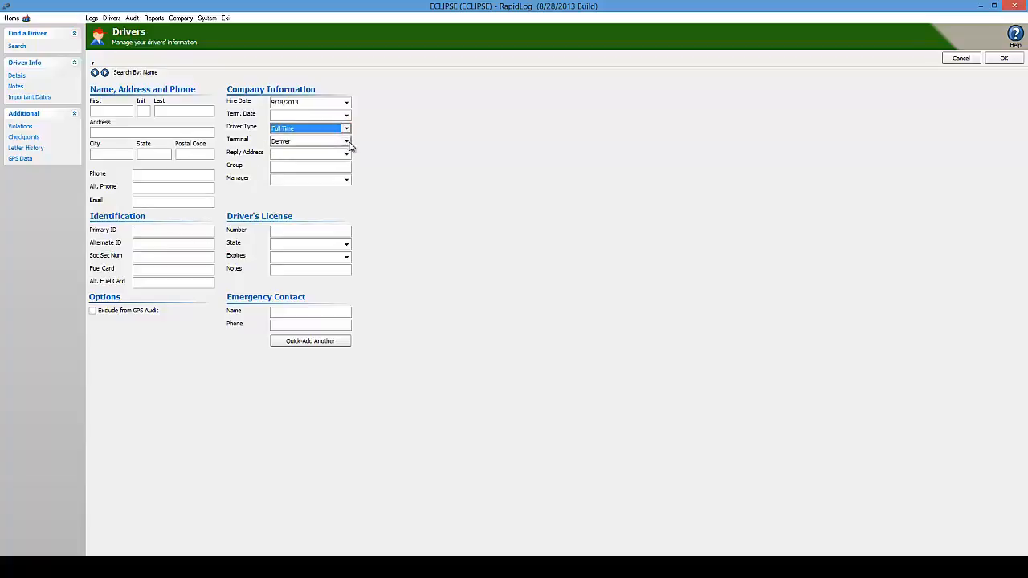
left_click(350, 142)
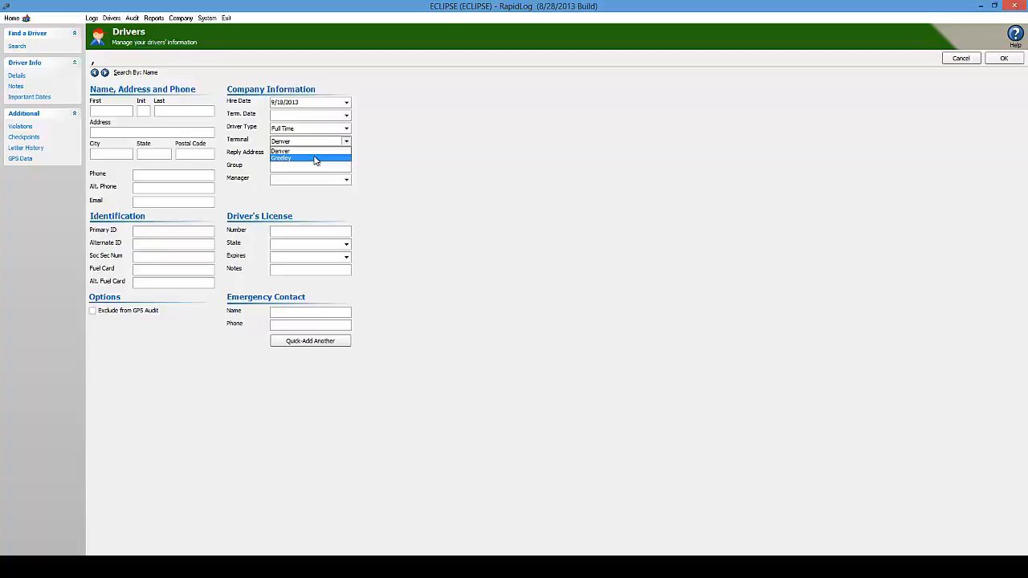
- Assign the new driver to the Greeley terminal and enter their first name, last name and primary ID
left_click(318, 158)
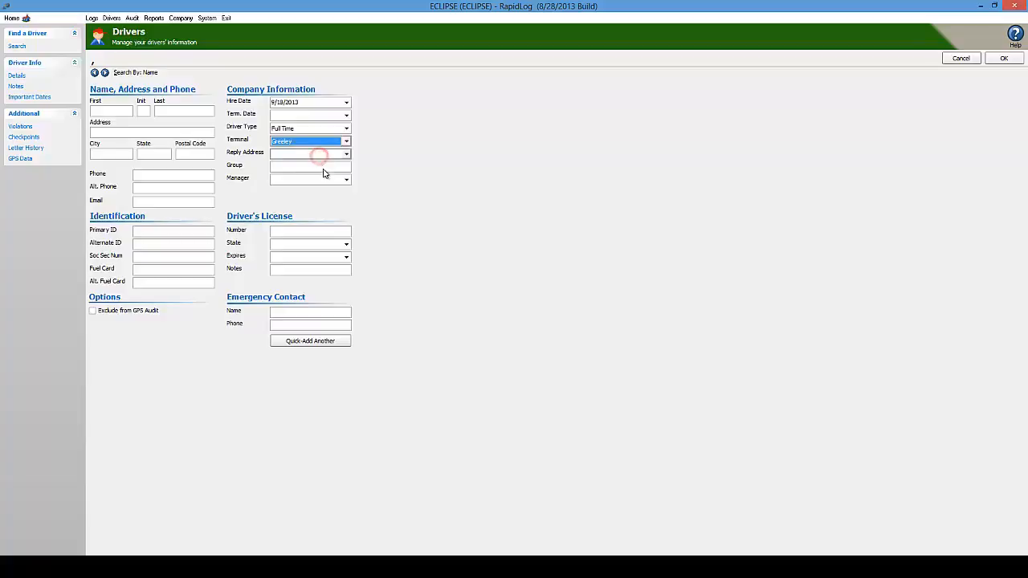
left_click(105, 110)
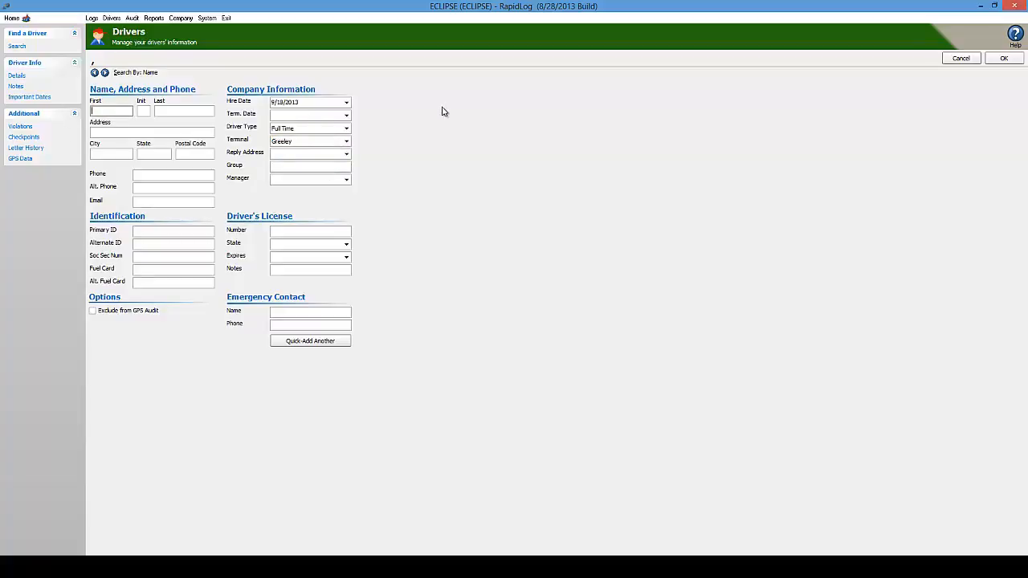
key("Tab")
type("Brown")
left_click(164, 228)
type("THUR")
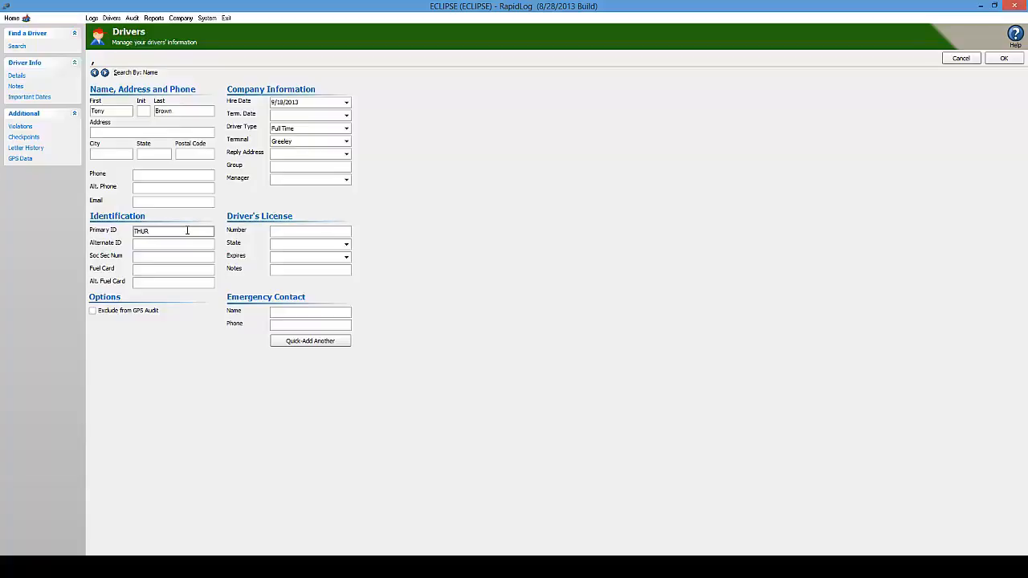
- Set the hire date to 7/1/2013, keep driver type Full Time, and save the record
left_click(346, 102)
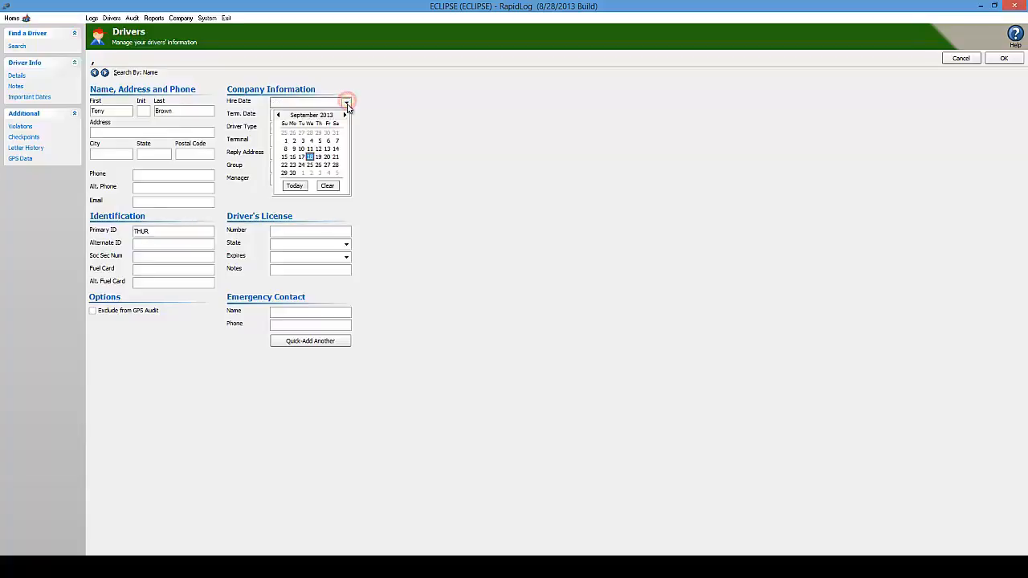
left_click(279, 117)
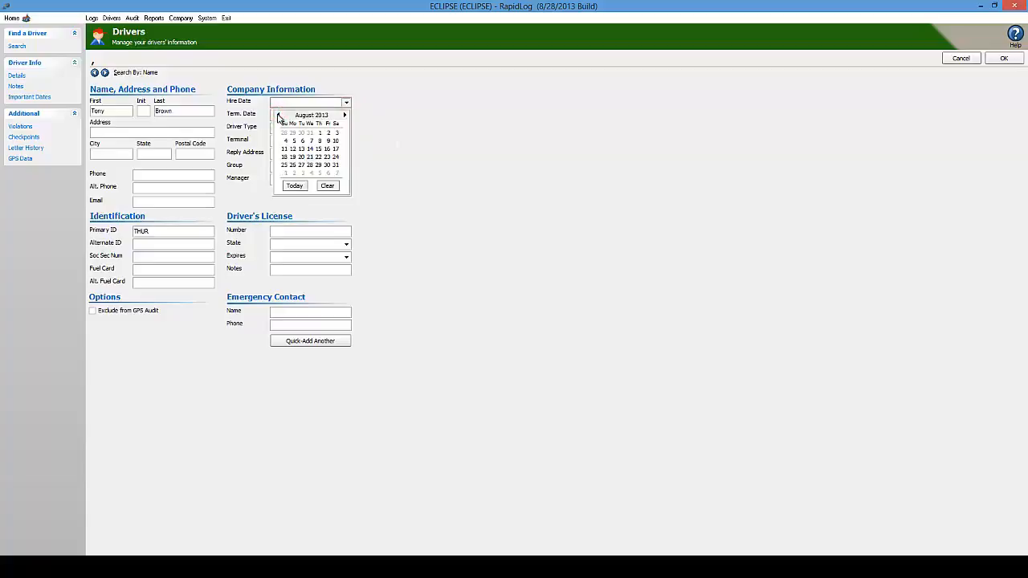
left_click(279, 116)
left_click(293, 133)
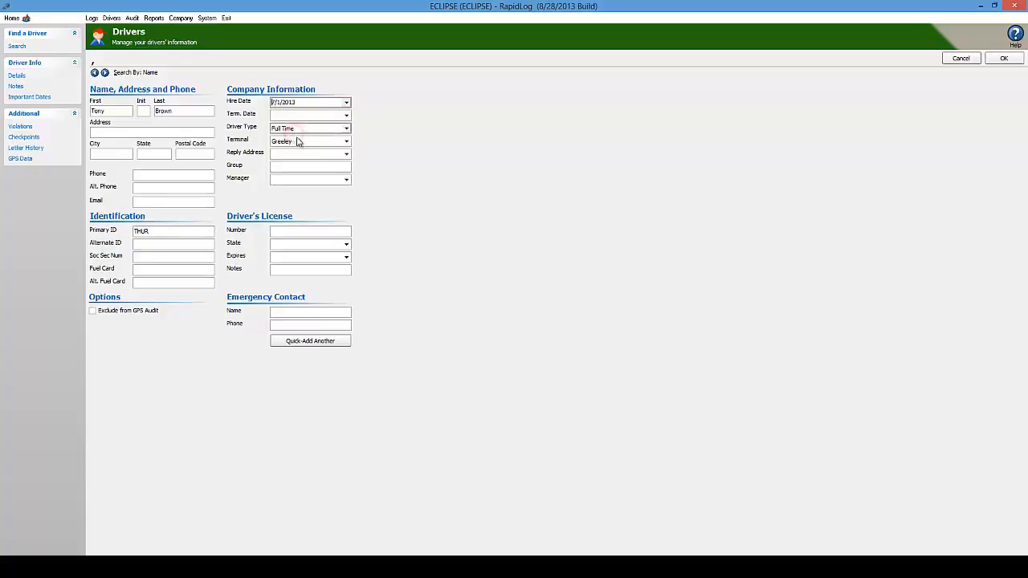
left_click(348, 129)
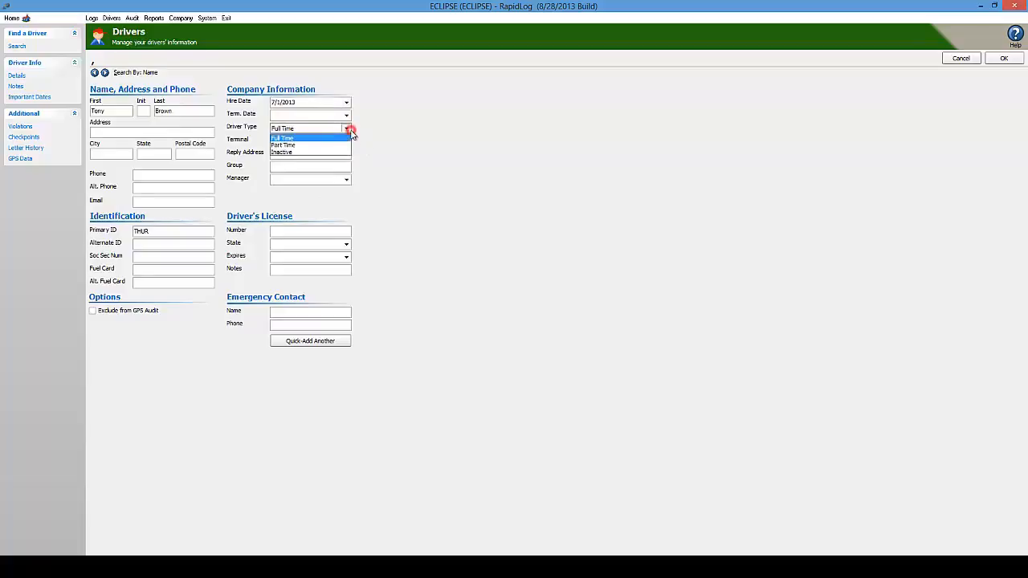
left_click(284, 138)
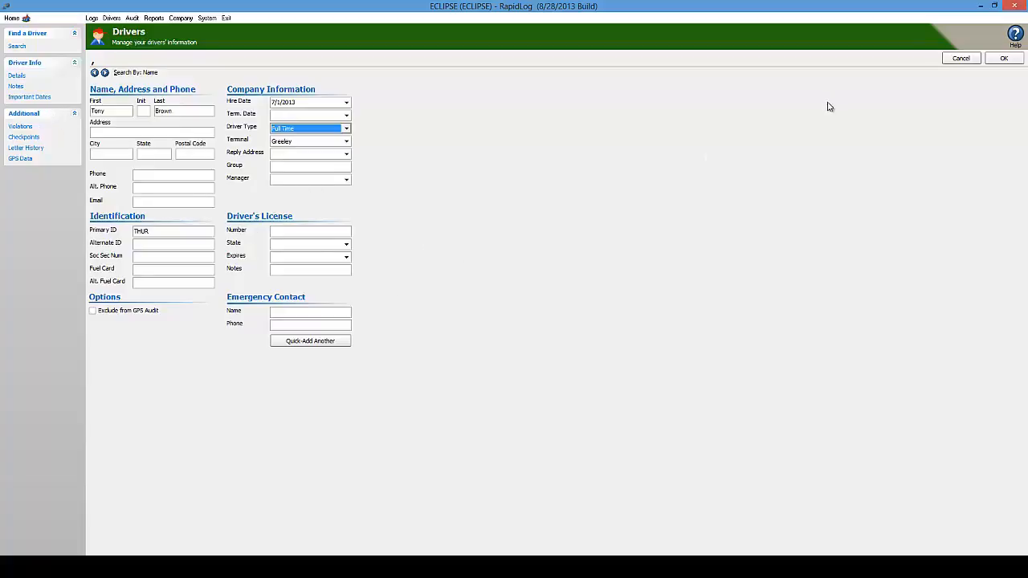
left_click(1007, 60)
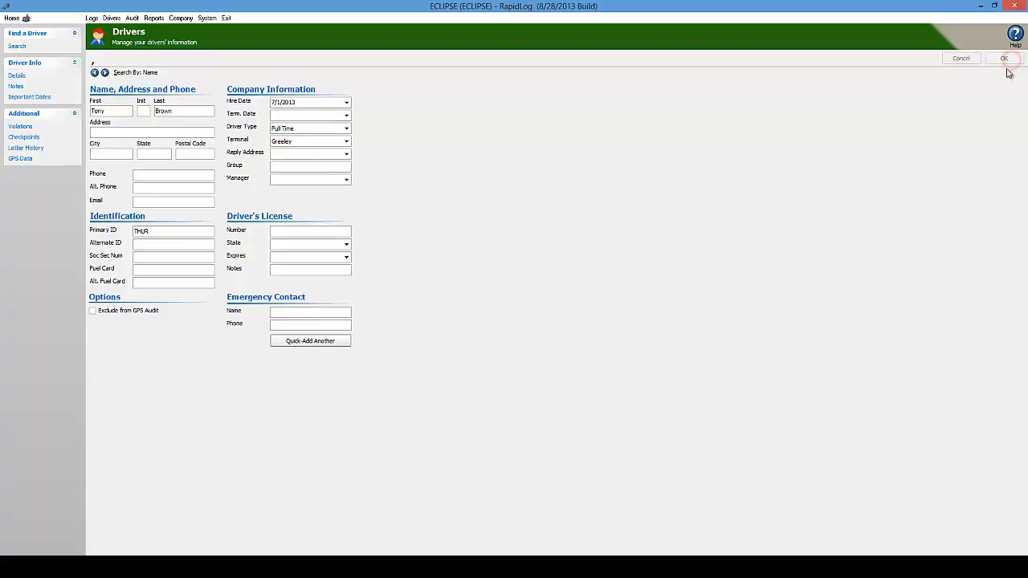
- On the driver's Important Dates page, rename the DOT Physical date label to Other
left_click(819, 184)
left_click(32, 98)
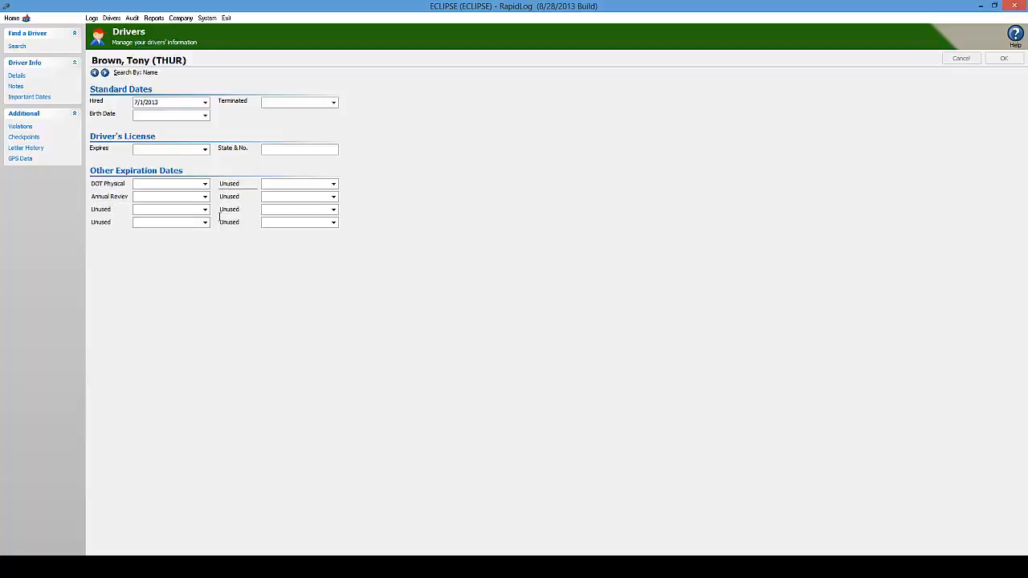
left_click(125, 185)
left_click(108, 207)
left_click(138, 184)
- Return from the driver's details to the Drivers search page
left_click(17, 75)
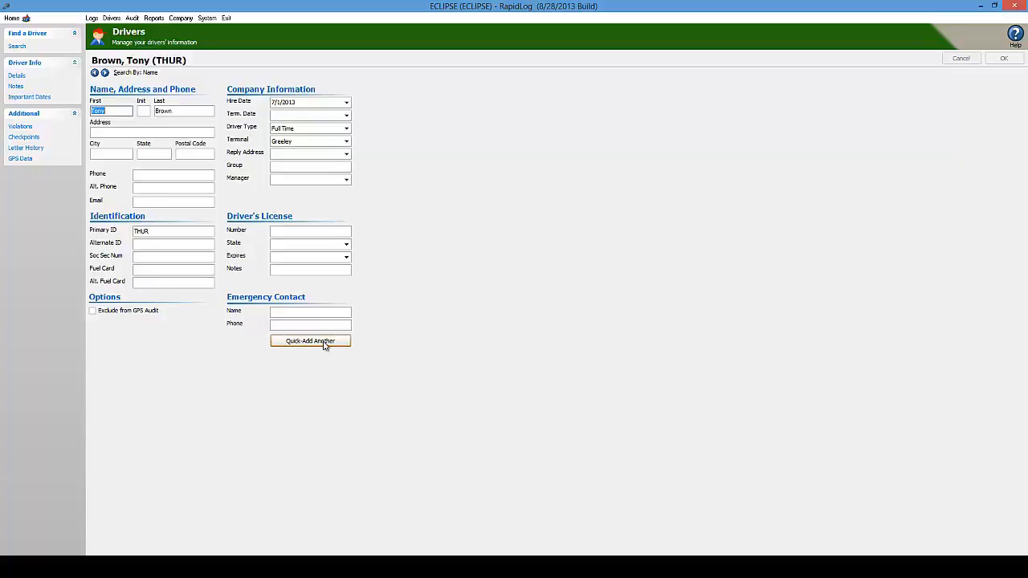
left_click(16, 46)
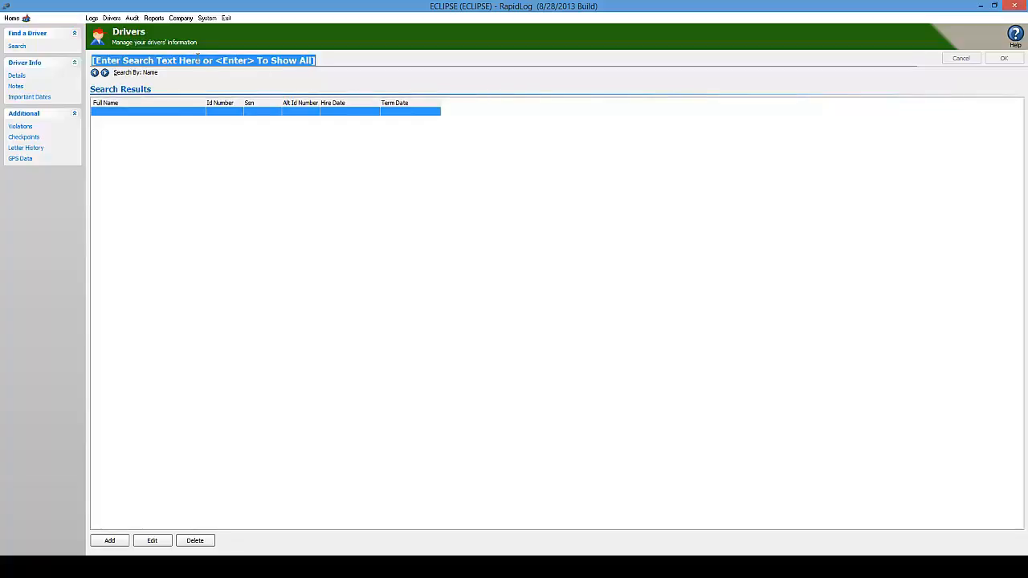
- Run an empty driver search so all drivers are listed
key("Return")
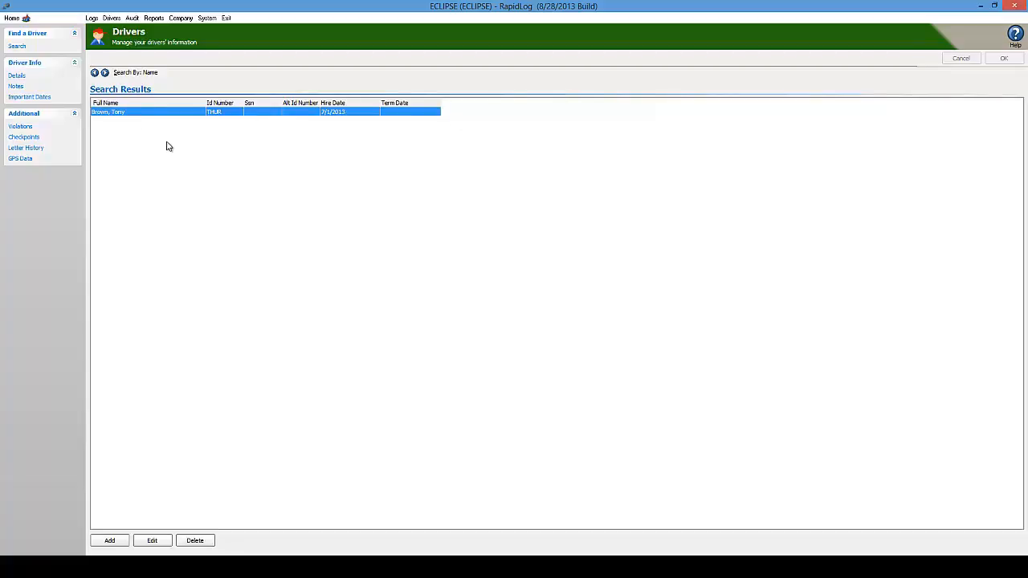
- Add another driver, entering their first name, last name and primary ID
left_click(109, 540)
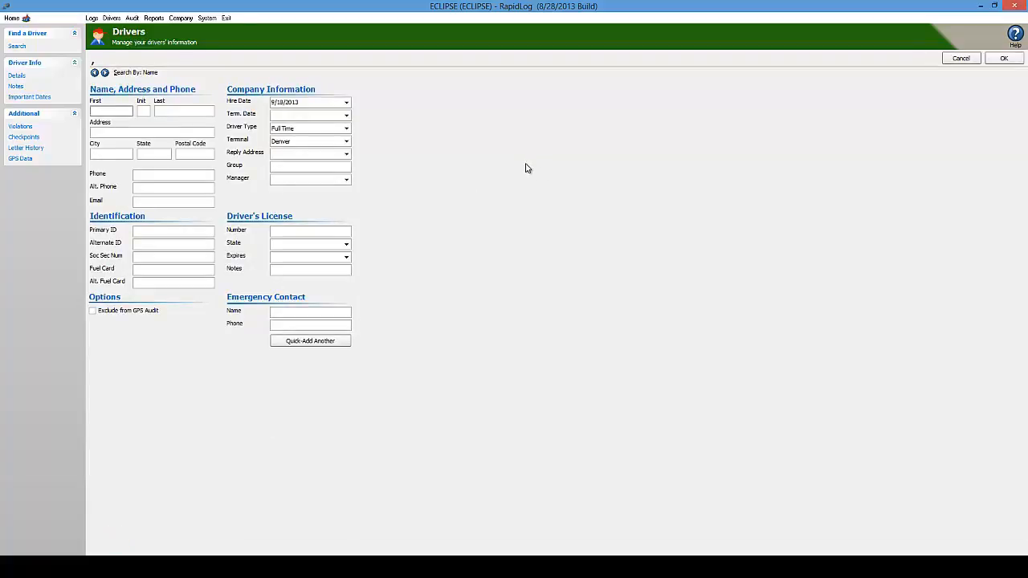
key("Tab")
key("Tab")
key("Tab")
key("Tab")
key("Tab")
key("Tab")
key("Tab")
key("Tab")
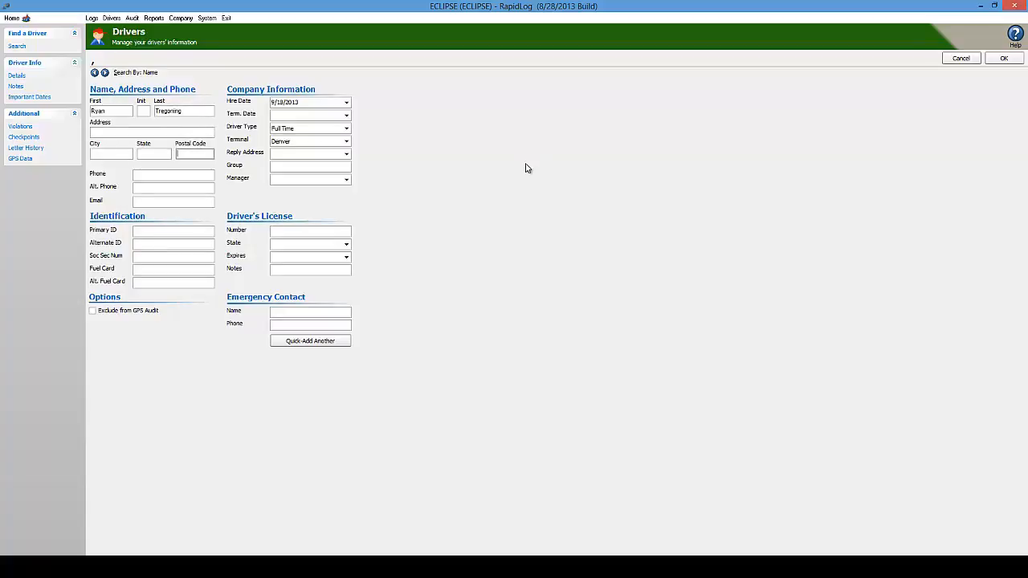
key("Tab")
key("Tab")
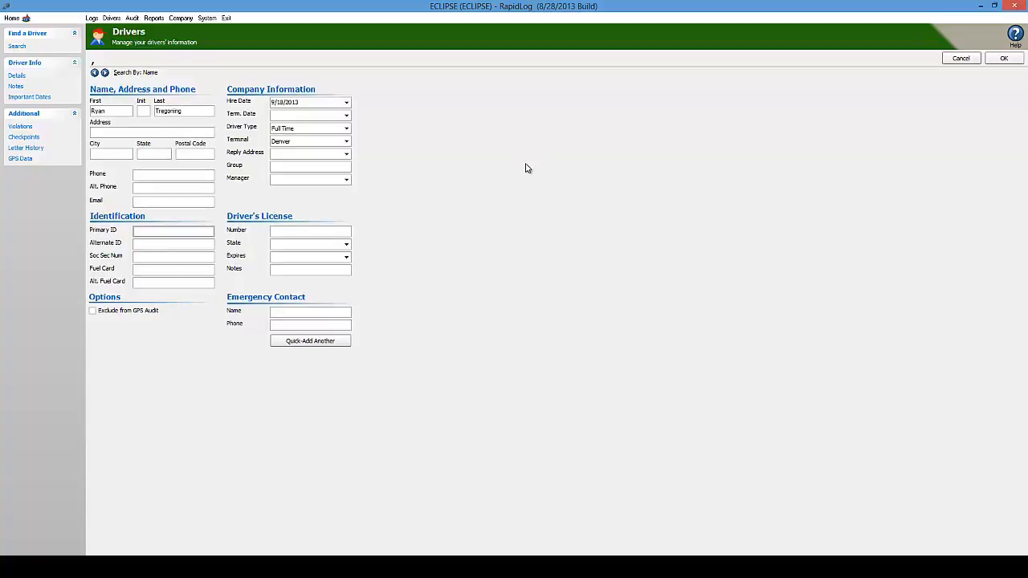
type("RAWR")
- Give this driver hire date 9/1/2013, driver type Part Time and terminal Denver, then save
left_click(346, 103)
left_click(285, 141)
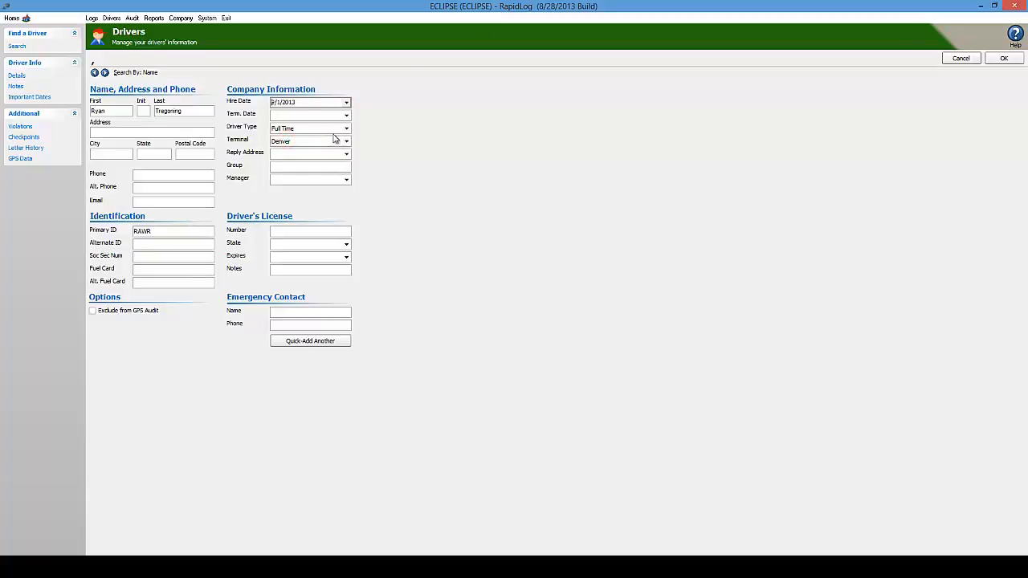
left_click(345, 129)
left_click(313, 141)
left_click(346, 141)
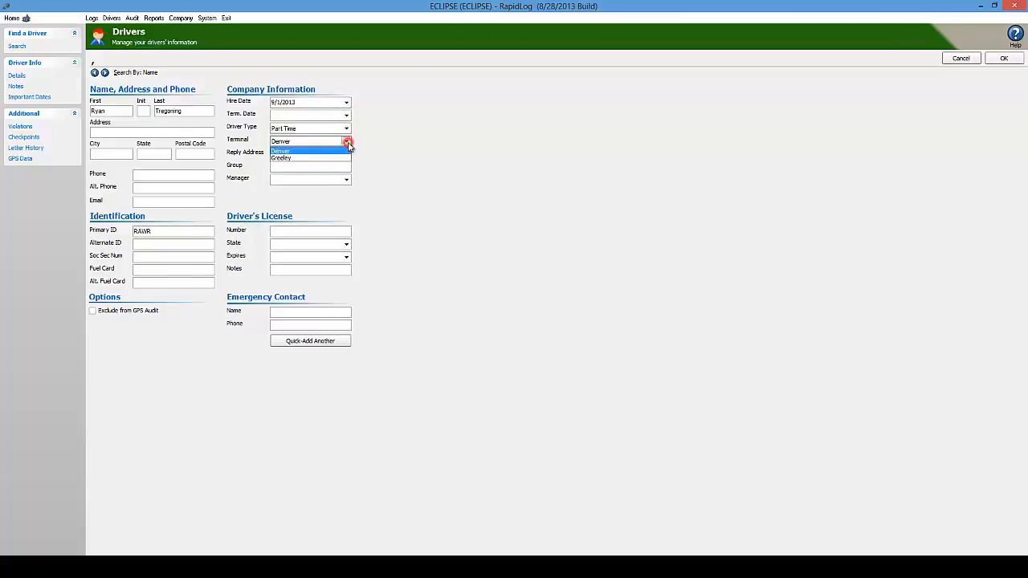
left_click(297, 151)
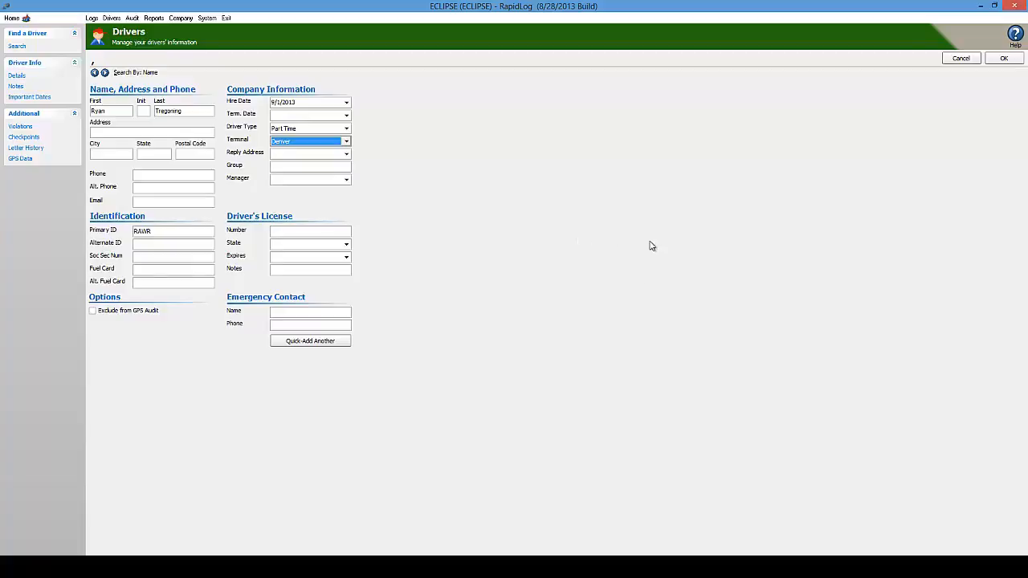
left_click(1006, 58)
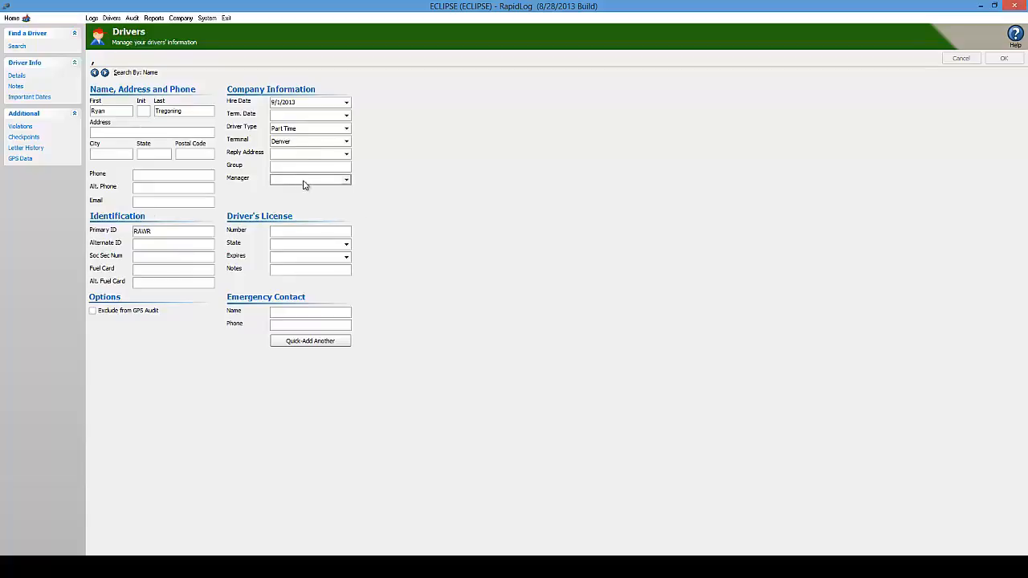
- Go back to the driver search and filter by a partial last name down to one driver
left_click(18, 46)
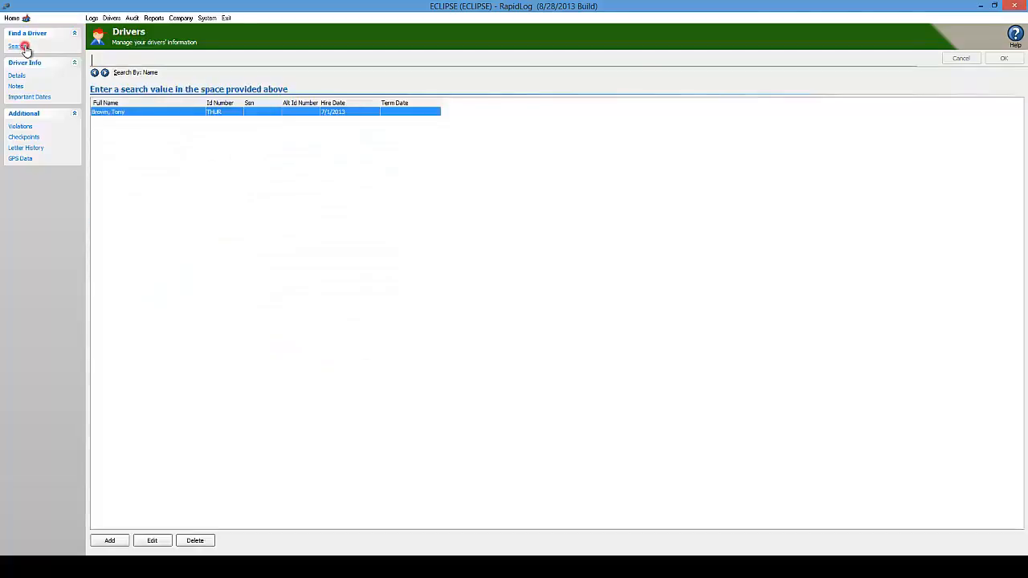
left_click(154, 60)
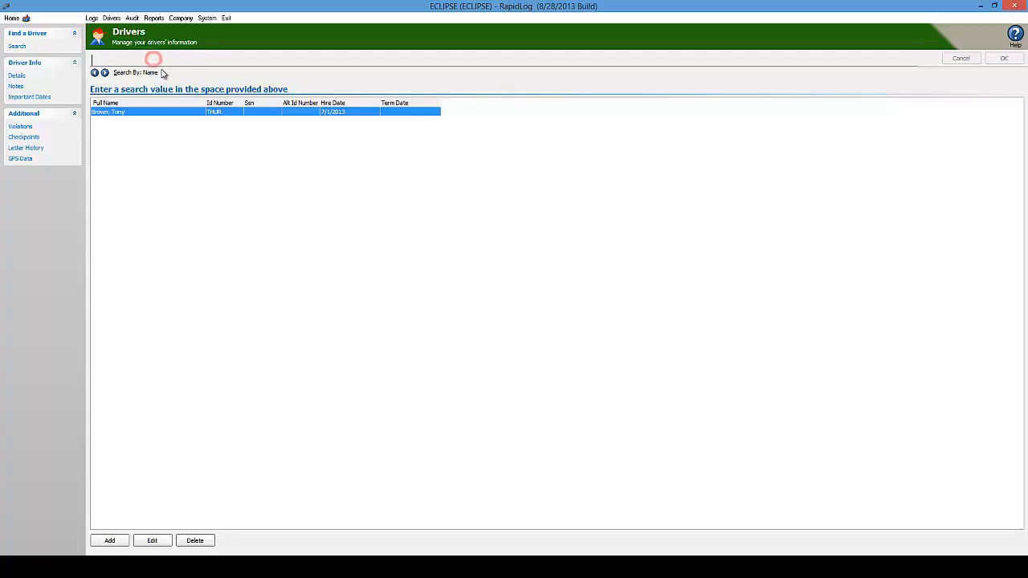
key("Return")
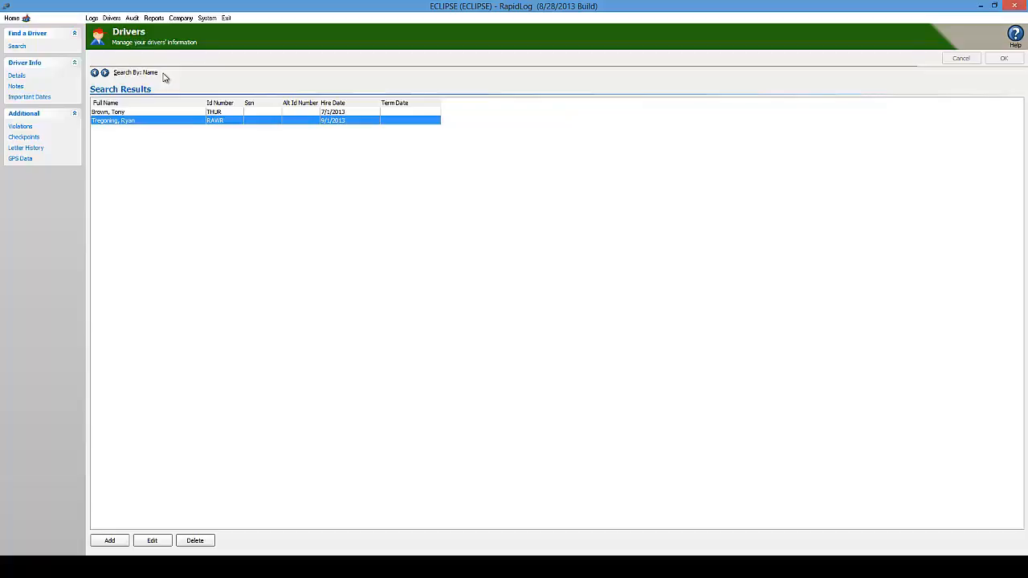
type("bro")
key("Return")
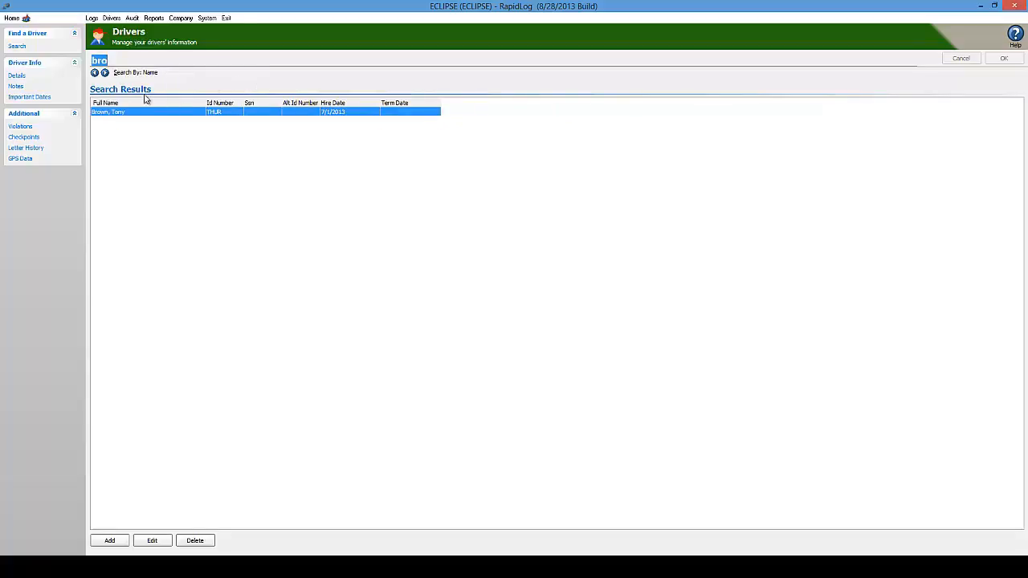
left_click(107, 60)
left_click_drag(107, 61, 93, 60)
type("bro")
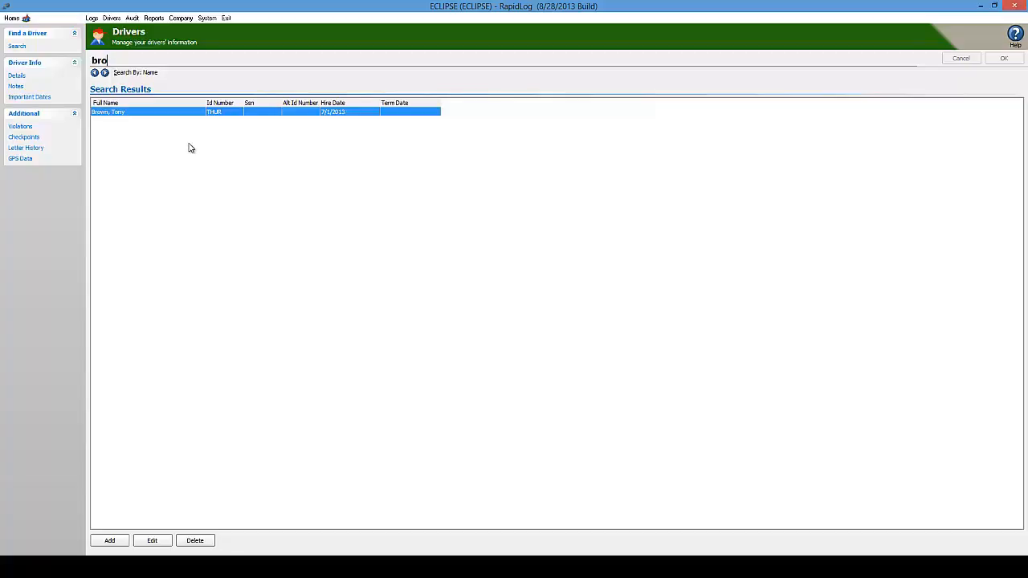
- Set the matching driver's termination date to 9/1/2013, save, and return to the search results
double_click(133, 117)
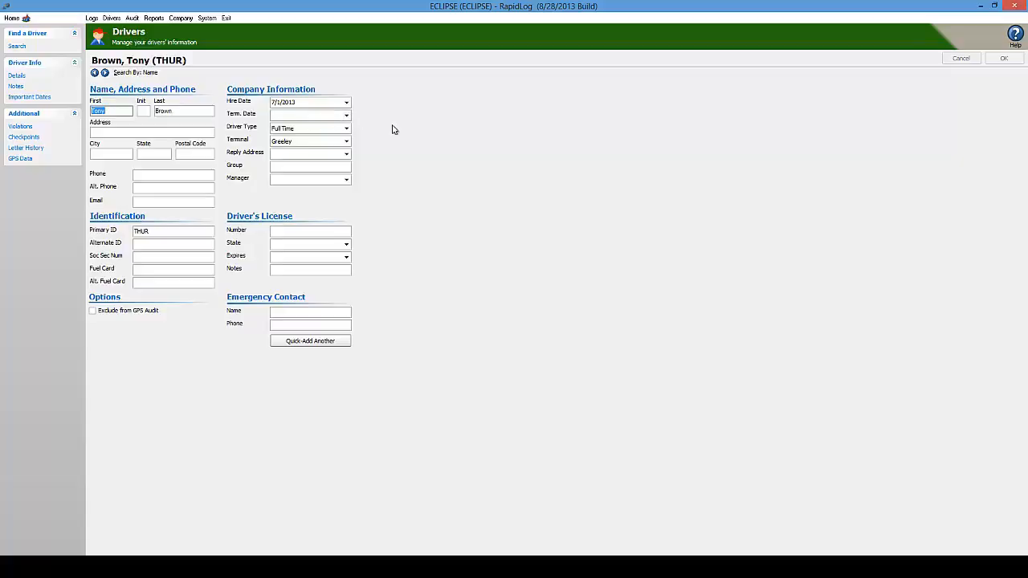
left_click(347, 117)
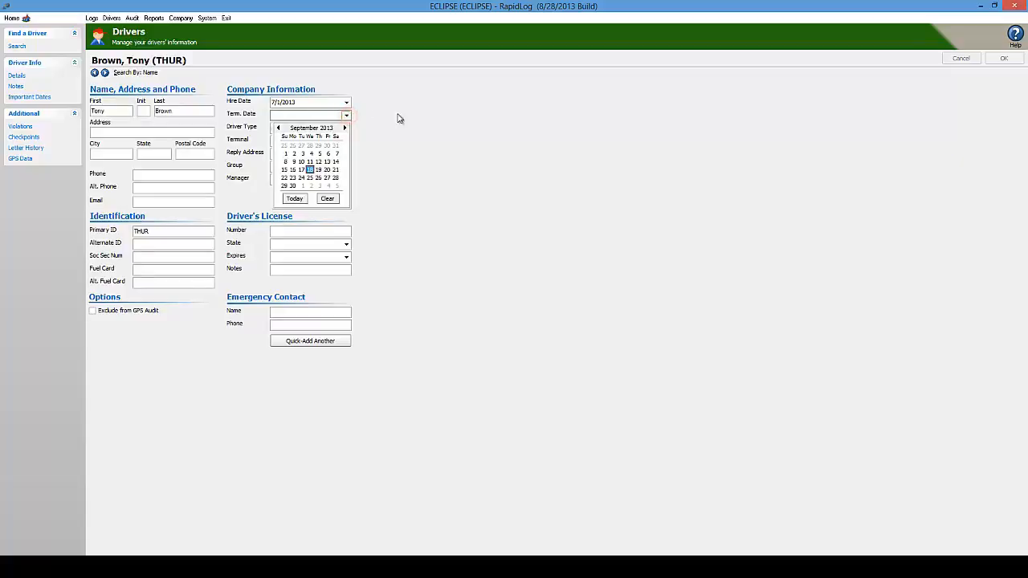
left_click(285, 153)
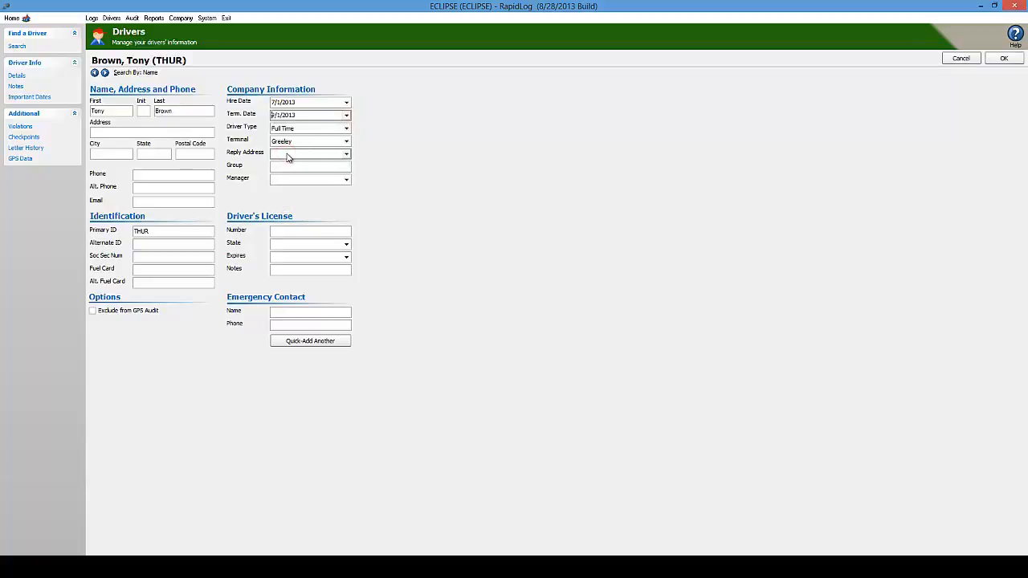
left_click(1003, 58)
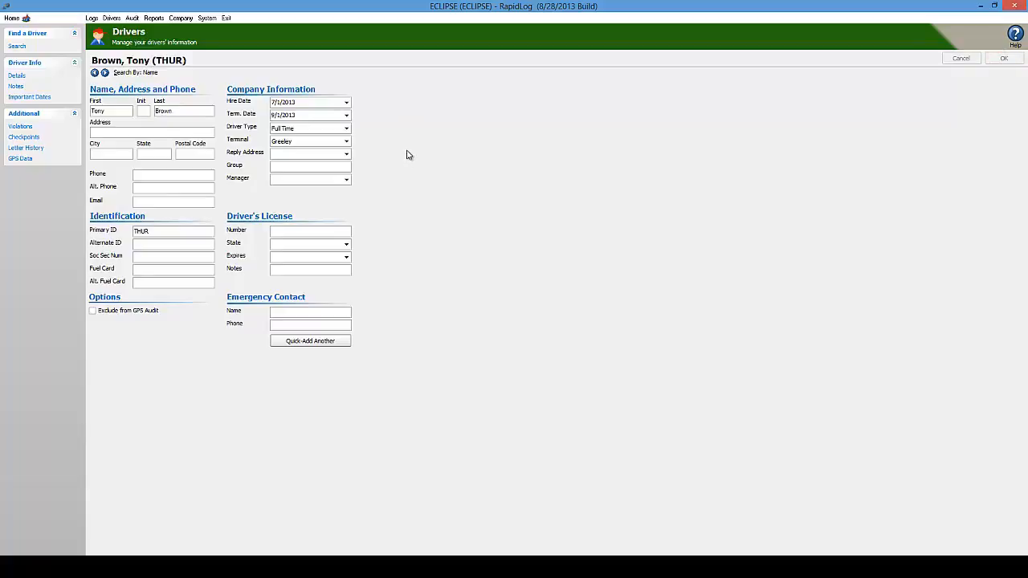
left_click(297, 116)
left_click(17, 46)
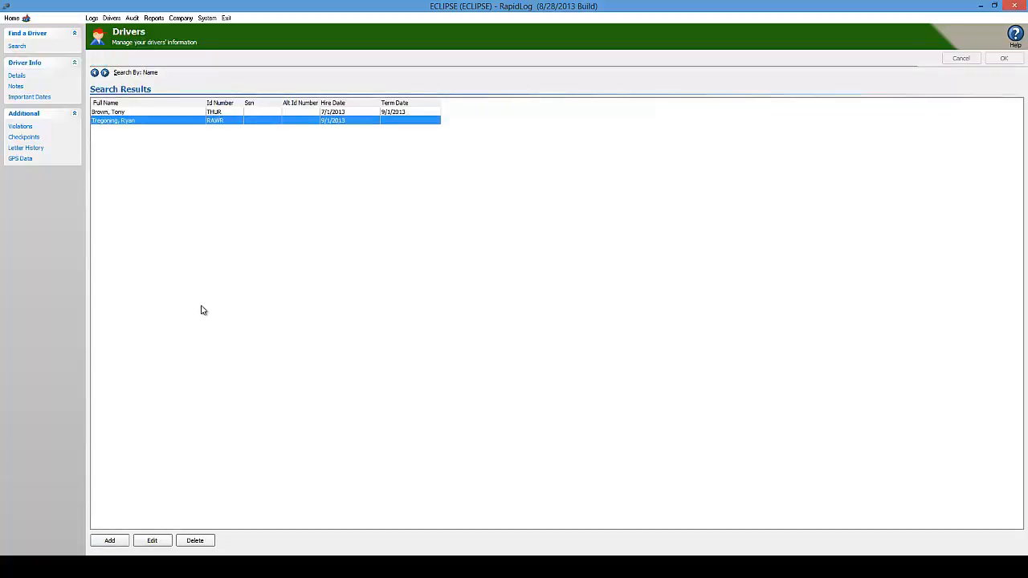
- Delete the second, newly added driver from the results and confirm with Yes
left_click(126, 121)
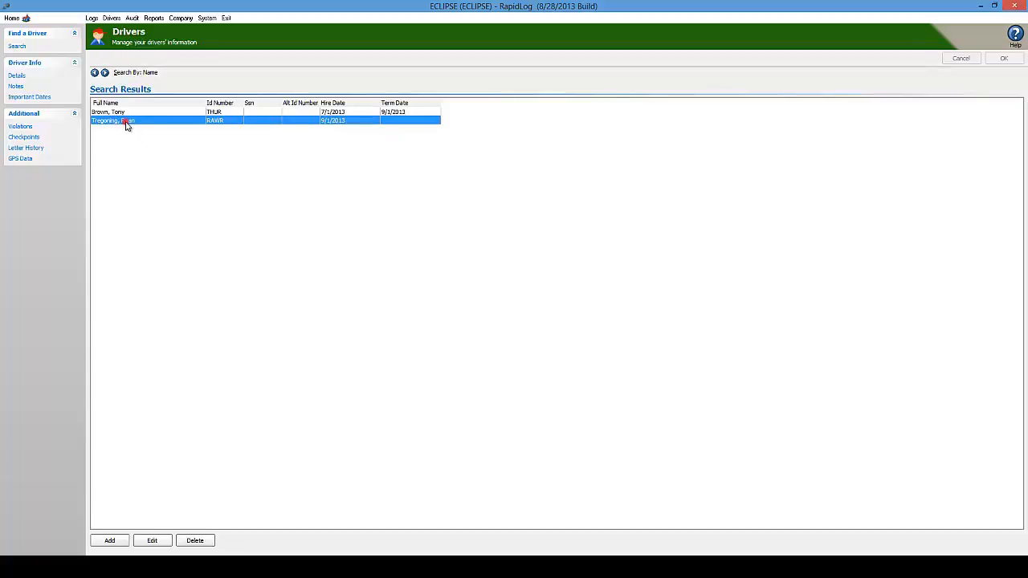
left_click(195, 540)
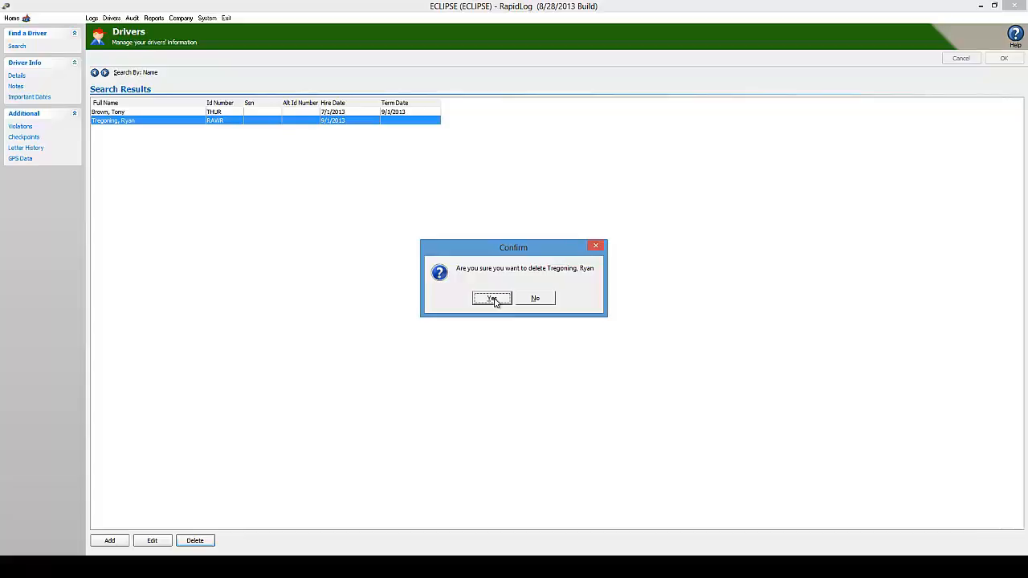
left_click(492, 299)
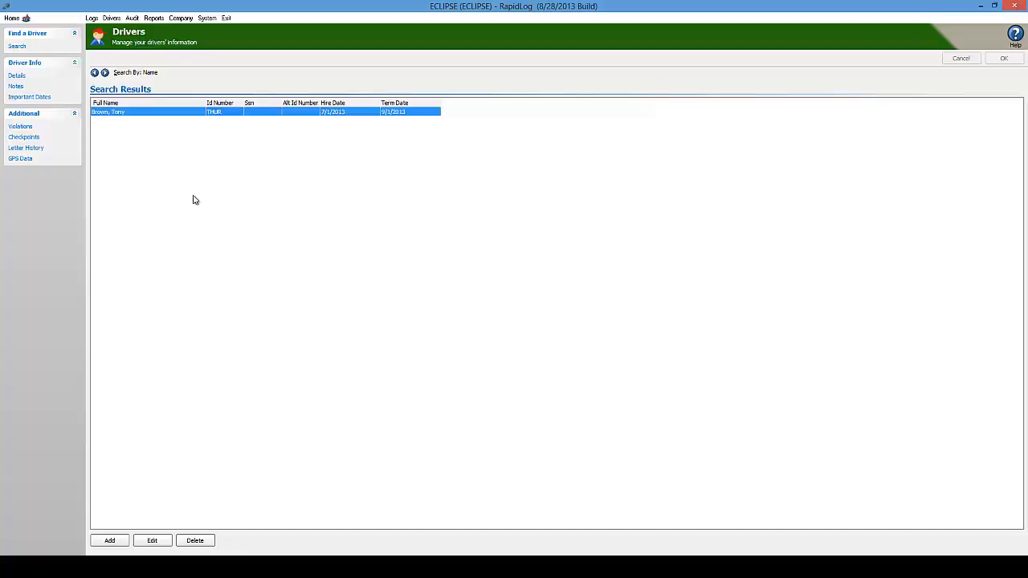
- Clear the termination date on the remaining driver's record and save it
double_click(149, 114)
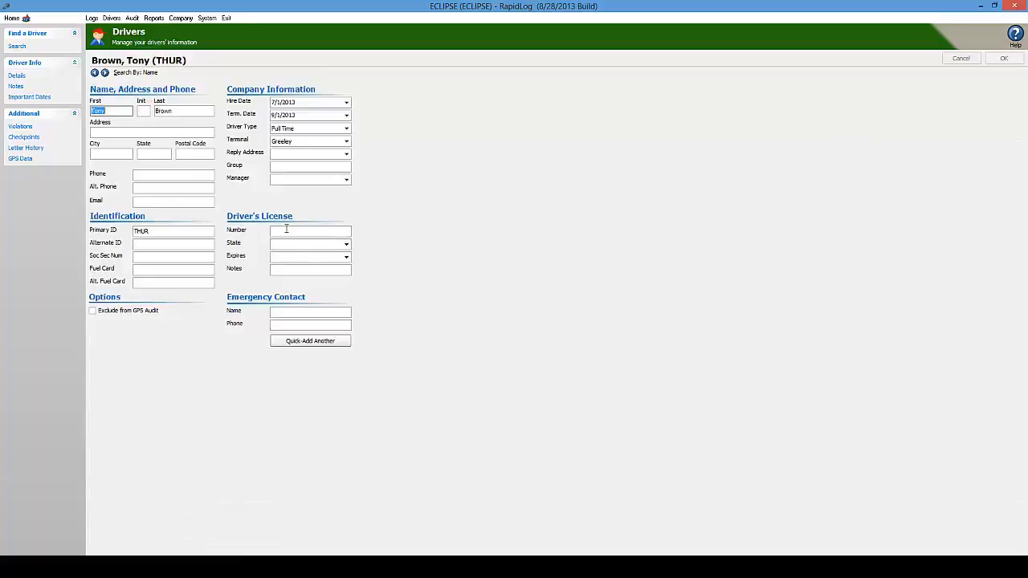
left_click(324, 113)
key("Delete")
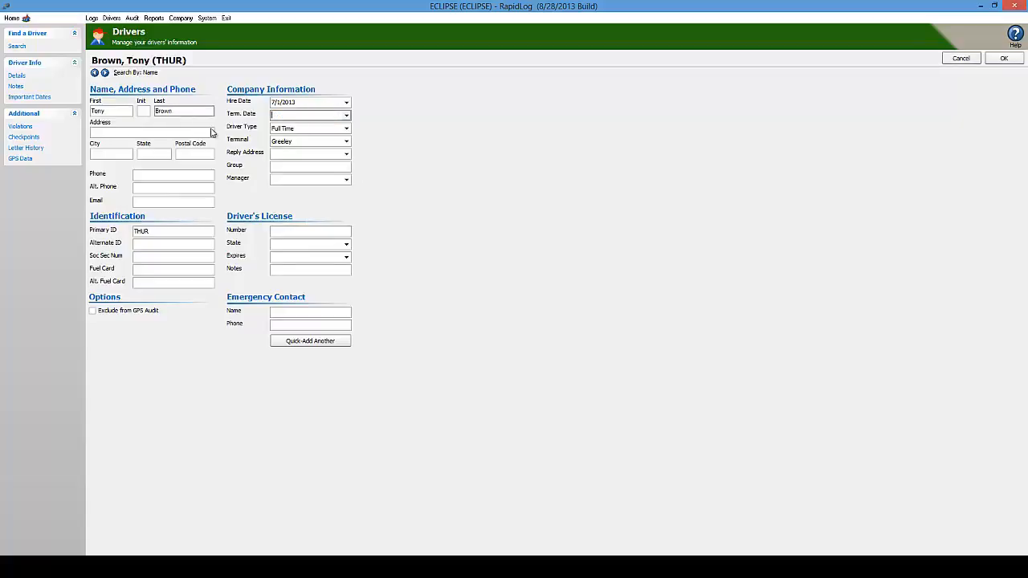
left_click(1013, 58)
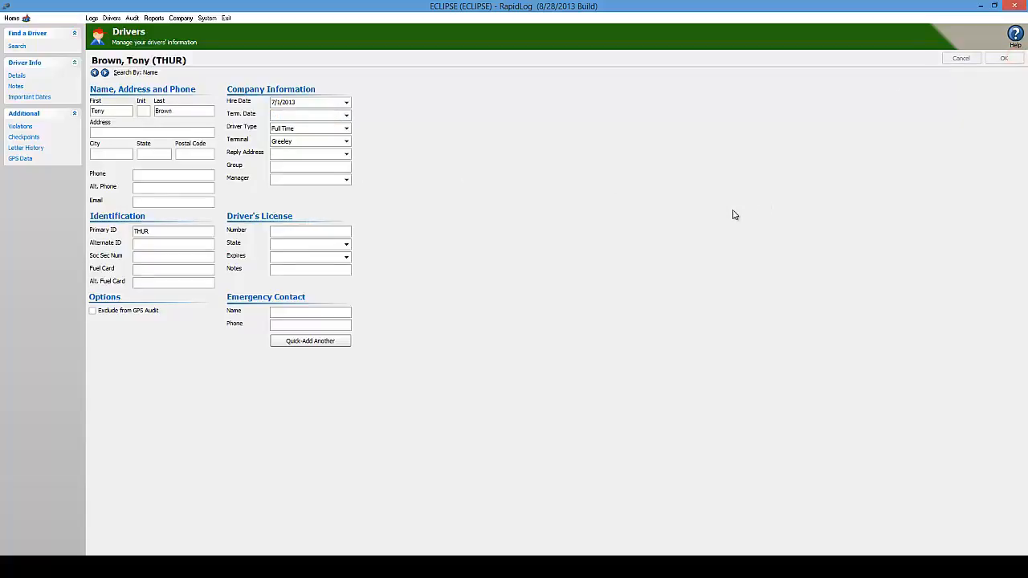
- Change the driver type to Inactive and save the record
left_click(346, 128)
left_click(299, 152)
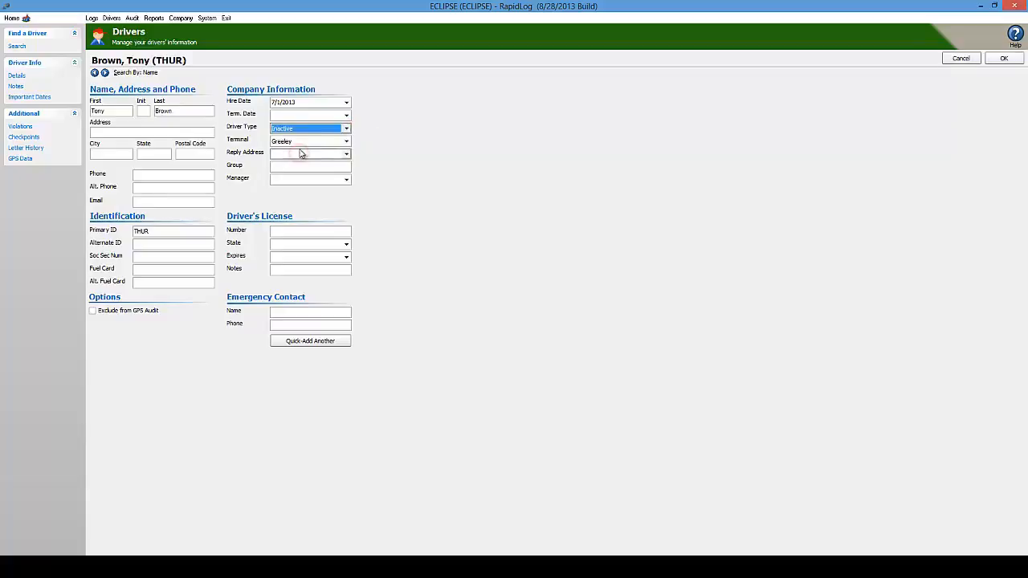
left_click(1002, 58)
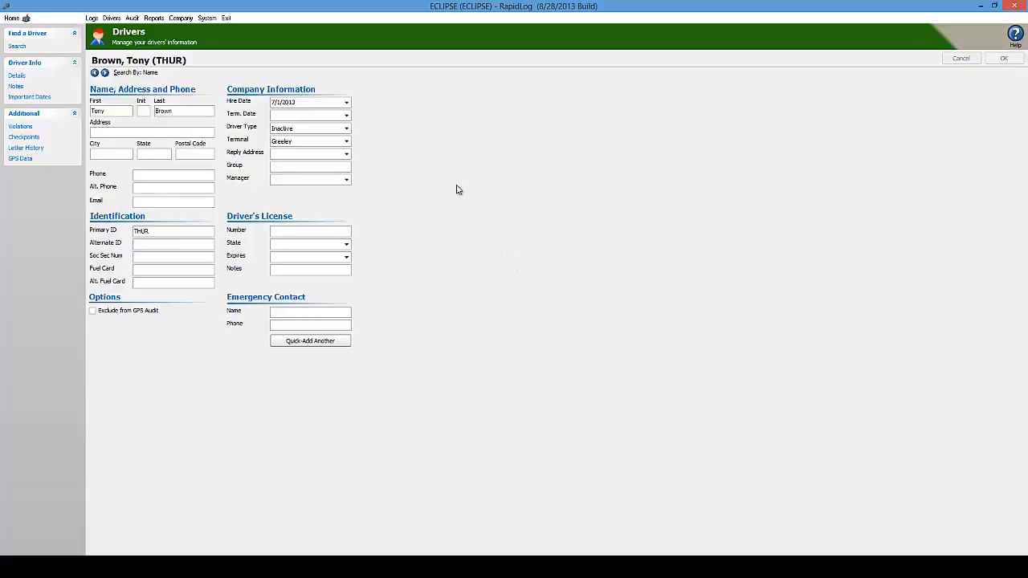
- Set the driver type back to Full Time and save again
left_click(346, 129)
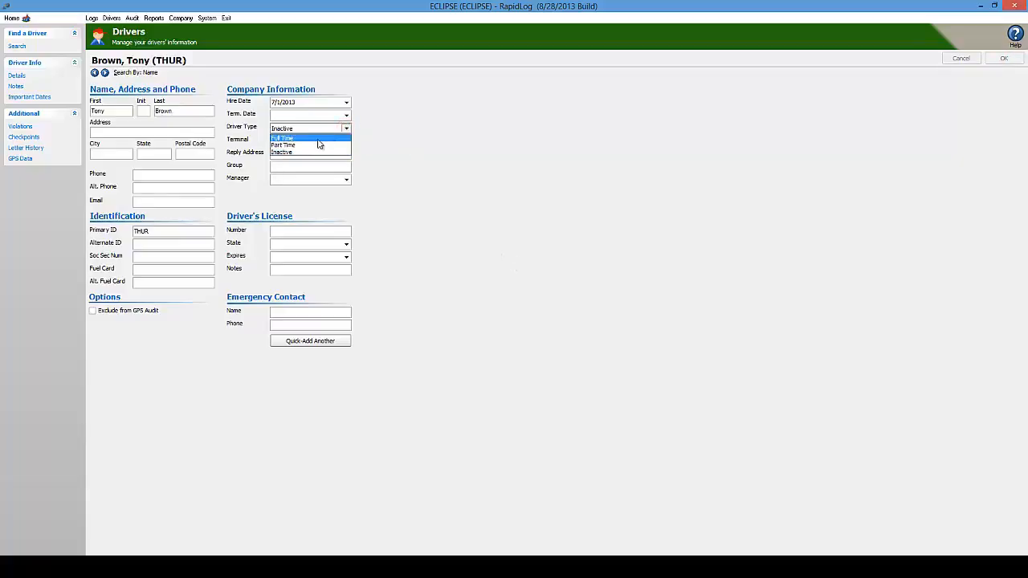
left_click(319, 139)
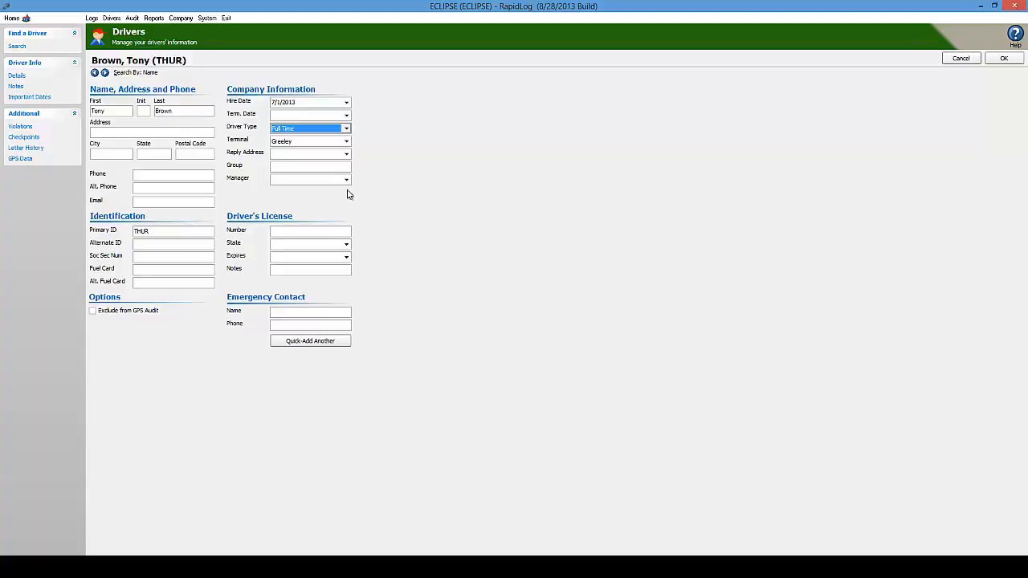
left_click(347, 128)
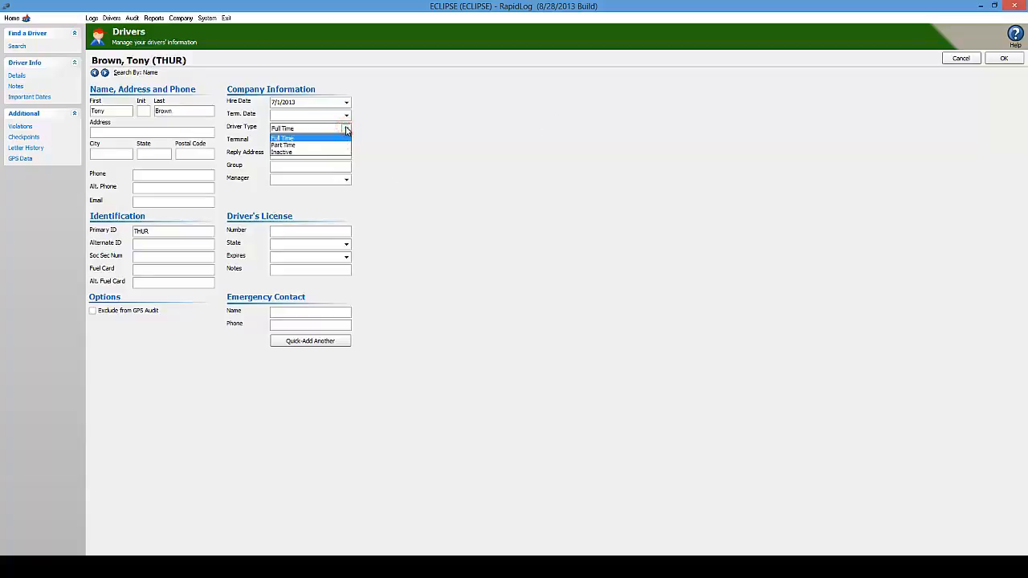
left_click(347, 129)
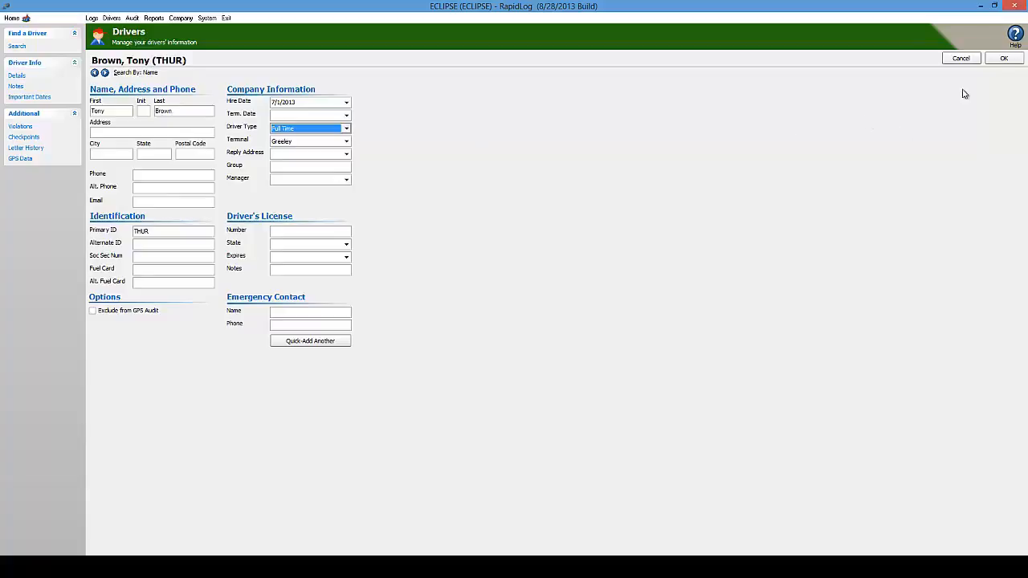
left_click(1001, 60)
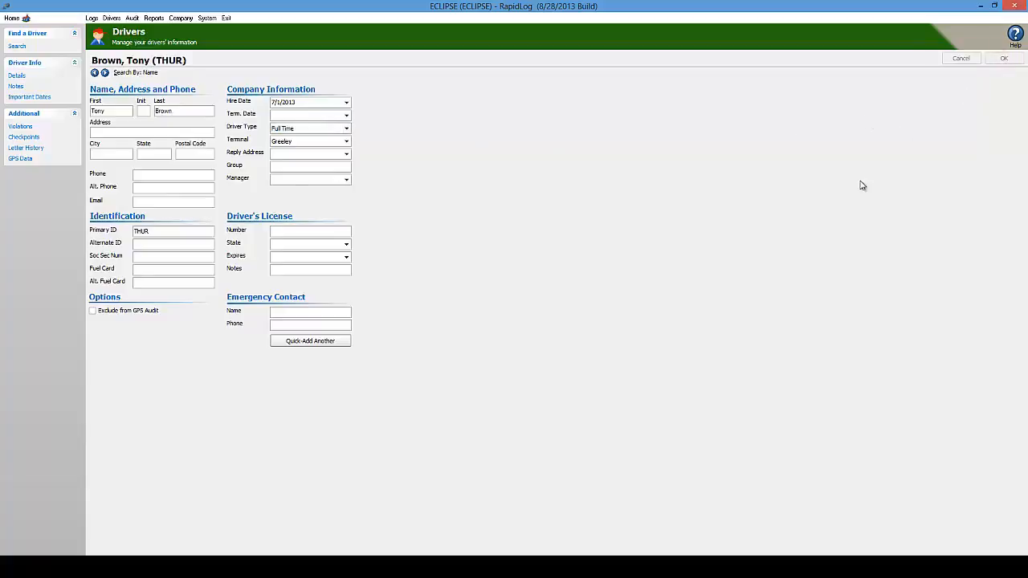
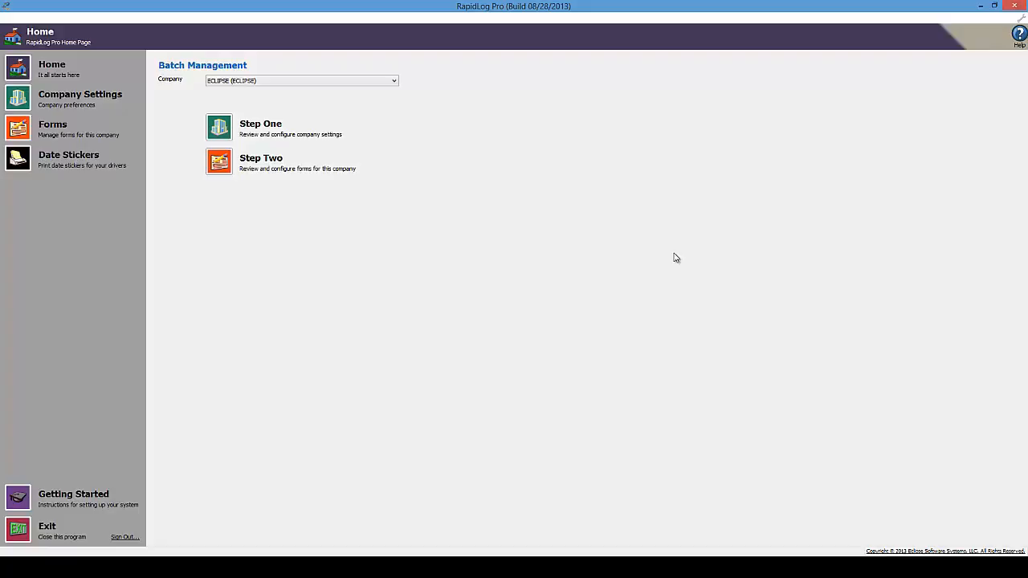
- In Step One Company Settings, choose Letters only as the Driver ID Style
left_click(211, 130)
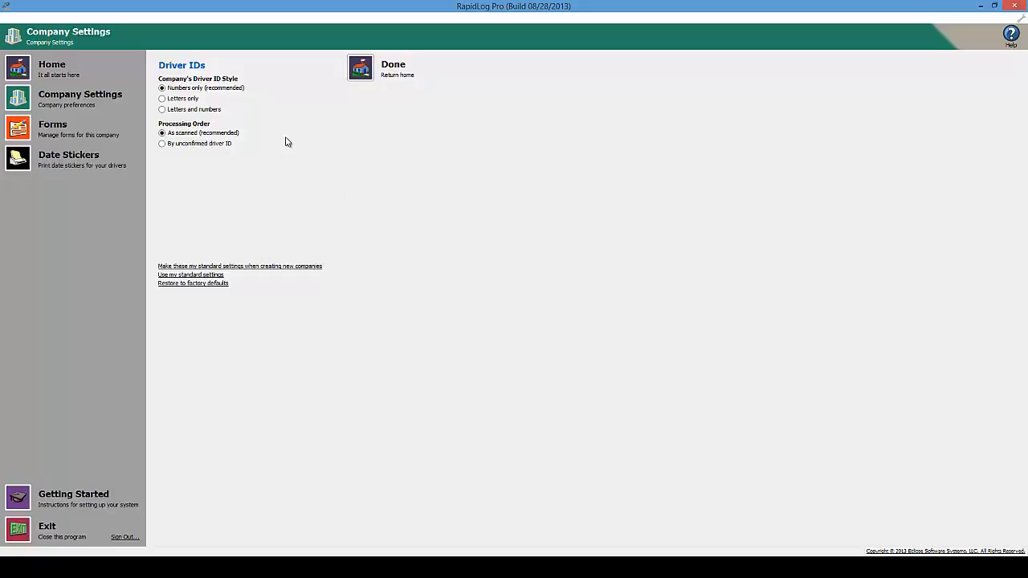
left_click(172, 98)
- Return home, go to Step Two form settings, and open the TruckNumbers violations dialog
left_click(361, 70)
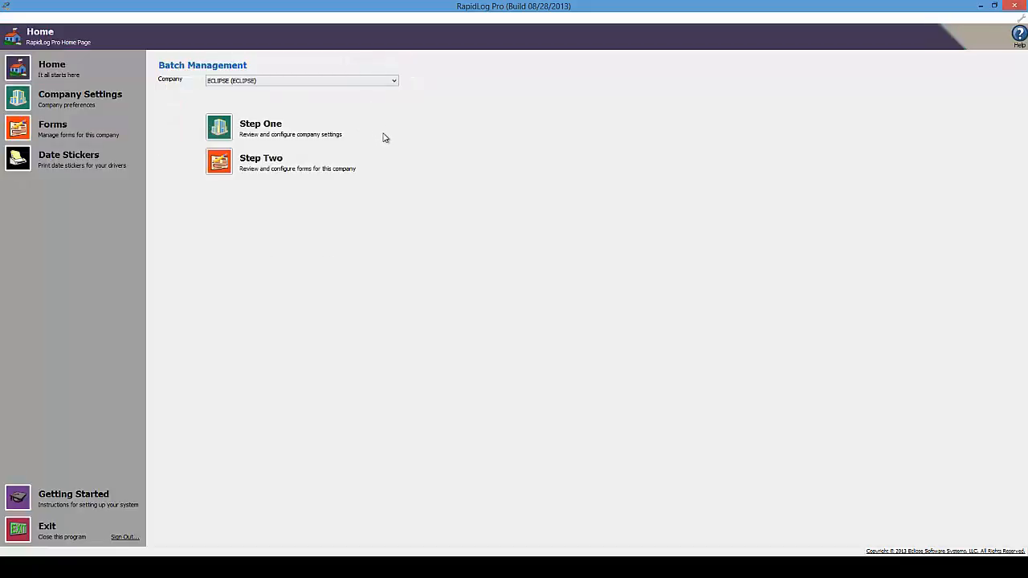
left_click(222, 167)
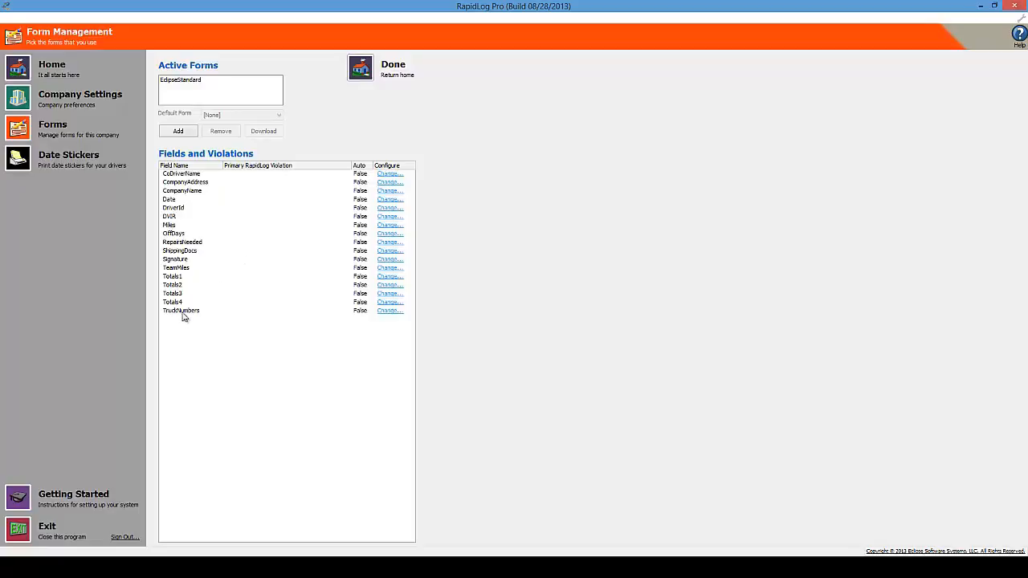
left_click(390, 313)
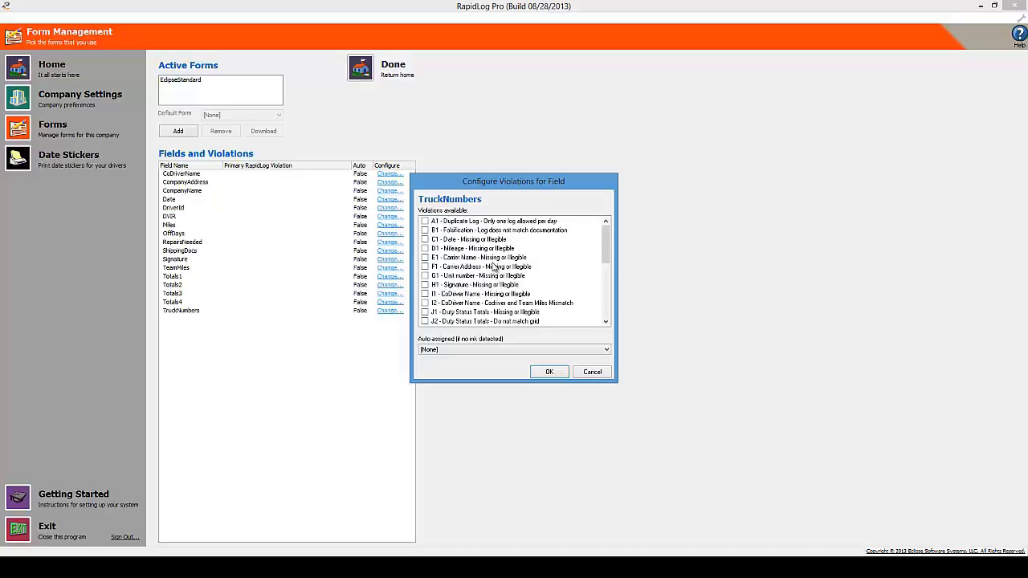
- Check G1 - Unit number - Missing or illegible for TruckNumbers and make it auto-assigned
left_click(425, 275)
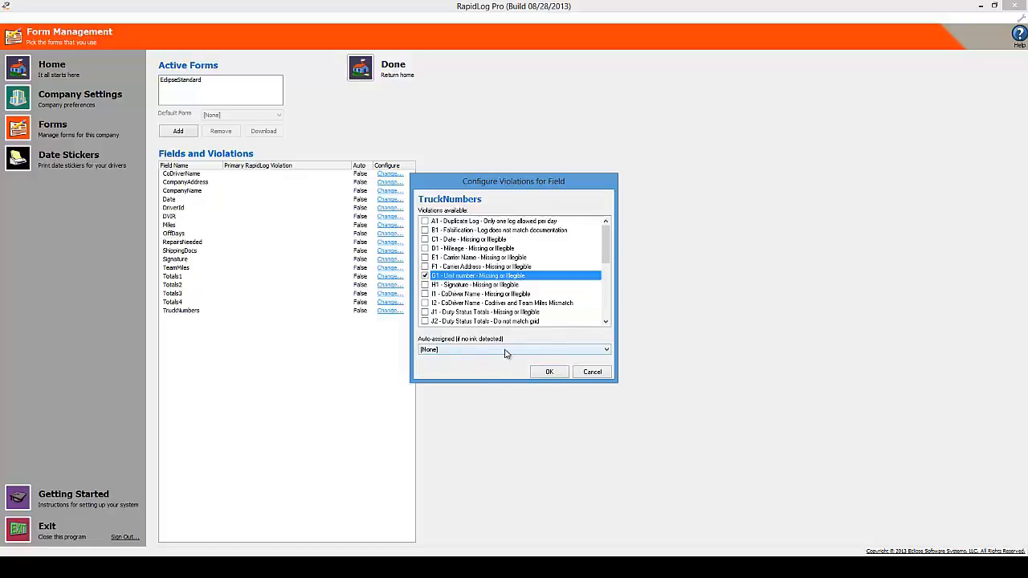
left_click(608, 352)
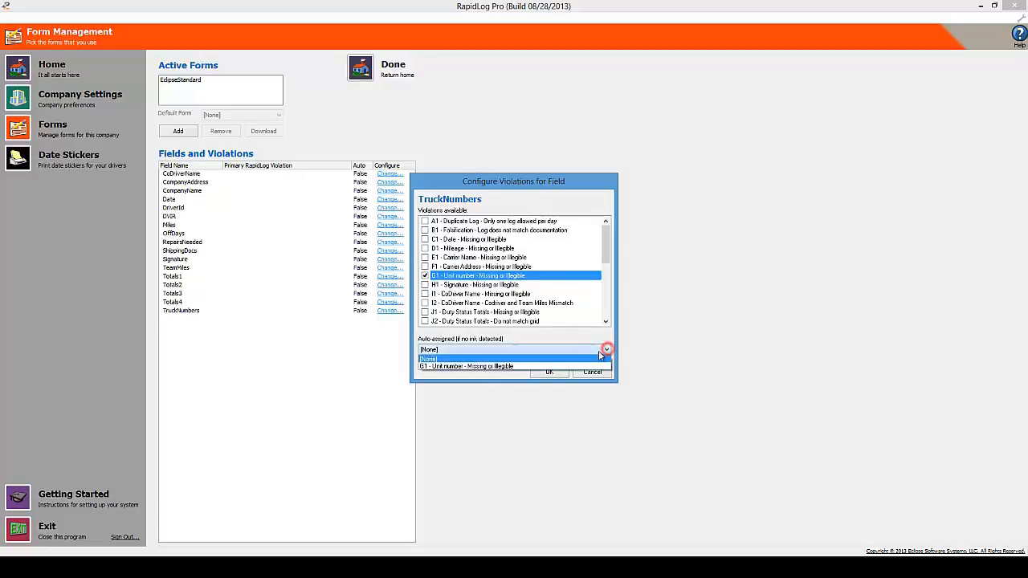
left_click(484, 367)
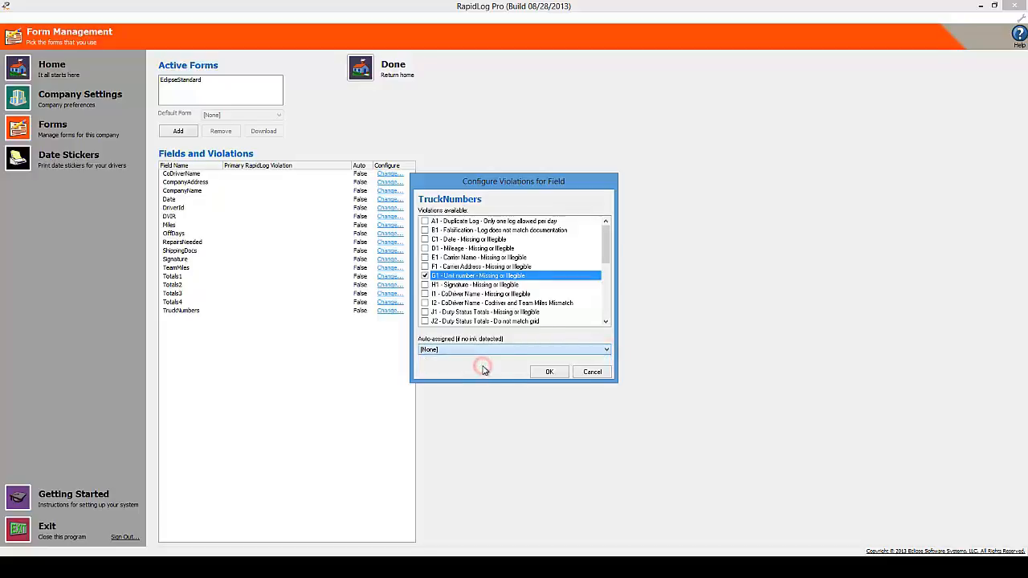
left_click(550, 373)
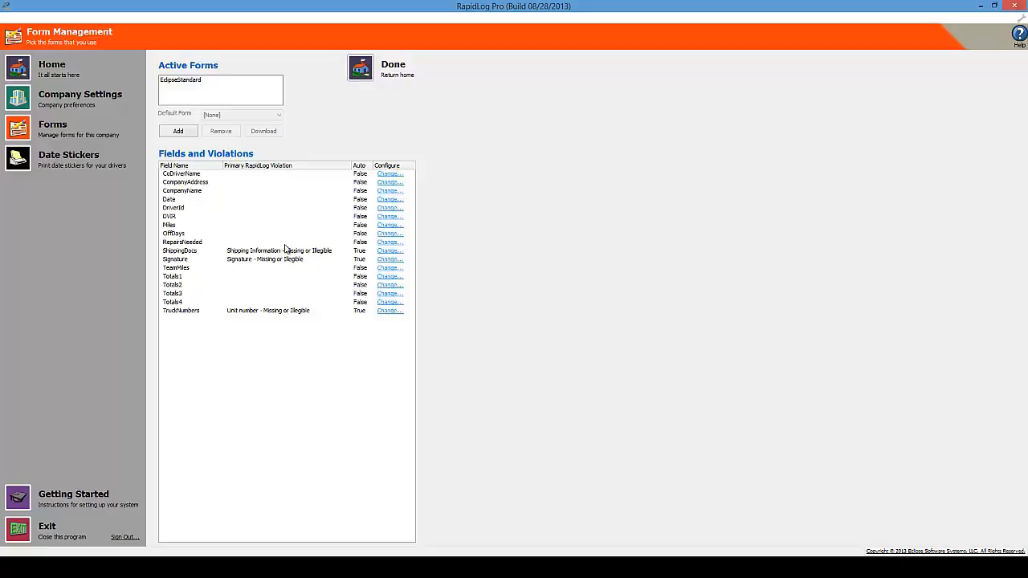
- Go back to Batch Management and open the Auto Read configuration page
left_click(366, 71)
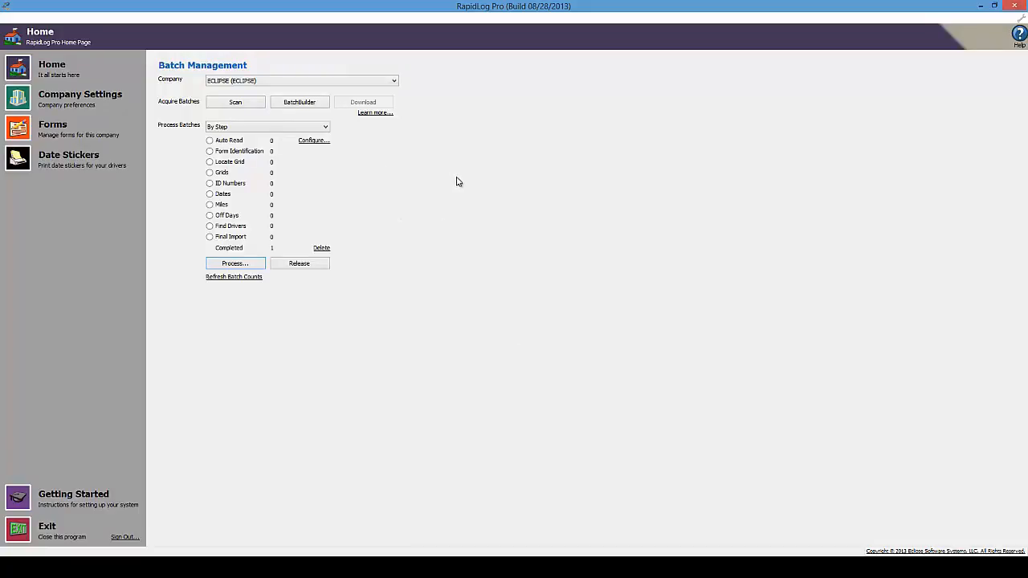
left_click(313, 142)
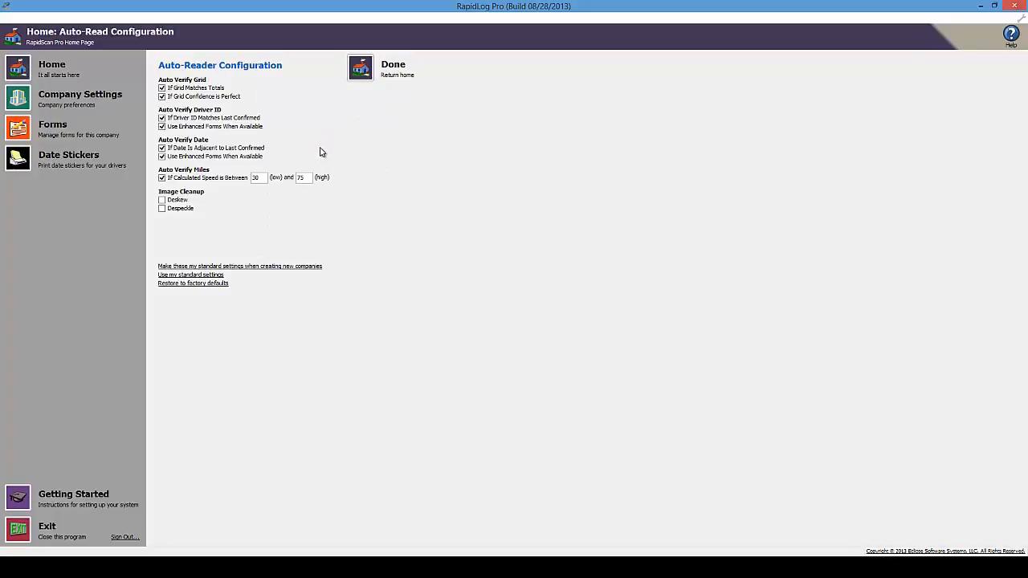
- Enable Deskew and Auto Verify Miles with speed limits 30 and 75, then finish with Done
left_click(162, 202)
double_click(257, 178)
left_click(263, 177)
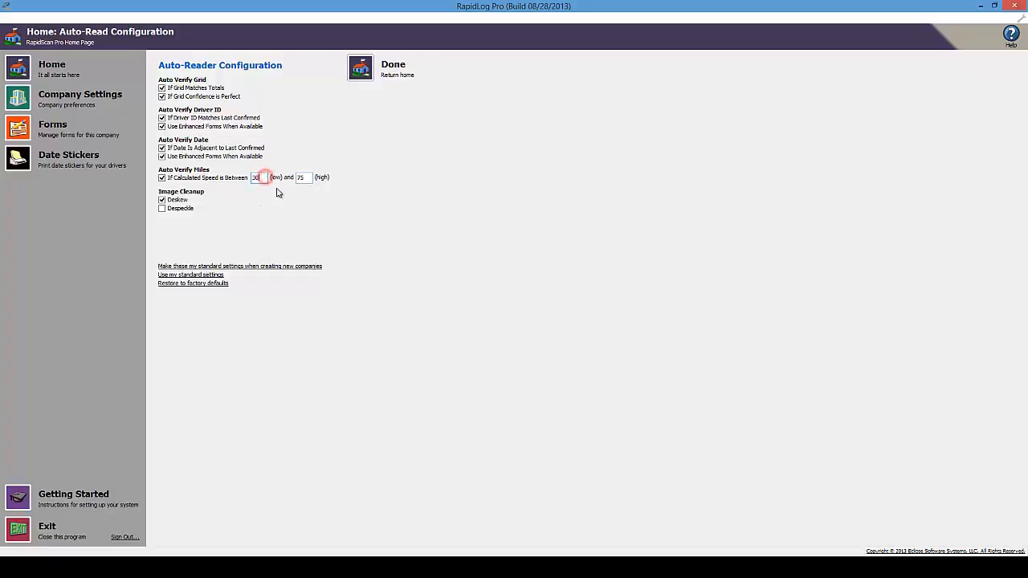
left_click(162, 177)
left_click(366, 68)
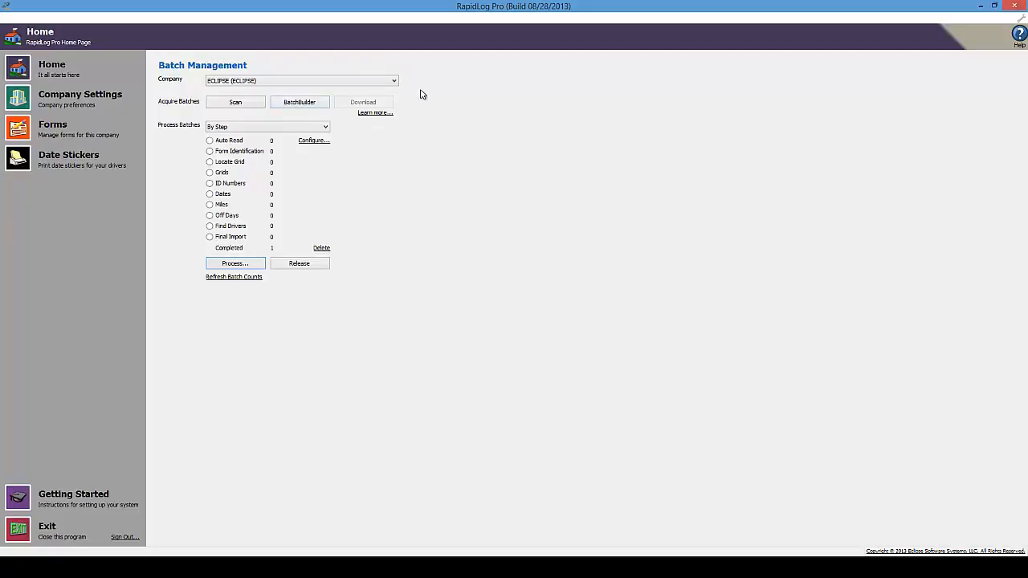
- Build a new batch in BatchBuilder and exit, leaving one batch at Auto Read
left_click(309, 106)
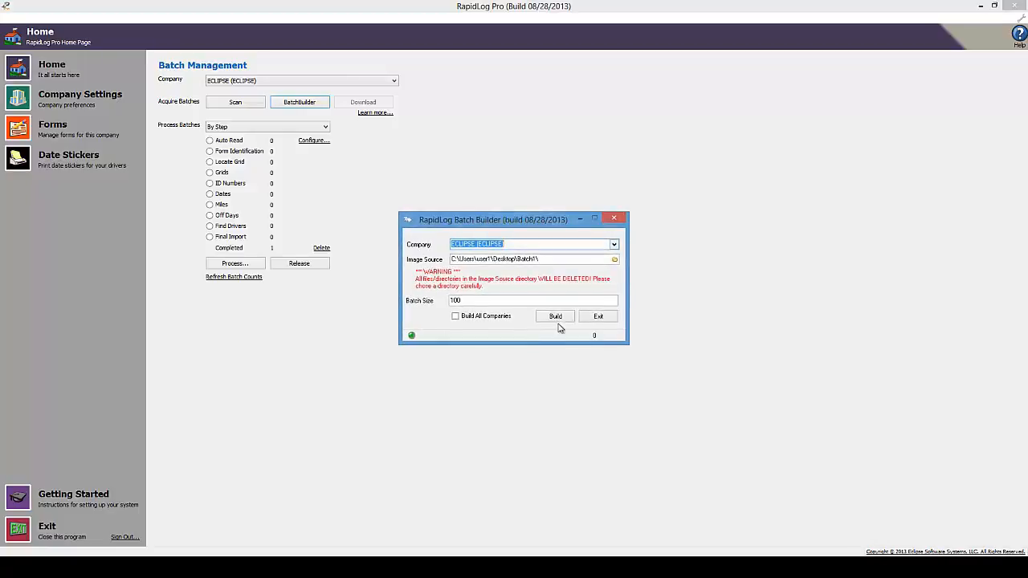
left_click(555, 315)
left_click(600, 315)
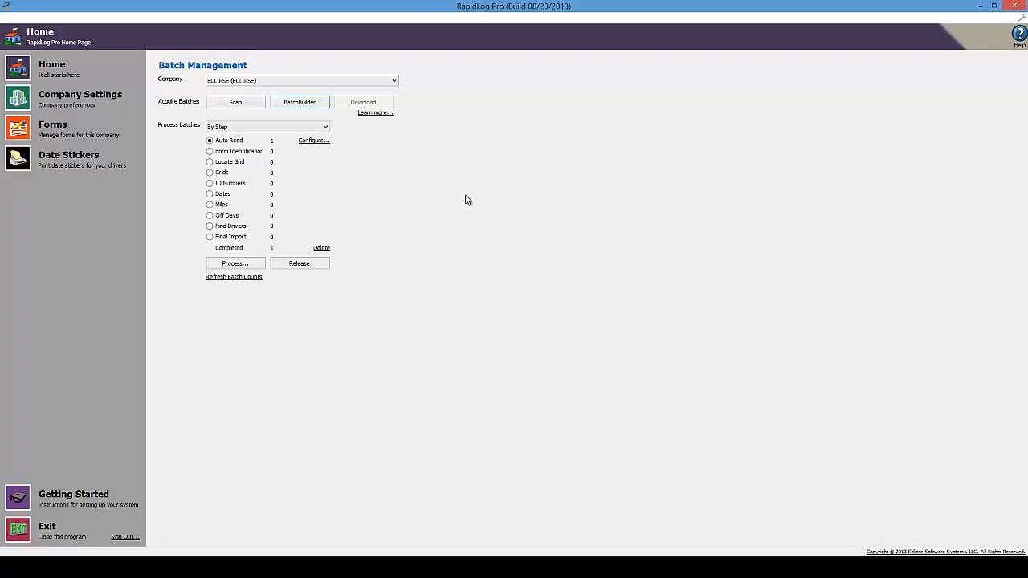
left_click(210, 141)
left_click(209, 173)
left_click(210, 183)
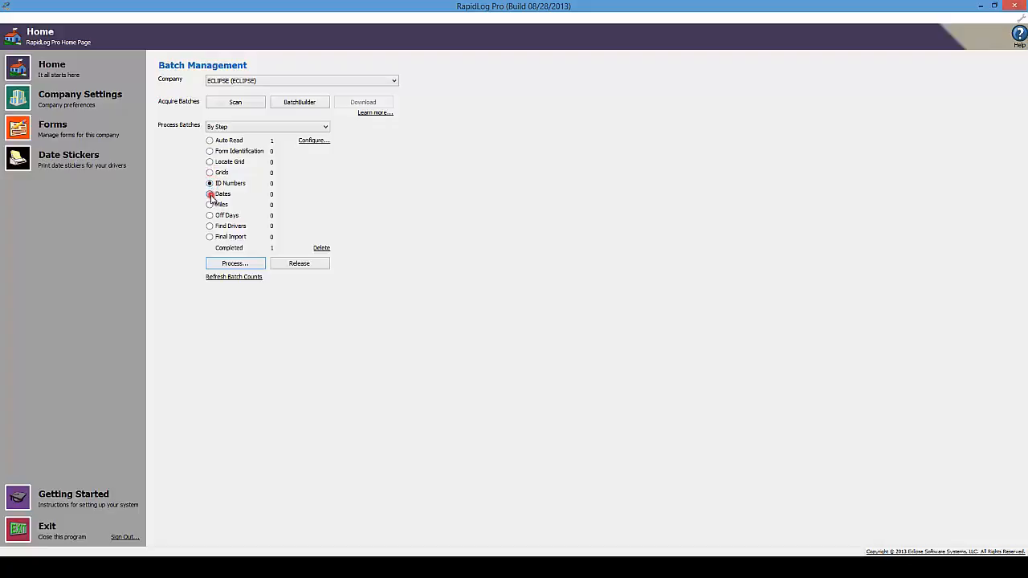
left_click(209, 195)
left_click(210, 205)
left_click(209, 215)
left_click(210, 227)
left_click(210, 140)
left_click(209, 151)
- Try One Batch At a Time processing, then set Process Batches back to By Step
left_click(242, 126)
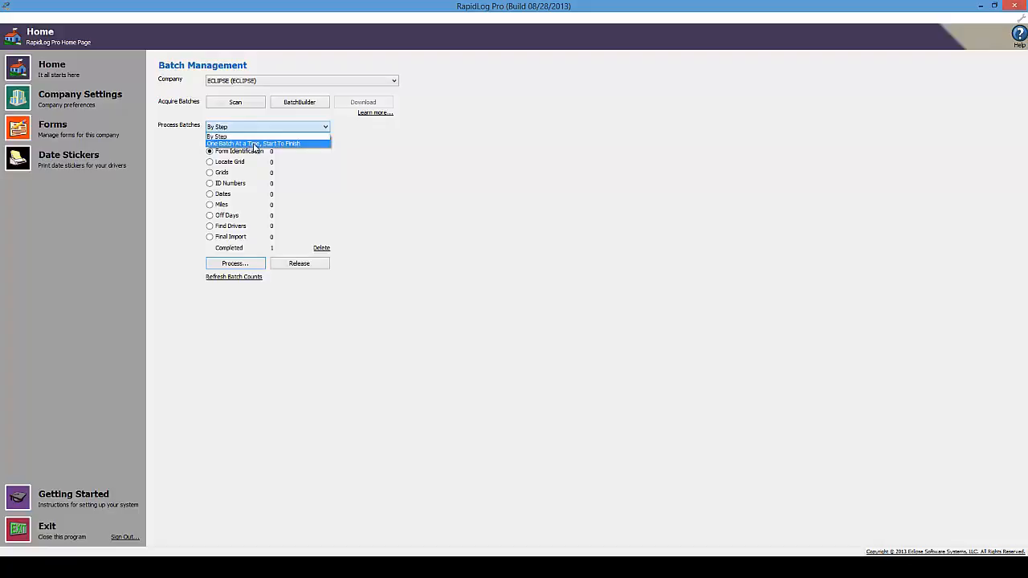
left_click(254, 145)
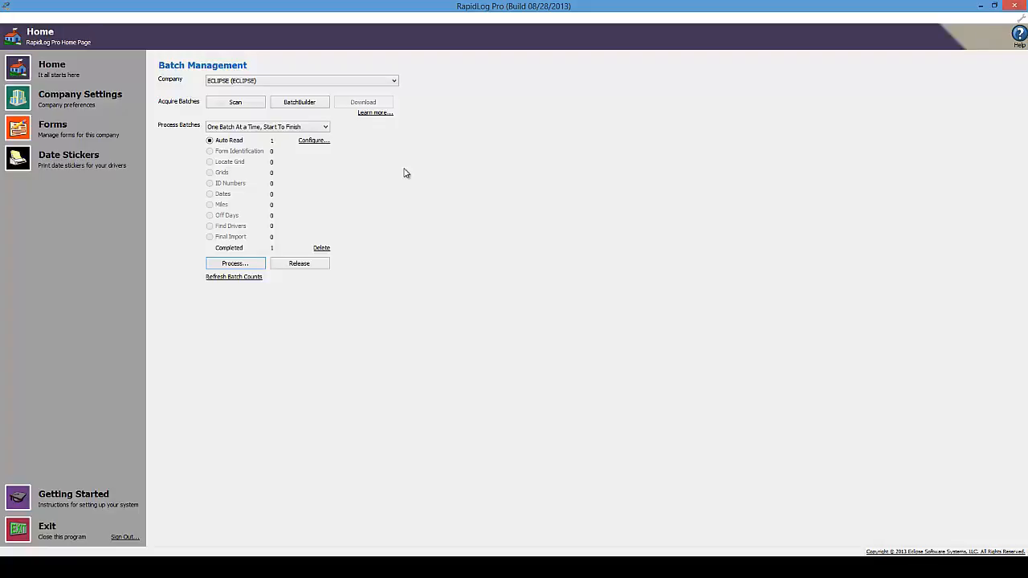
left_click(317, 126)
left_click(244, 136)
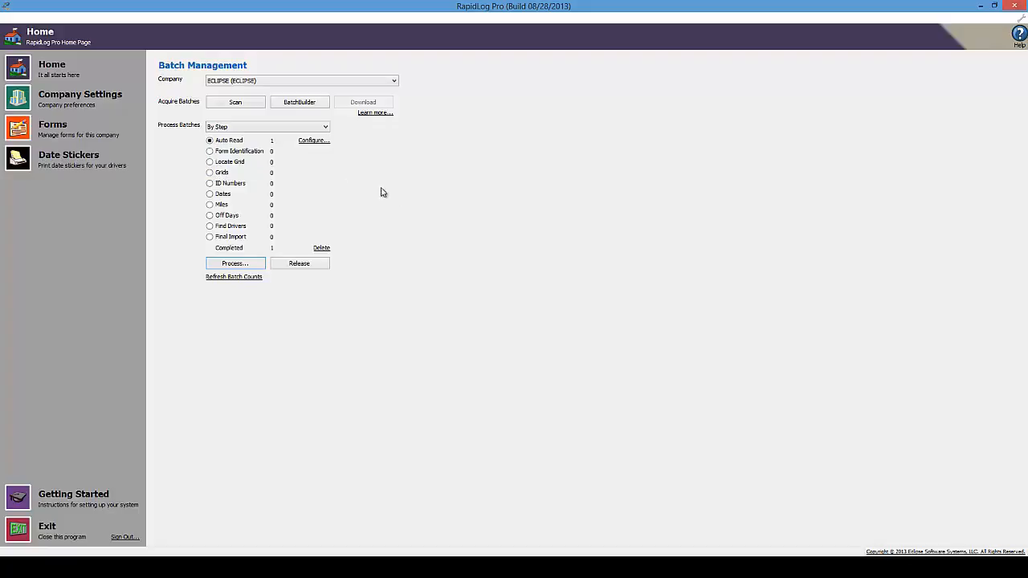
left_click(328, 127)
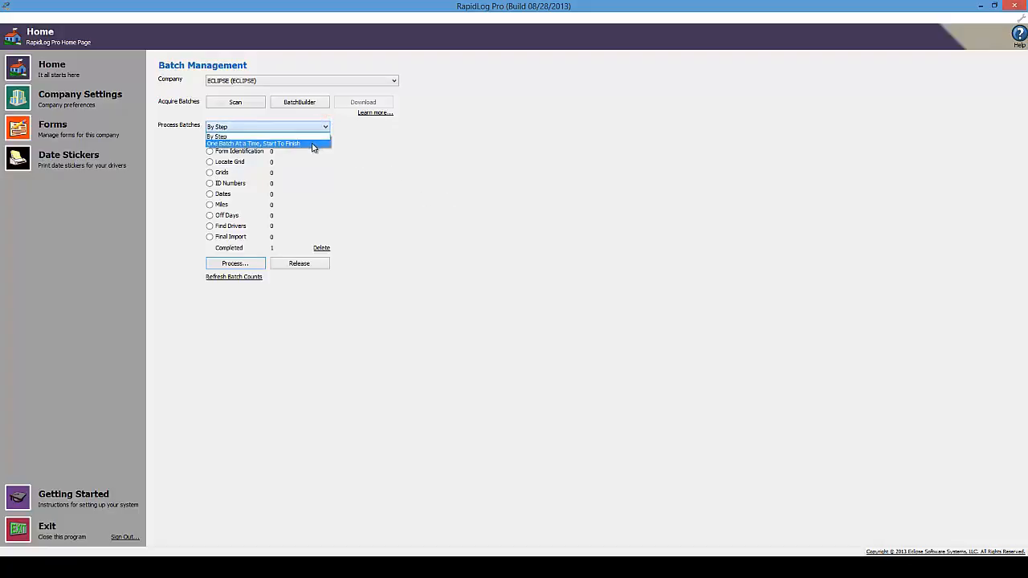
left_click(244, 136)
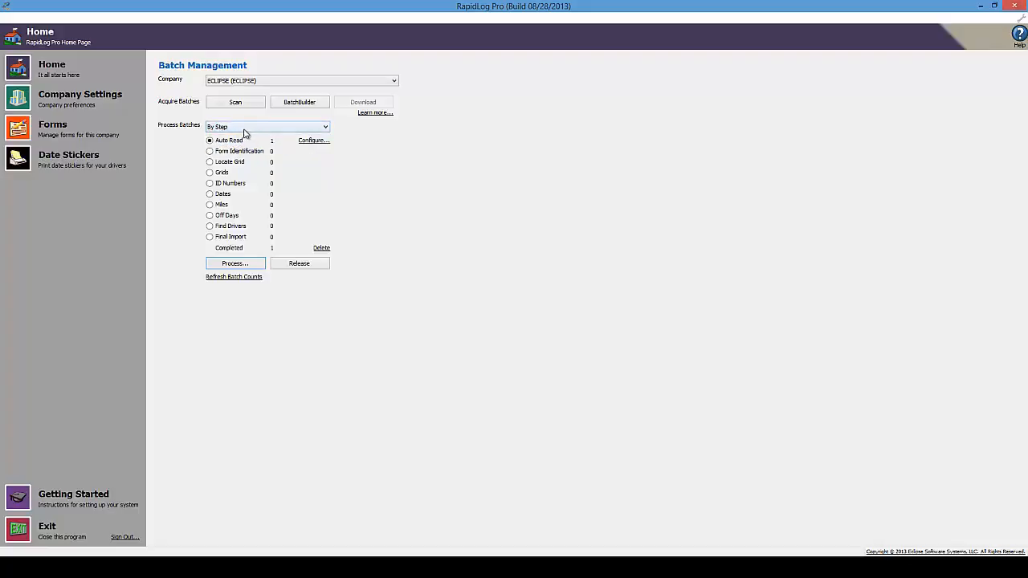
- Auto-read the batch at the Auto Read step and open it to verify log 2 of 14
left_click(210, 142)
left_click(235, 263)
left_click(245, 264)
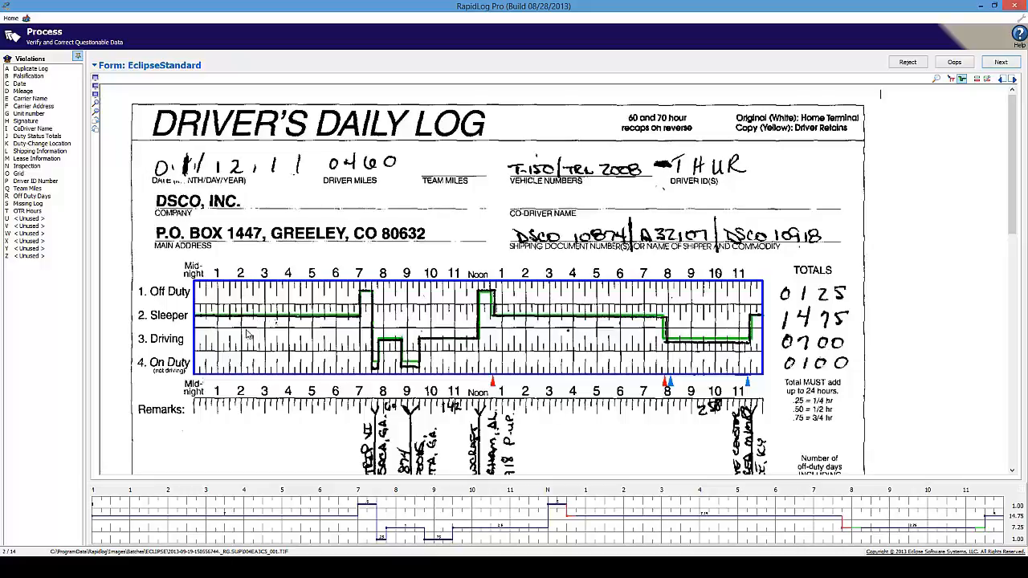
- Realign the log 2 duty grid by setting its upper-left and upper-right corners
left_click(951, 78)
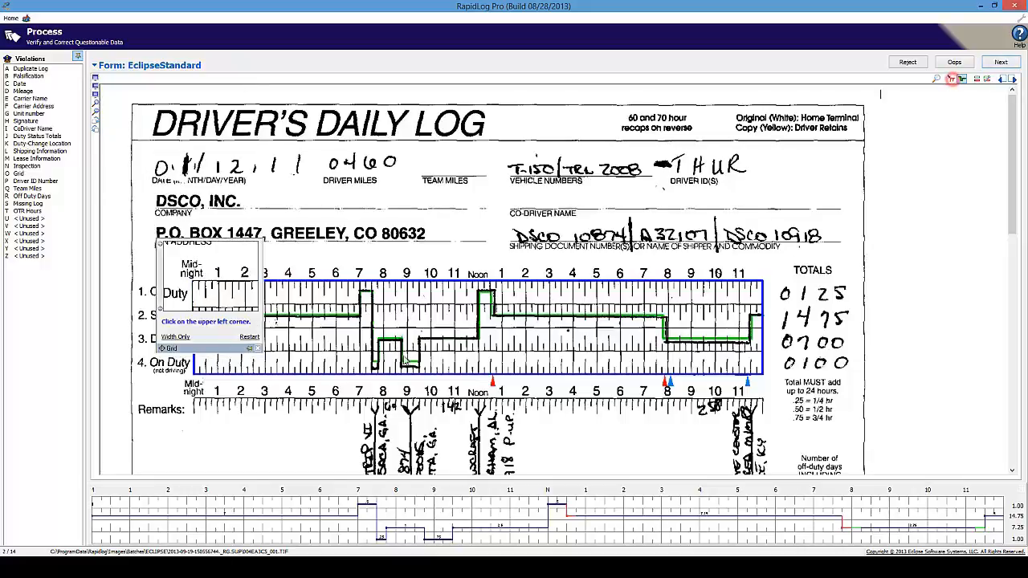
left_click(192, 307)
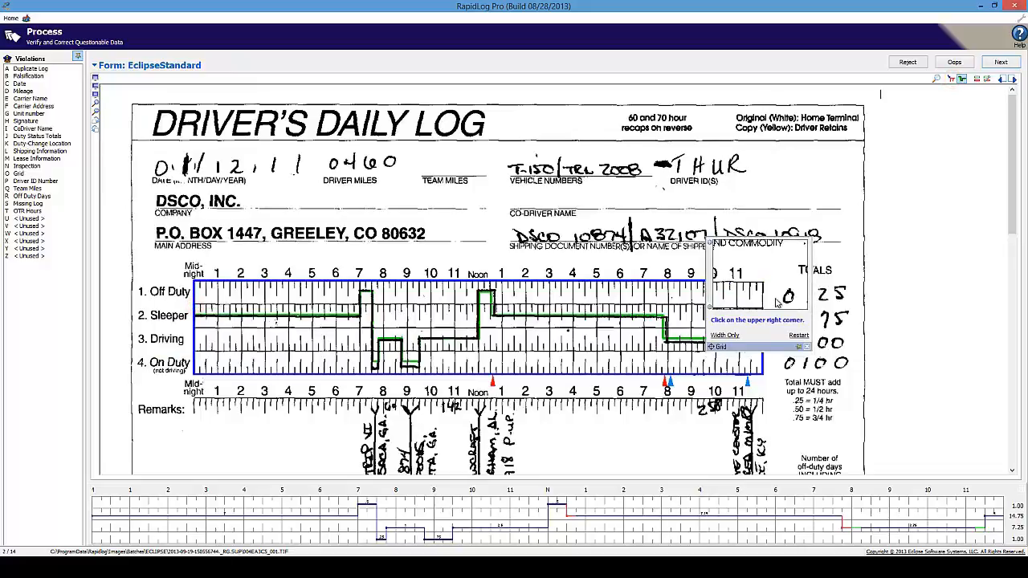
left_click(762, 278)
left_click(194, 373)
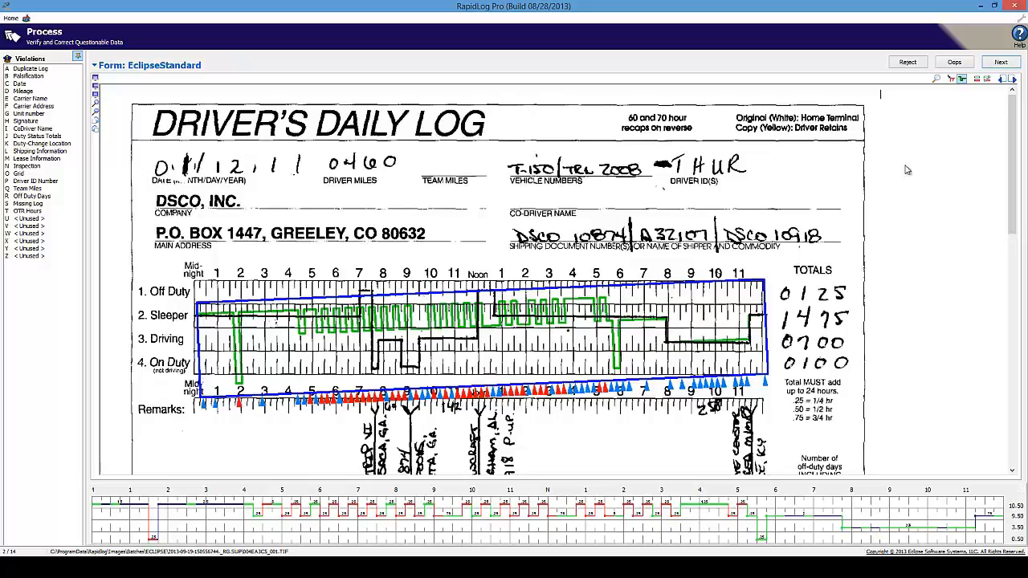
left_click(950, 79)
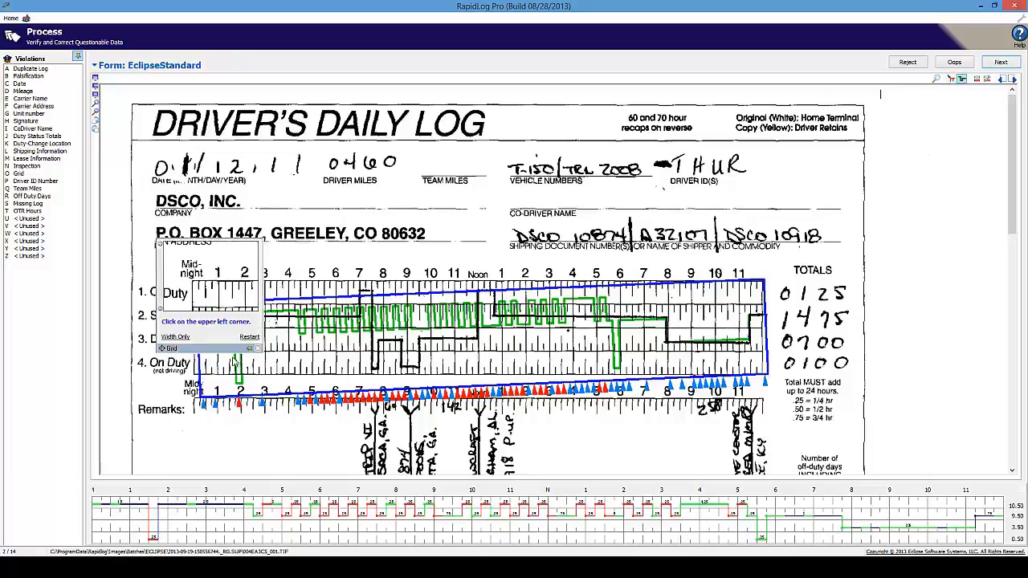
left_click(210, 347)
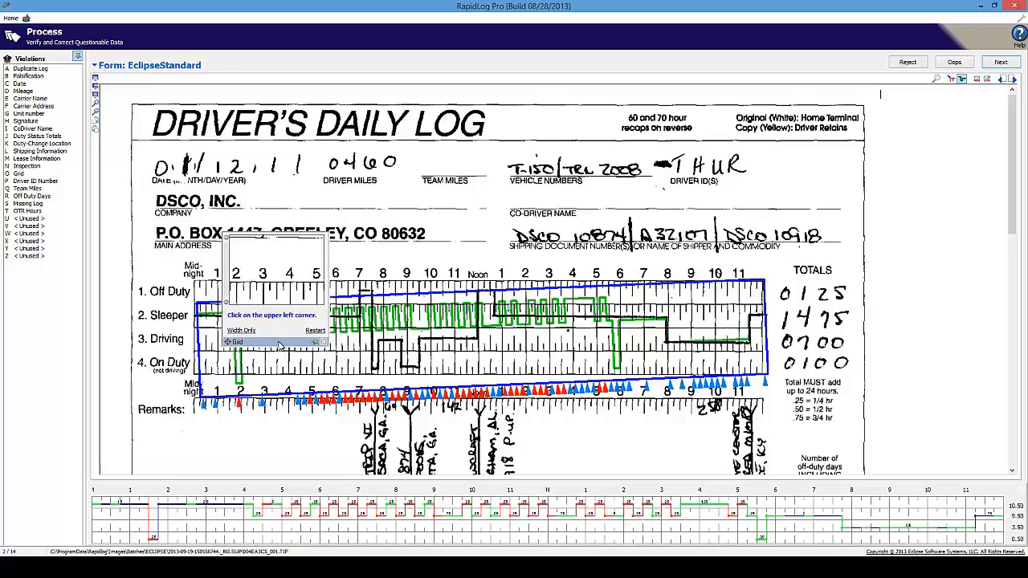
left_click_drag(274, 345, 212, 350)
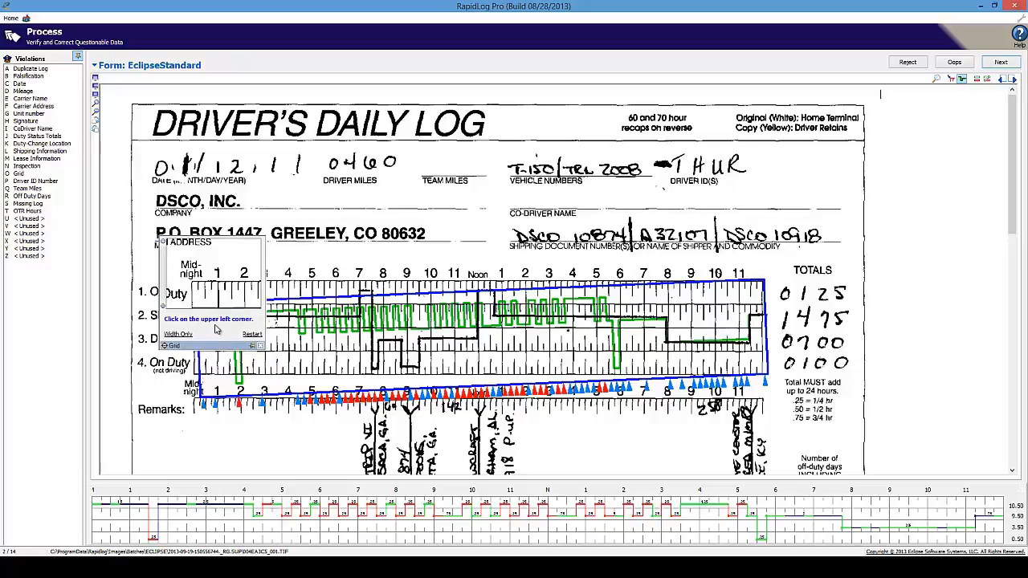
left_click(192, 285)
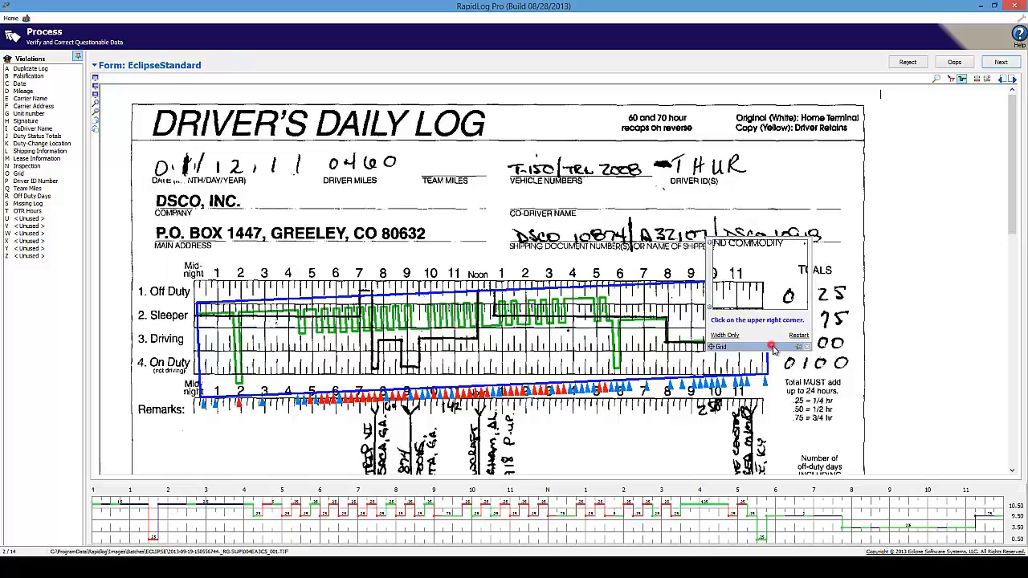
left_click_drag(771, 348, 770, 346)
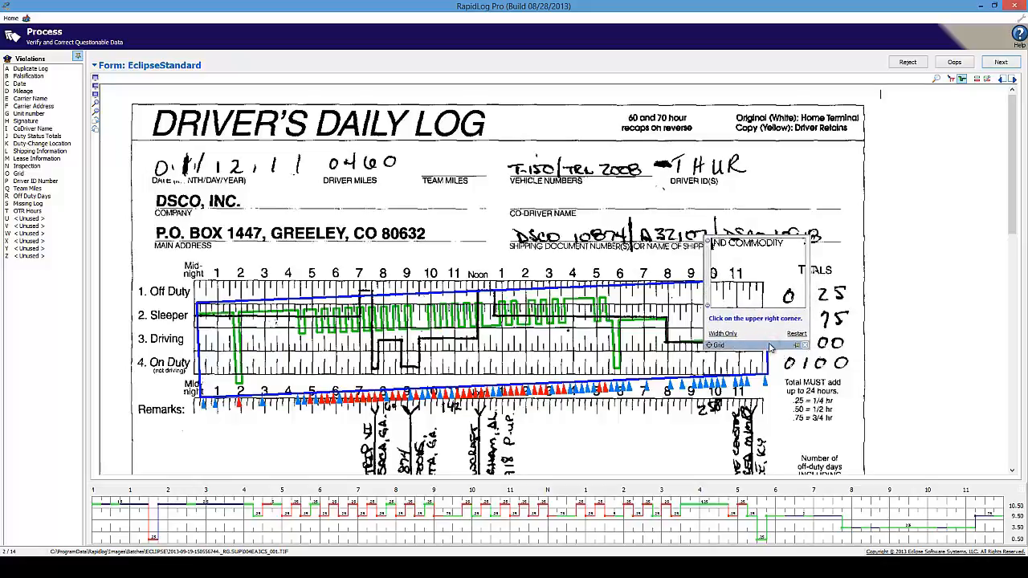
left_click_drag(749, 349, 738, 368)
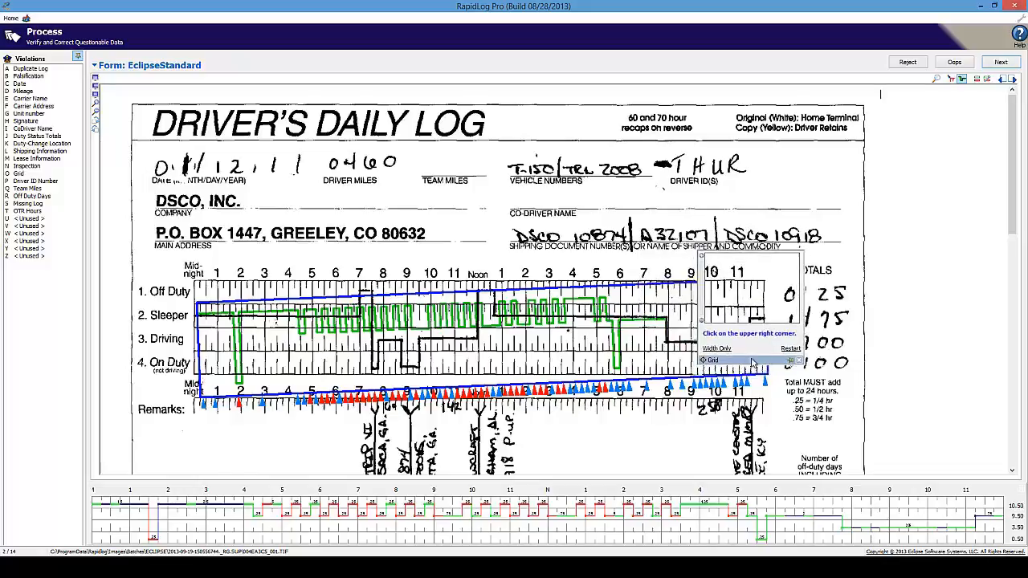
left_click(765, 283)
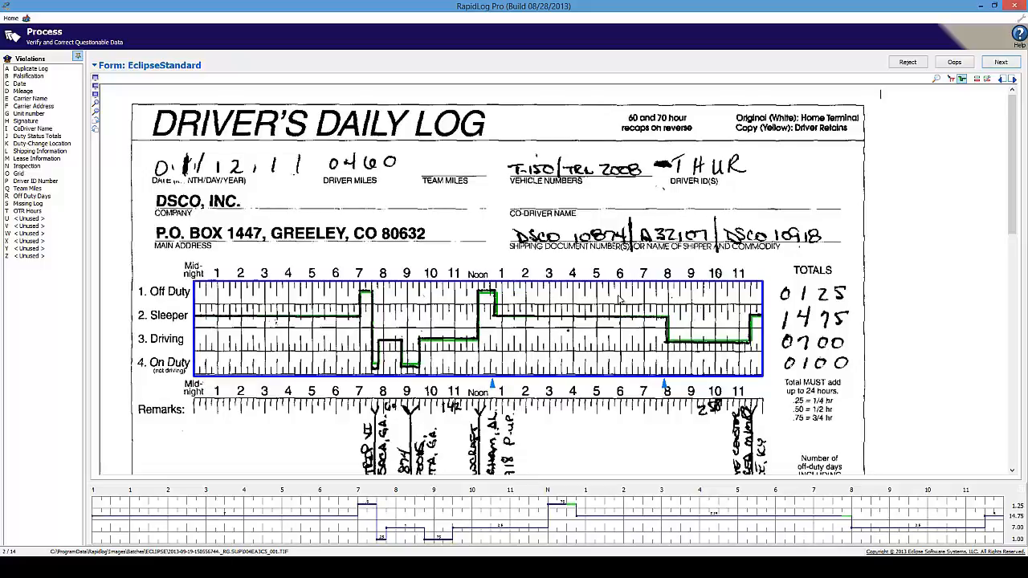
left_click(953, 77)
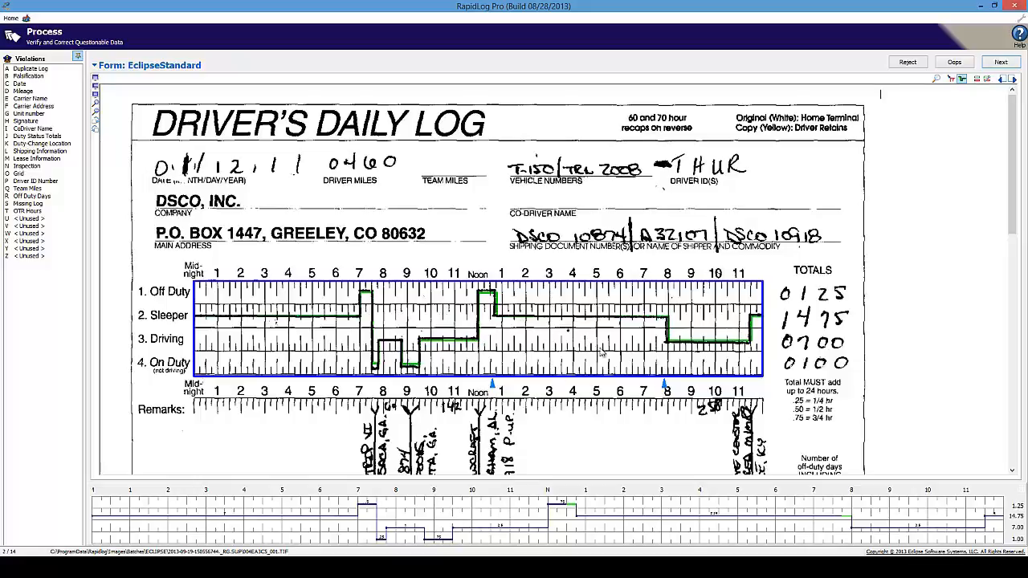
- Add short Driving periods near 2:45, 4:15 and 5:15 on the afternoon grid
left_click(555, 346)
left_click(614, 341)
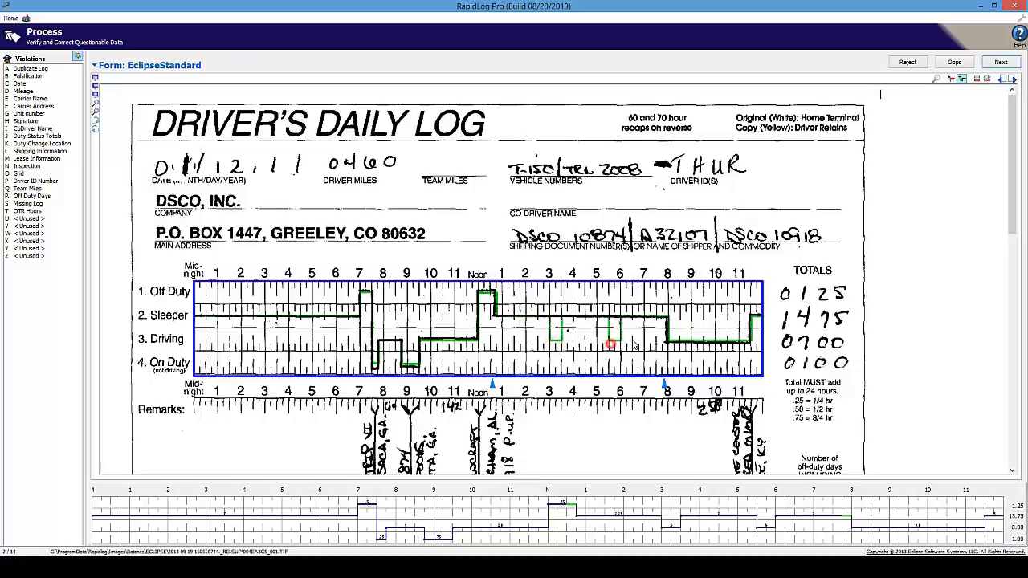
left_click(578, 339)
- Redraw the 3:00–6:00 stretch as flat Sleeper, restoring 14.75 sleeper and 7.00 driving hours
left_click_drag(632, 317, 634, 317)
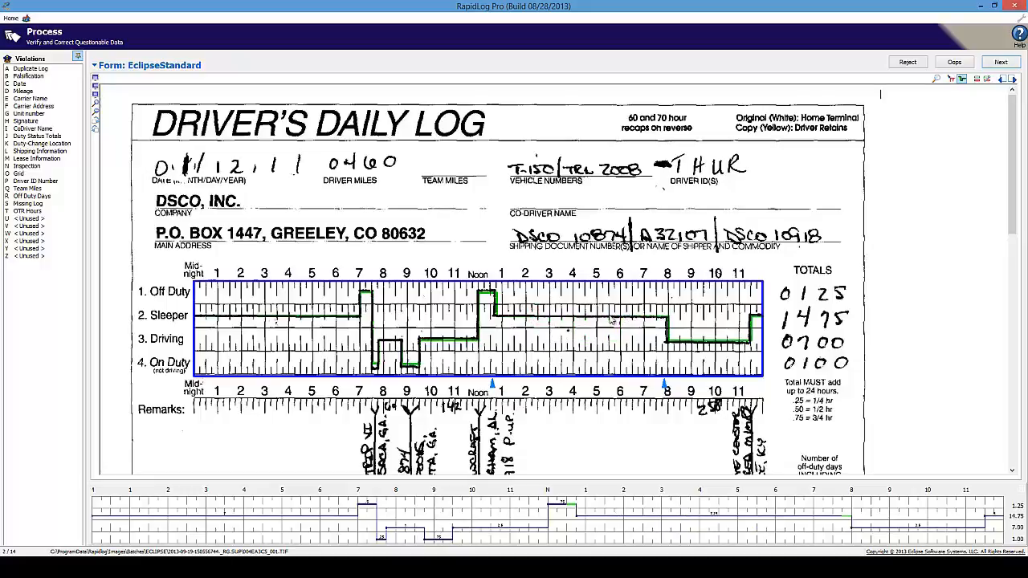
left_click_drag(555, 342, 568, 343)
left_click_drag(595, 342, 649, 343)
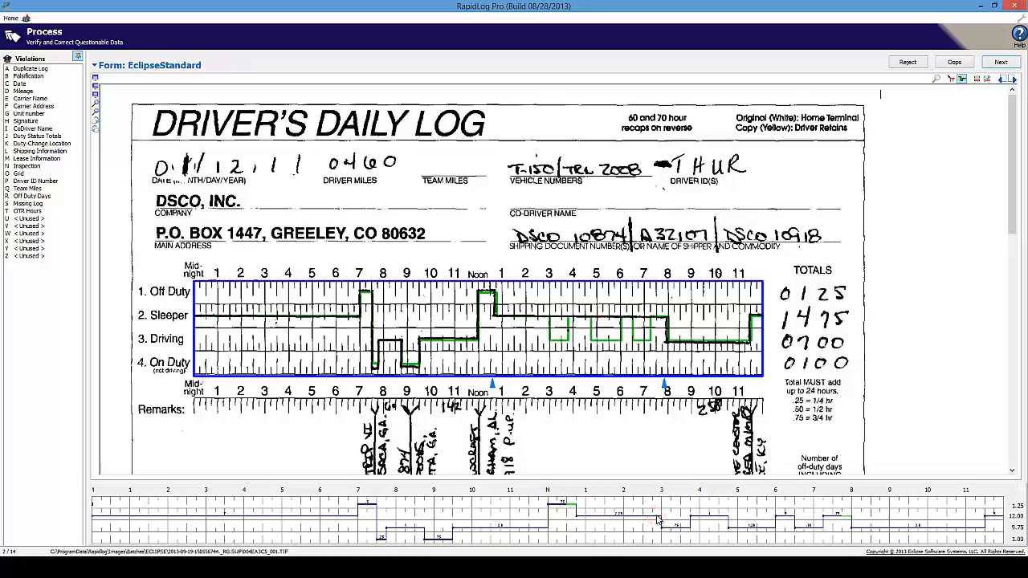
left_click_drag(664, 513, 833, 514)
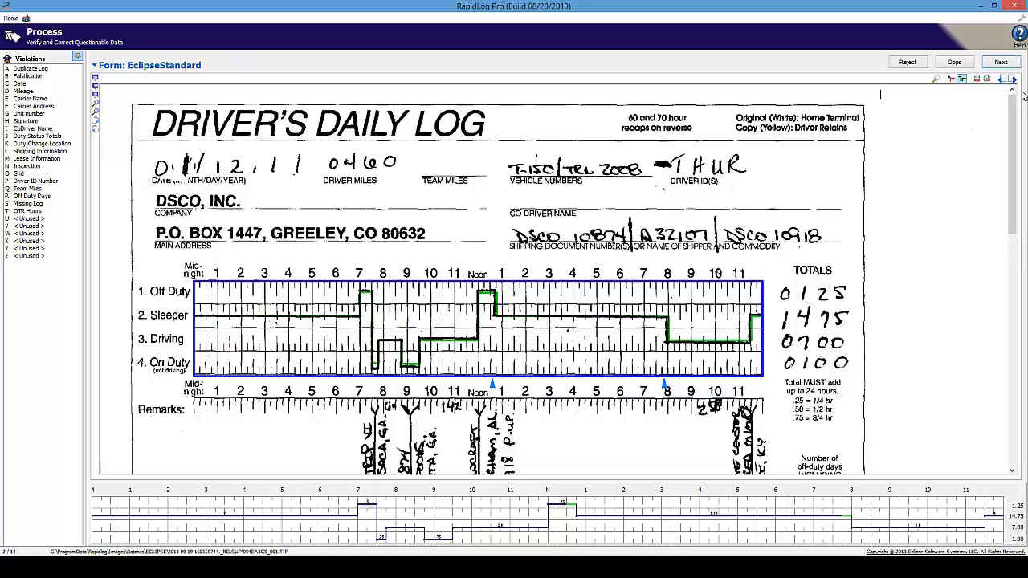
- On log 12, extend Off Duty a quarter hour near 10:45 and make the following quarter-hour On Duty
left_click(1001, 63)
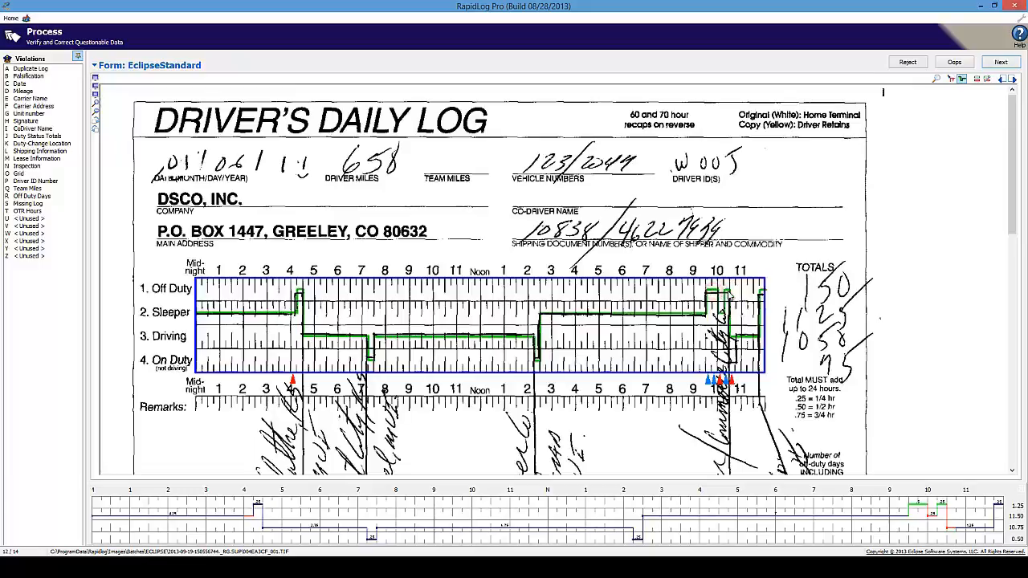
left_click(730, 297)
left_click(733, 362)
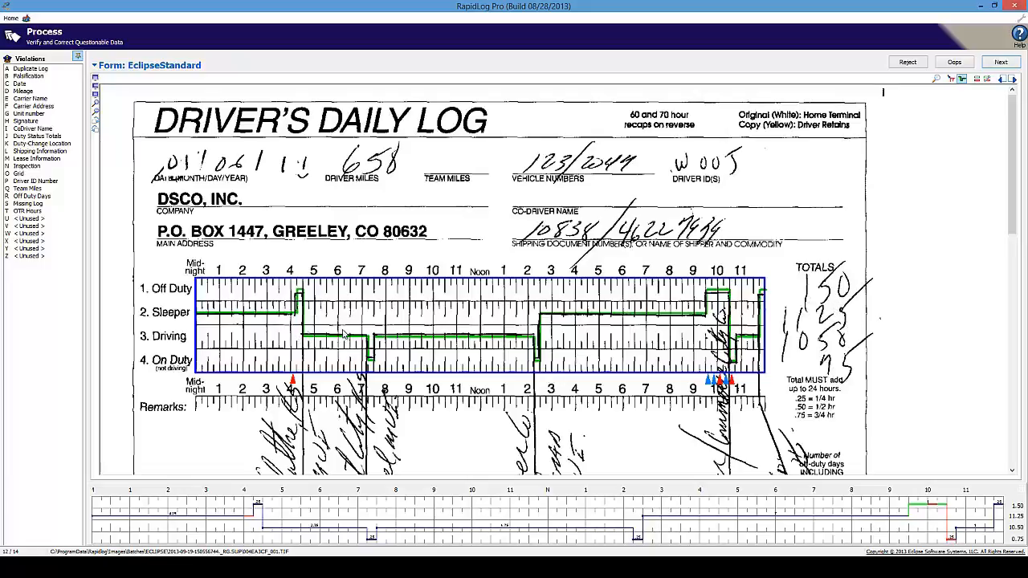
- Advance through logs 13 and 14 to close the batch and return to Batch Management
left_click(1001, 62)
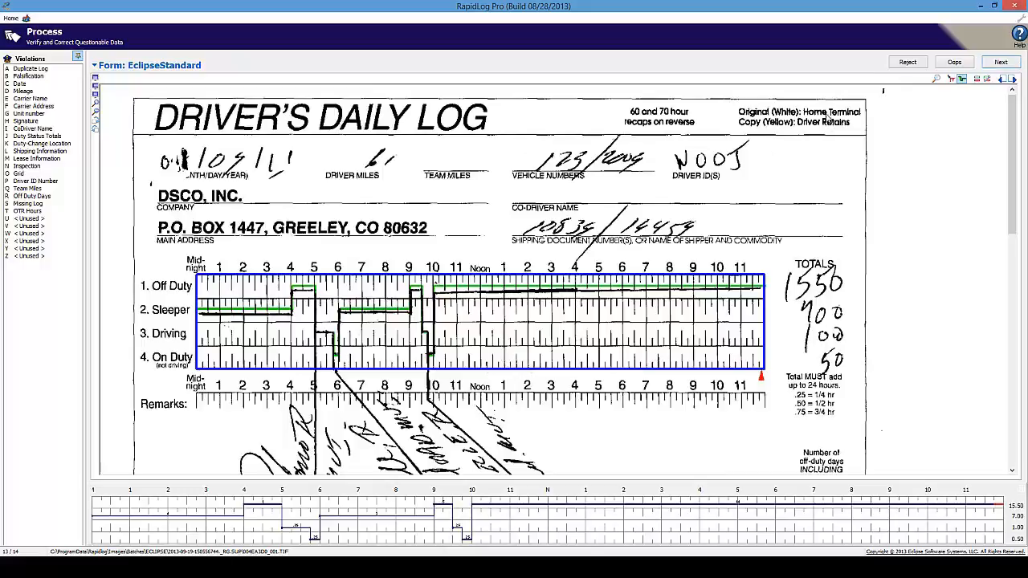
left_click(999, 61)
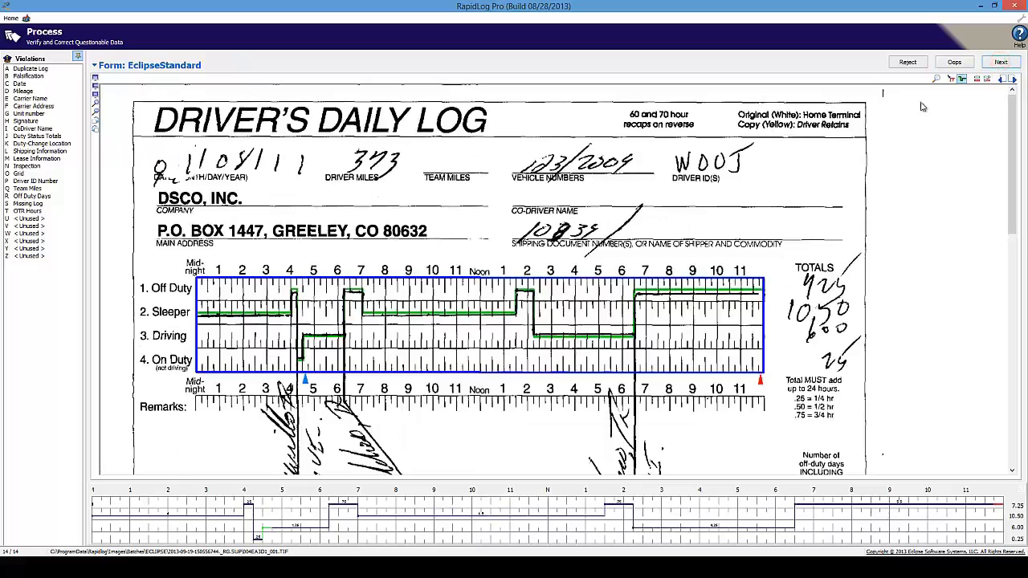
left_click(1000, 62)
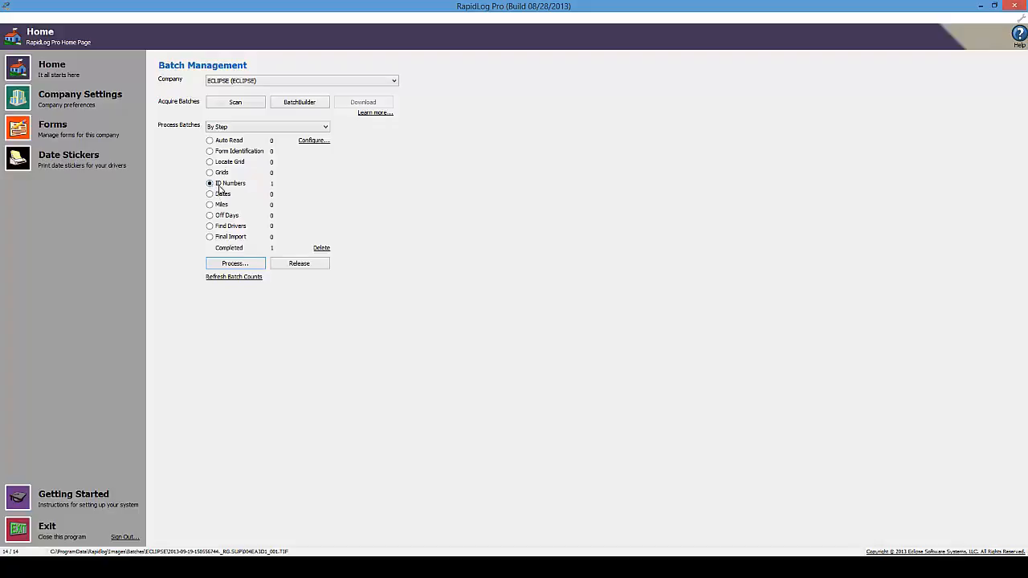
- Start the ID Numbers step and move the Driver ID correction panel aside
left_click(220, 265)
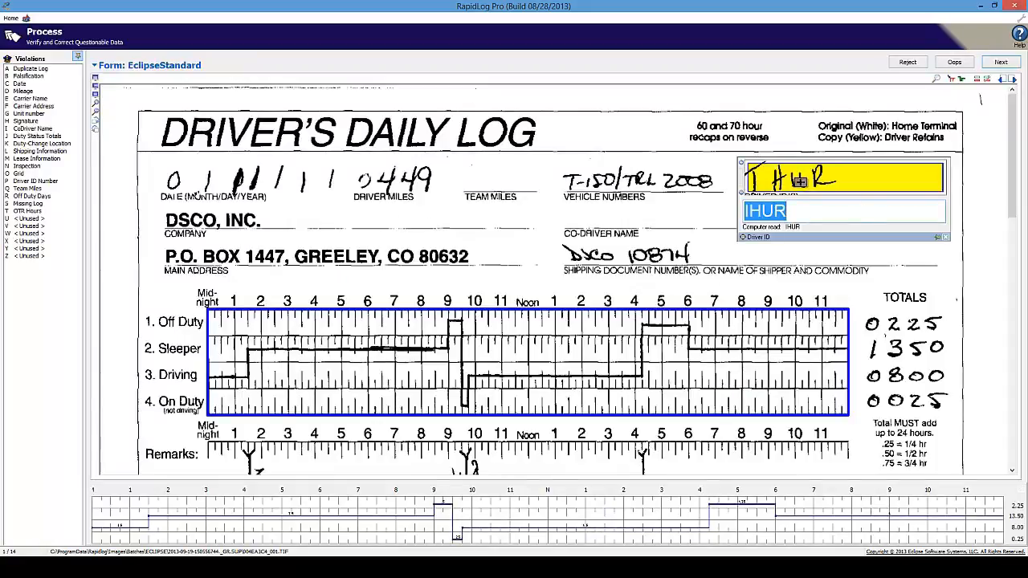
left_click(835, 237)
left_click_drag(835, 235, 838, 233)
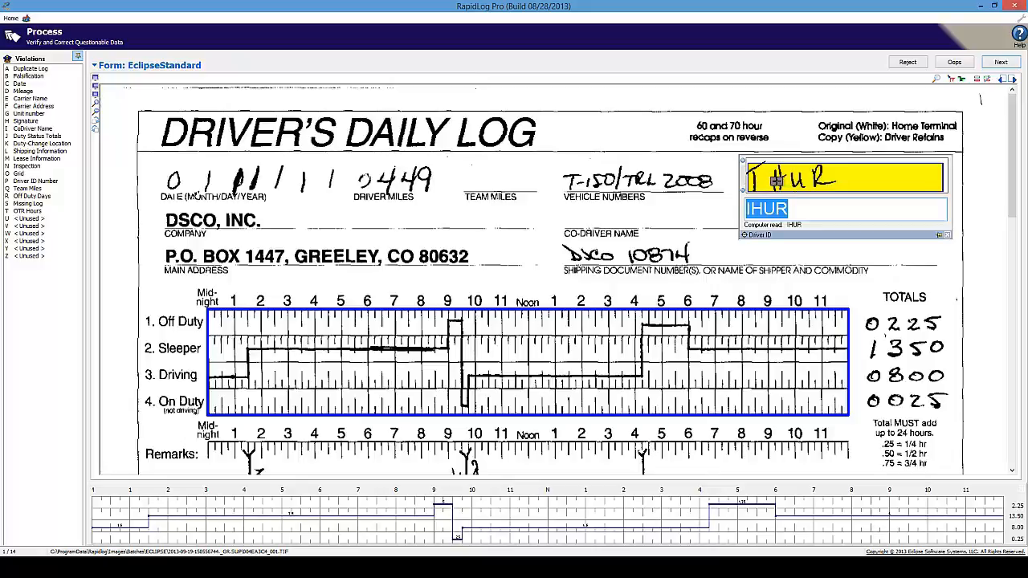
- Replace log 1's misread driver ID with THUR and advance to the next log
left_click(749, 209)
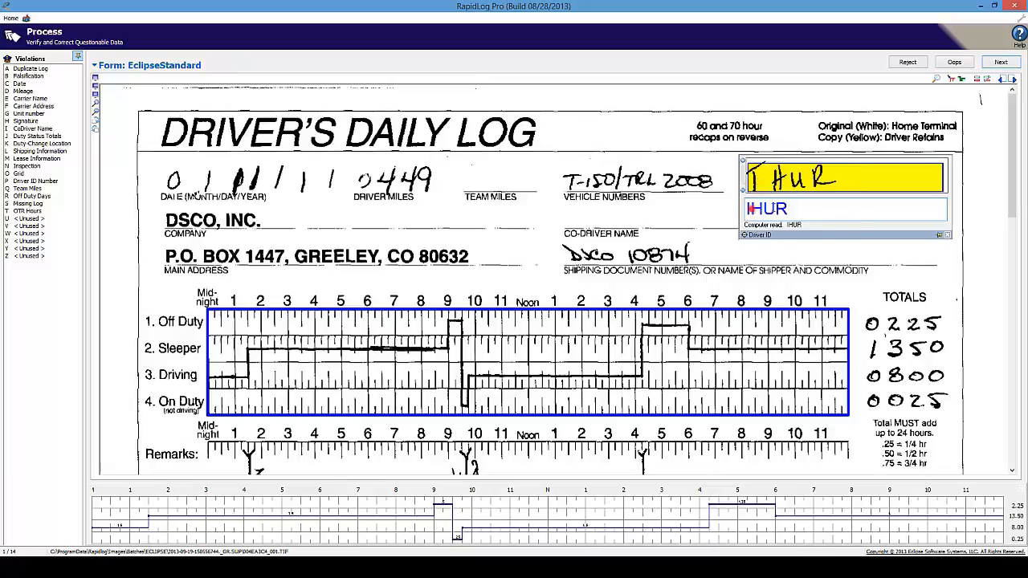
double_click(828, 208)
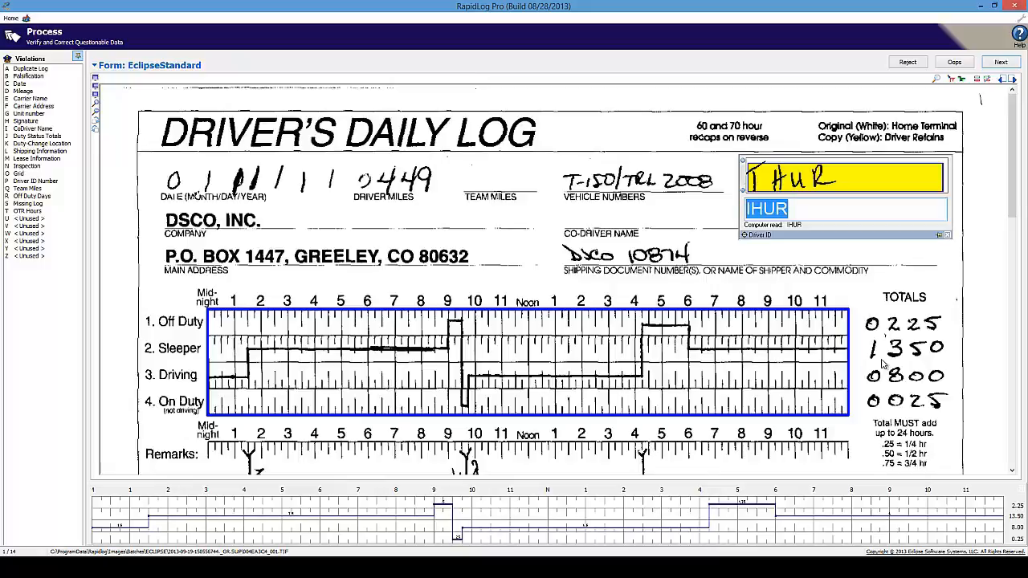
type("THUR")
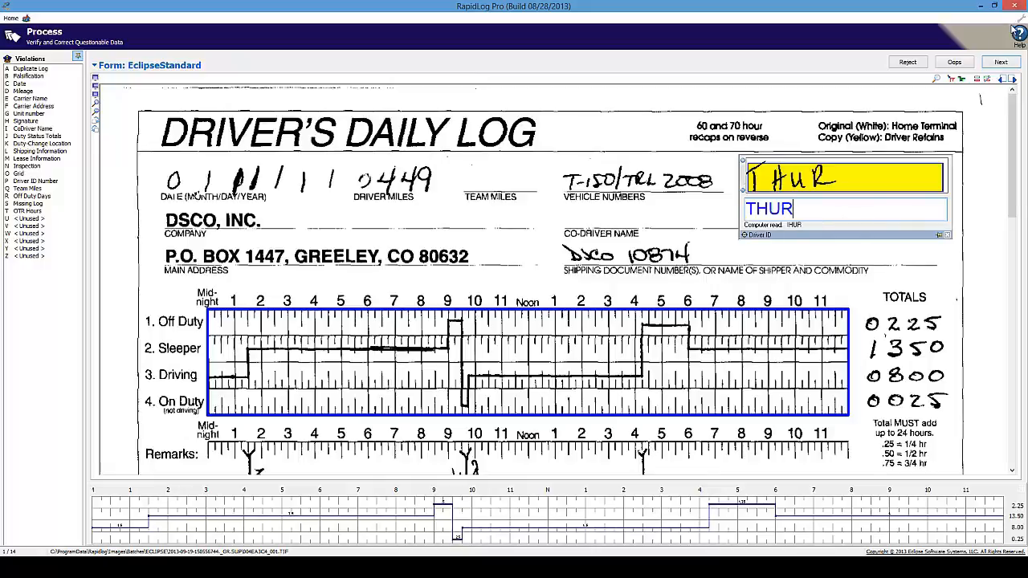
left_click(1002, 62)
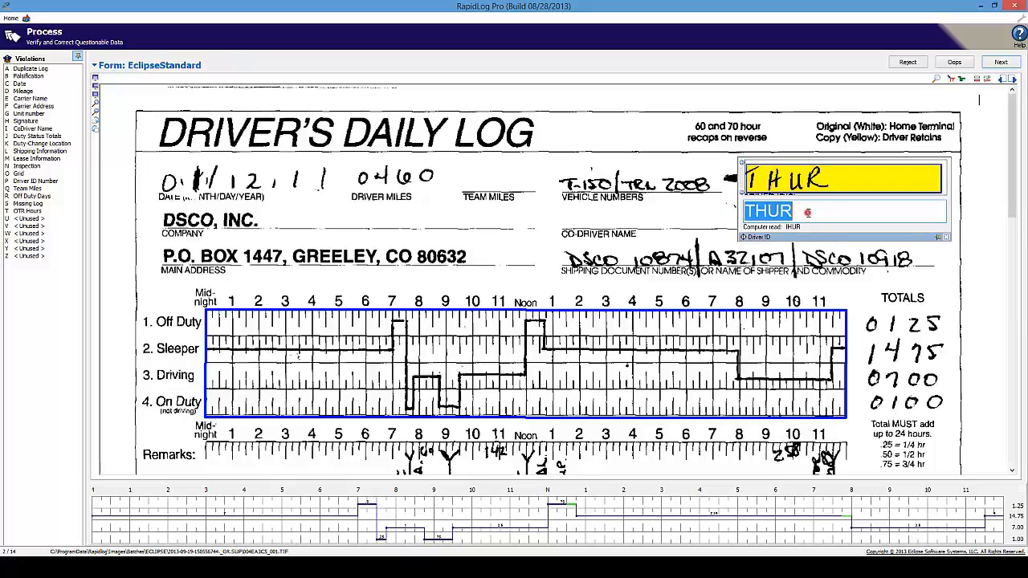
- Accept THUR as the driver ID on log 4 and advance to log 5
left_click(808, 213)
key("Return")
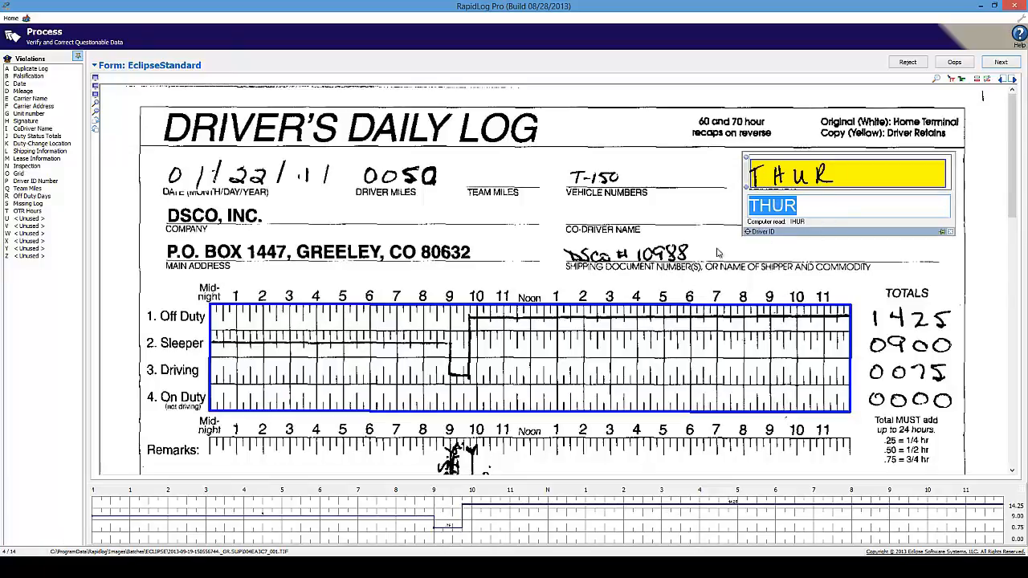
left_click(809, 209)
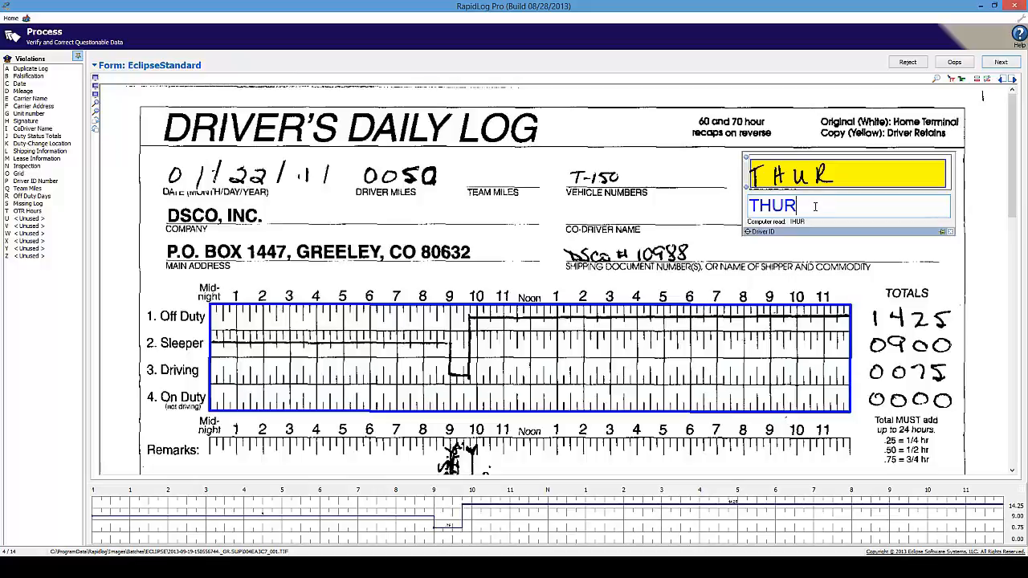
double_click(819, 206)
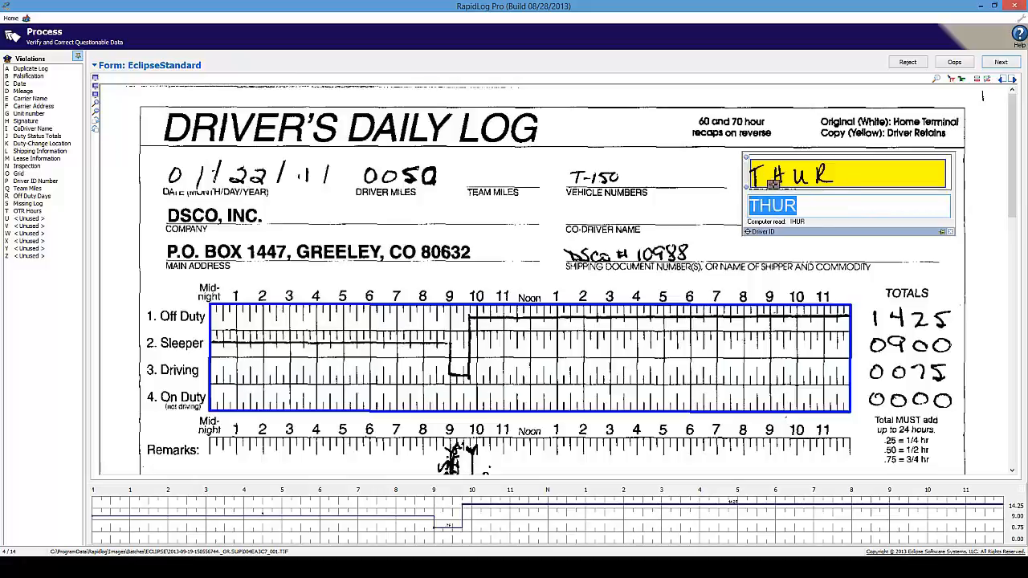
left_click(811, 207)
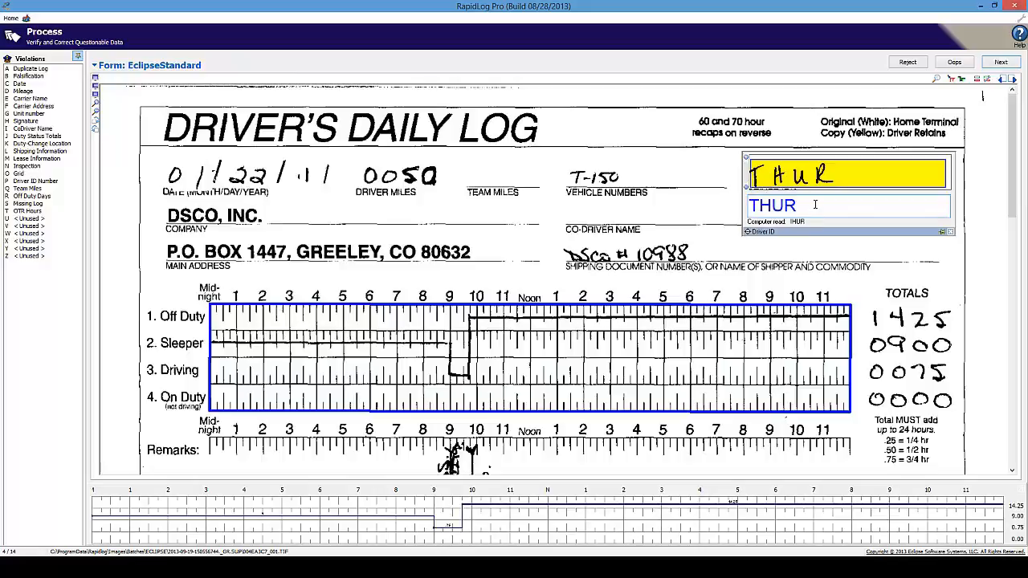
double_click(814, 206)
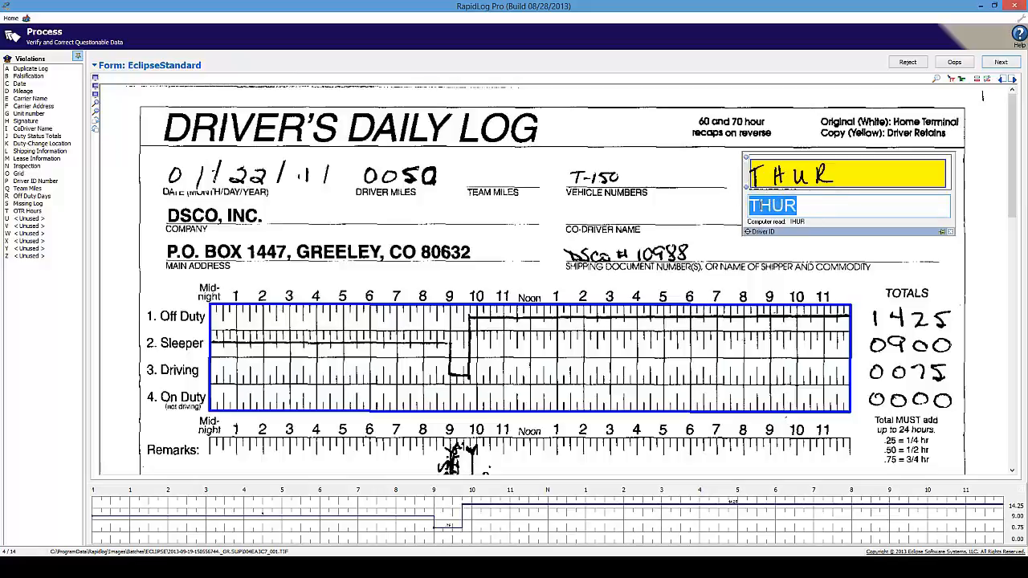
left_click(822, 202)
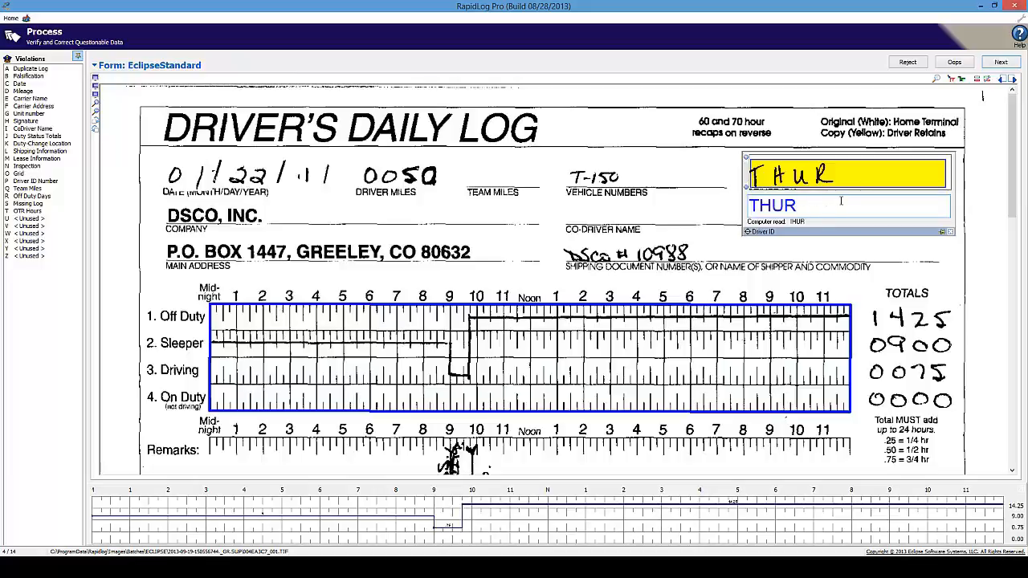
key("Return")
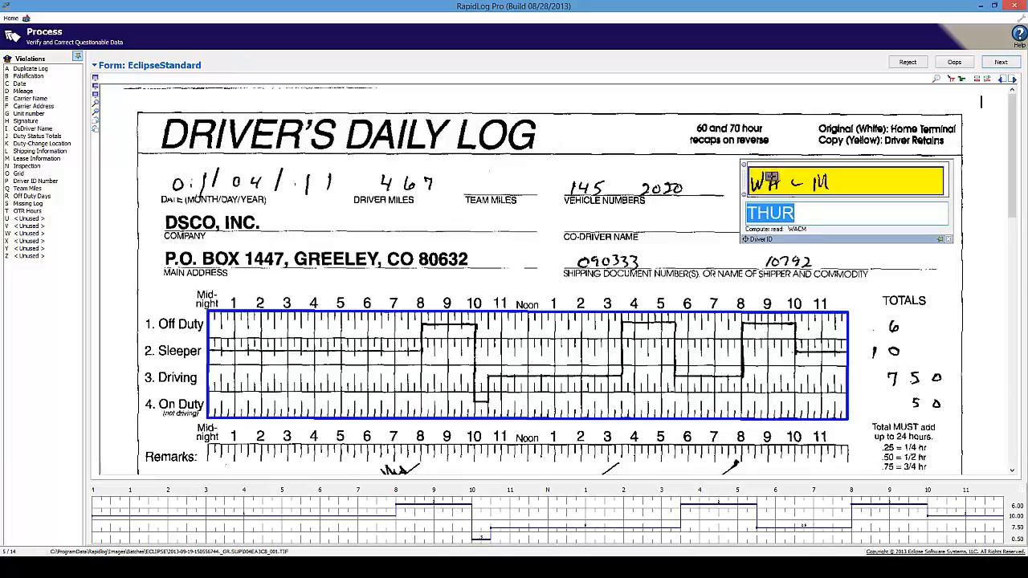
- Replace the driver ID THUR with WACM and advance to the next log
left_click(793, 215)
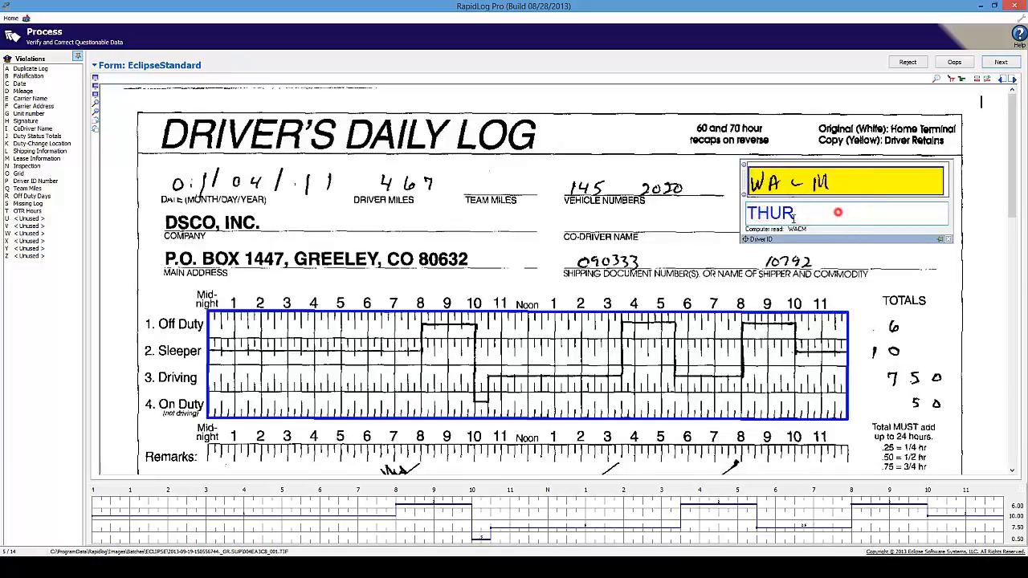
double_click(793, 216)
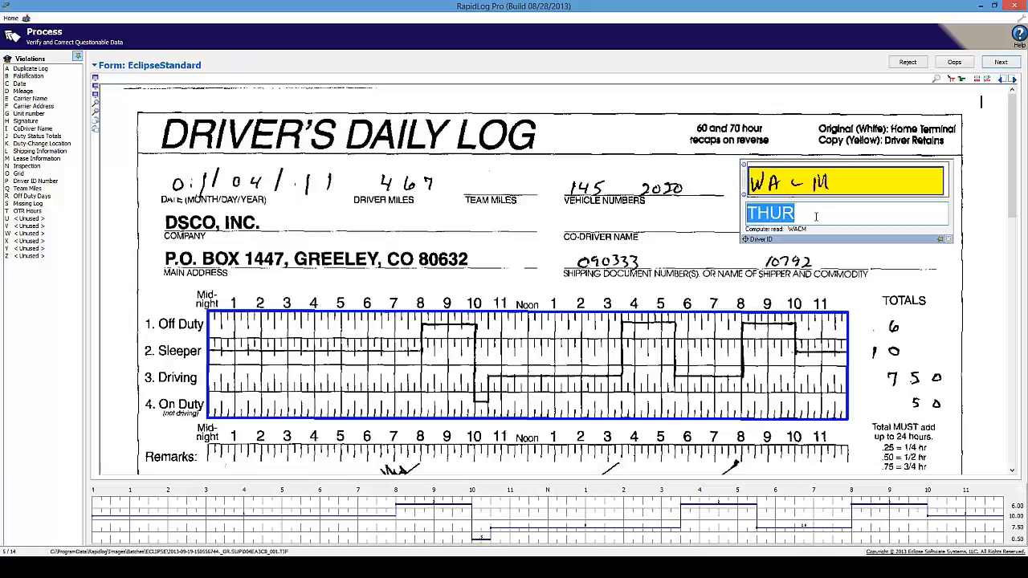
type("WACM")
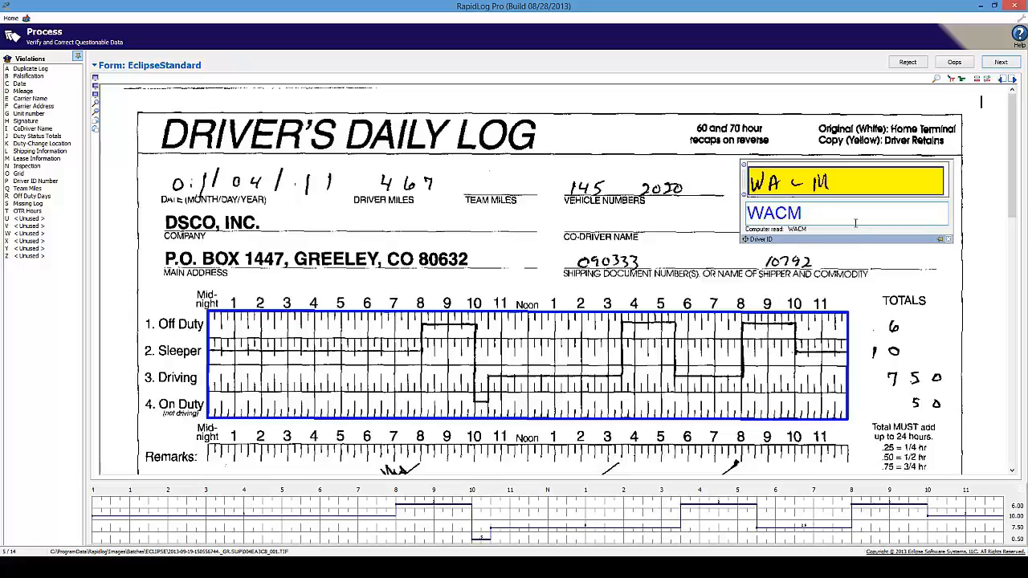
key("Return")
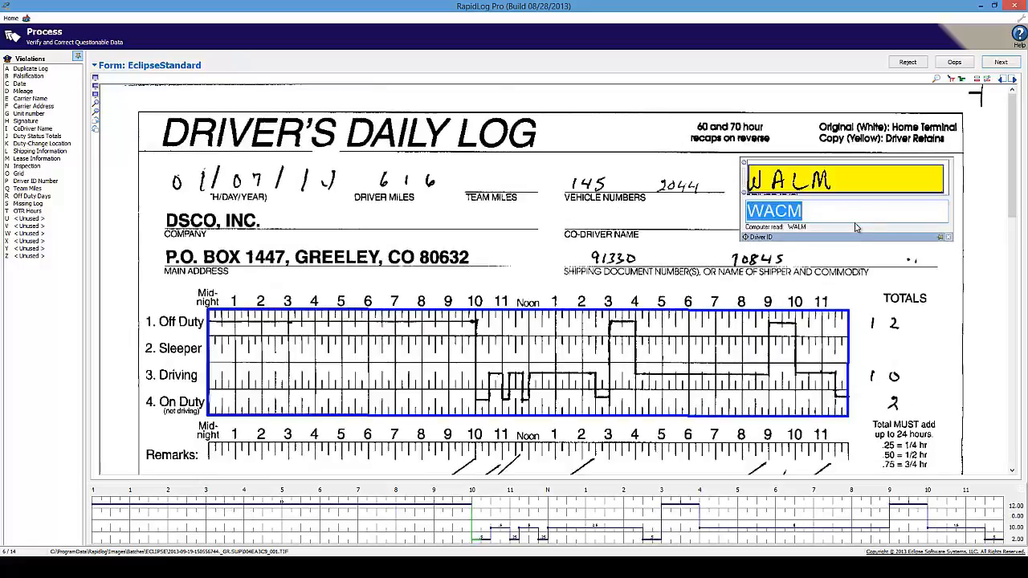
- Accept WACM on the next two logs, then enter THUR, wam and wacm on the following logs
key("Return")
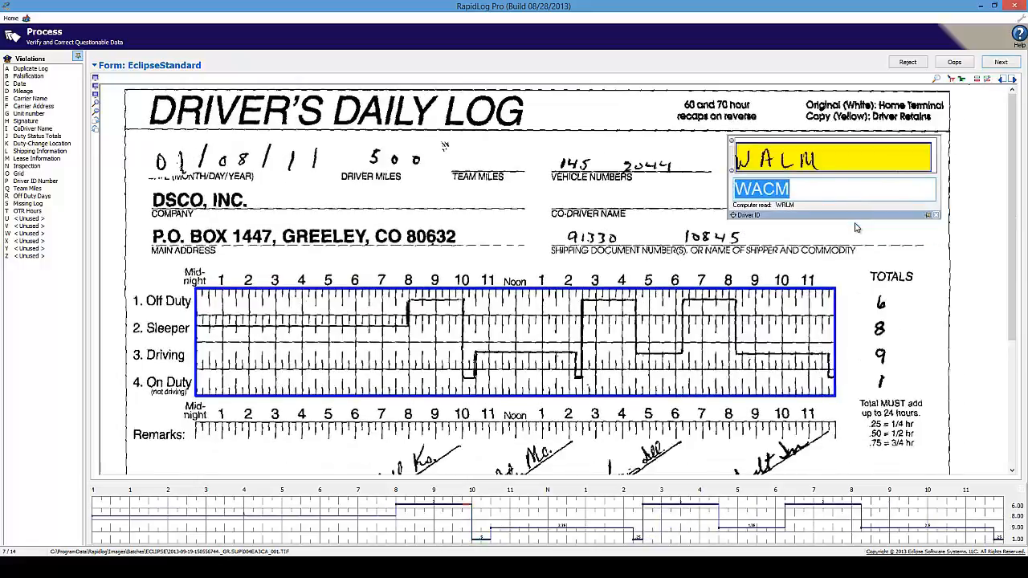
key("Return")
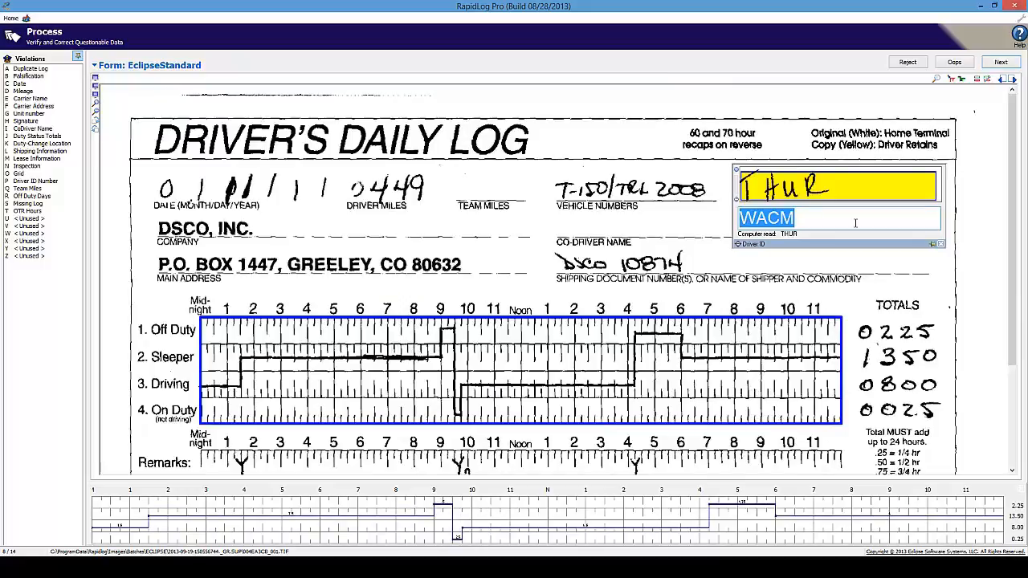
type("THUR")
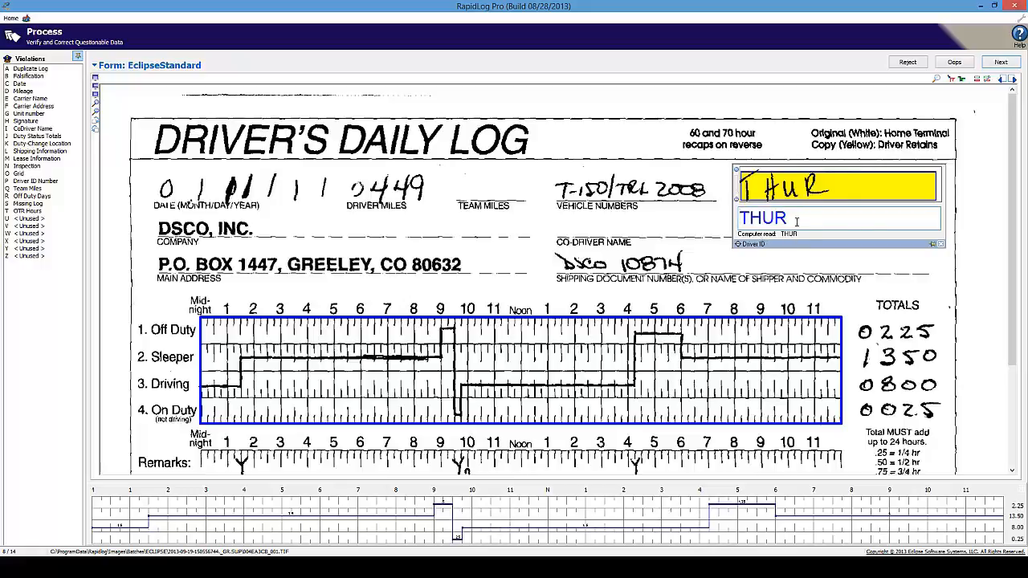
key("Return")
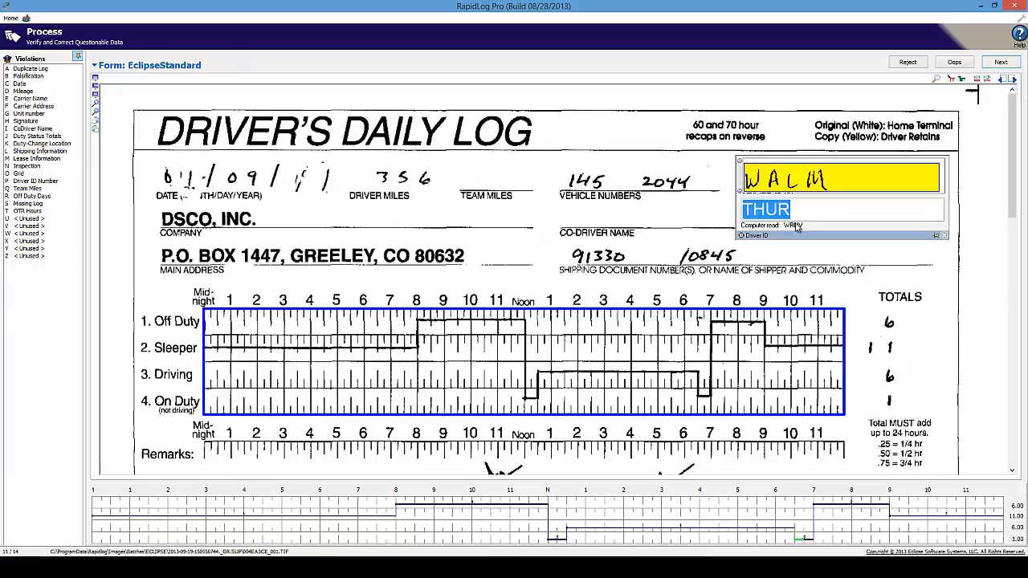
type("wam")
key("Return")
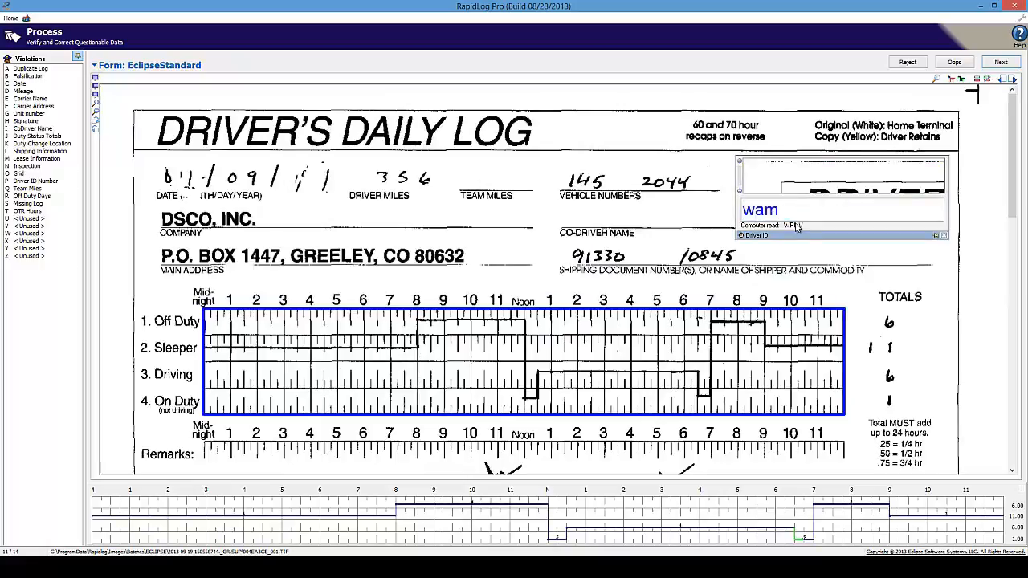
type("wacm")
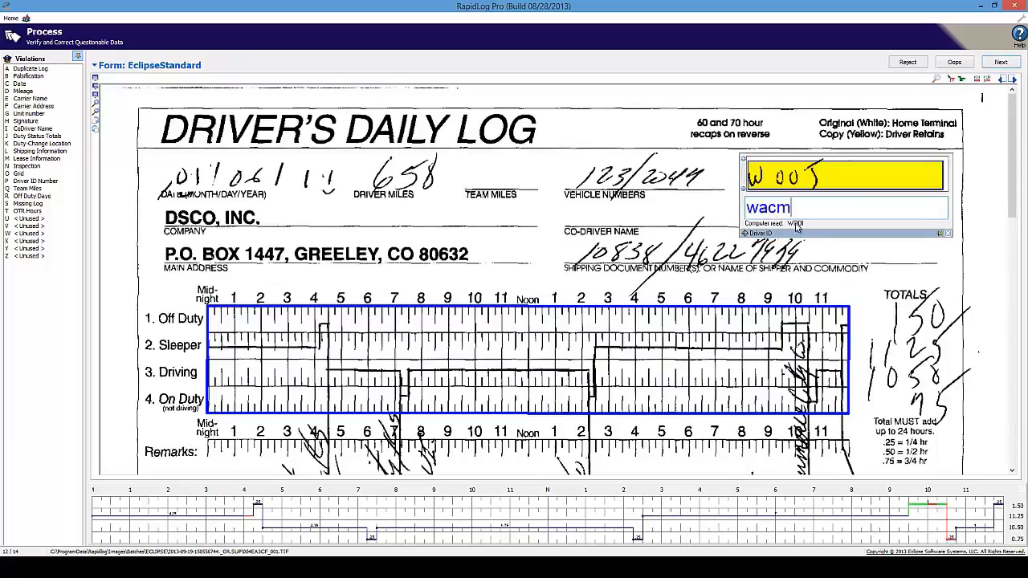
key("Return")
key("Return")
key("Return")
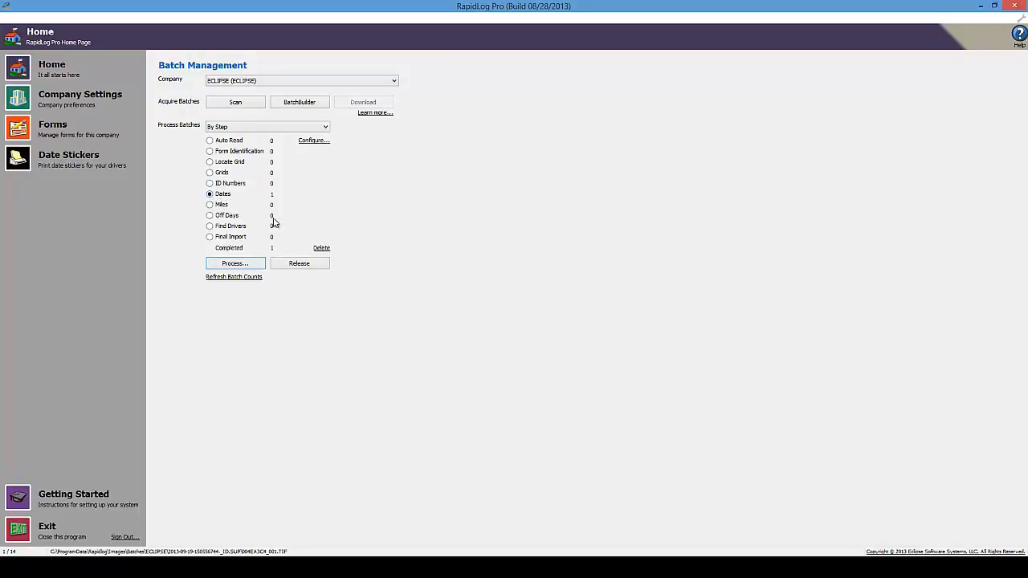
- Start processing the batch's Dates step and enable the Max Date limit
left_click(211, 195)
left_click(235, 264)
left_click_drag(242, 274, 240, 273)
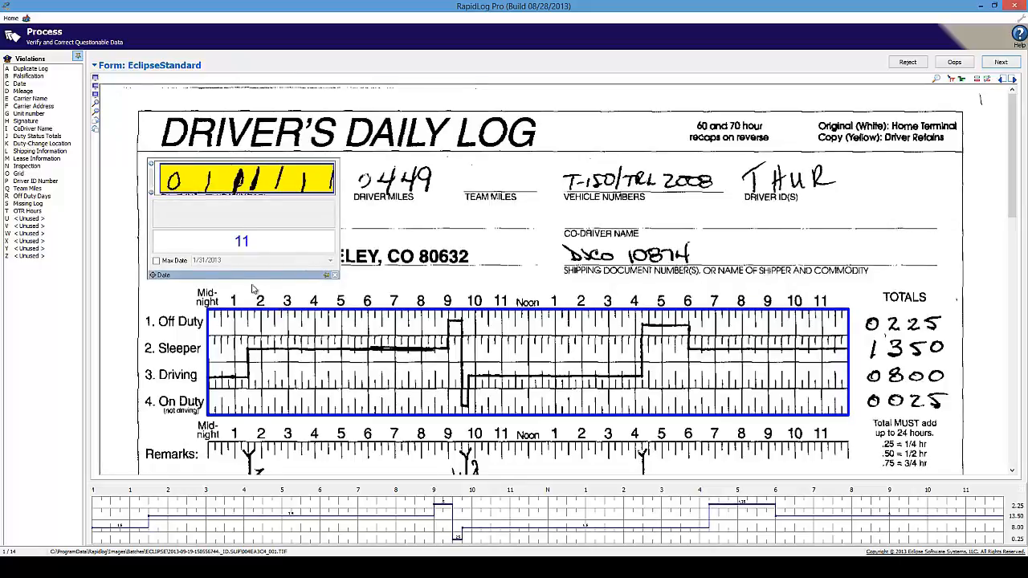
left_click(166, 260)
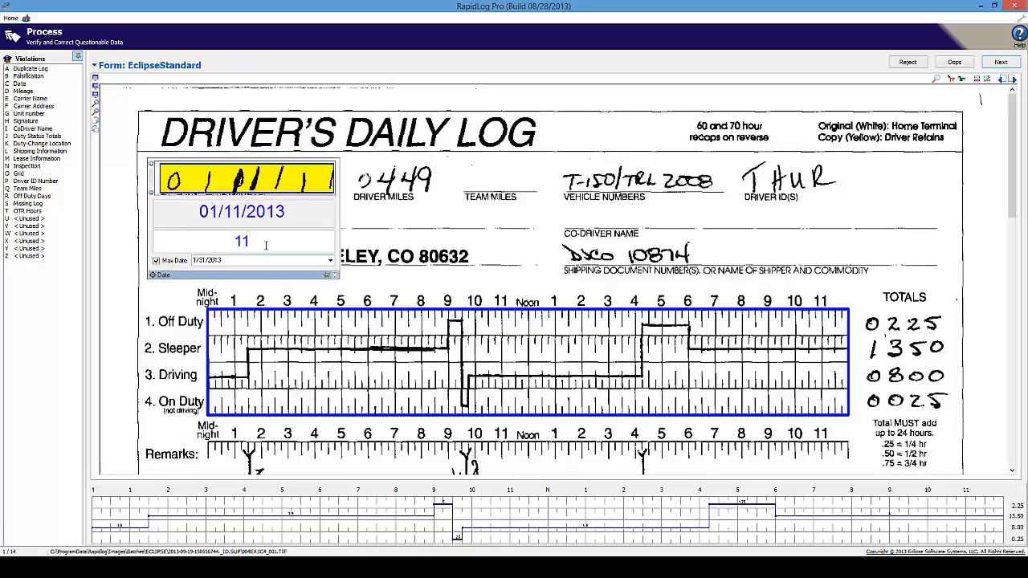
- Change log 1's day from 11 to 15, making it 01/15/2013
double_click(271, 242)
key("BackSpace")
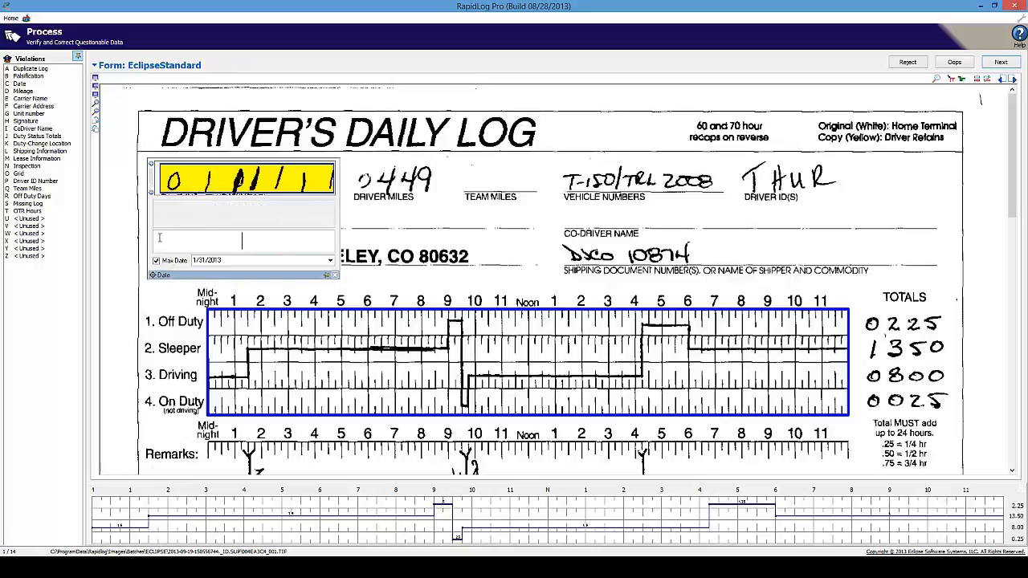
type("15")
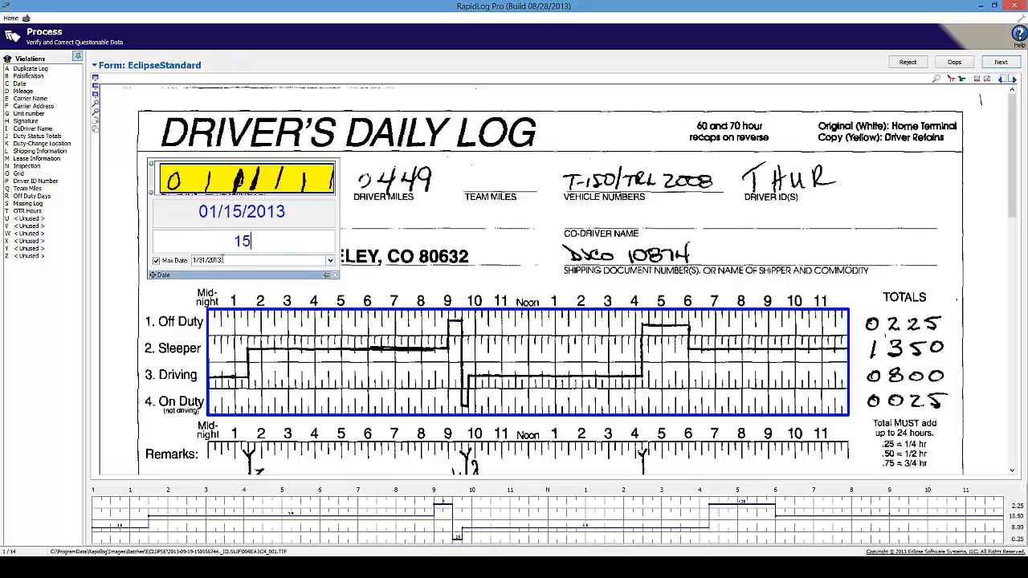
double_click(307, 241)
left_click(330, 260)
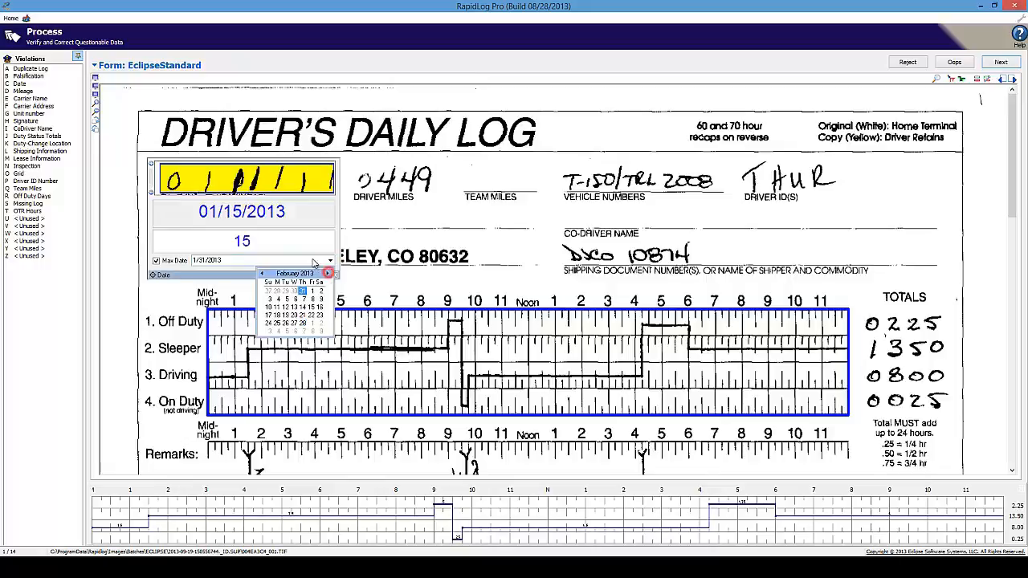
- Pick a maximum date from the calendar and re-enter the day field as 0115
left_click(302, 323)
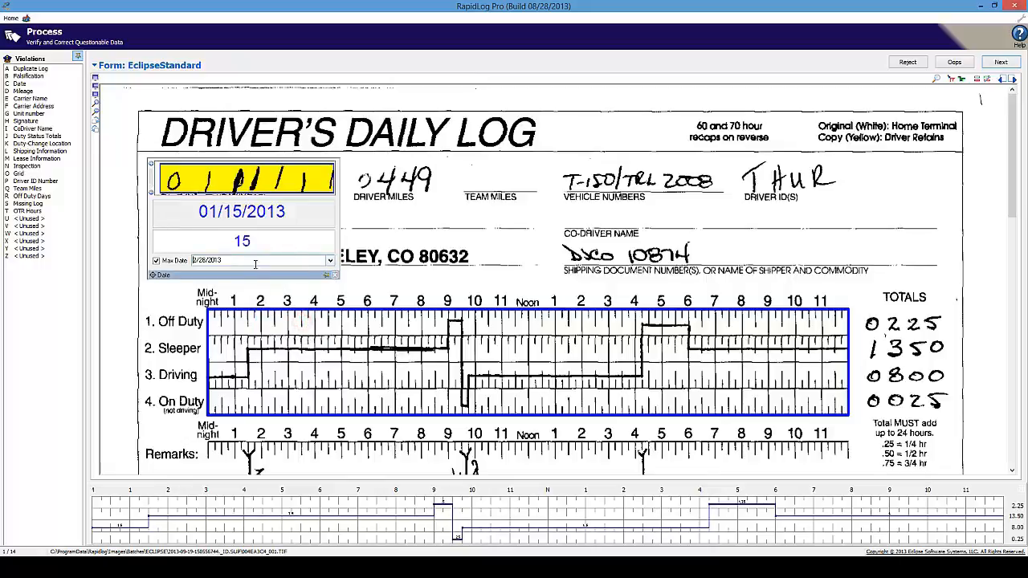
left_click(275, 248)
double_click(294, 244)
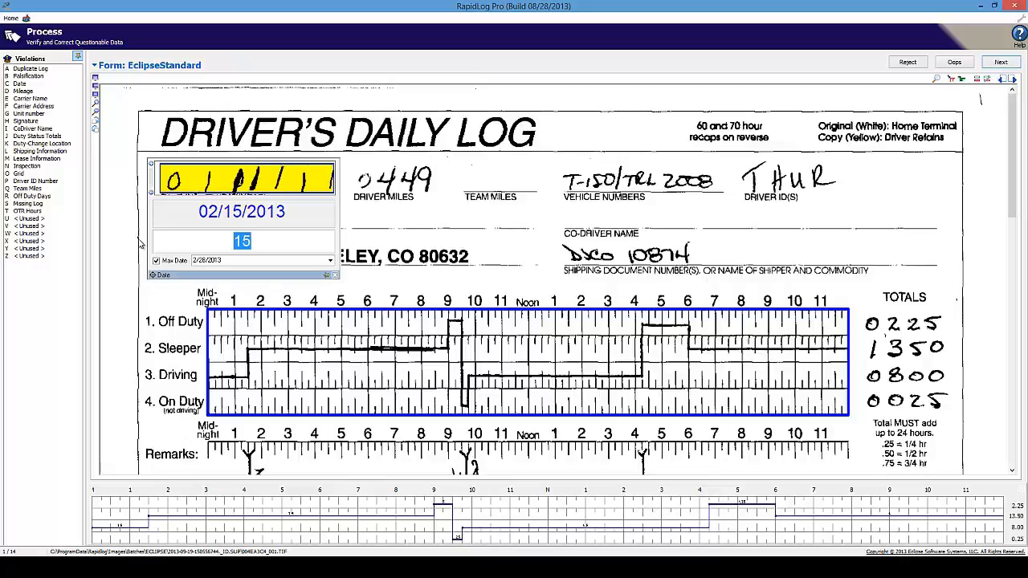
type("0115")
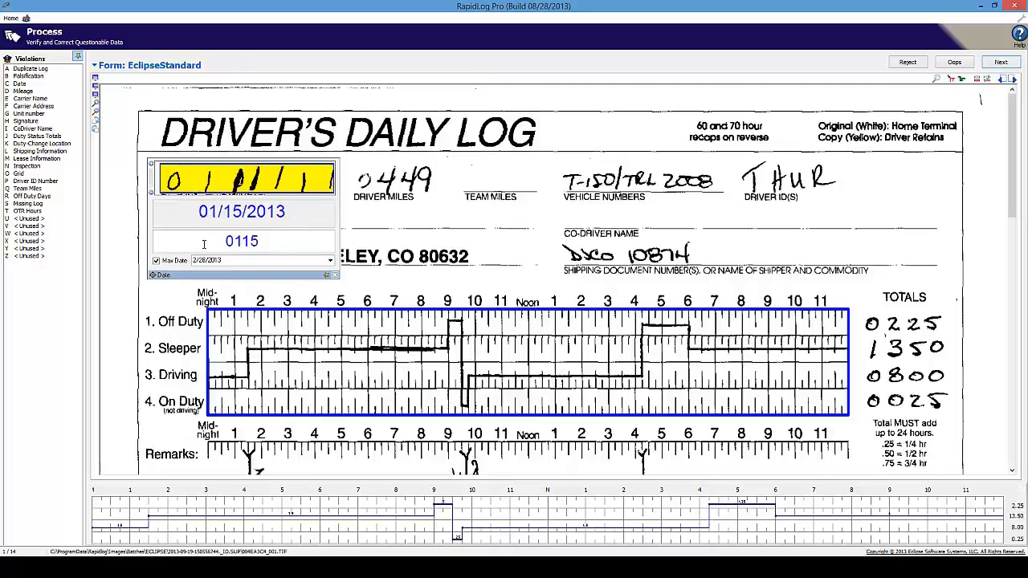
- Set the maximum date to January 31, 2013 and change the day to 11, giving 01/11/2013
left_click(329, 261)
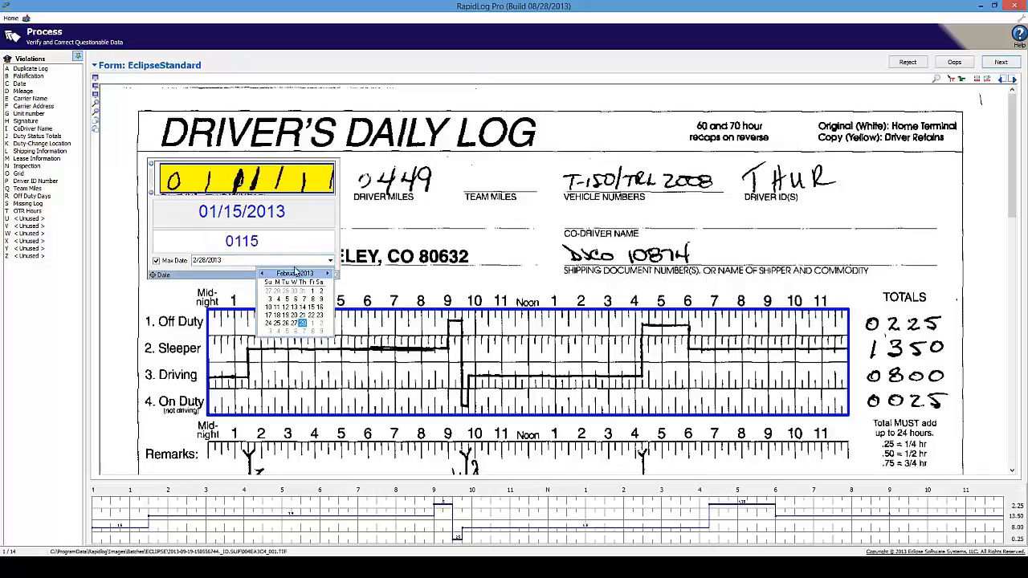
left_click(262, 274)
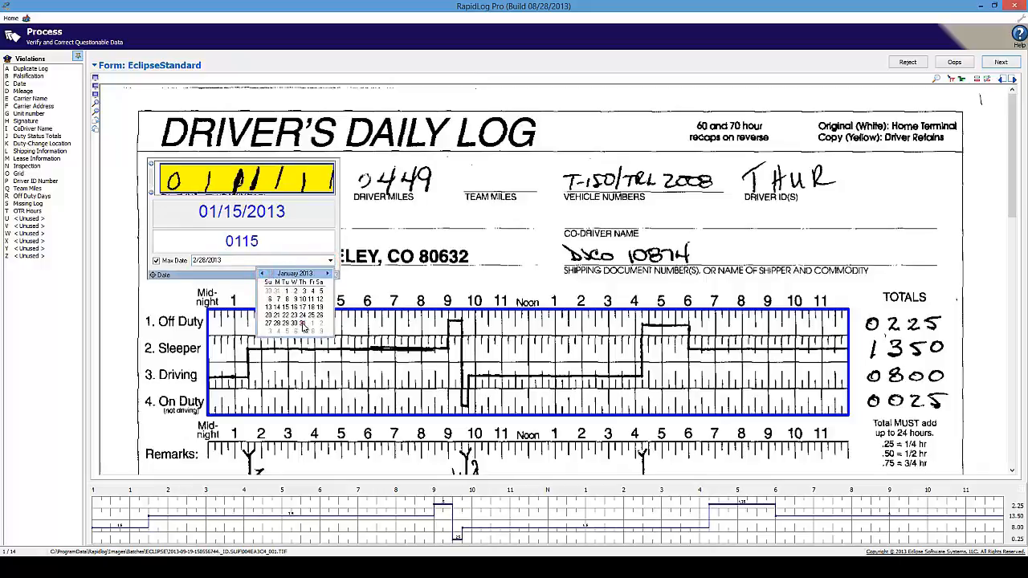
left_click(302, 324)
double_click(298, 243)
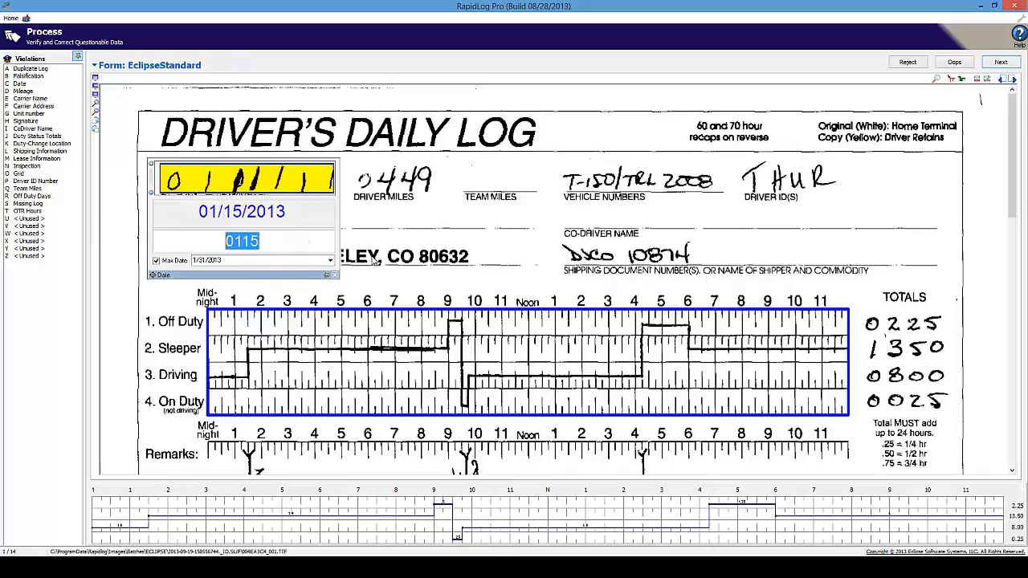
type("11")
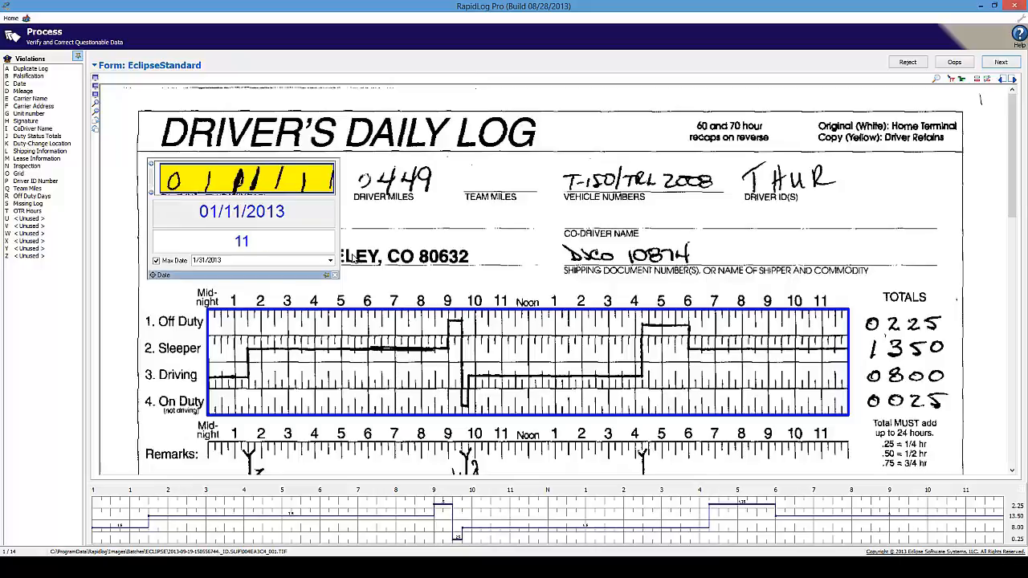
- Accept the corrected date and the next four logs' dates unchanged
key("Return")
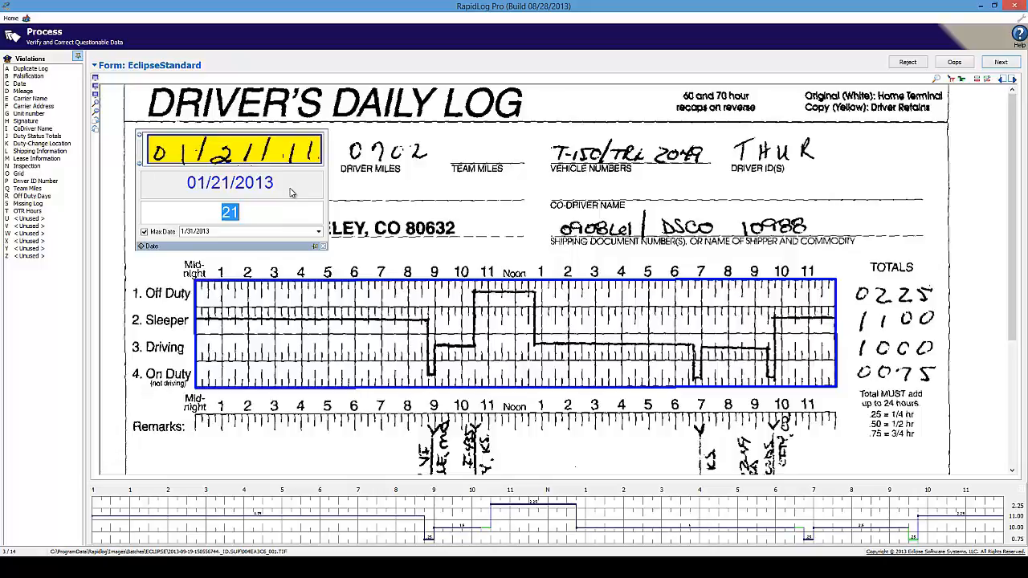
key("Return")
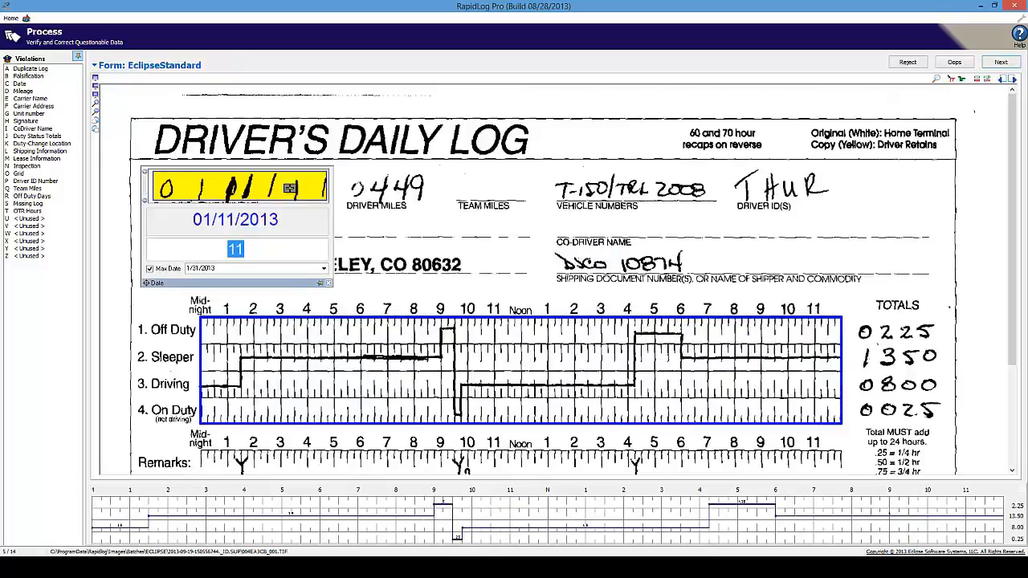
key("Return")
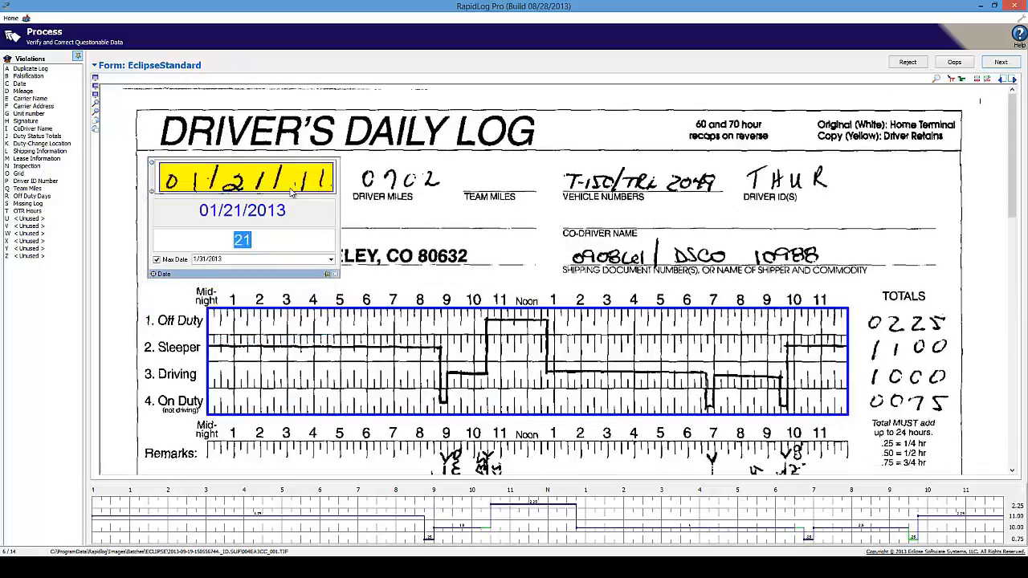
key("Return")
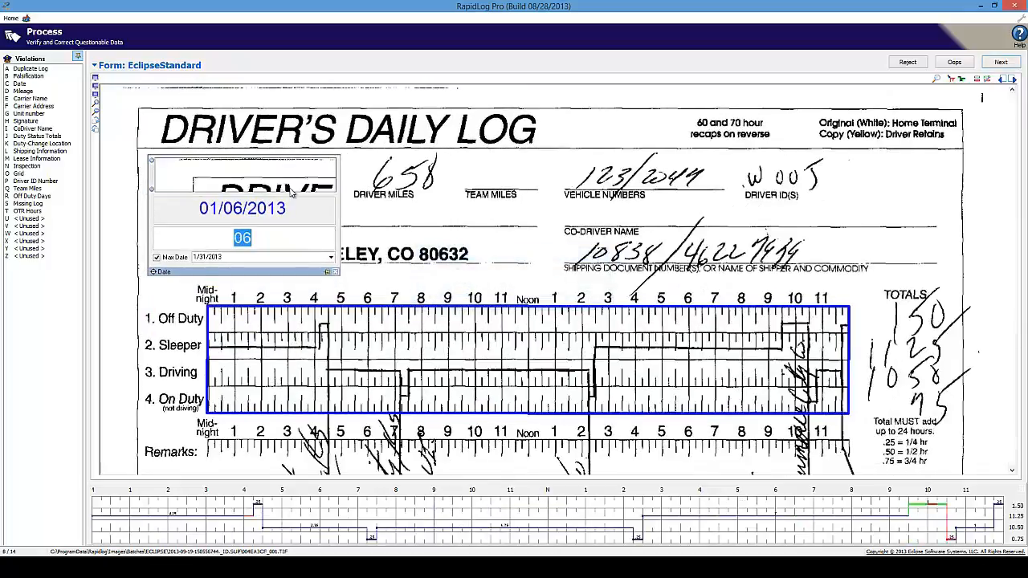
key("Return")
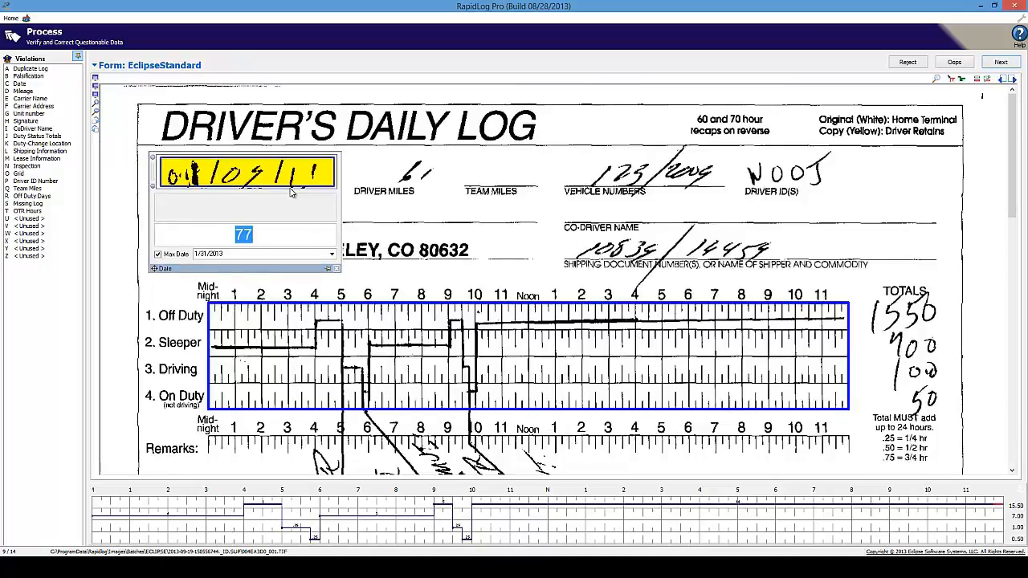
- Replace the invalid day 77 with 05 and accept the following logs' dates through log 14
double_click(259, 234)
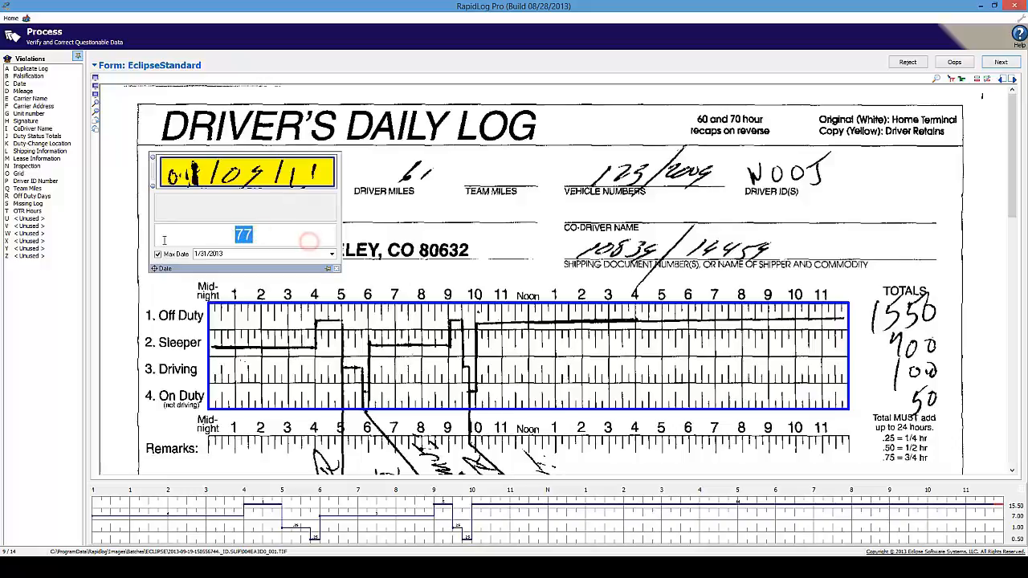
type("05")
key("Return")
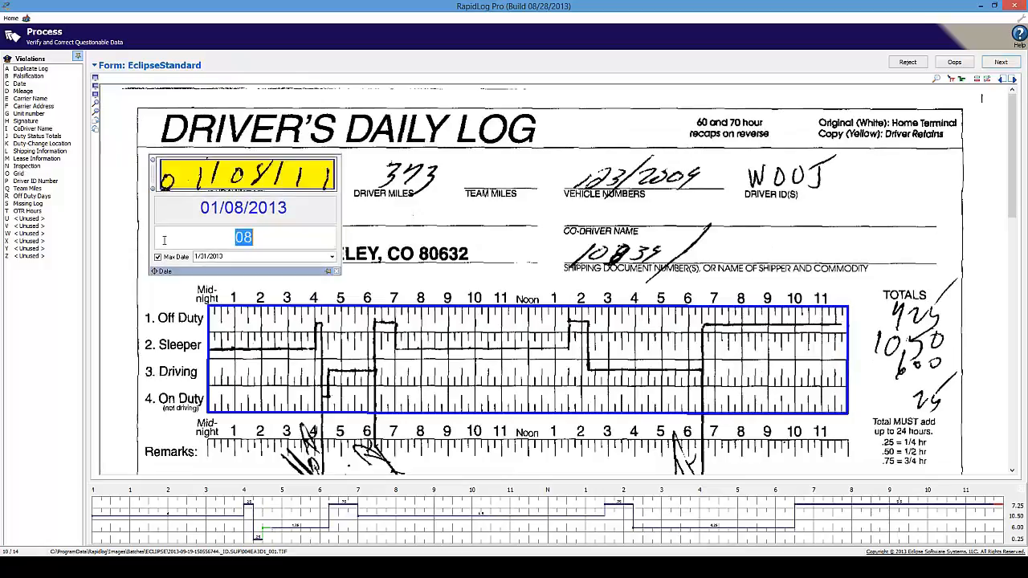
key("Return")
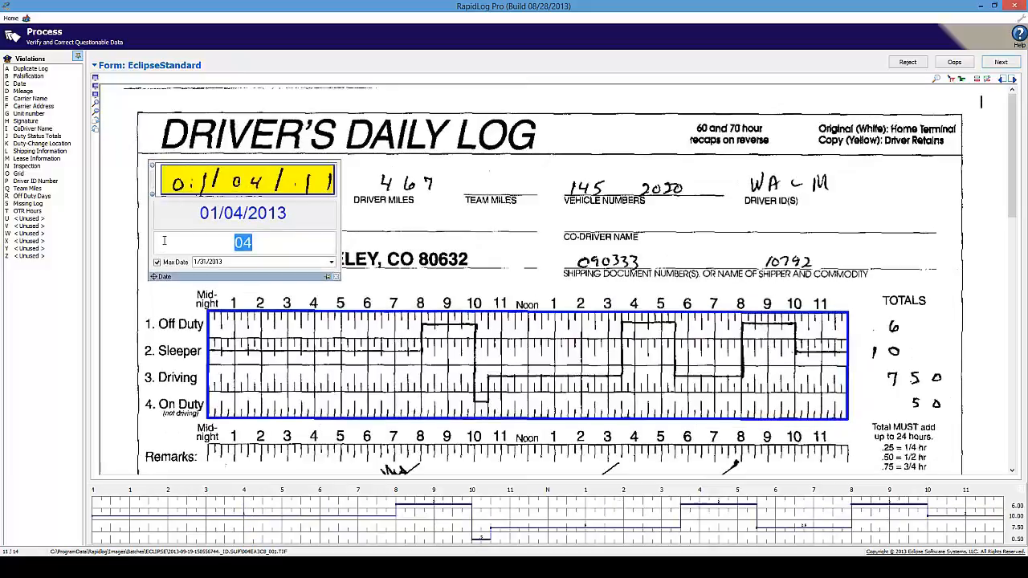
key("Return")
key("Return")
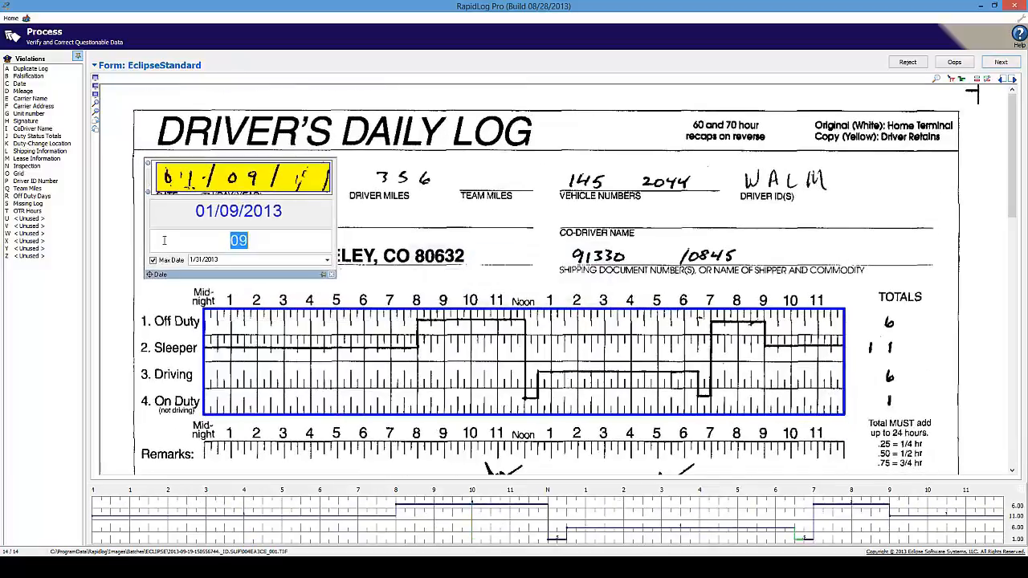
key("Return")
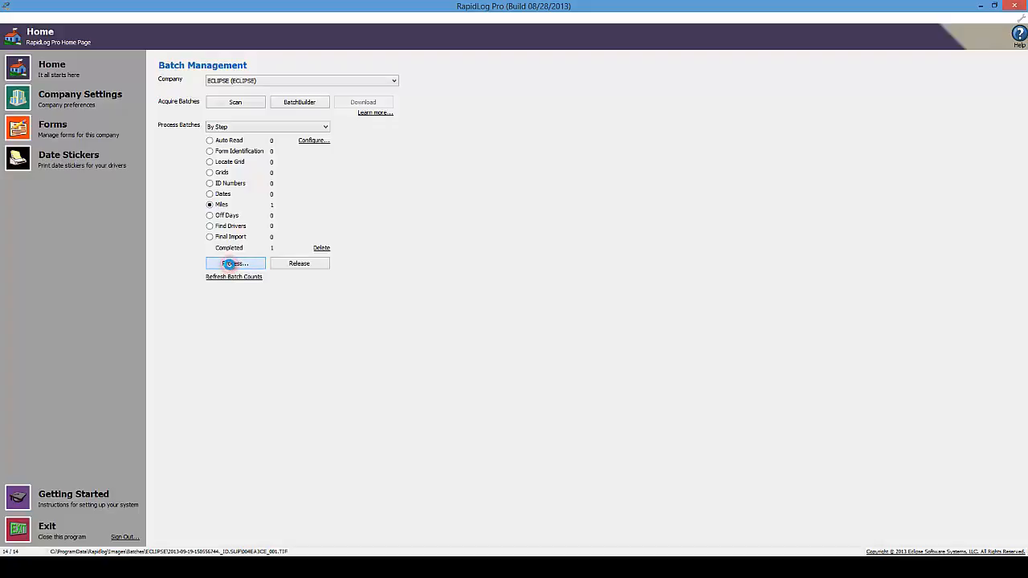
- Start the Miles step, correct log 1's 7449 to 449, and enter 449 on log 2
left_click(231, 264)
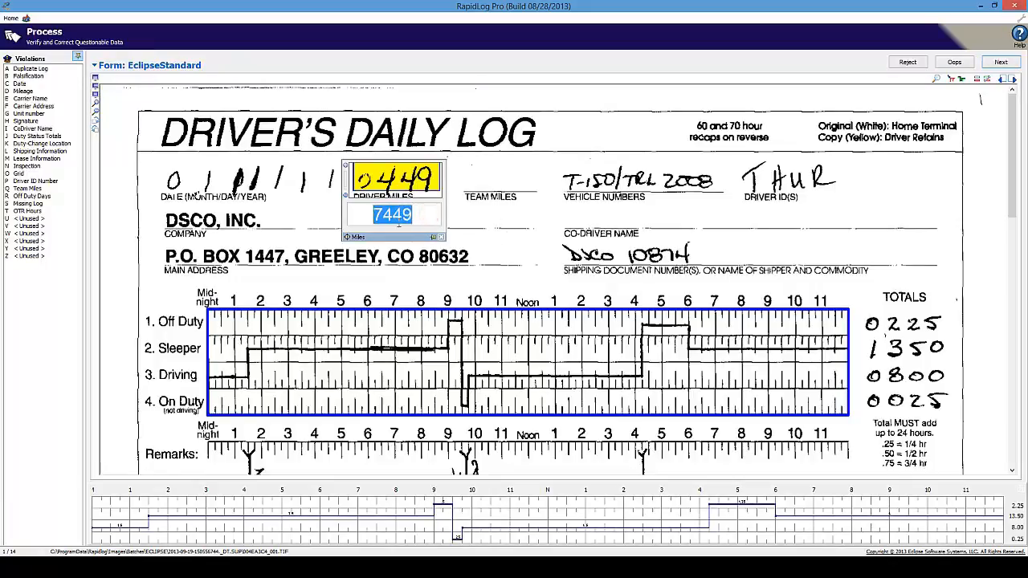
left_click(414, 215)
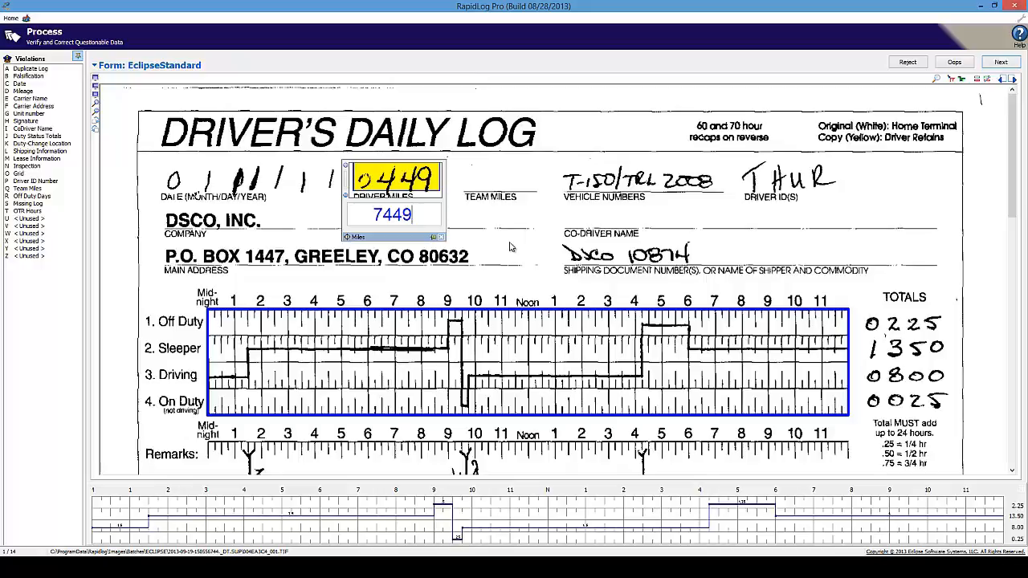
key("Home")
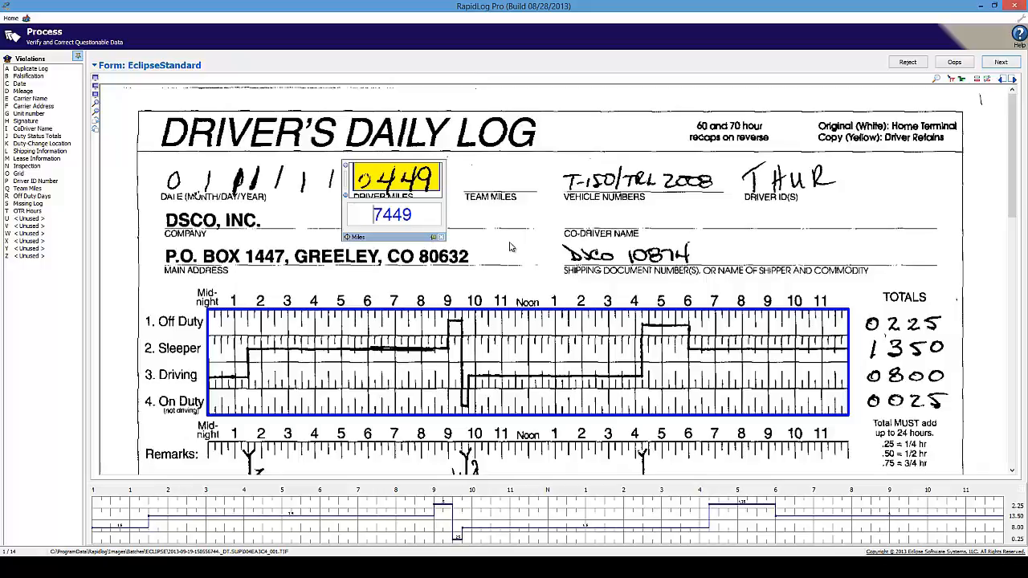
key("Delete")
key("Return")
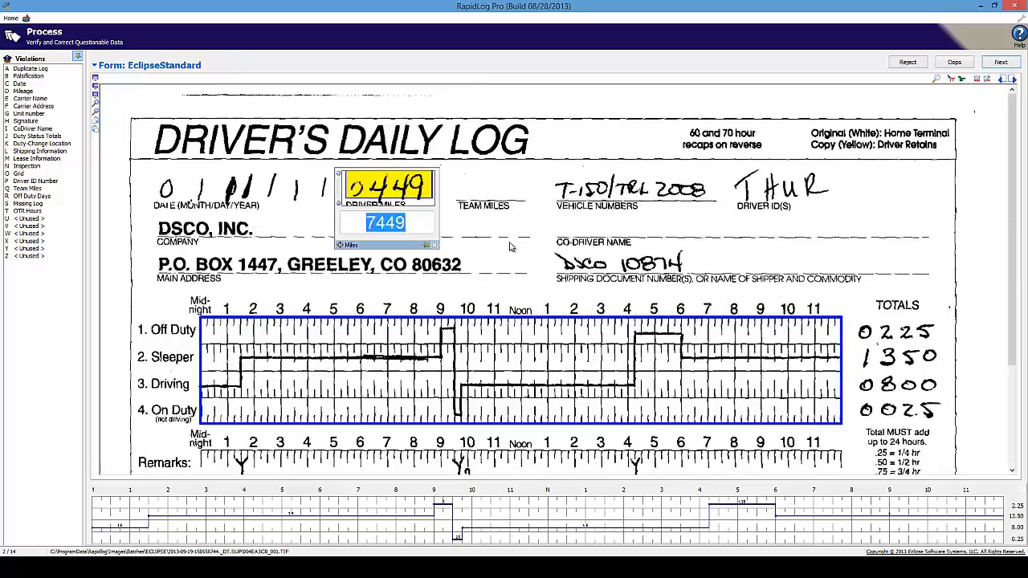
type("449")
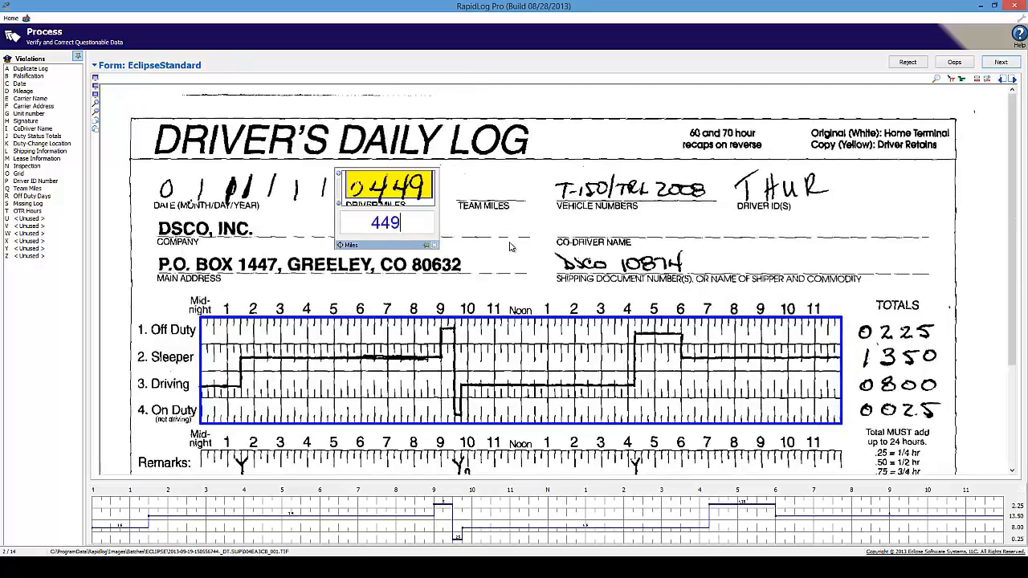
key("Return")
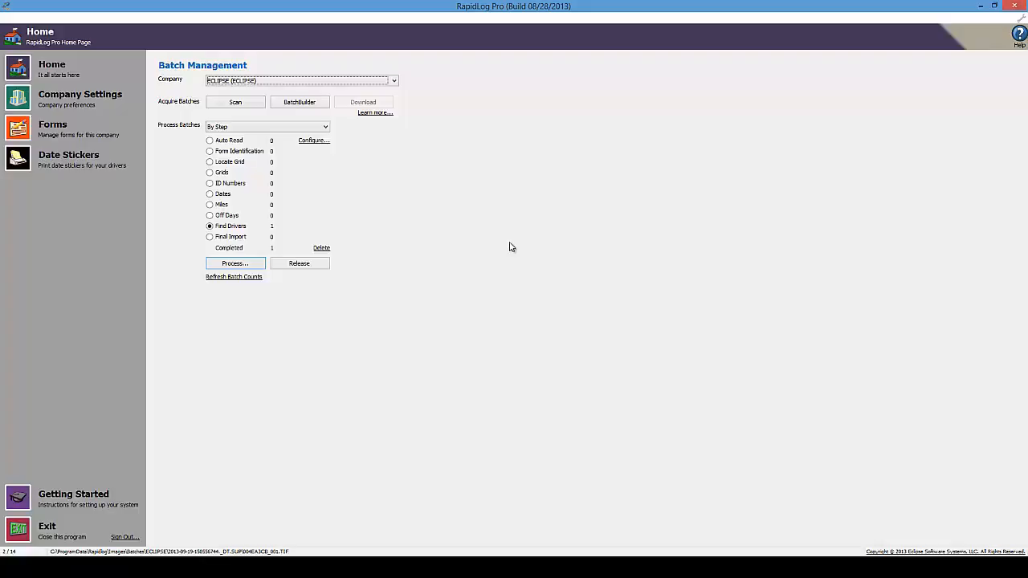
- Start the Find Drivers step and select the invalid driver ID wacm
left_click(210, 226)
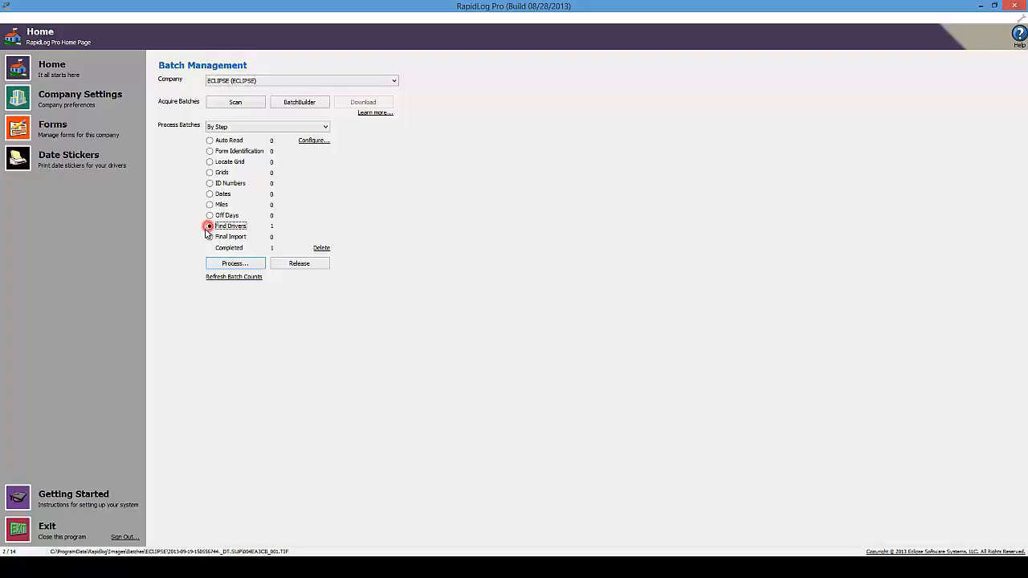
left_click(229, 265)
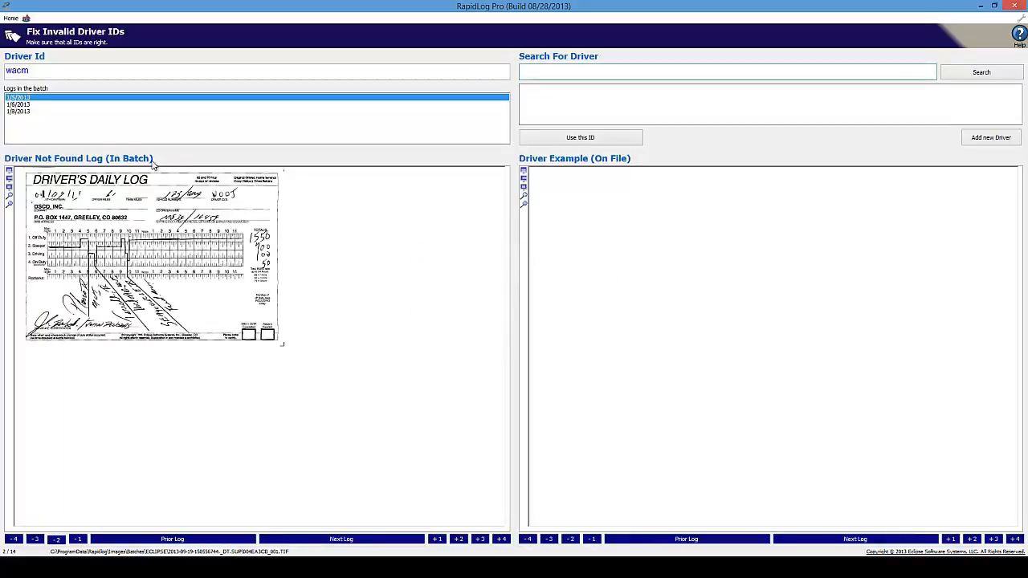
left_click(32, 70)
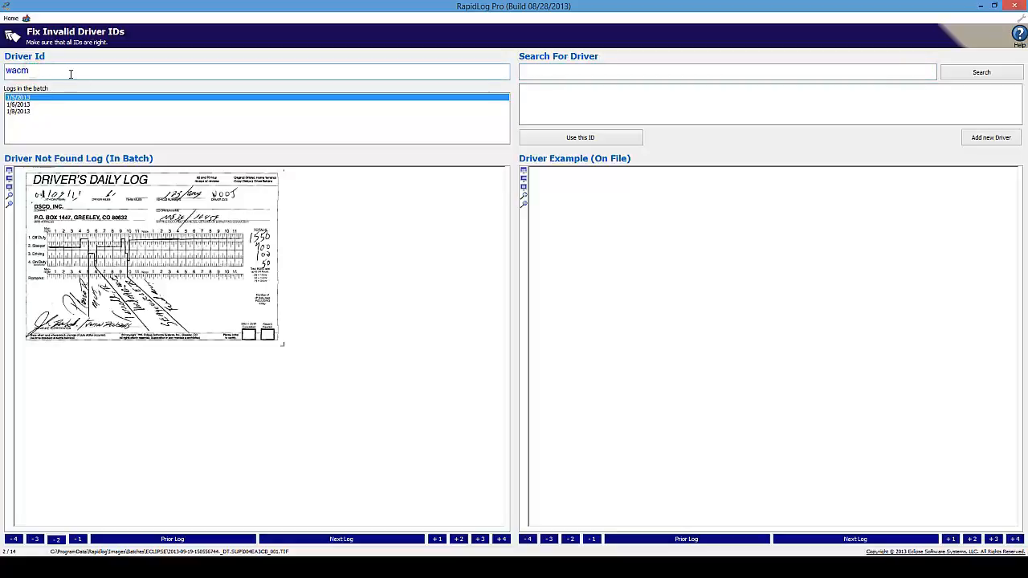
left_click_drag(71, 74, 3, 75)
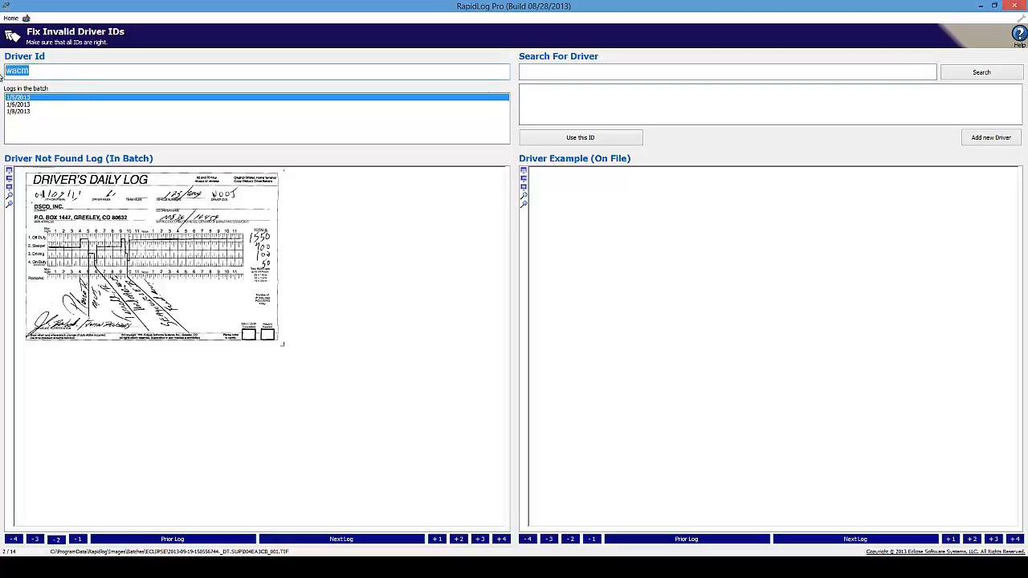
- Search drivers for 'treg' and assign the matching driver's ID to the first log
left_click(545, 69)
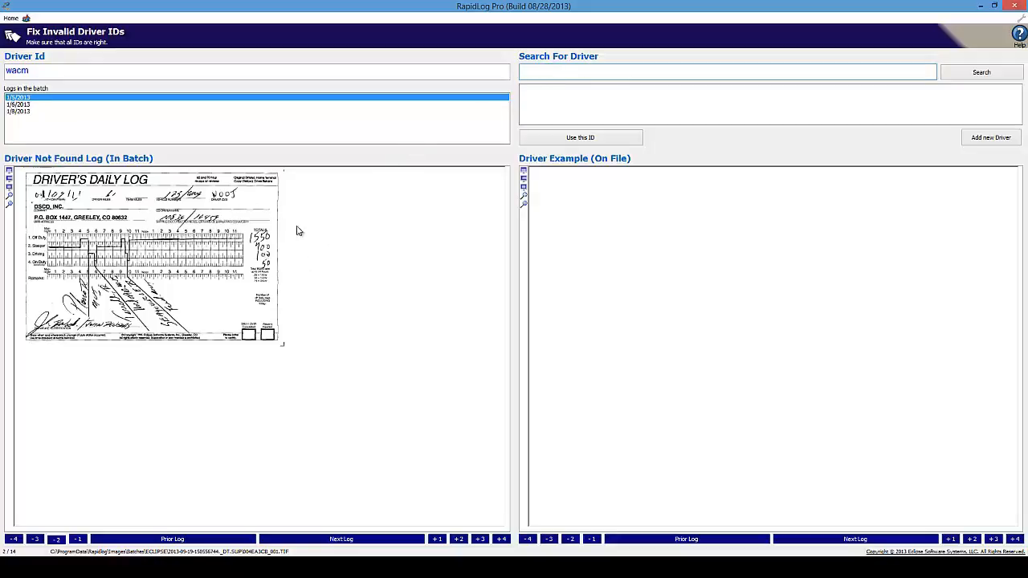
left_click(555, 76)
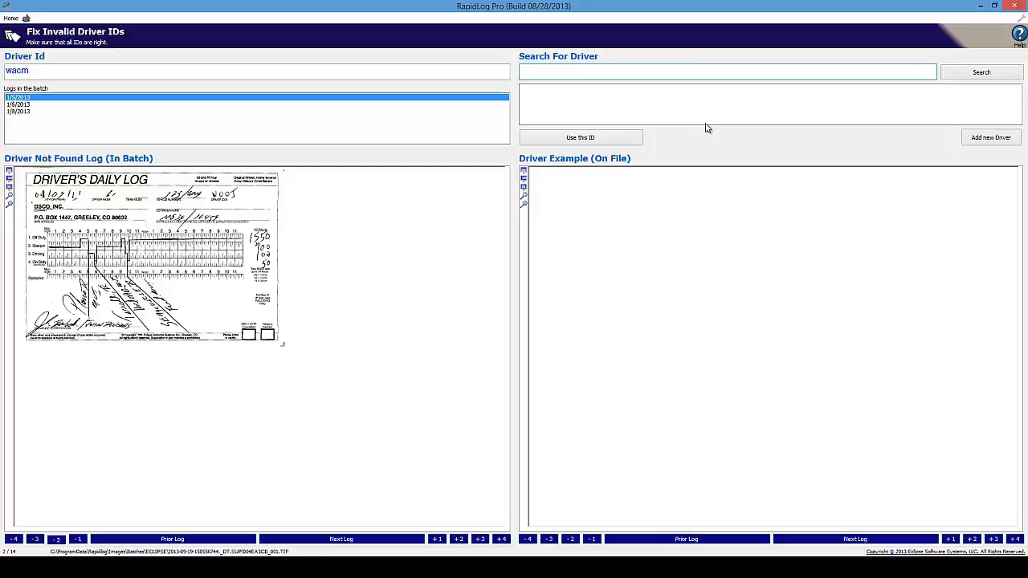
type("tre")
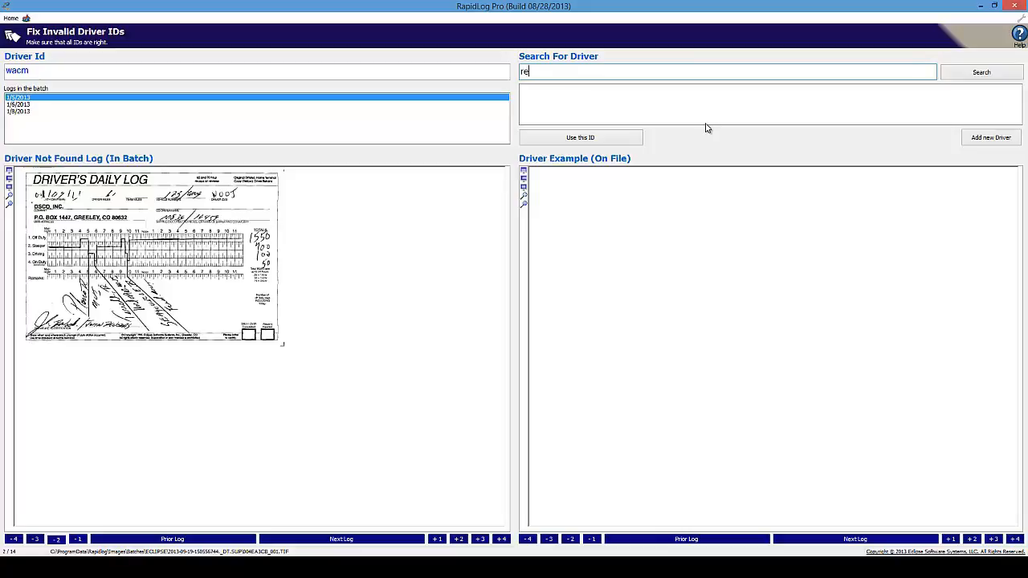
type("g")
left_click(1002, 74)
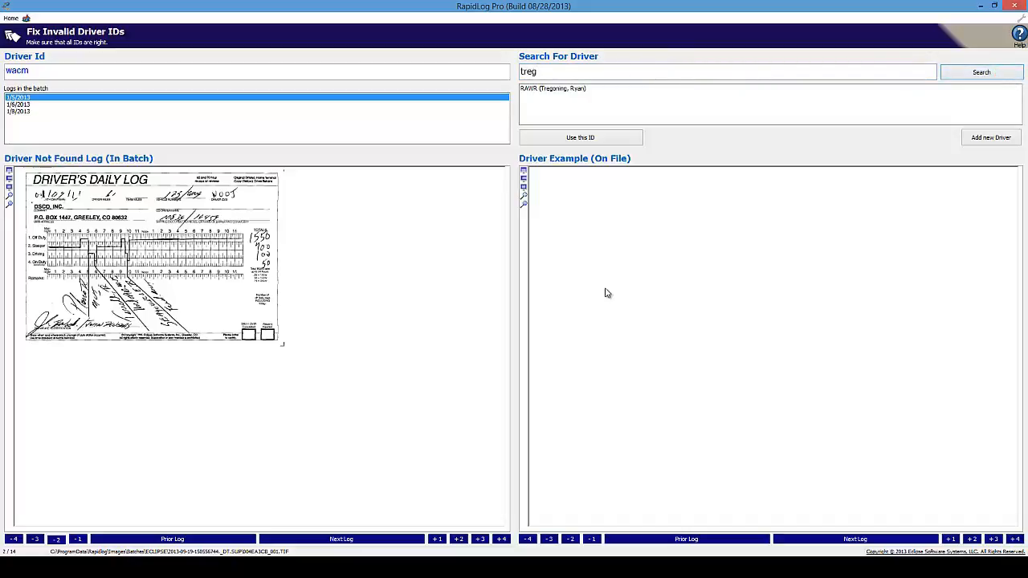
left_click(572, 89)
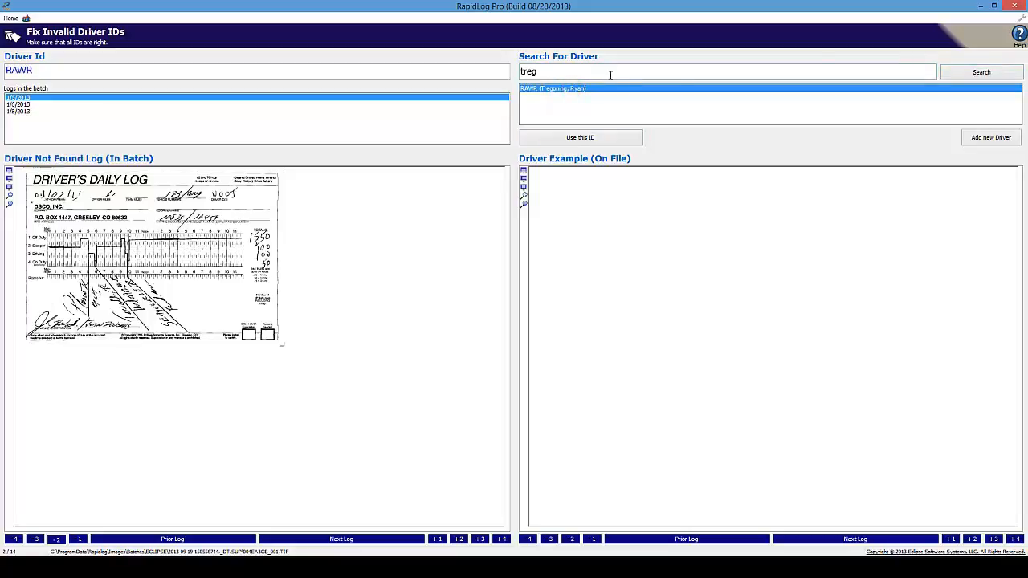
left_click(631, 137)
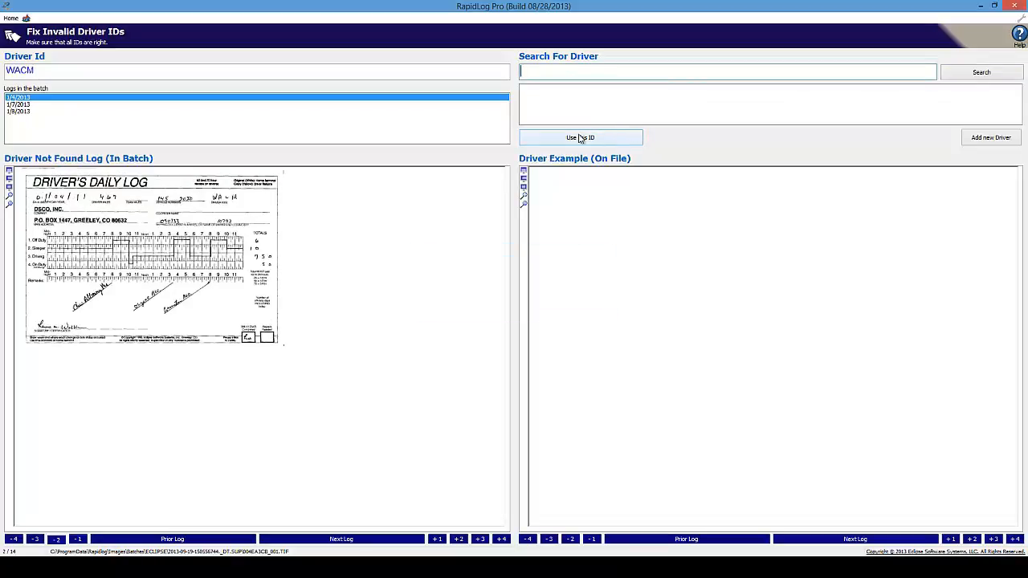
- Search 'treg' again and assign the same matching driver to the next two logs
left_click(551, 72)
type("treg")
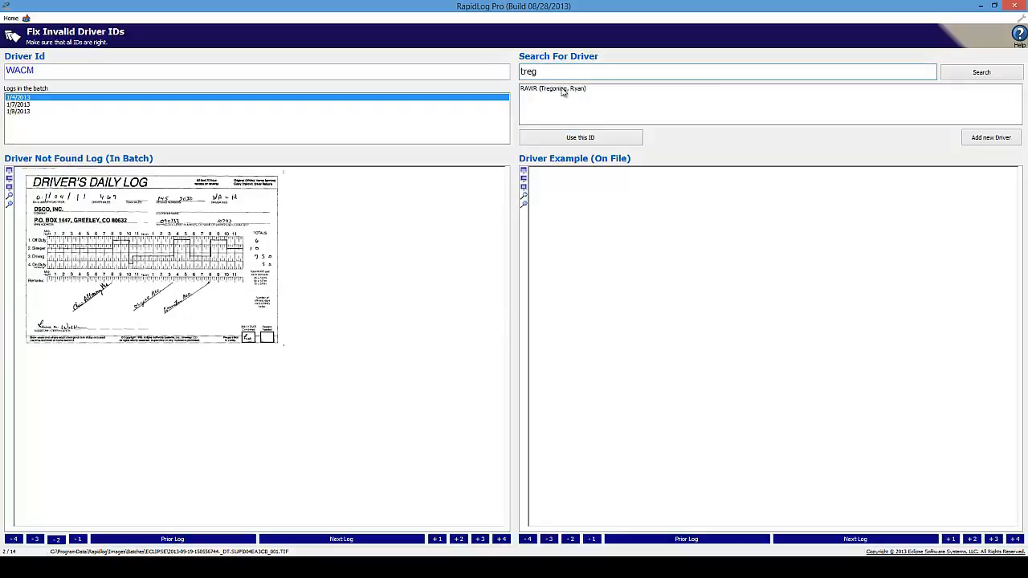
left_click(560, 89)
left_click(566, 137)
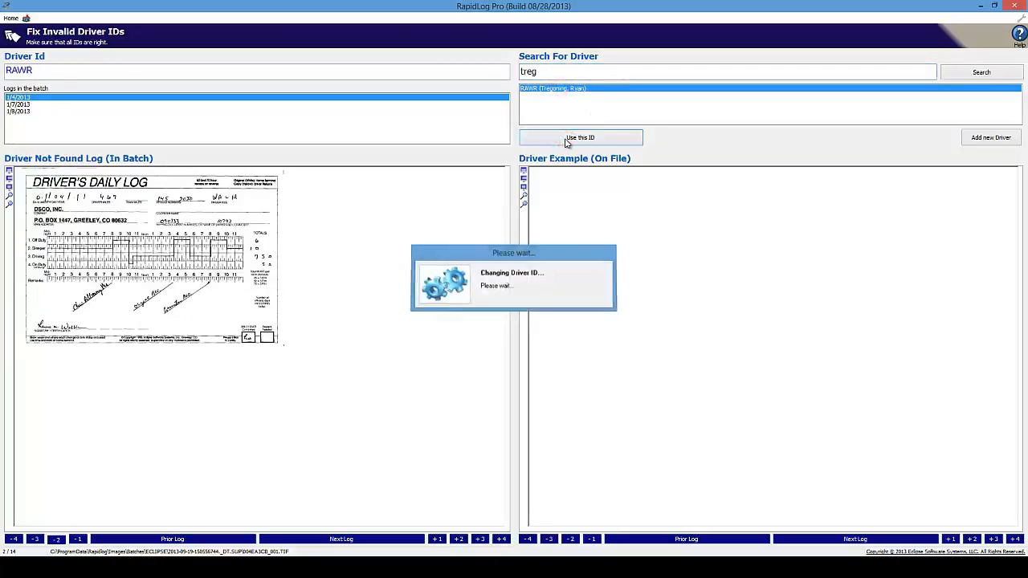
type("treg")
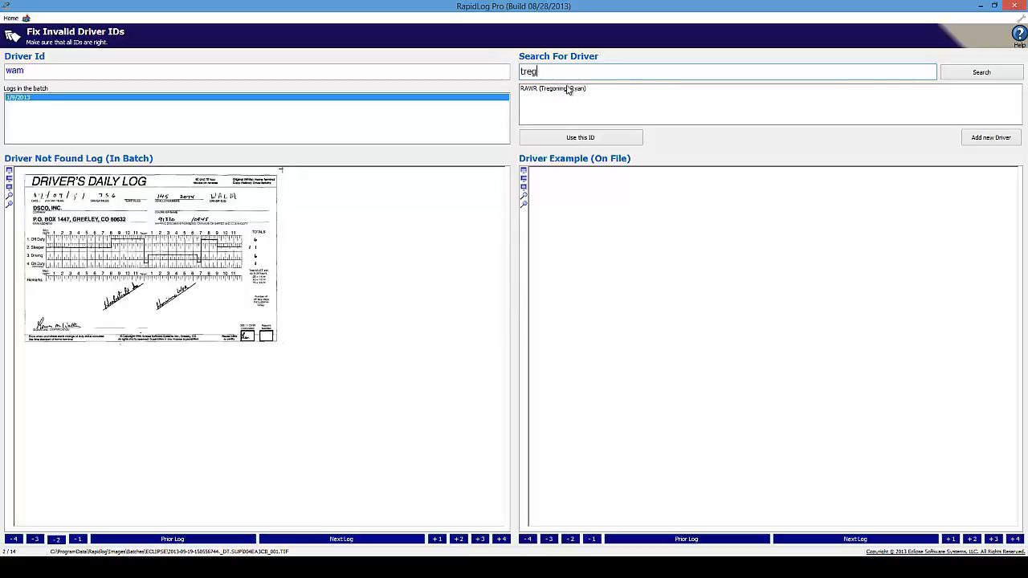
left_click(565, 89)
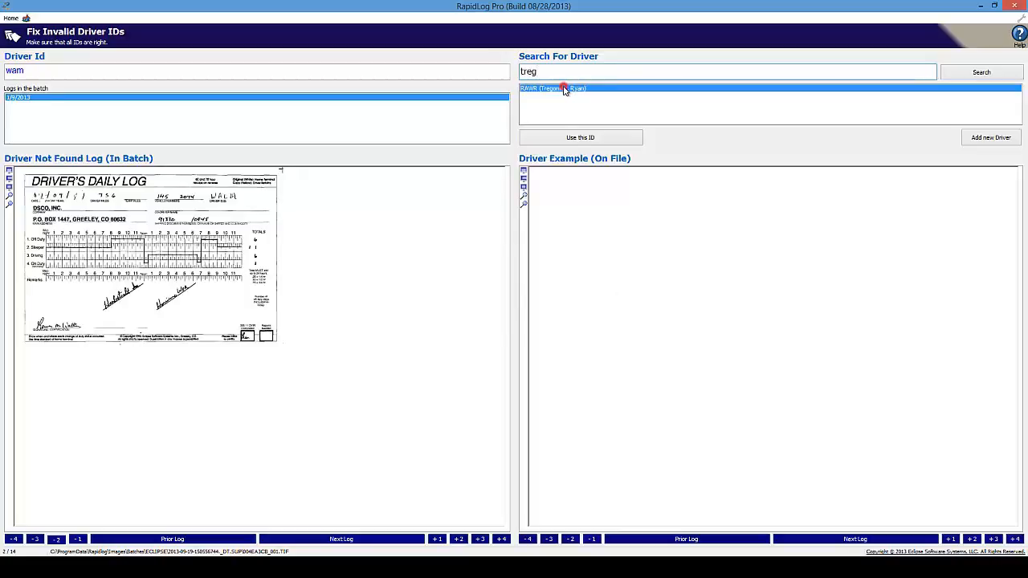
left_click(583, 136)
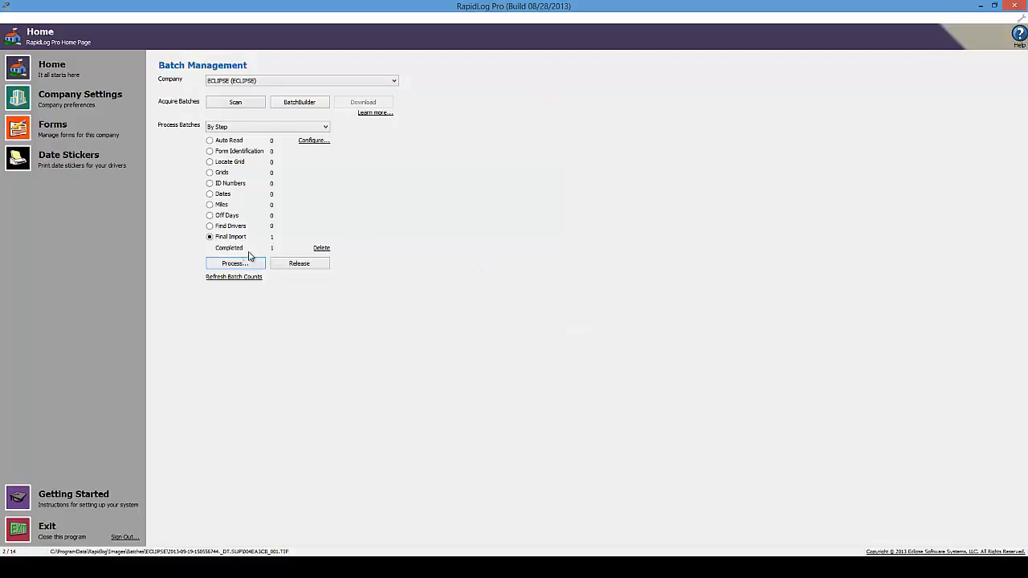
- Process the Final Import step to compare the two 1/8/2013 RAWR logs for duplicates
left_click(209, 237)
left_click(217, 265)
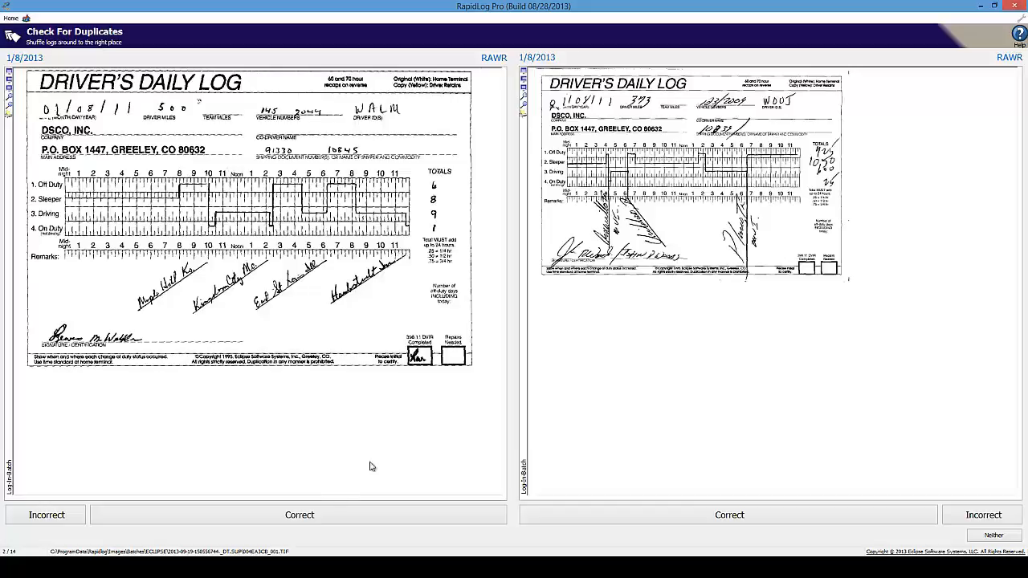
- Mark the left 1/8/2013 log correct, change the other log's driver ID ending to R, then delete it
left_click(325, 512)
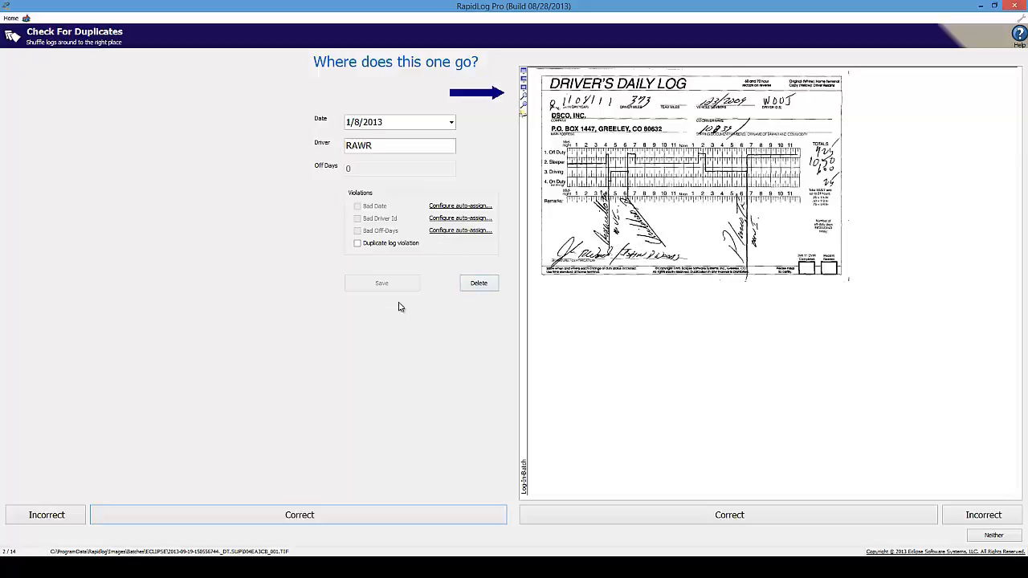
left_click(390, 144)
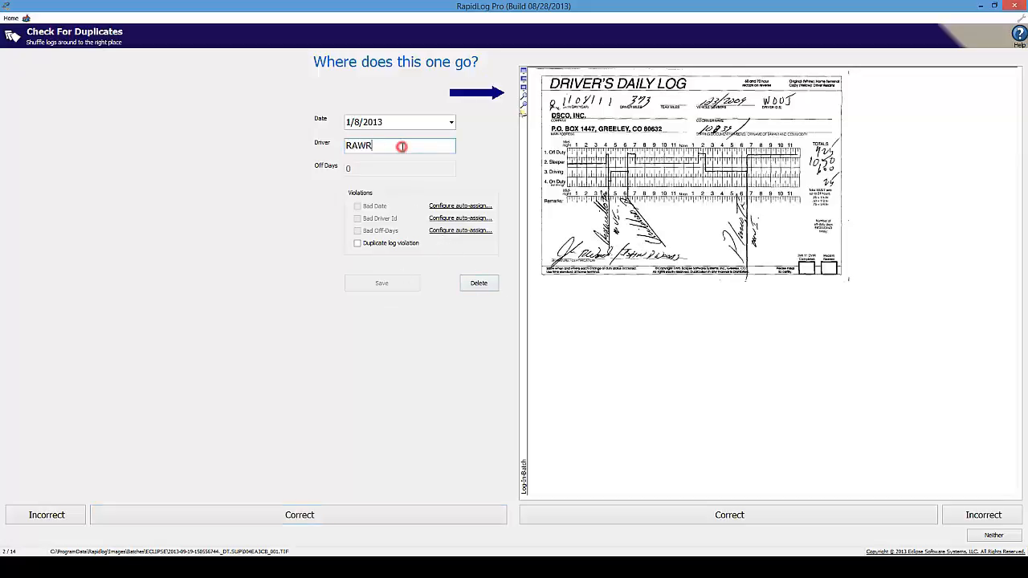
left_click_drag(394, 147, 329, 154)
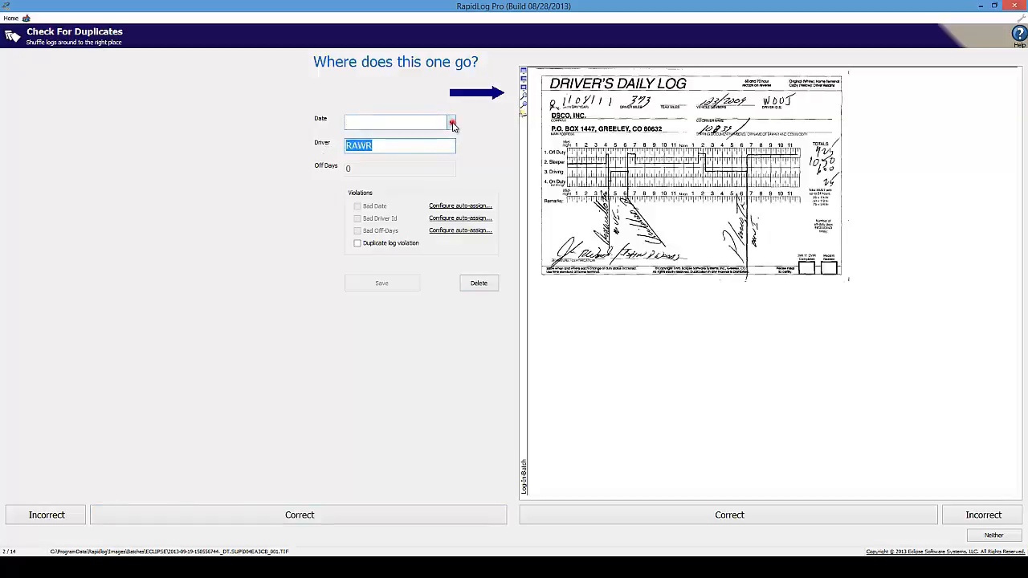
left_click(451, 122)
left_click(452, 122)
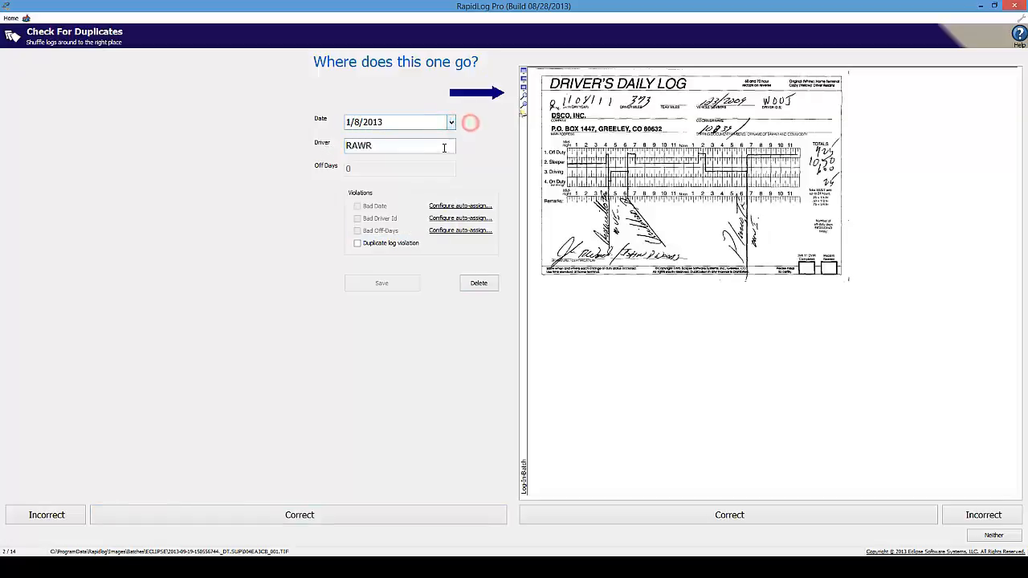
left_click_drag(420, 144, 369, 153)
key("BackSpace")
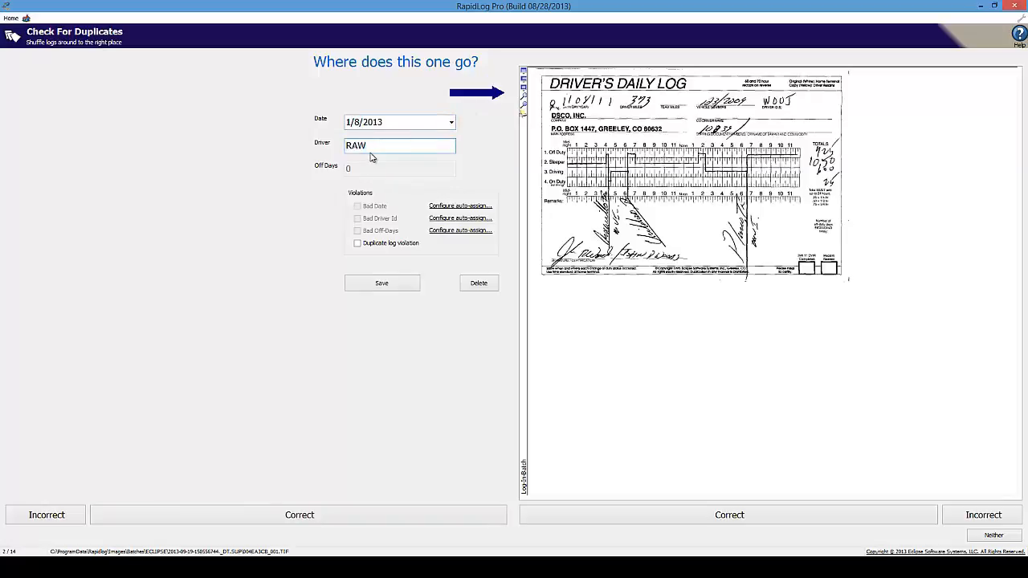
type("R")
double_click(390, 144)
left_click(379, 145)
left_click(479, 283)
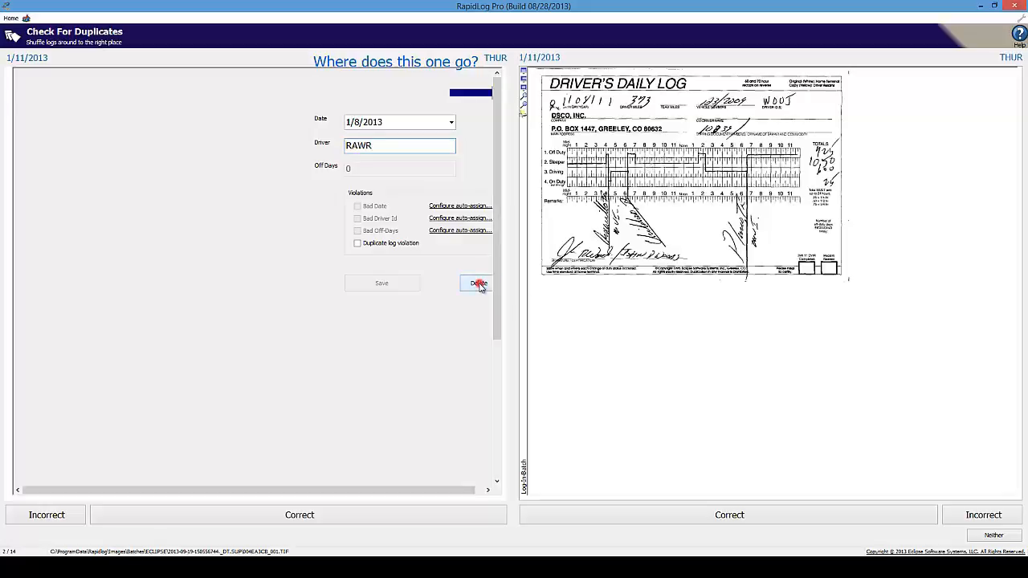
- Resolve the next duplicate pairs from 1/11/2013 by keeping the left logs and deleting the extras
left_click(380, 514)
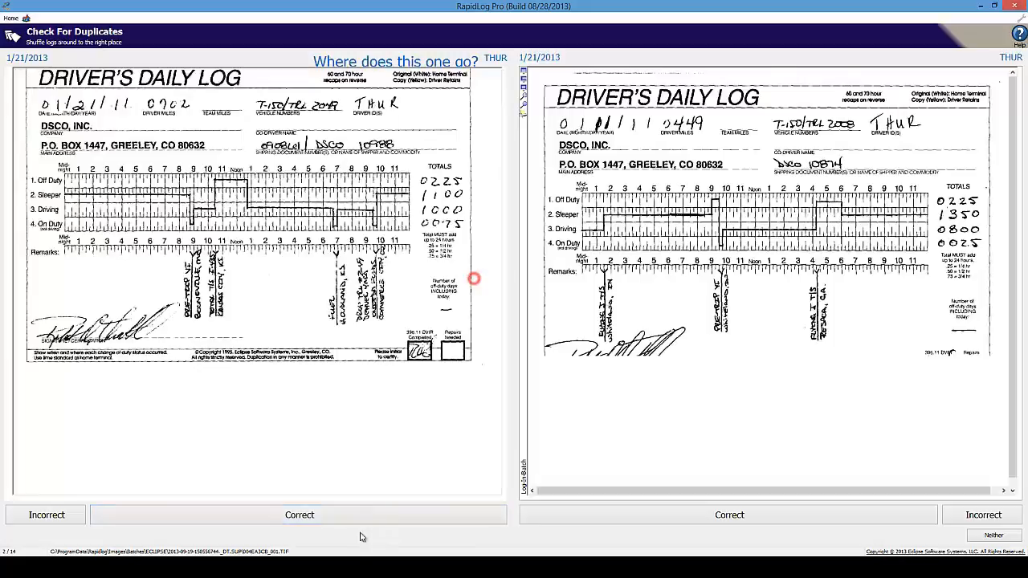
left_click(363, 514)
left_click(480, 280)
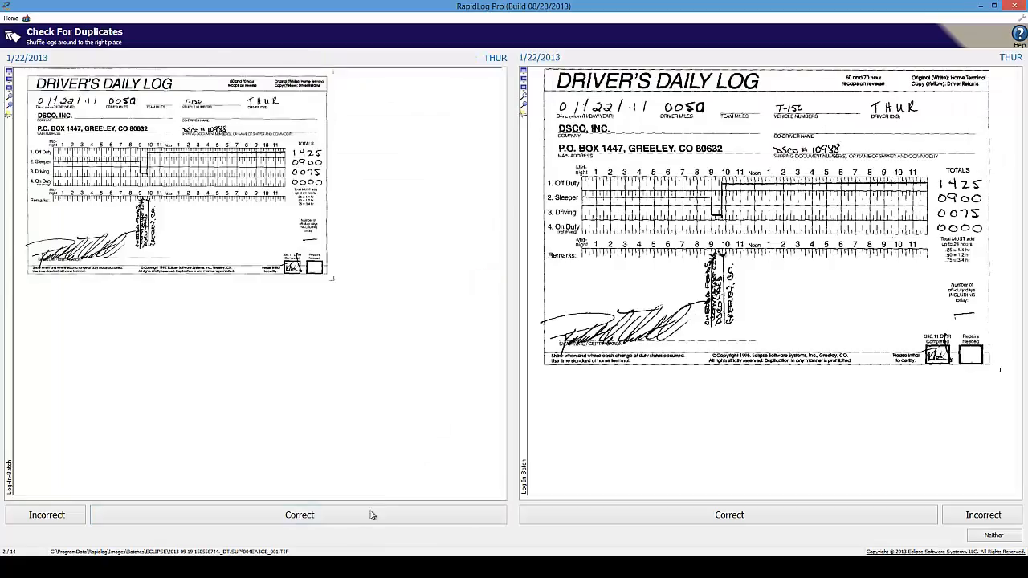
left_click(368, 515)
left_click(475, 286)
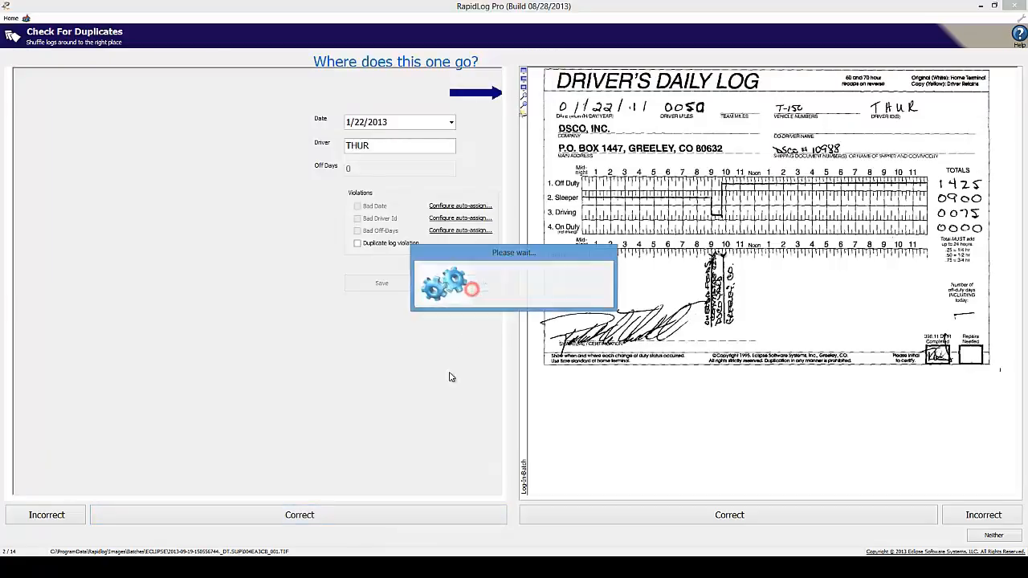
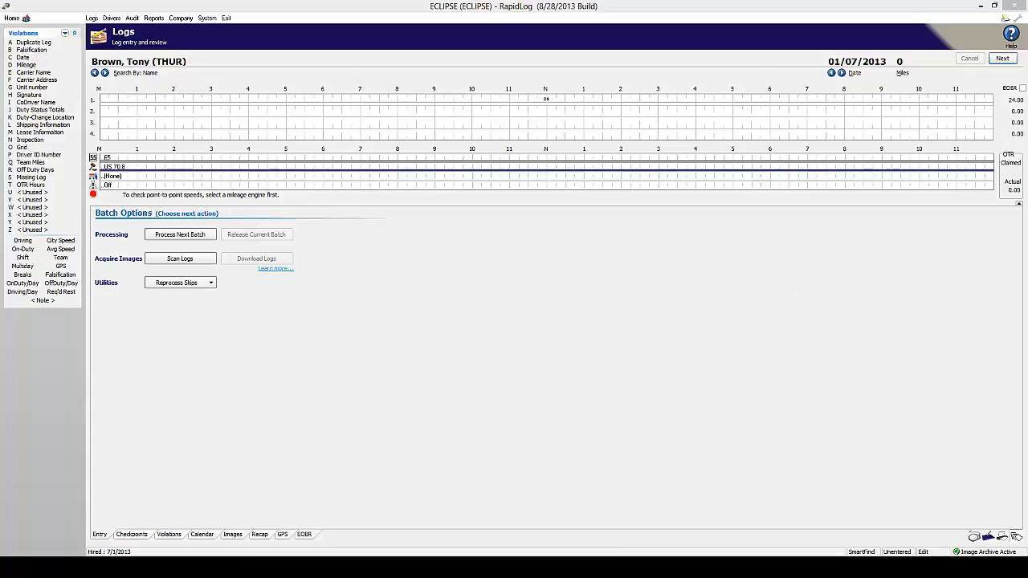
- In manual entry, look up the driver by name and load their 01/01/2013 log
left_click(974, 538)
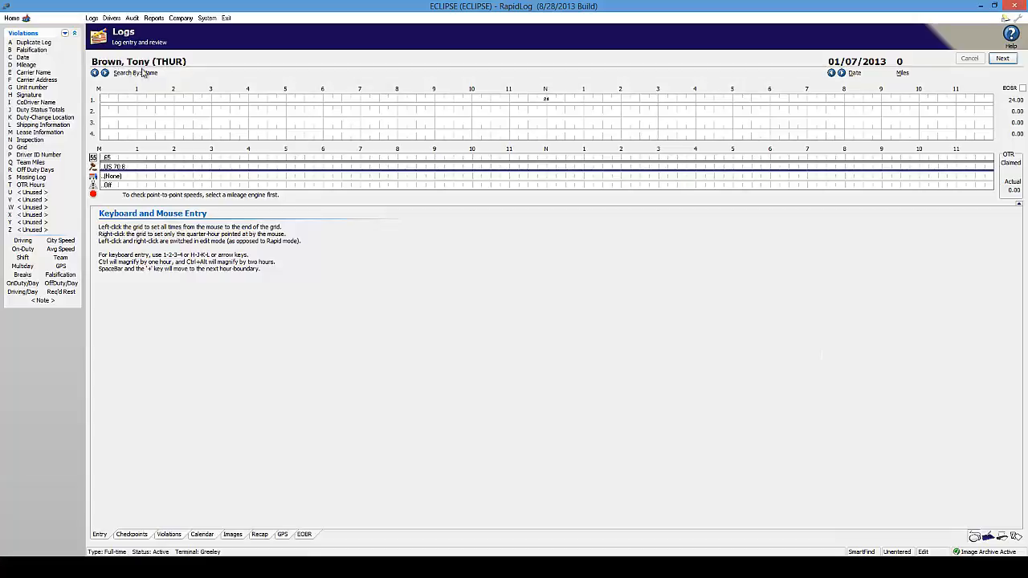
left_click_drag(189, 61, 120, 62)
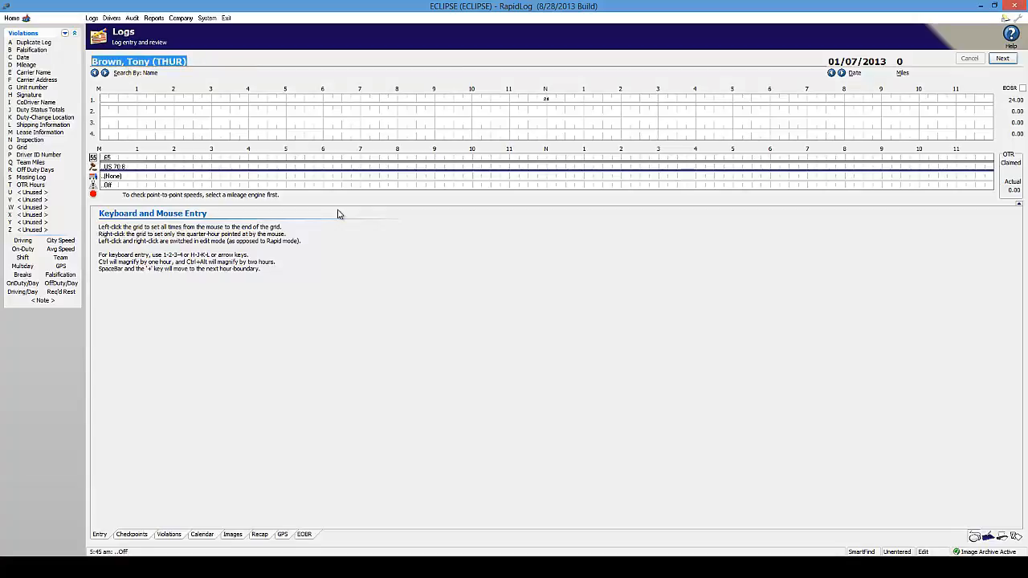
type("bro")
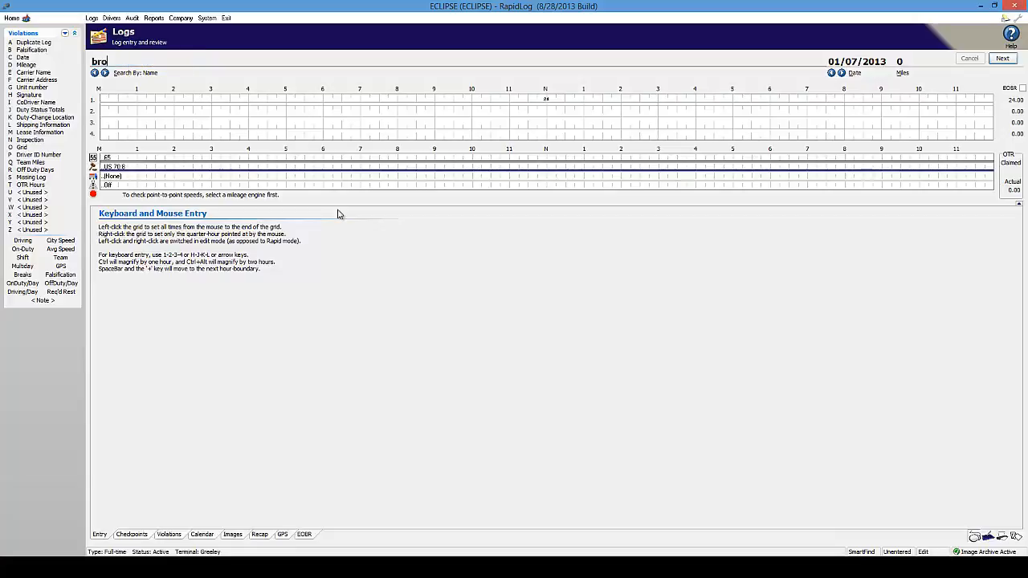
key("Return")
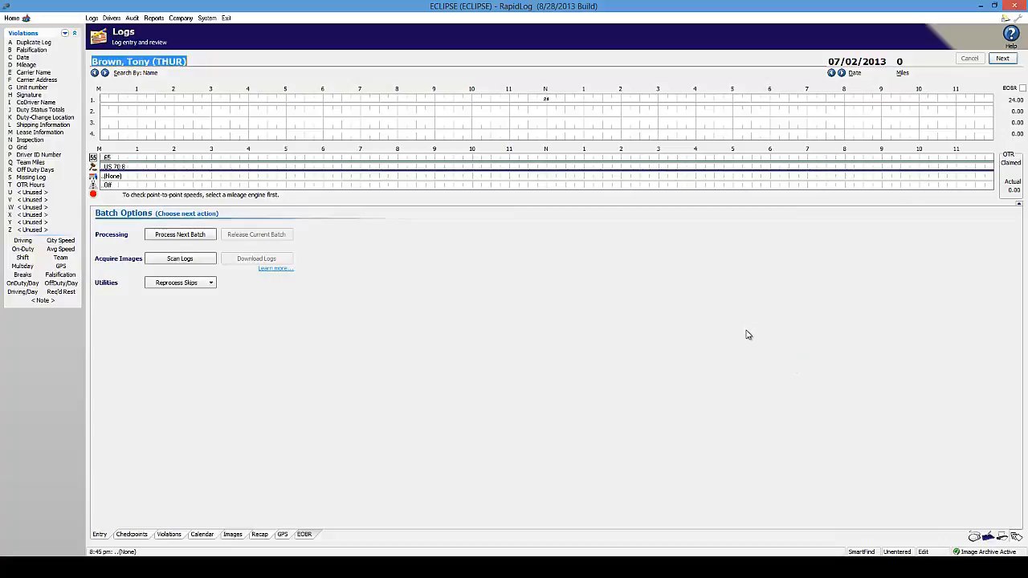
left_click(883, 62)
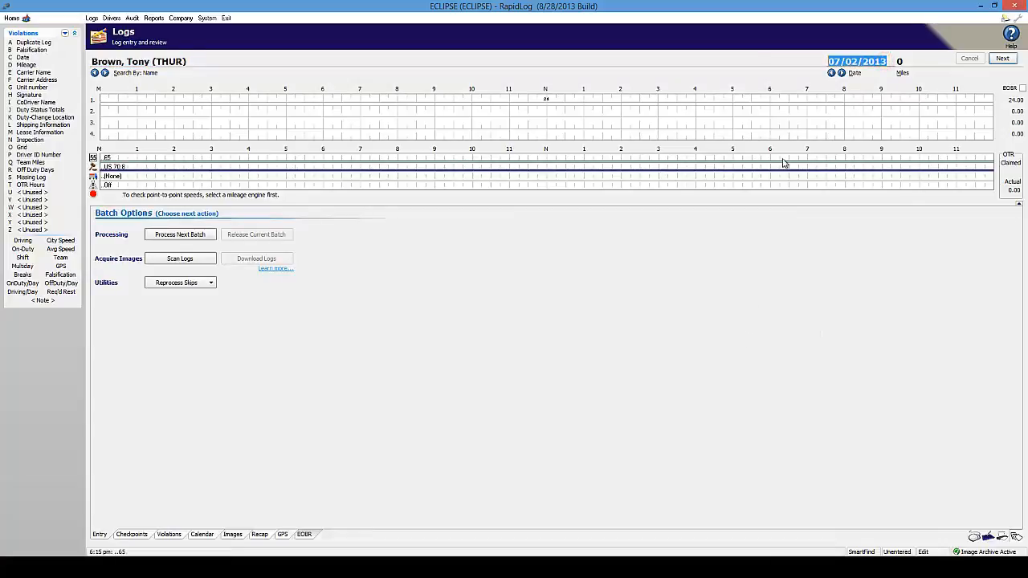
type("0101")
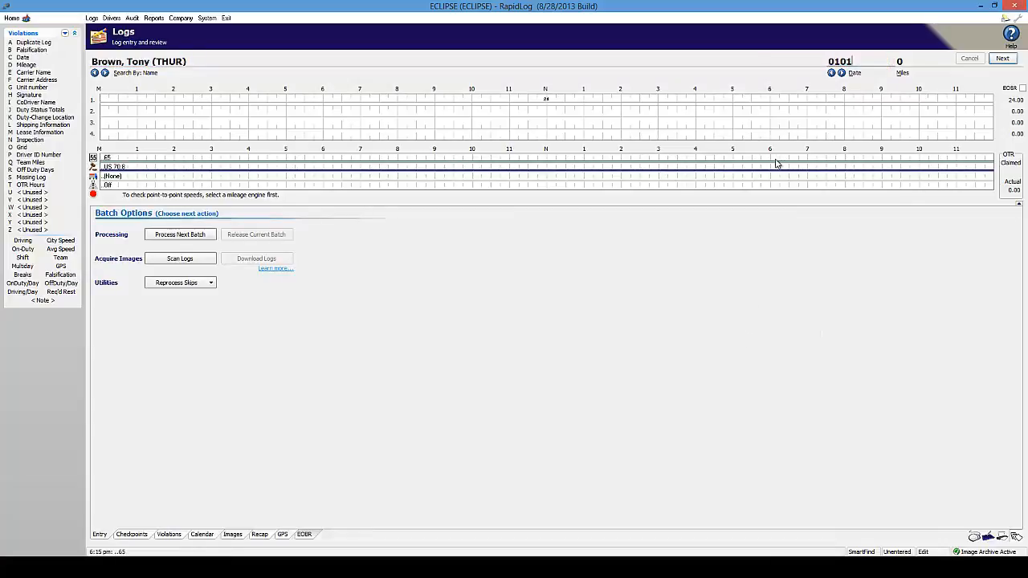
key("Tab")
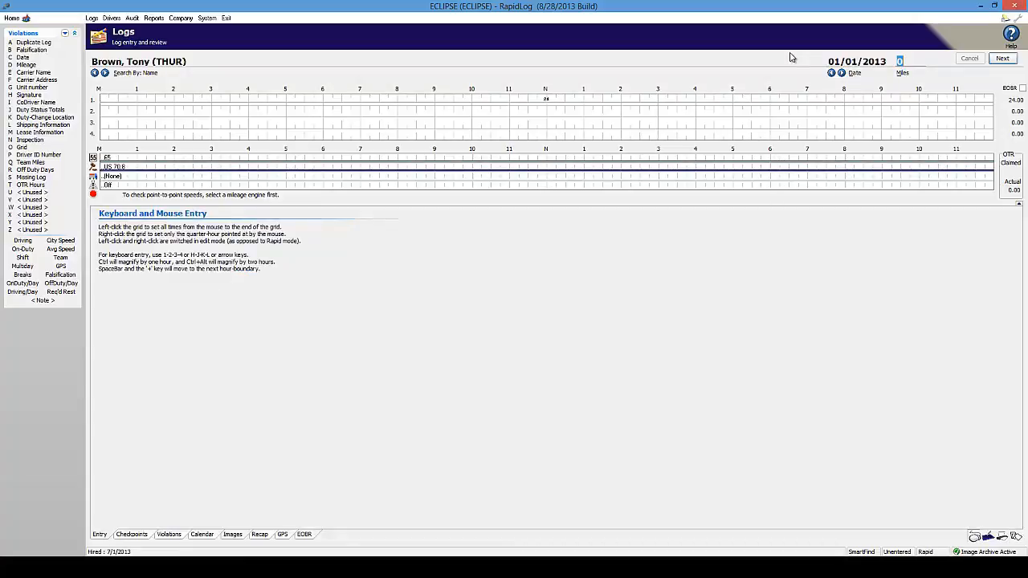
- Enter 500 miles and log sleeper at 3 AM, driving 4–6 AM, off duty, then driving at 8 AM
type("500")
key("Tab")
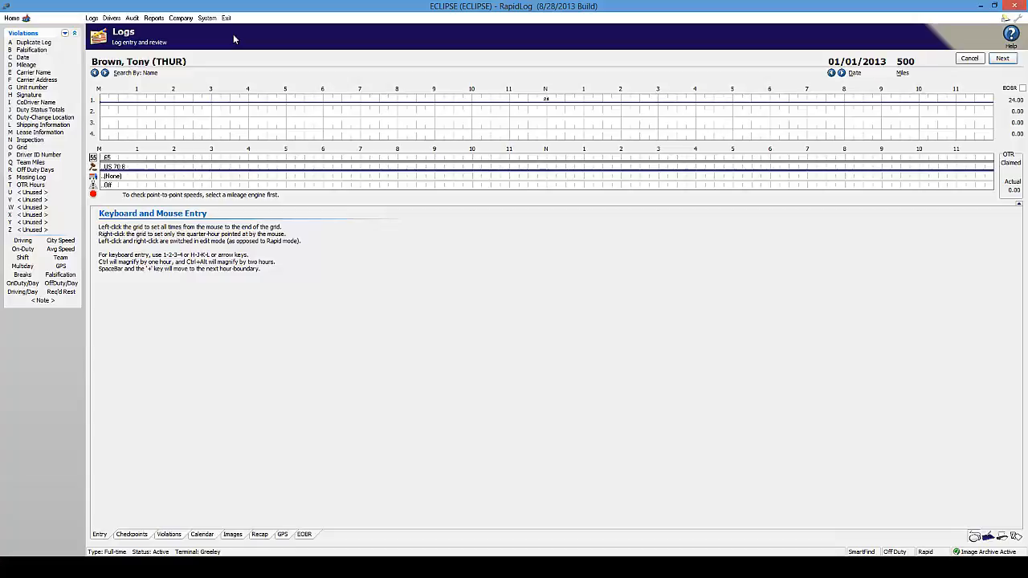
key("2")
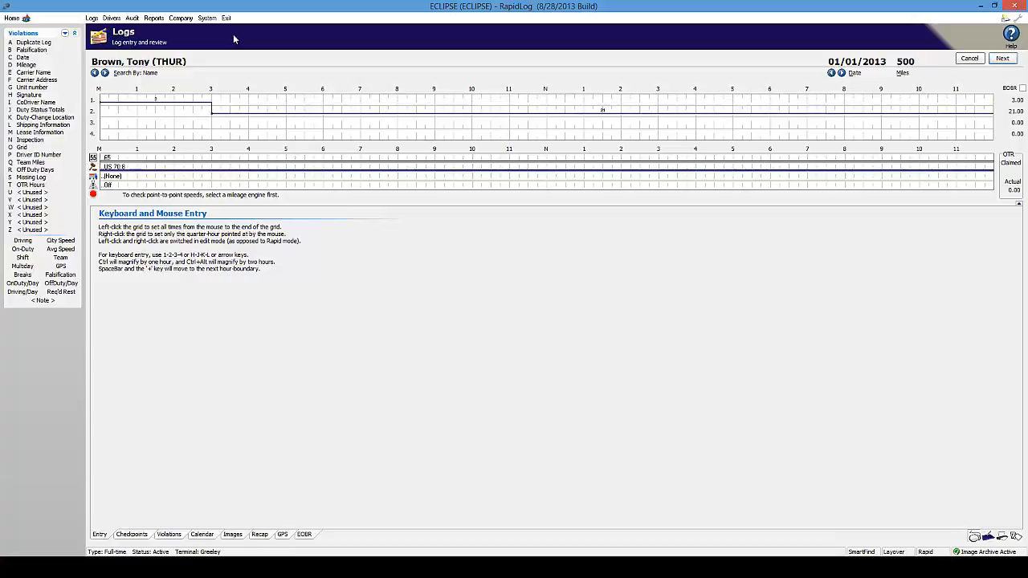
key("3")
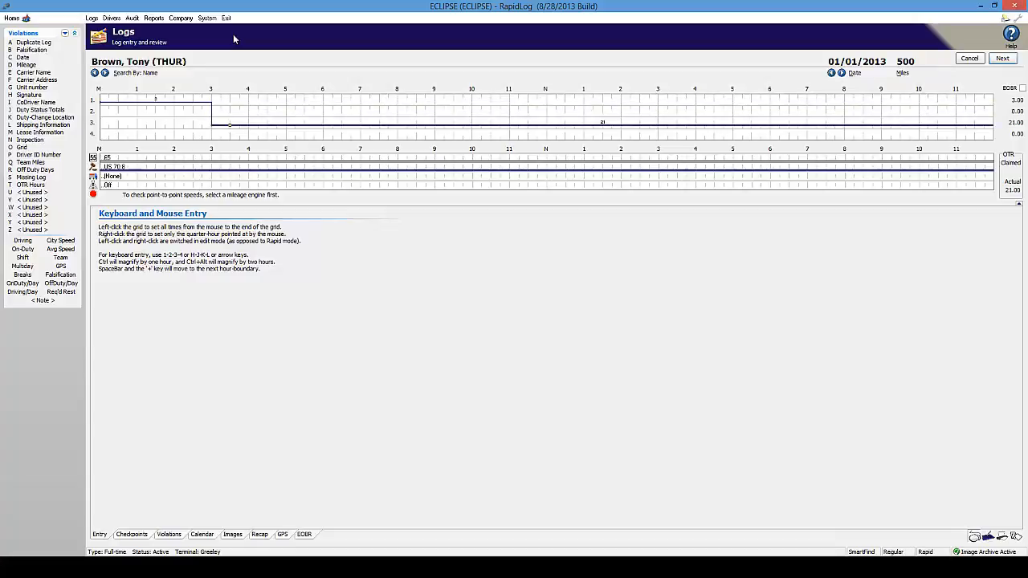
key("space")
key("1")
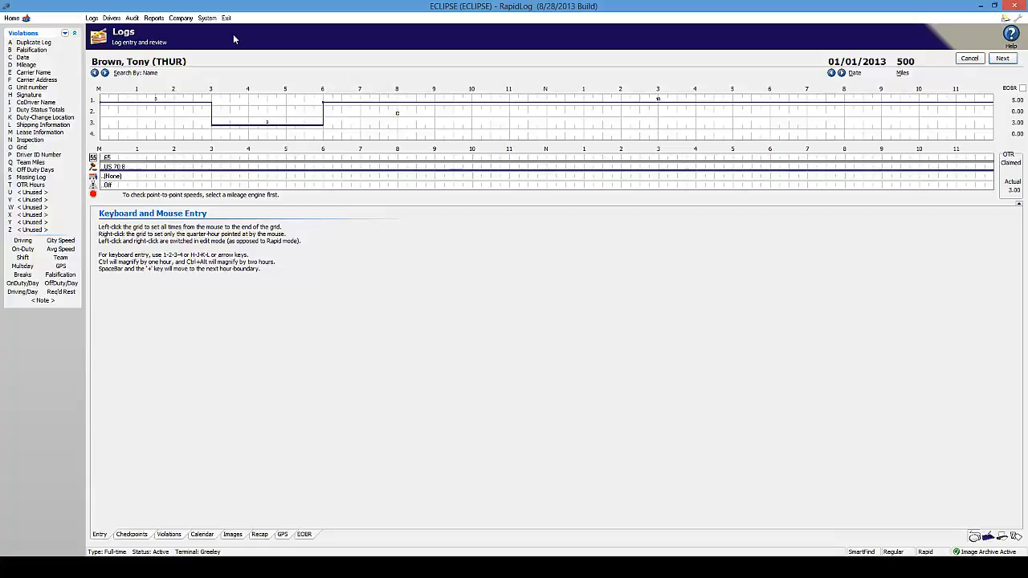
key("3")
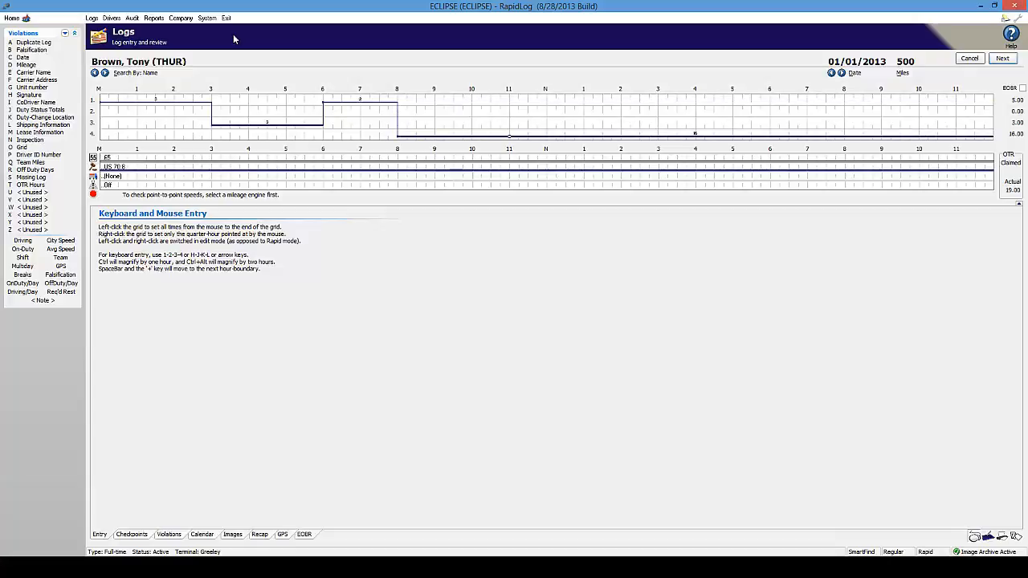
- Log sleeper berth from 11 AM, driving at noon, off duty at 1 PM, driving from 4 PM
key("Up")
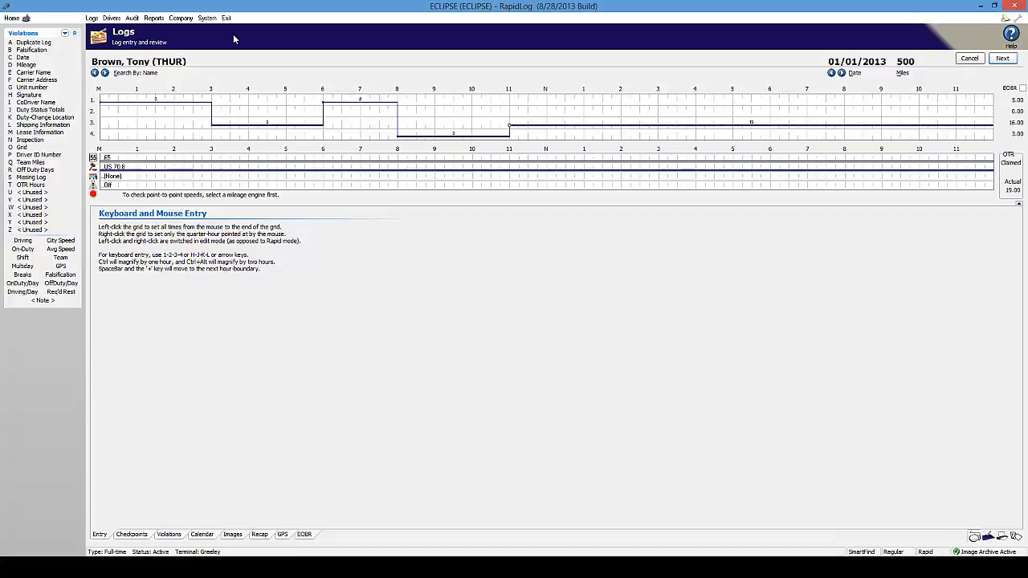
key("Up")
key("3")
key("1")
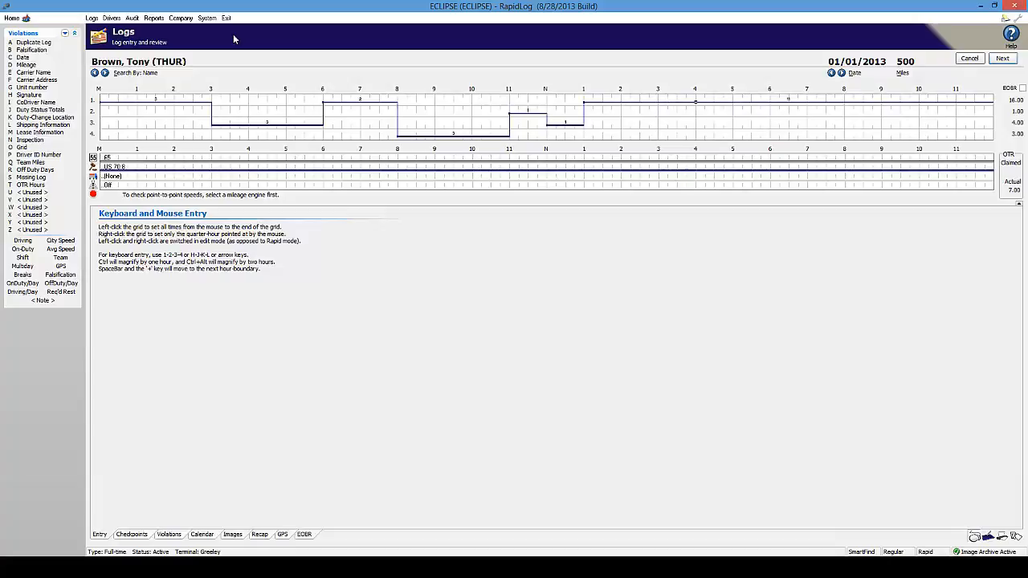
key("3")
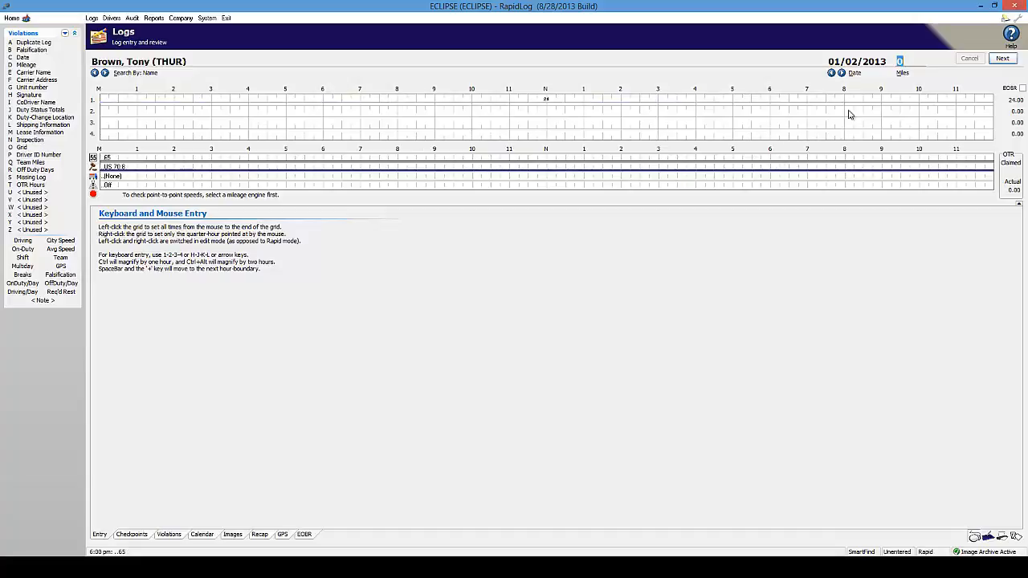
- Enter 500 miles, draw driving from about 3–7 AM and sleeper from about 11, then save
type("500")
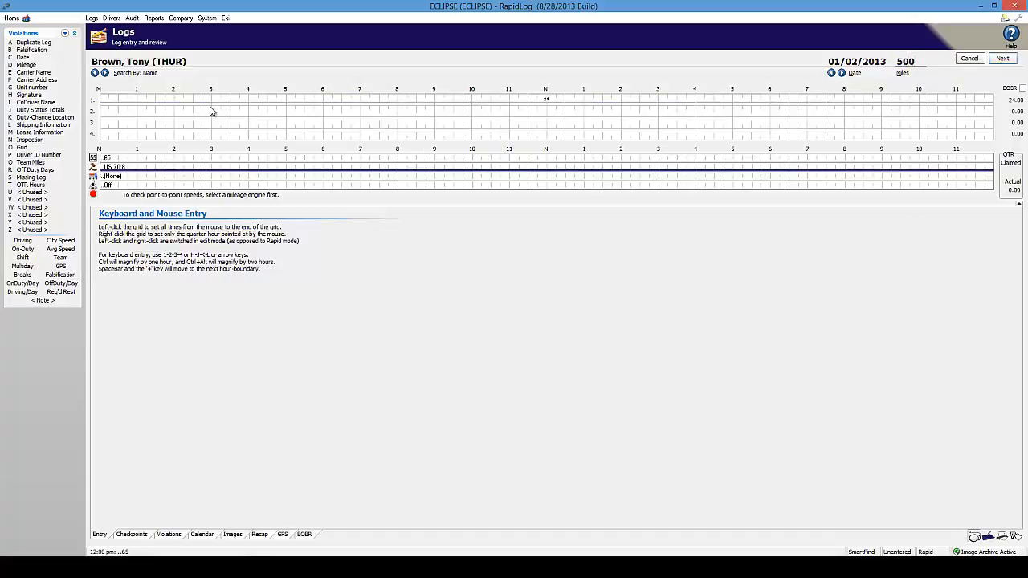
mouse_move(211, 123)
left_mouse_down()
mouse_move(365, 128)
mouse_move(323, 127)
left_mouse_up()
mouse_move(513, 114)
left_mouse_down()
mouse_move(621, 115)
mouse_move(656, 137)
mouse_move(769, 137)
left_mouse_up()
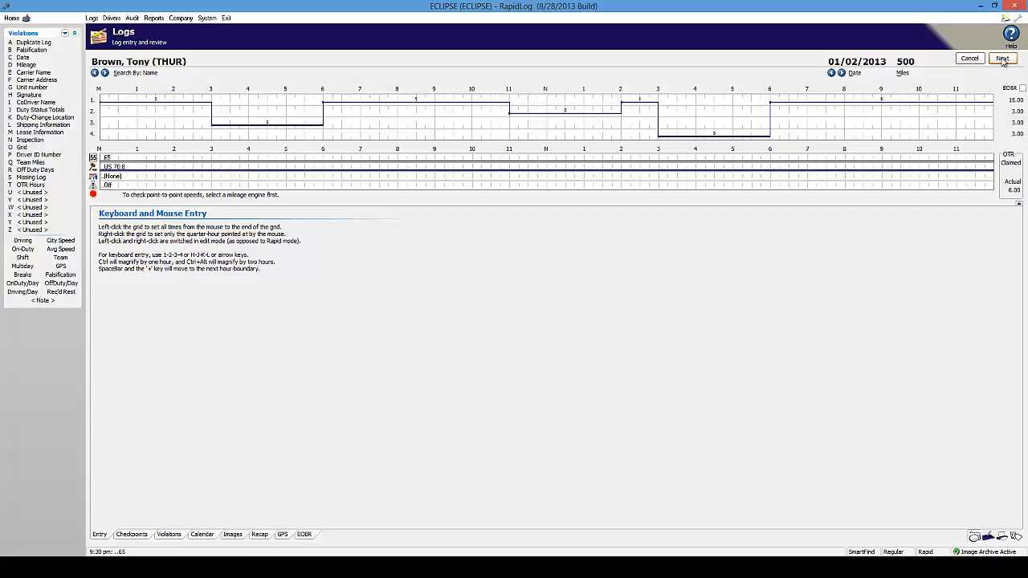
left_click(841, 74)
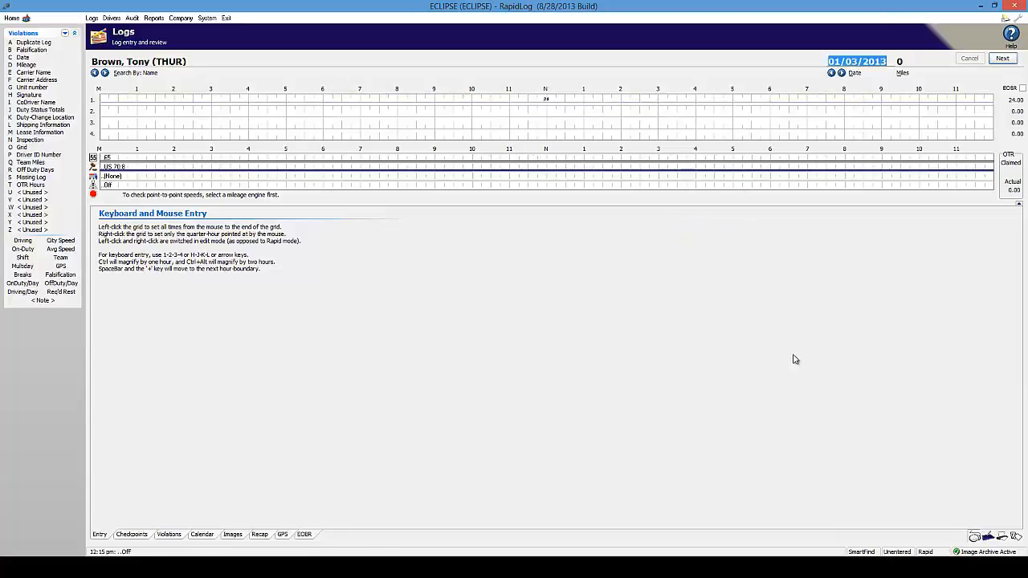
- Process the next batch to bring up the scanned 01/07/13 daily log image
left_click(1015, 538)
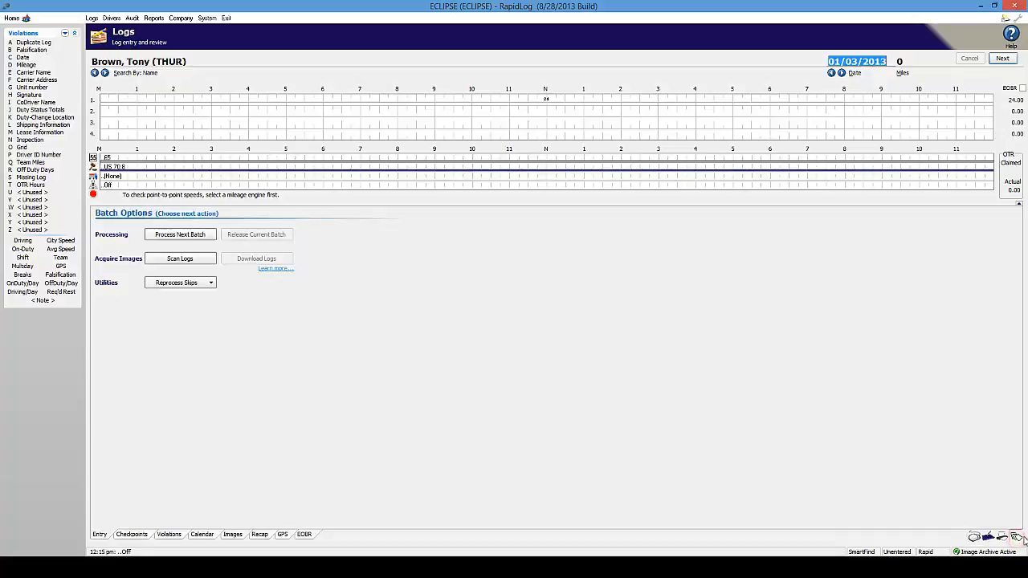
left_click(539, 428)
left_click(224, 262)
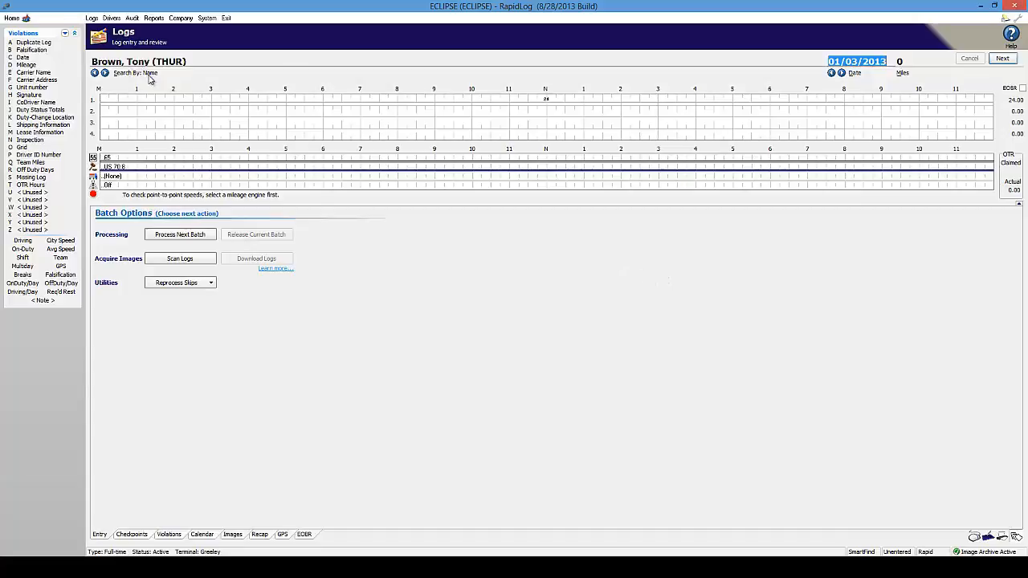
left_click(185, 234)
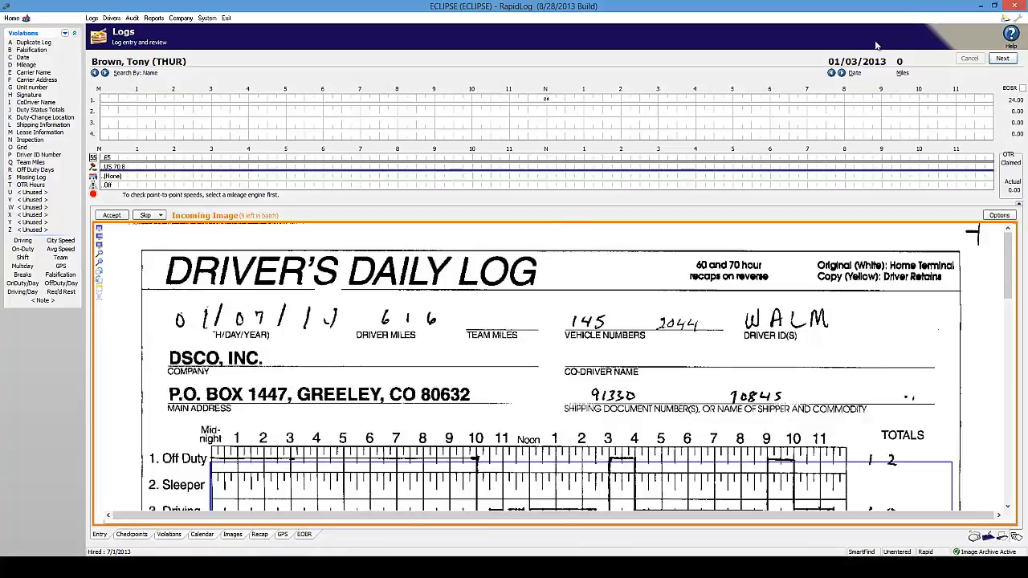
- Set the log date to 01/07/2013, enter 61, and accept the incoming log image
left_click_drag(889, 62, 698, 83)
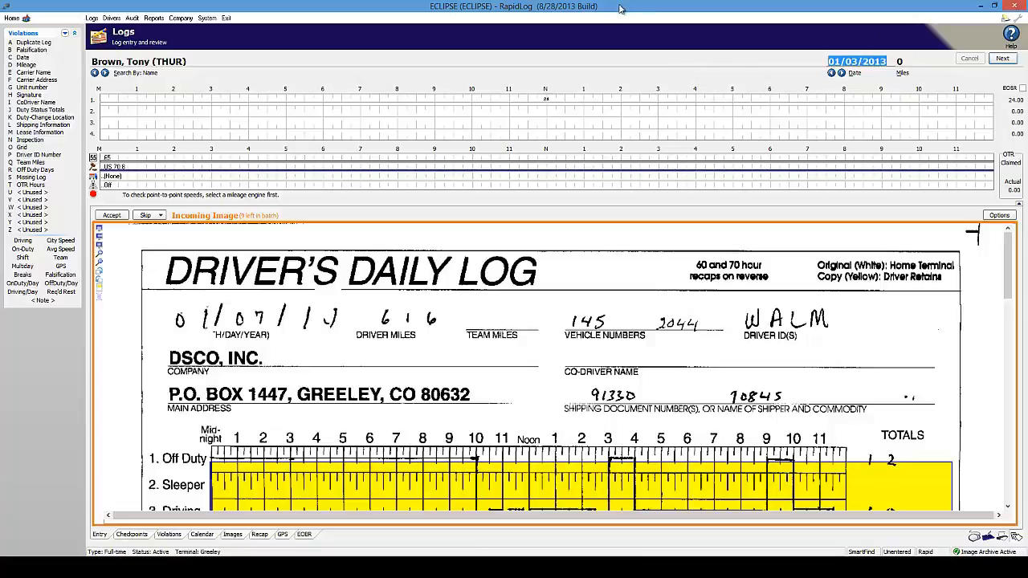
type("0107")
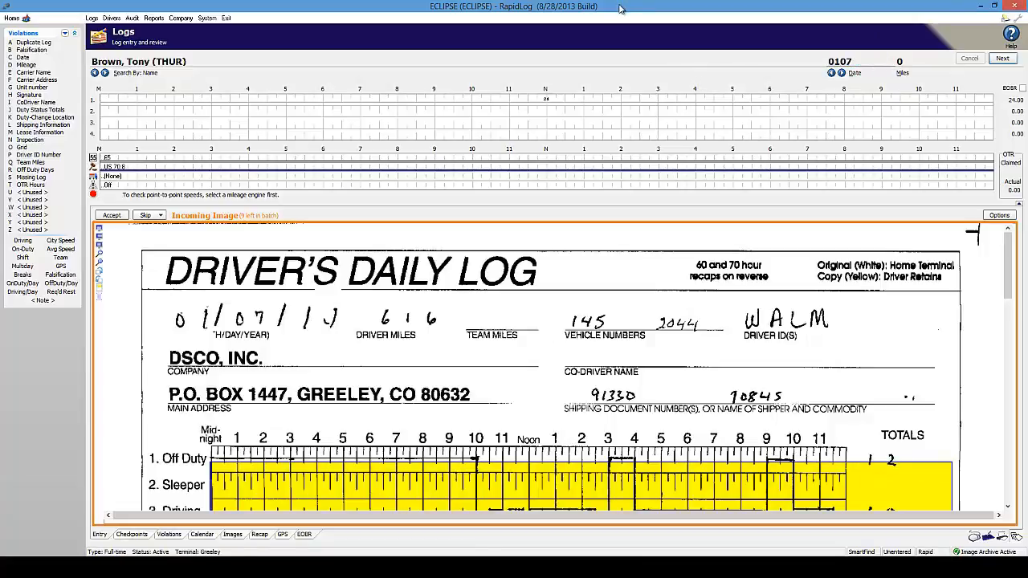
key("Tab")
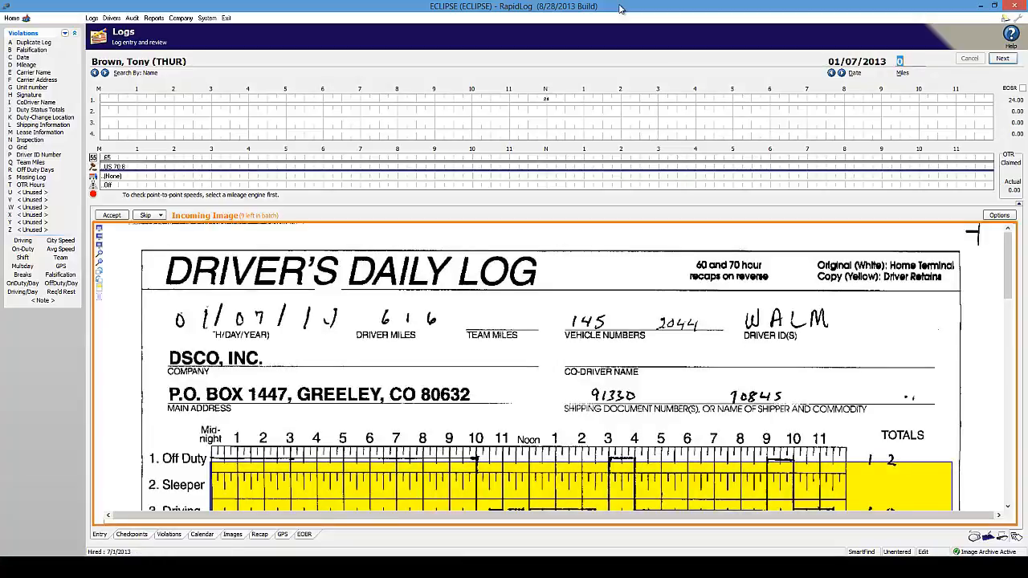
type("616")
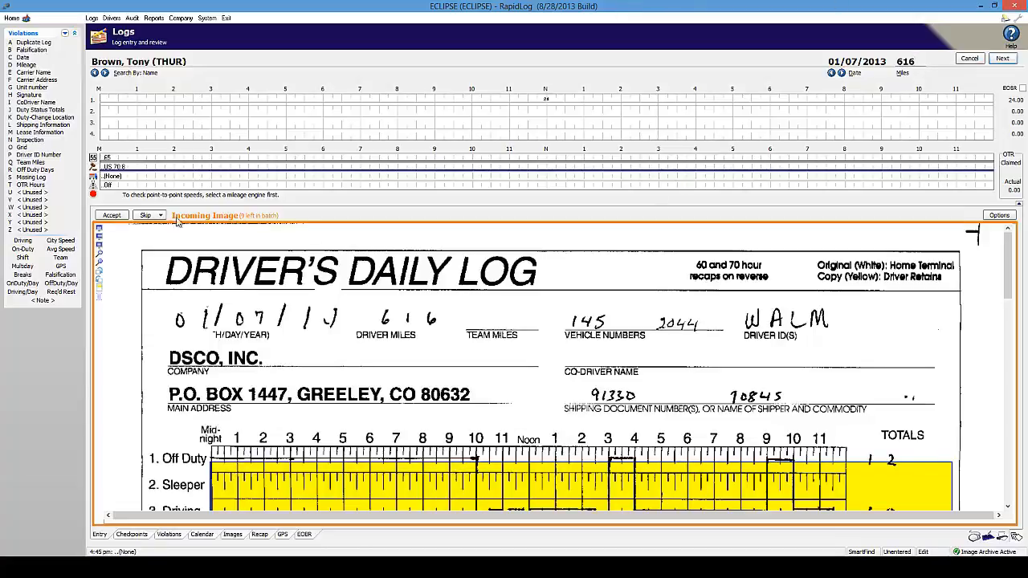
left_click(111, 217)
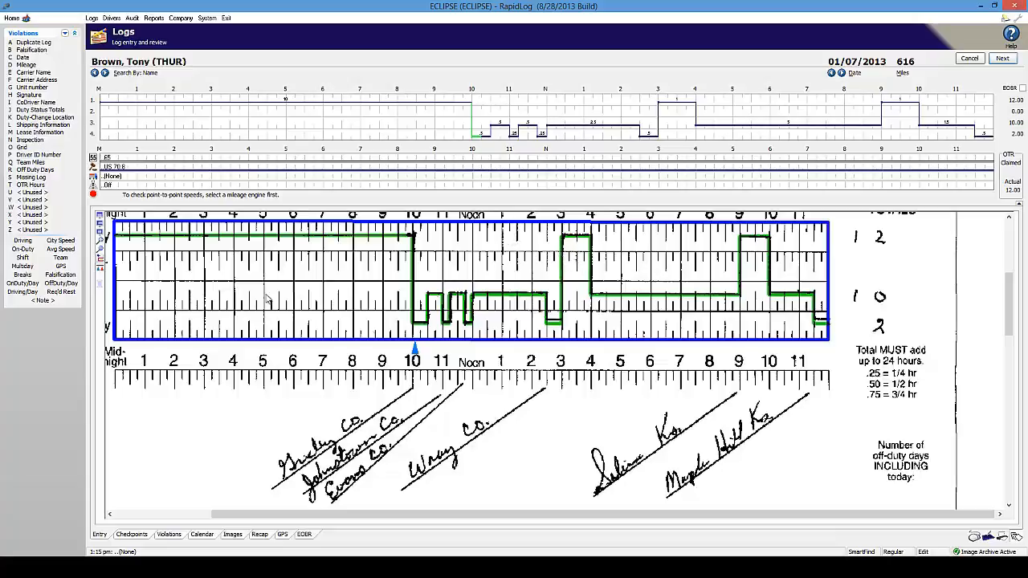
- Redraw the 4–6 AM period on the 01/07 log back to off duty
left_click(231, 267)
left_click(295, 275)
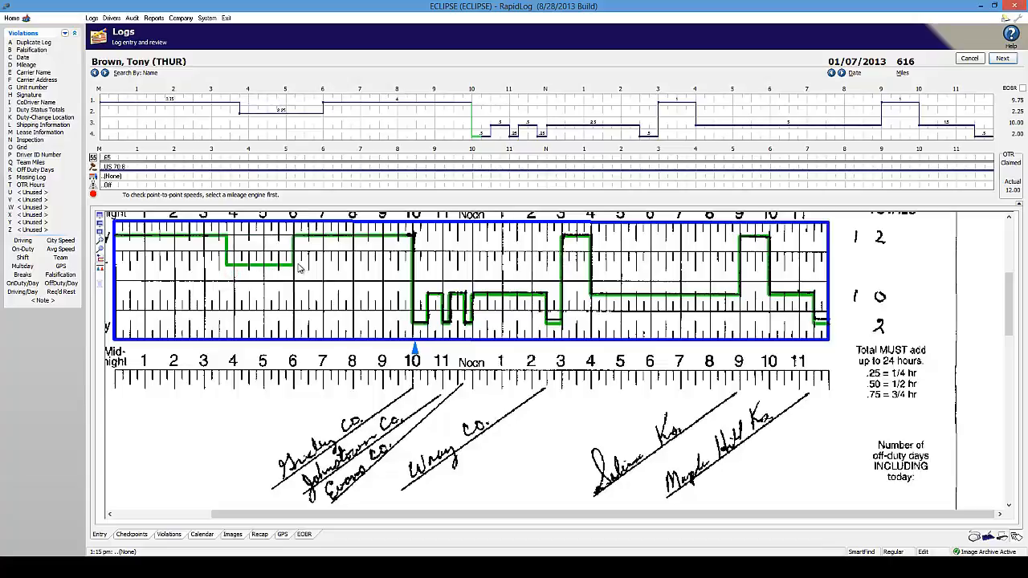
left_click(232, 100)
left_click(327, 105)
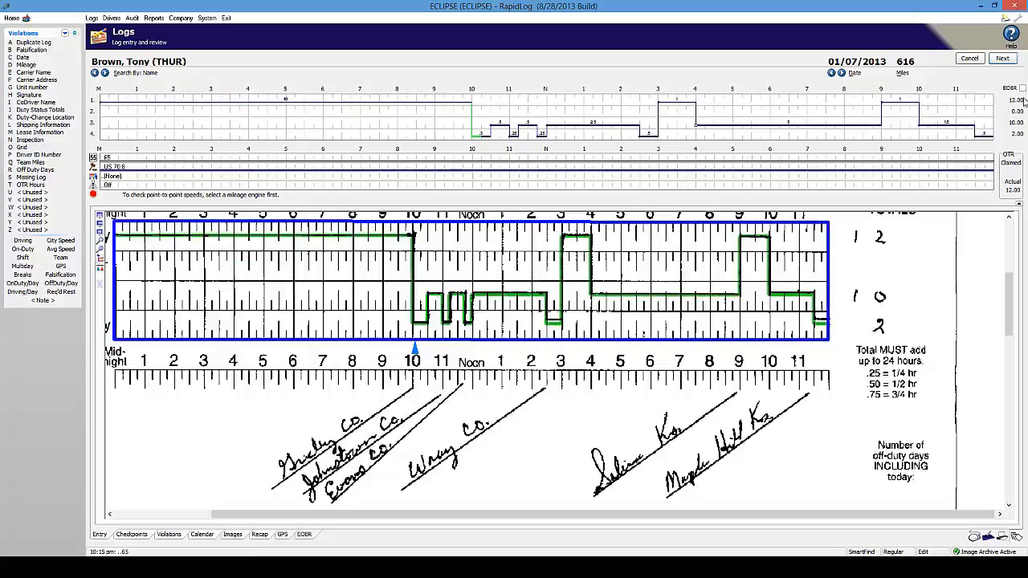
- On the 01/08/2013 log, enter 500 miles, accept the image, and move to the next day
left_click(1002, 59)
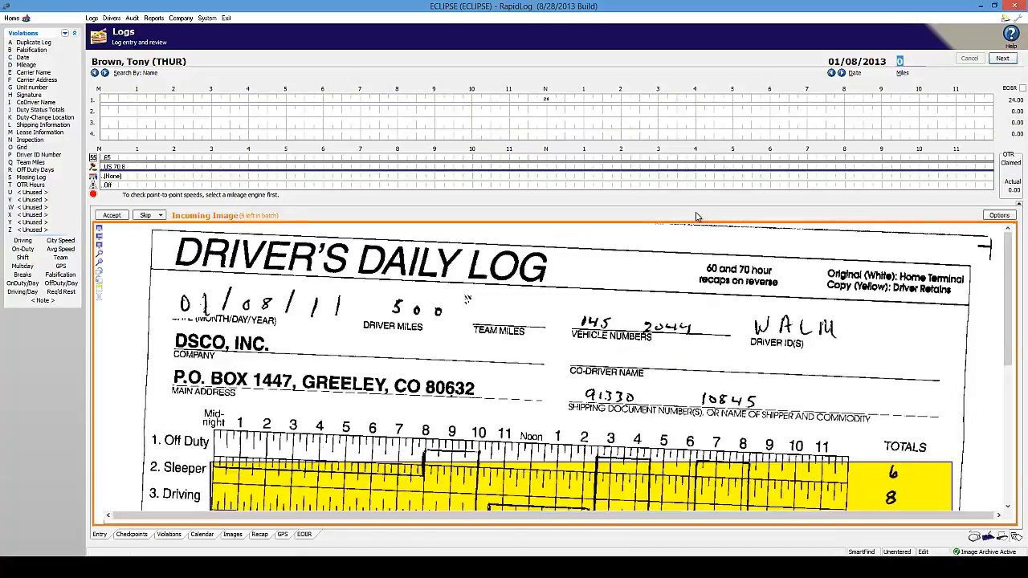
type("500")
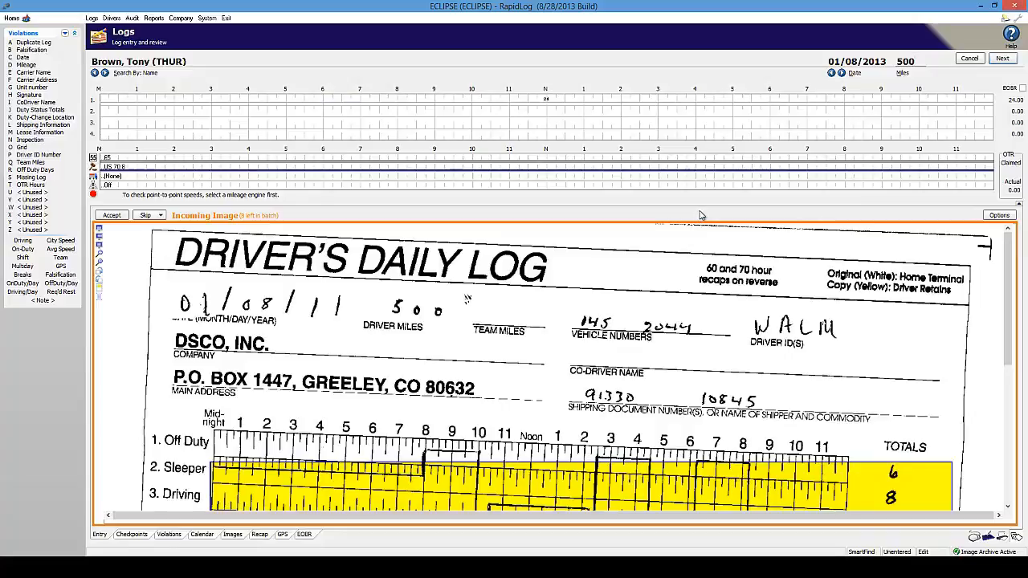
left_click(112, 216)
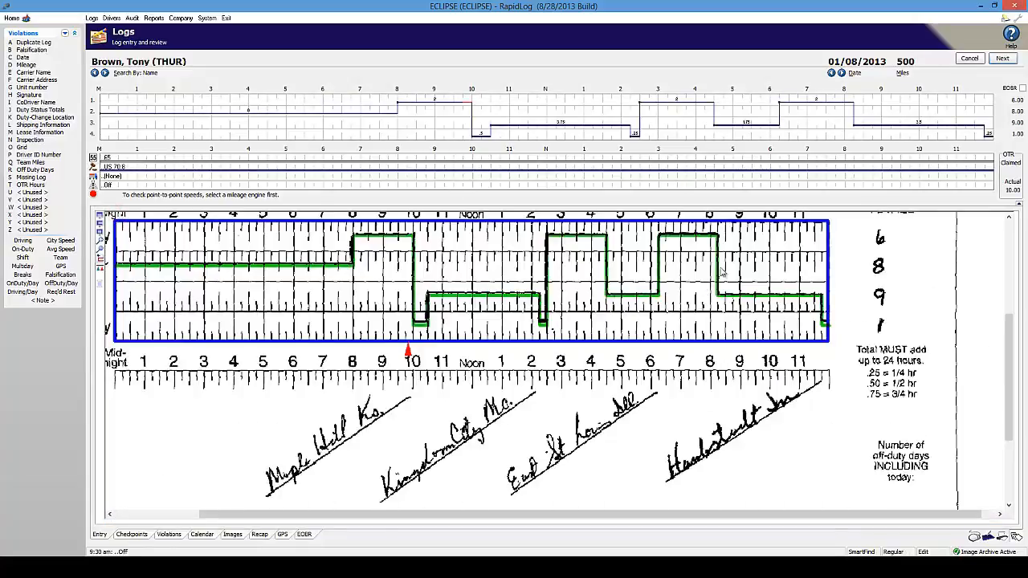
left_click(1000, 58)
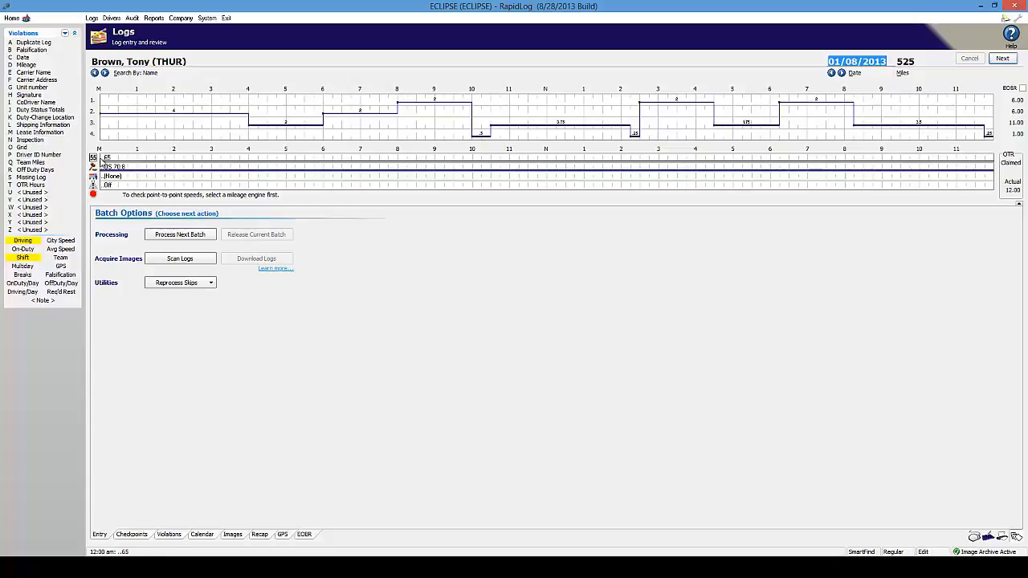
- Set the 01/08/2013 speed limit to 75 from midnight
right_click(104, 161)
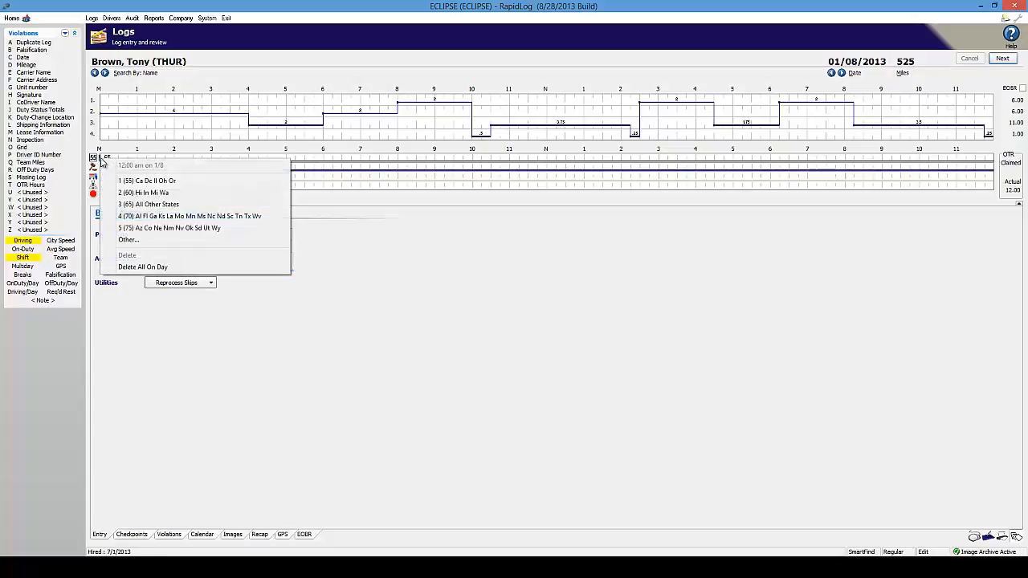
left_click(402, 210)
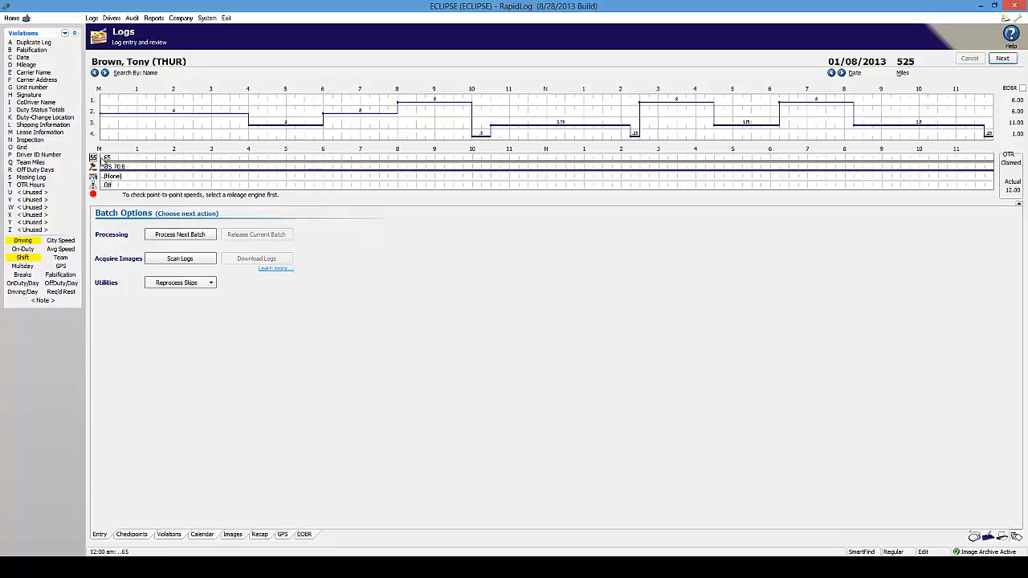
right_click(101, 159)
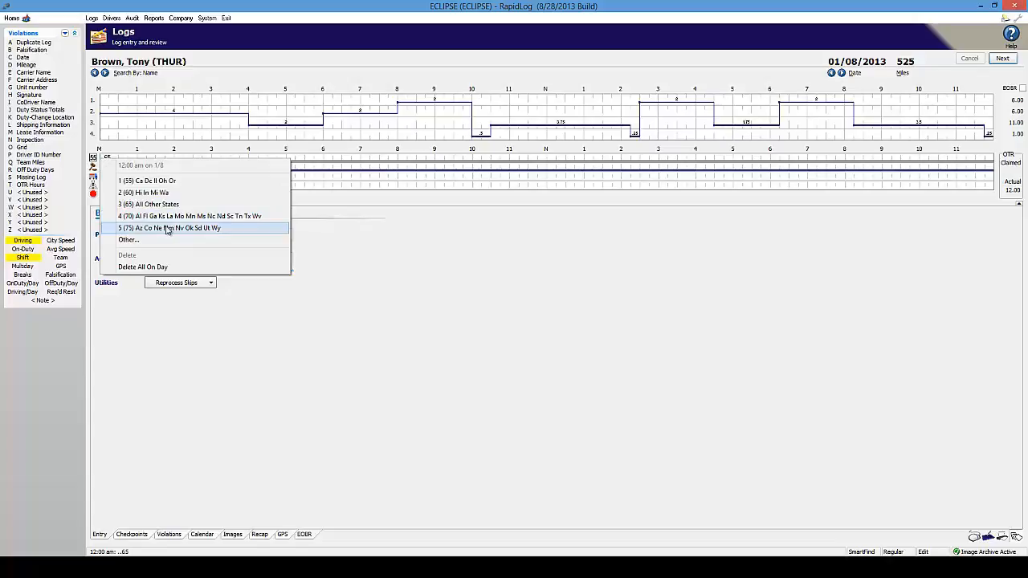
left_click(226, 230)
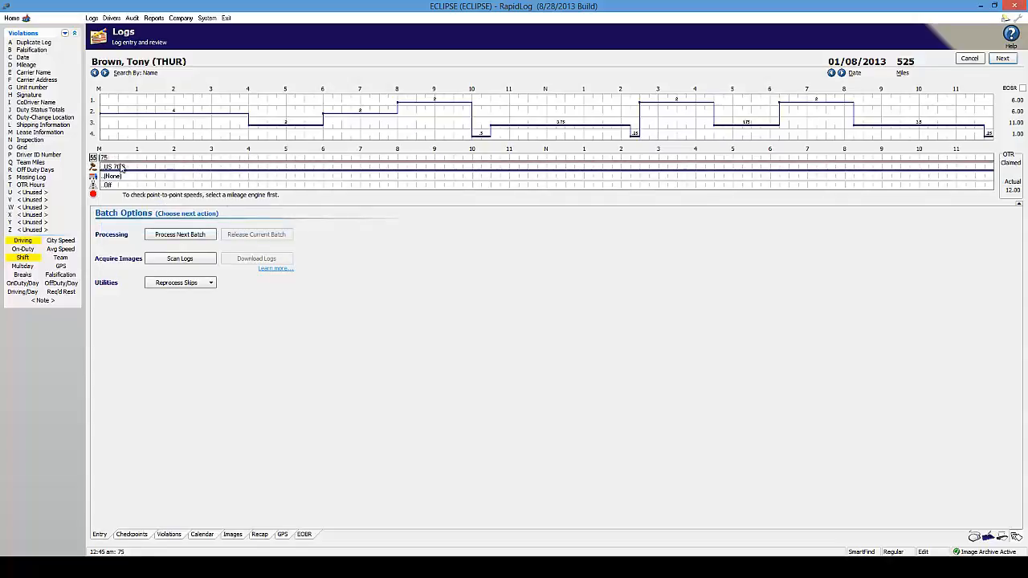
- On the 01/09/2013 log, set speed 65 for All Other States at 11:00 am
left_click(840, 72)
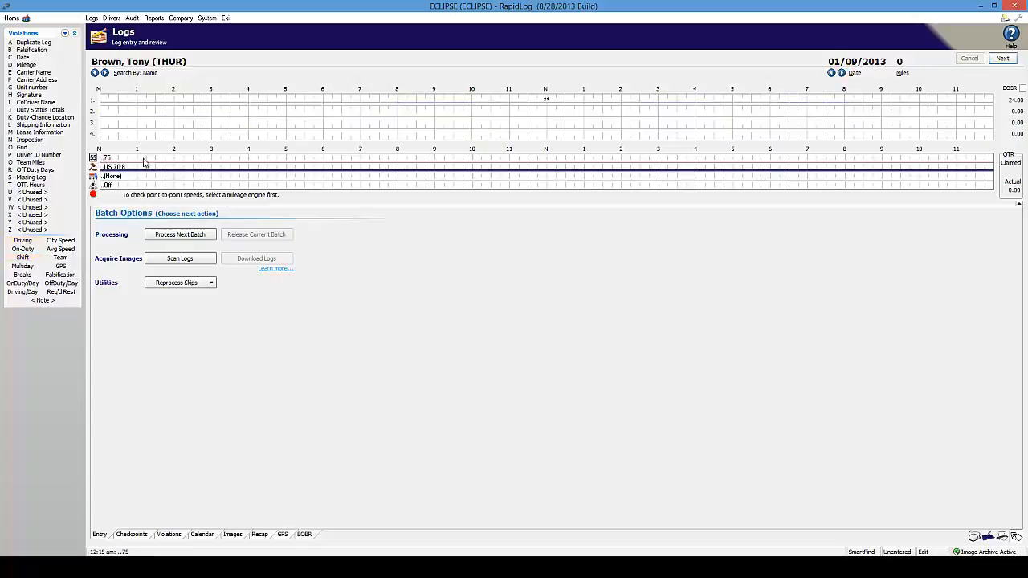
right_click(510, 163)
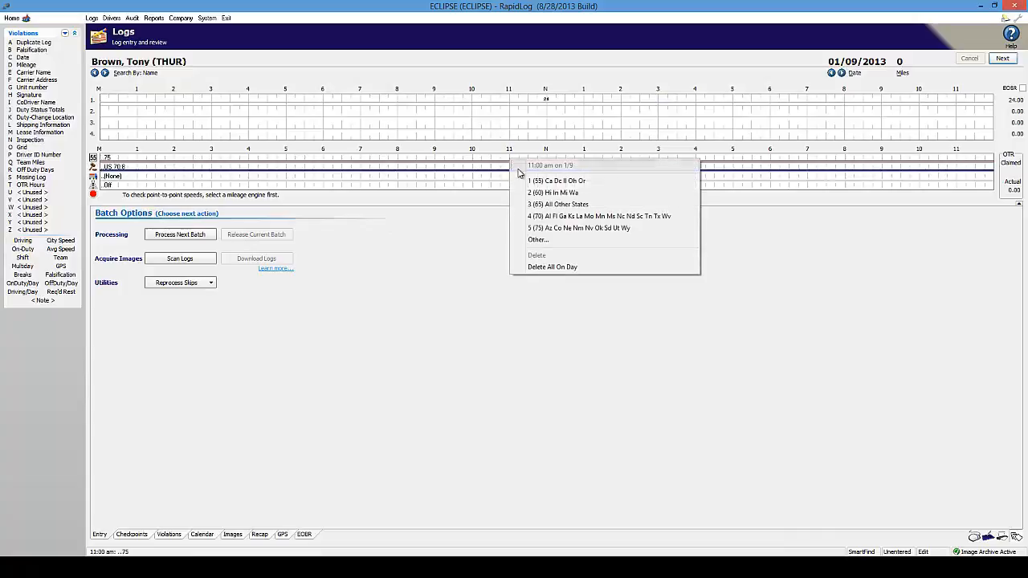
left_click(569, 204)
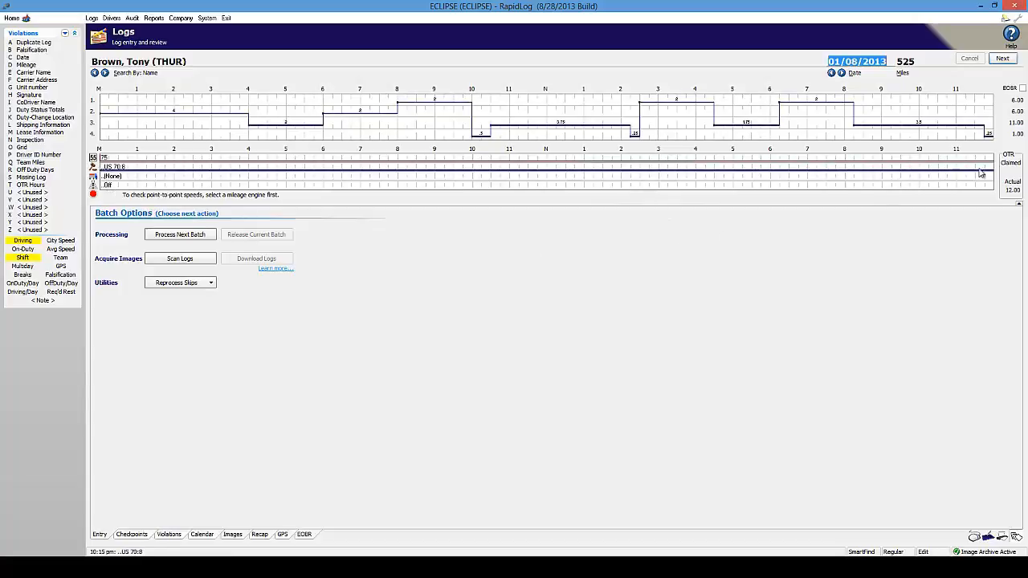
left_click(1019, 207)
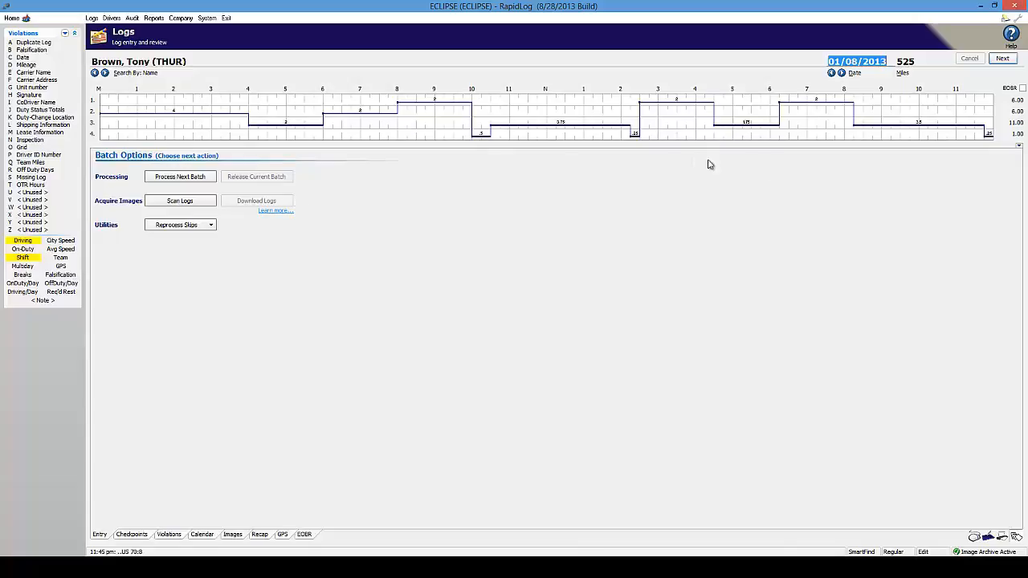
left_click(1020, 148)
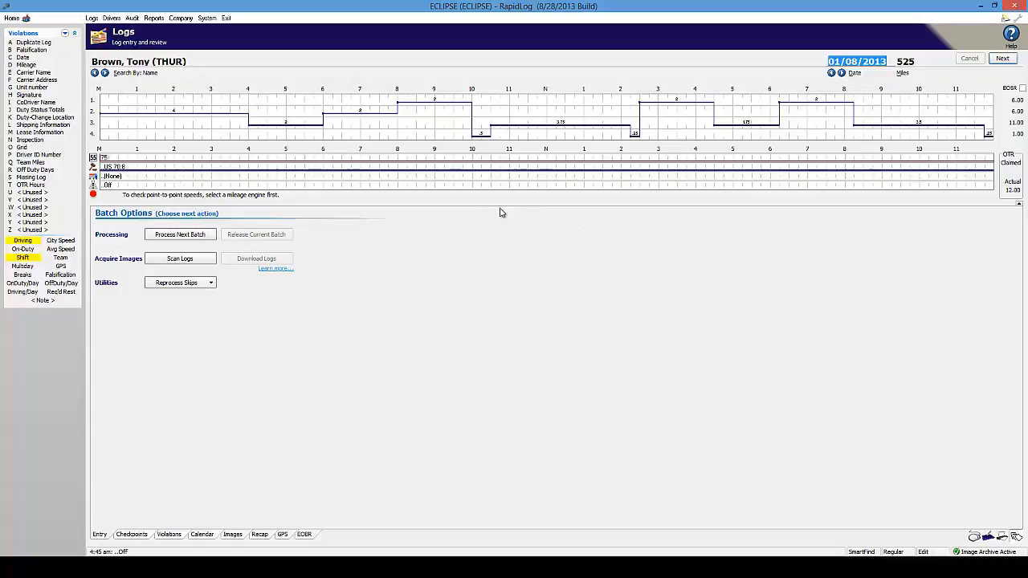
- Switch the 01/08/2013 log to the Canada rule set from 10:00 am, then advance to 01/11
right_click(473, 169)
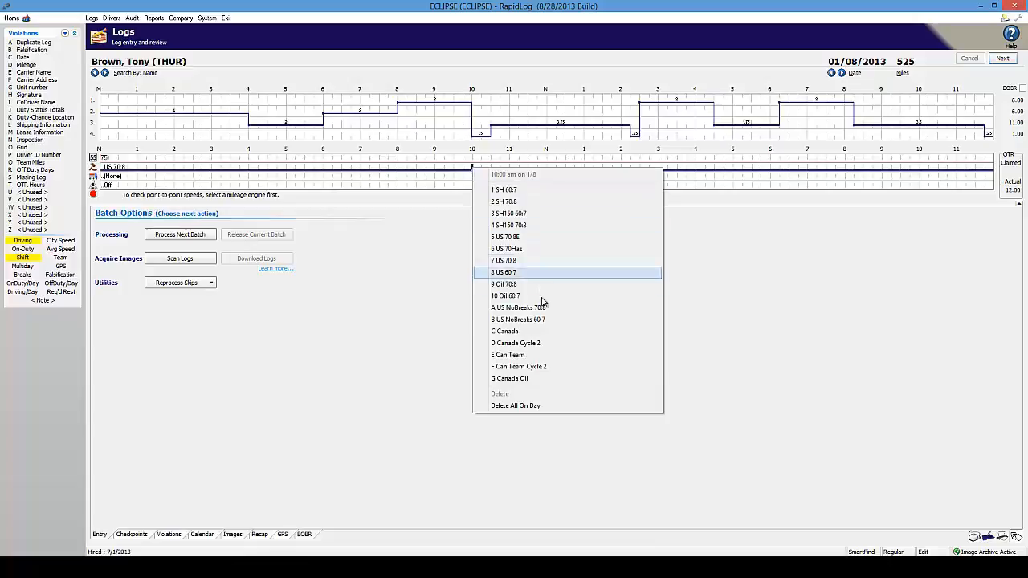
left_click(530, 331)
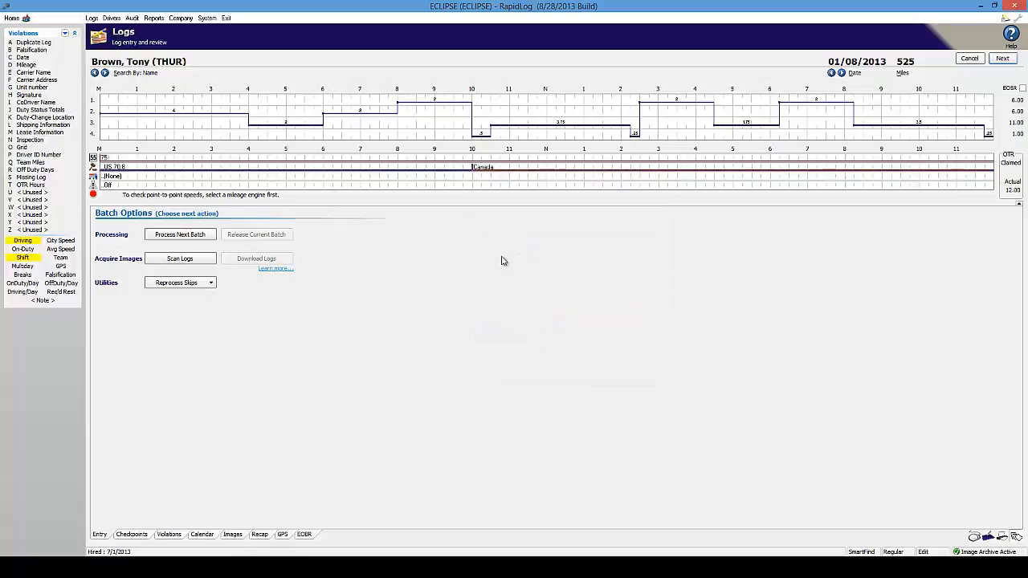
left_click(841, 73)
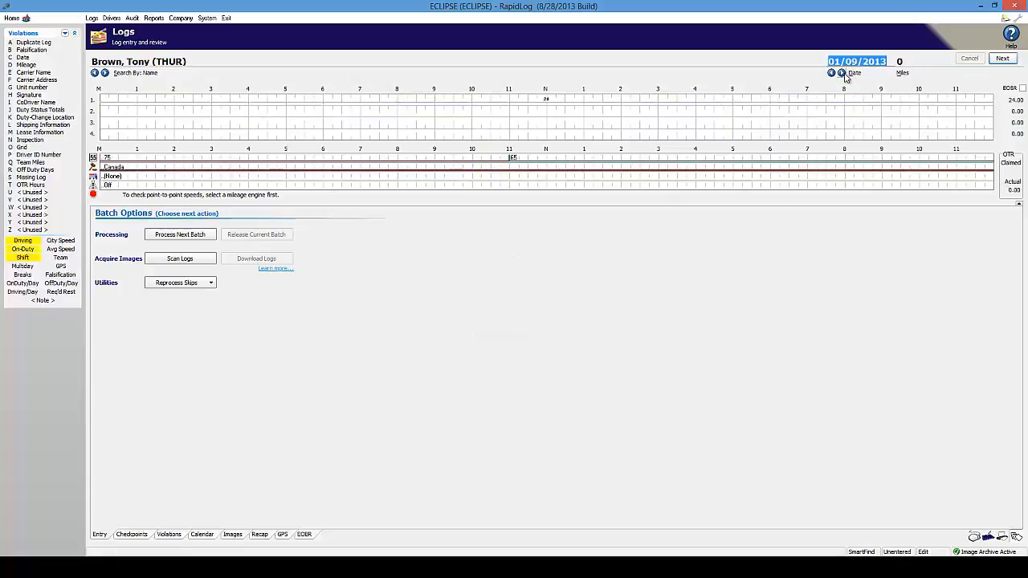
left_click(841, 73)
left_click(841, 74)
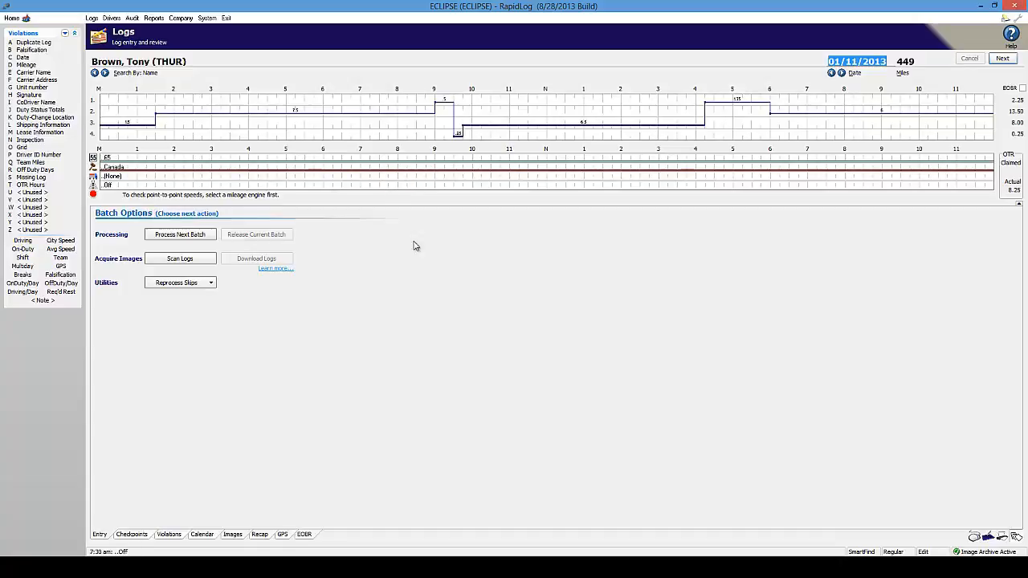
- Apply the US 70:8 rule set at 9:30 am on 01/11, then return to 01/08
right_click(454, 171)
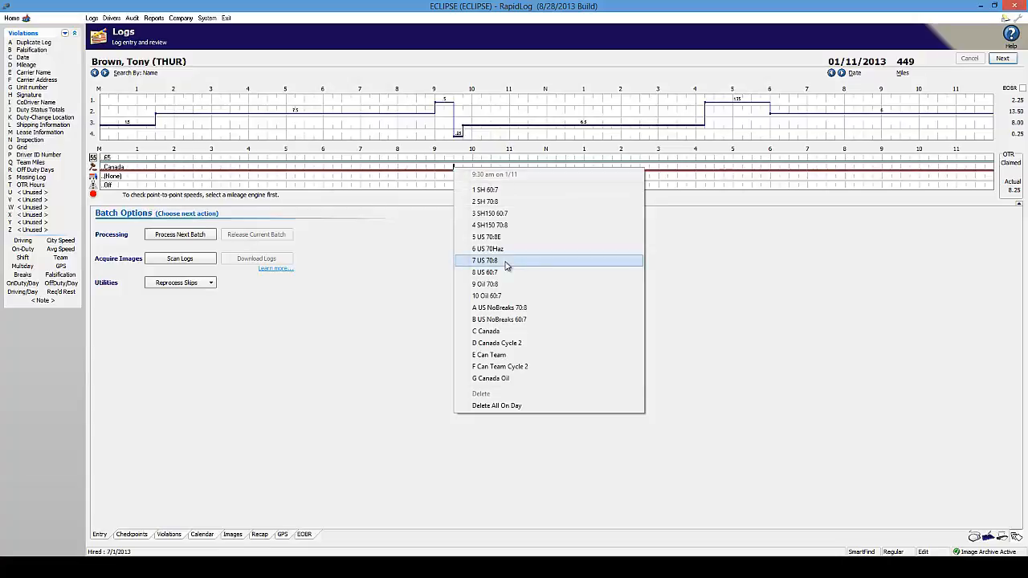
left_click(506, 261)
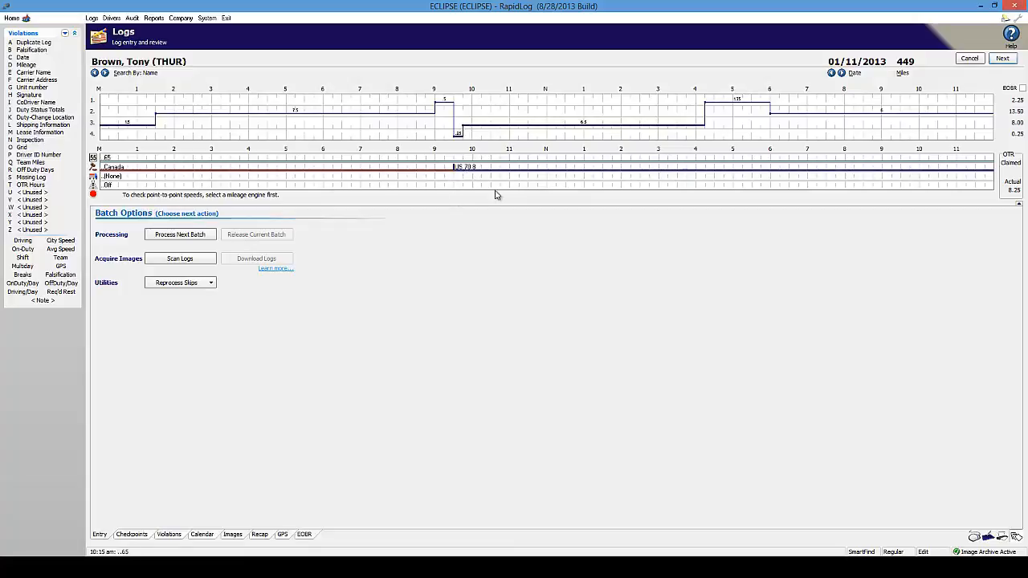
left_click(832, 72)
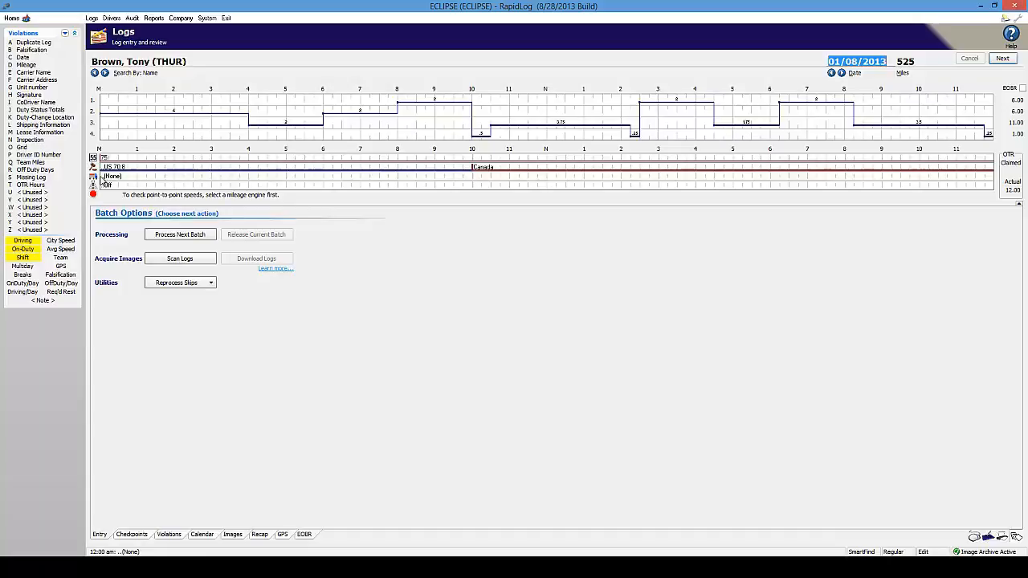
- Set the truck on the 01/08/2013 log to 606 from the start of the day
right_click(100, 178)
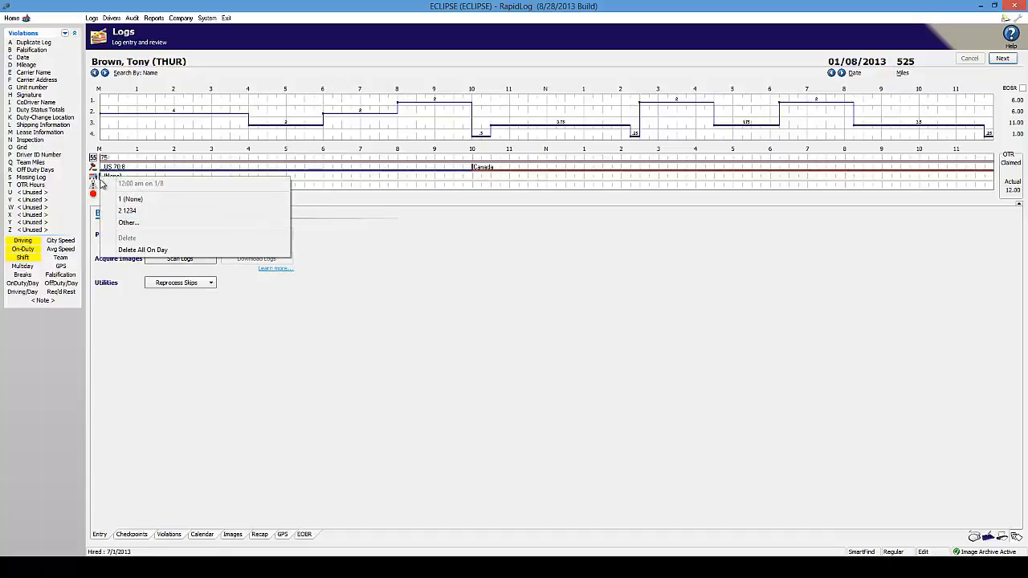
left_click(123, 225)
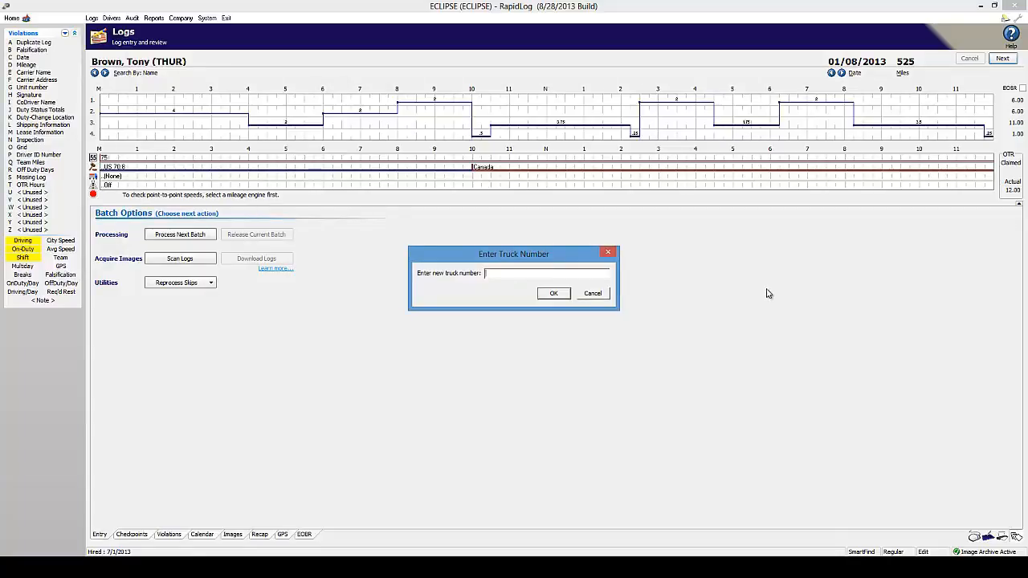
left_click(556, 293)
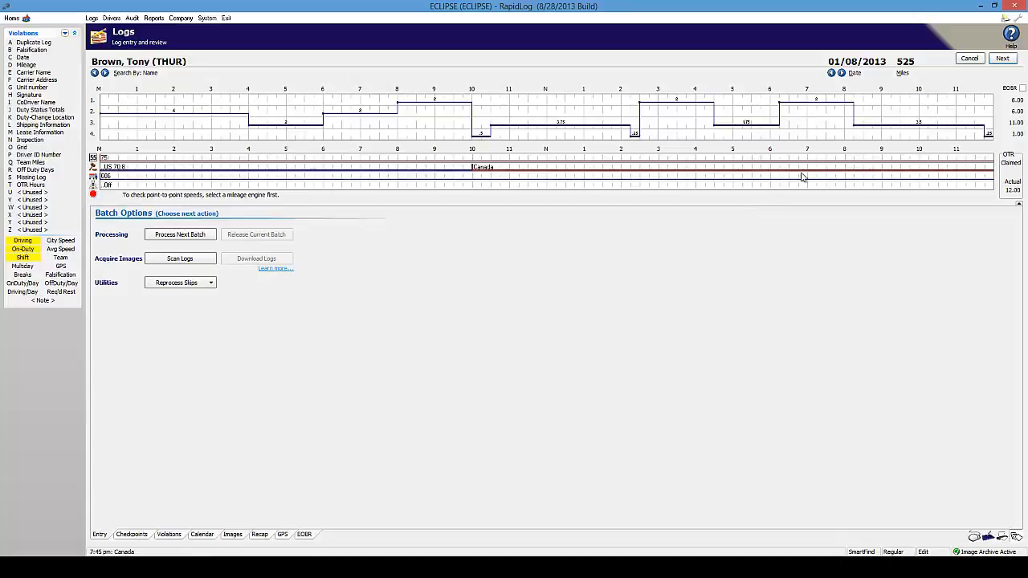
- Set the 01/09/2013 truck to (None) from 11:00 am, then go back to 01/08
left_click(841, 72)
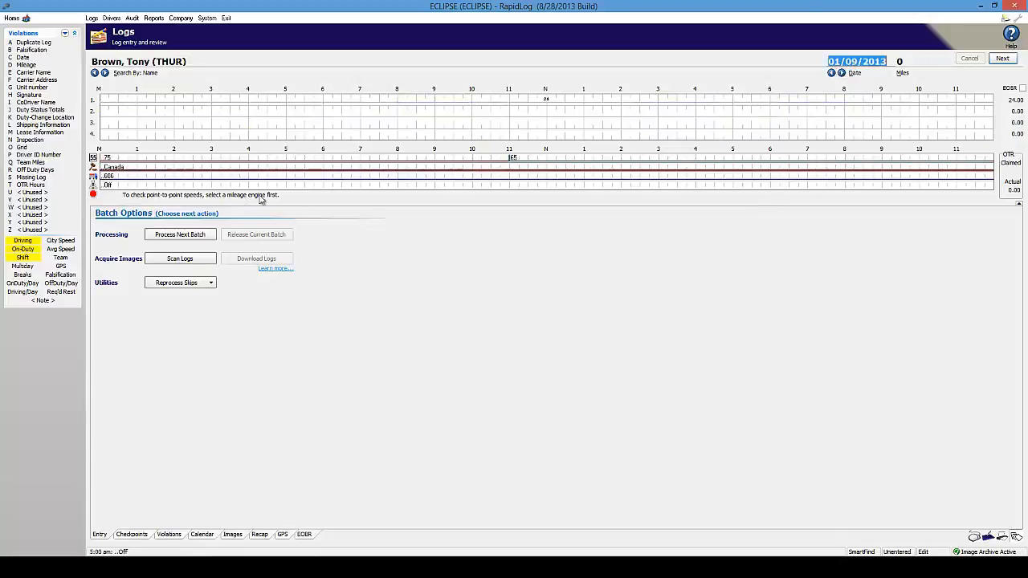
right_click(509, 177)
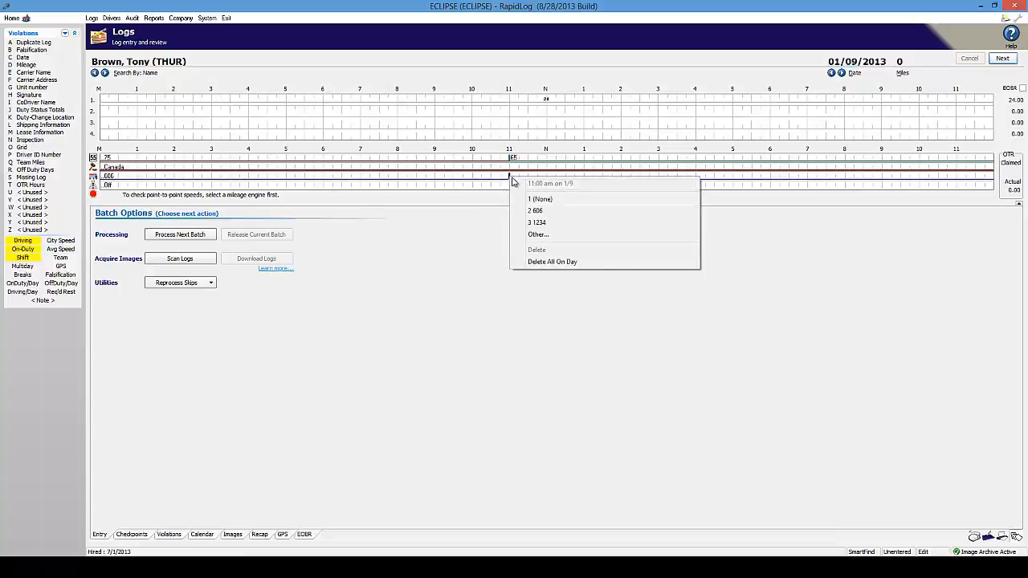
left_click(544, 200)
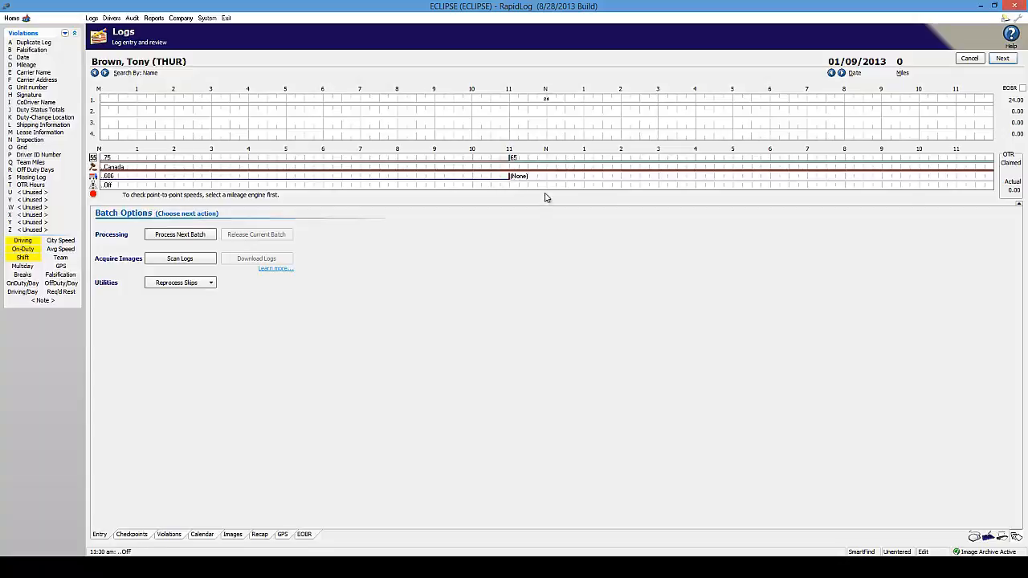
left_click(509, 180)
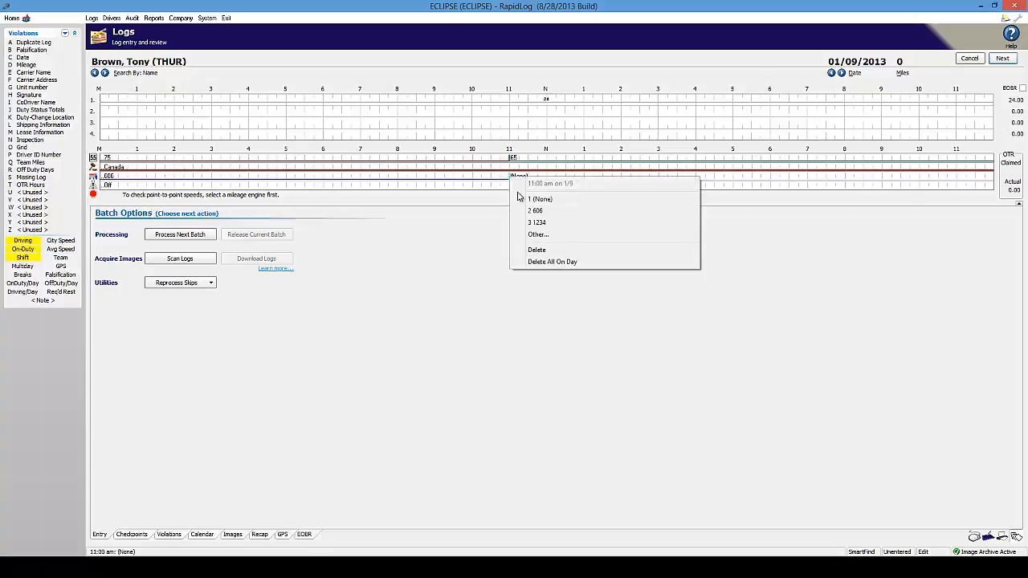
left_click(537, 234)
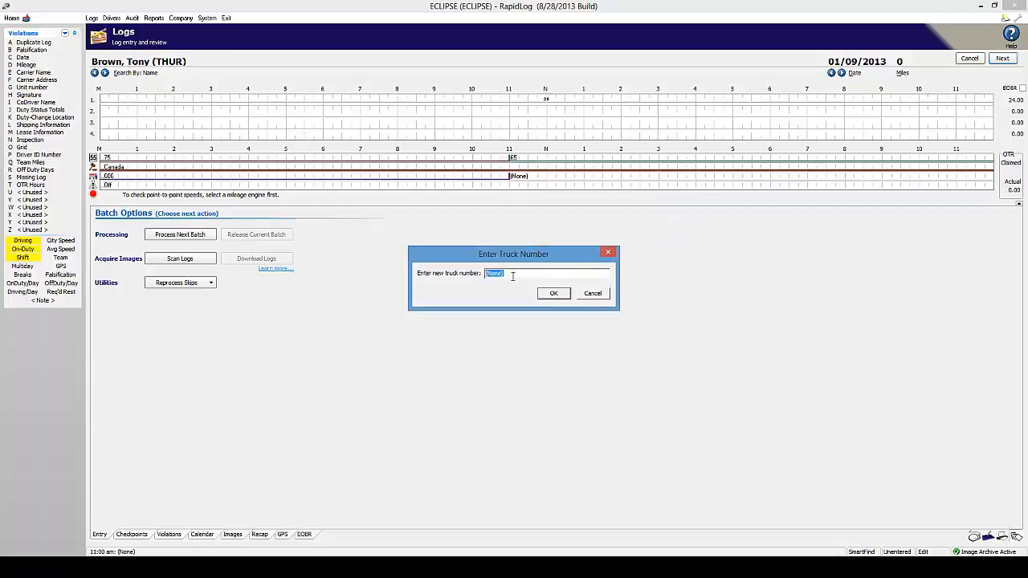
left_click(599, 294)
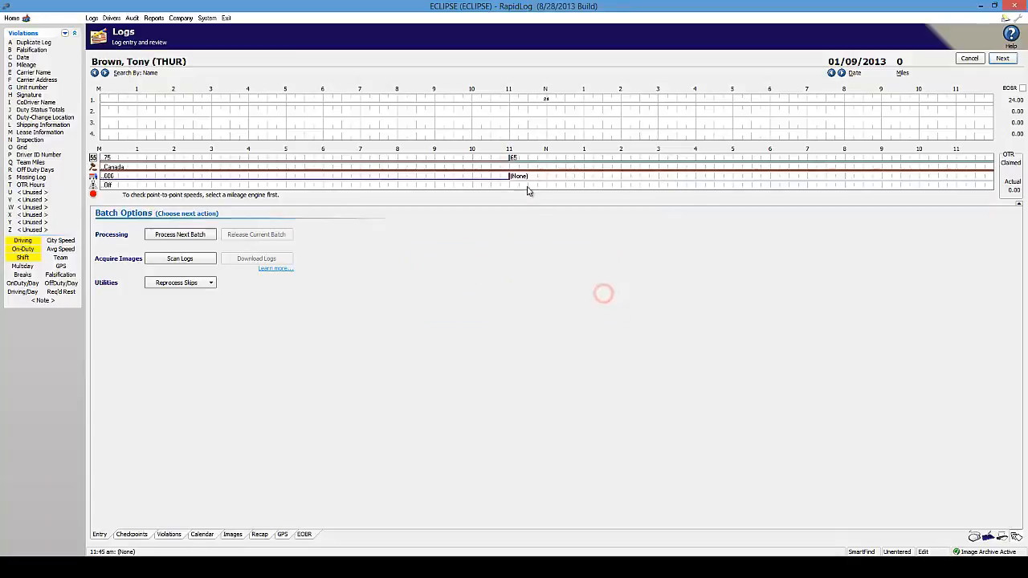
left_click(831, 73)
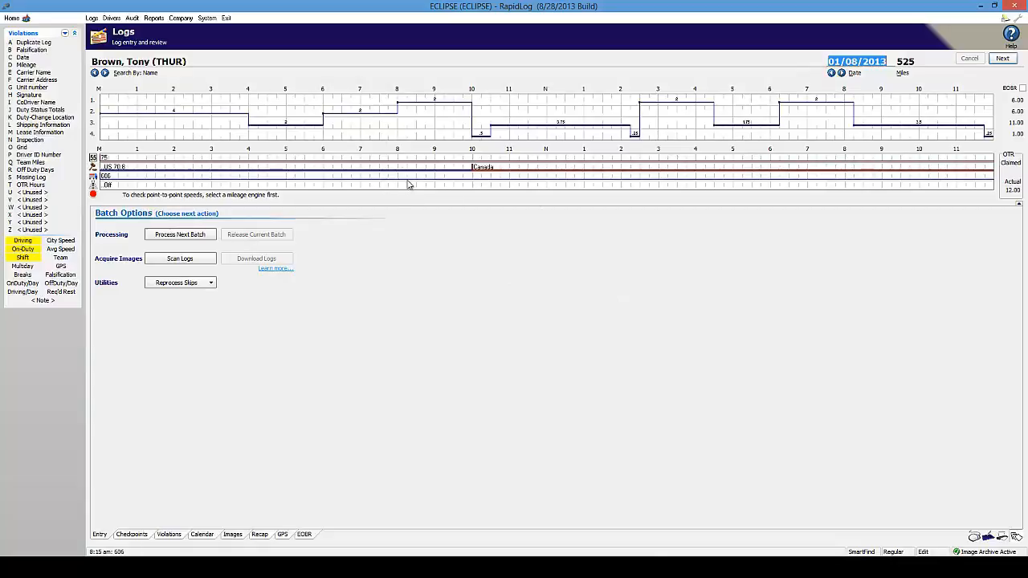
- Switch to the next driver and load their 01/08/2013 log
left_click(105, 73)
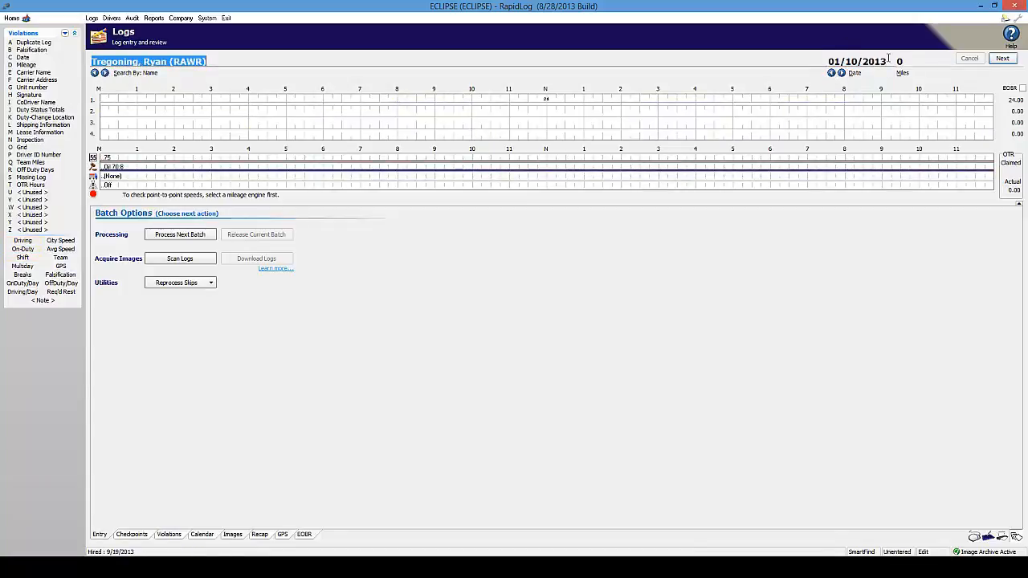
left_click_drag(858, 61, 825, 66)
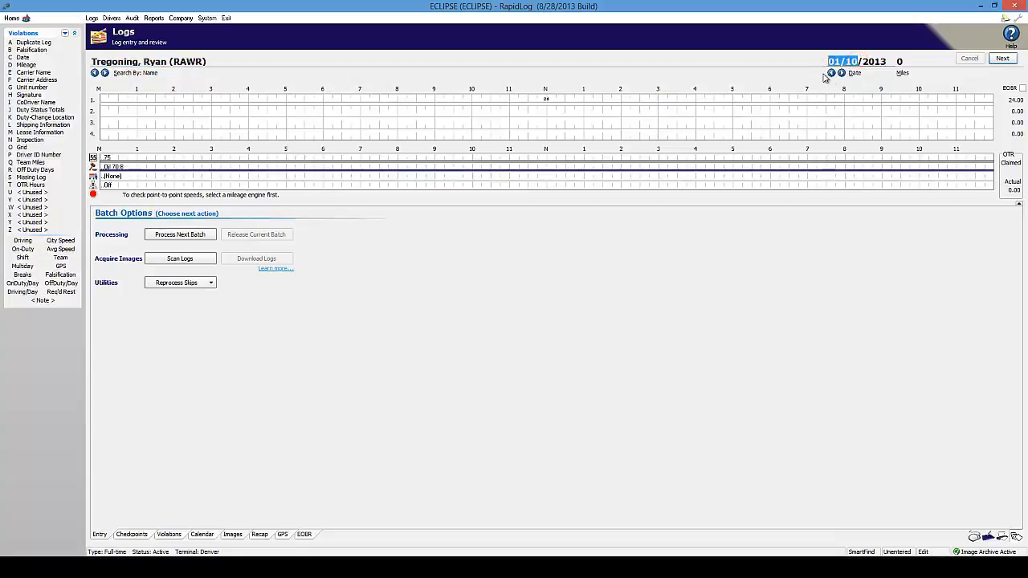
type("1/08")
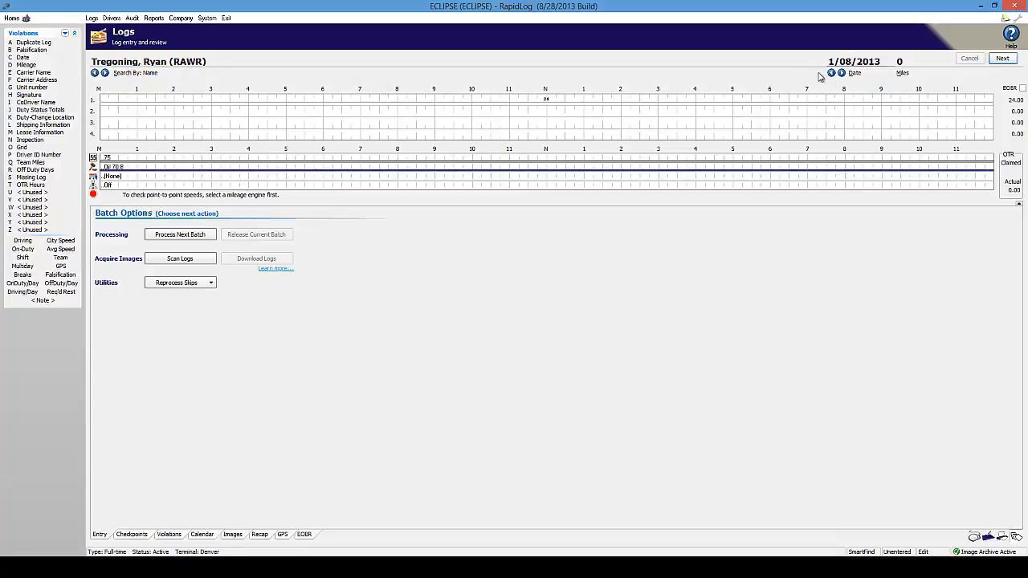
key("Tab")
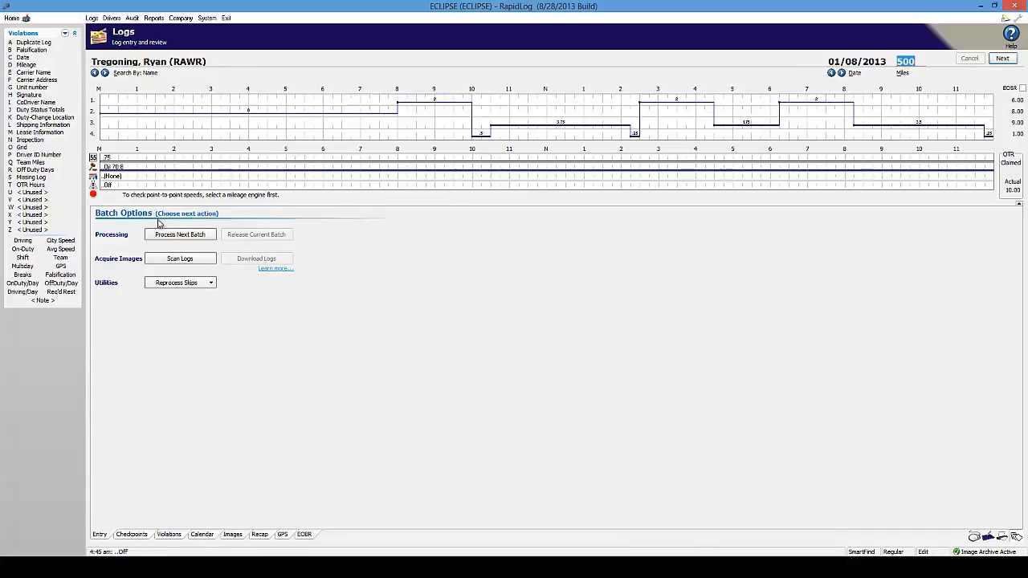
- Give this driver truck 606 on 01/08 and (None) from 9:30 am on 01/09
right_click(100, 175)
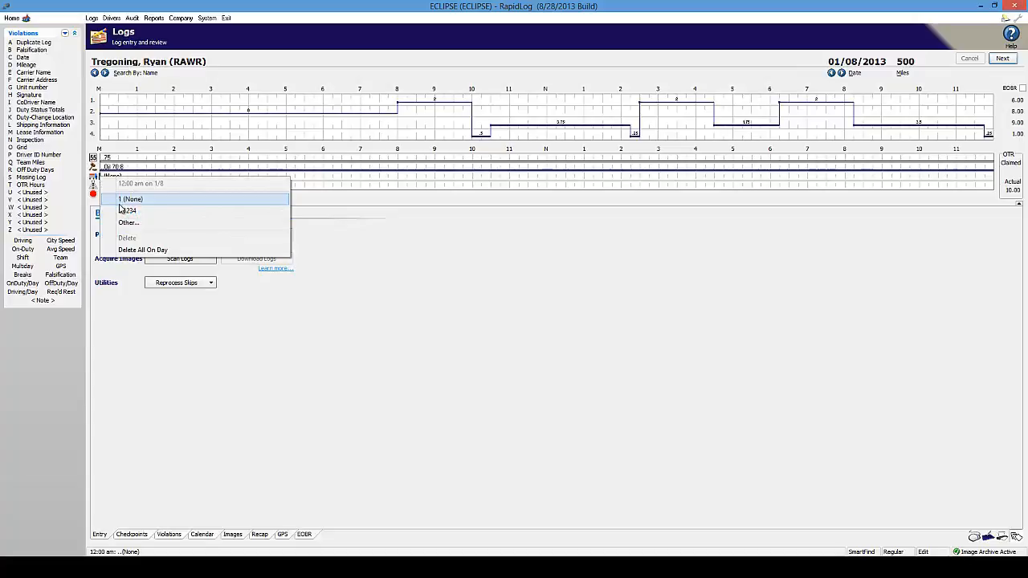
left_click(118, 224)
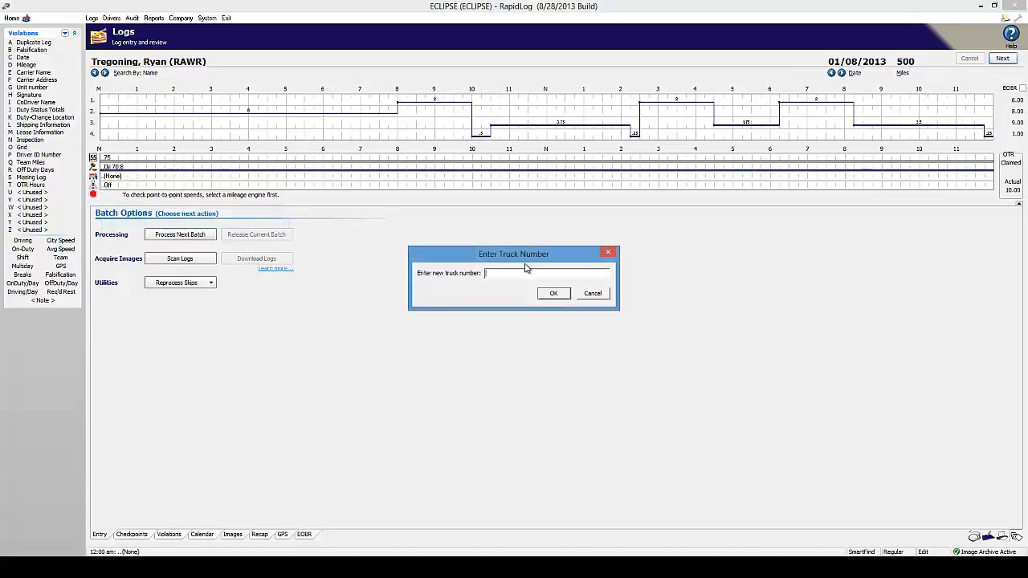
key("Return")
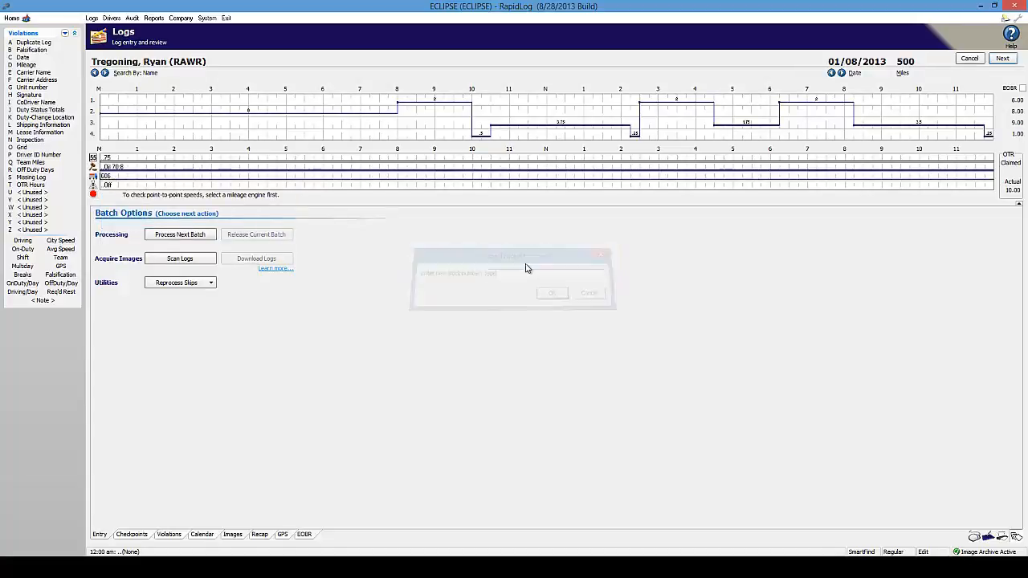
left_click(840, 72)
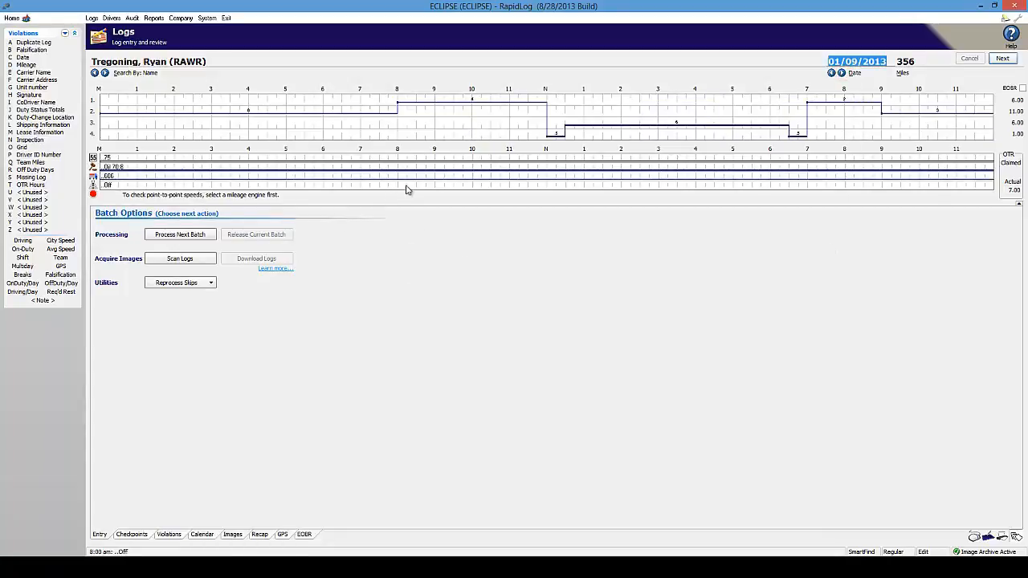
right_click(454, 178)
left_click(473, 199)
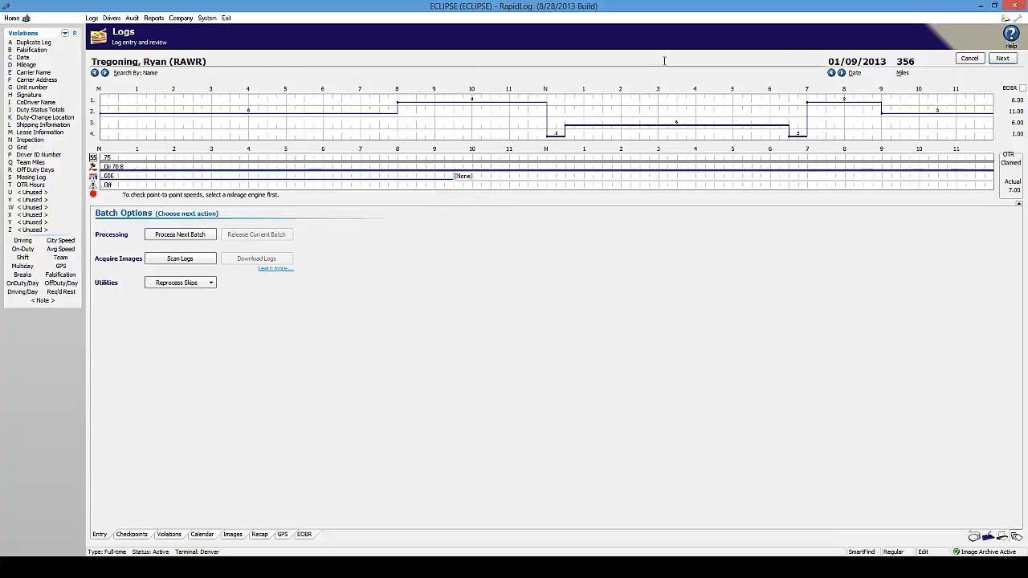
- Go back to the previous driver and reload their 525-mile 01/08/2013 log
left_click(94, 72)
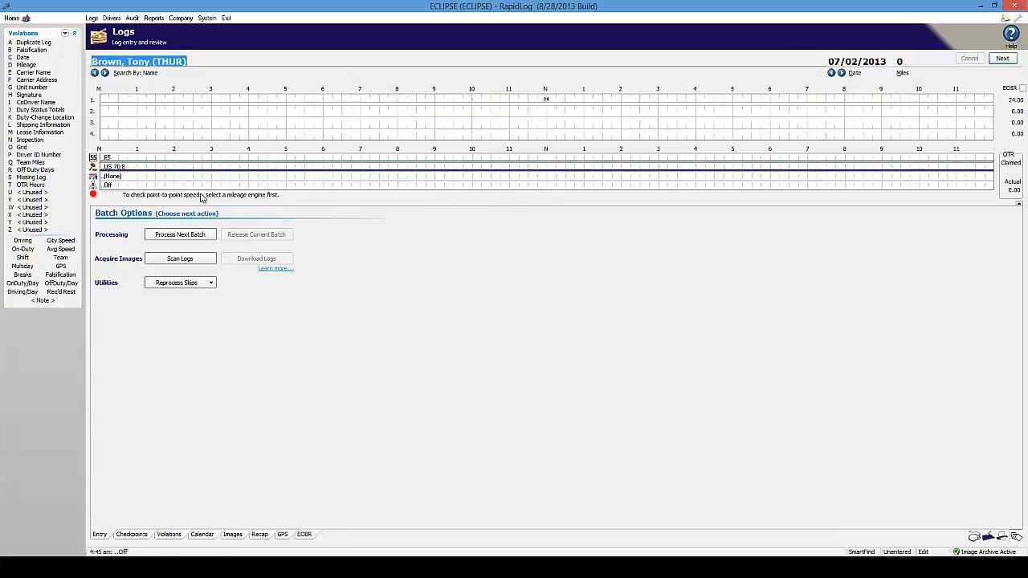
left_click_drag(858, 66, 796, 69)
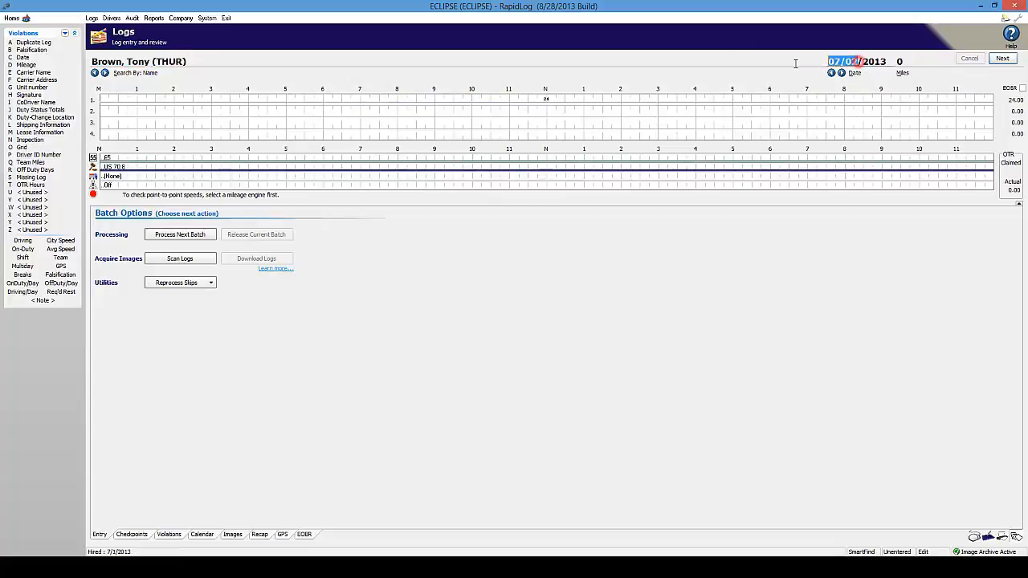
type("1/")
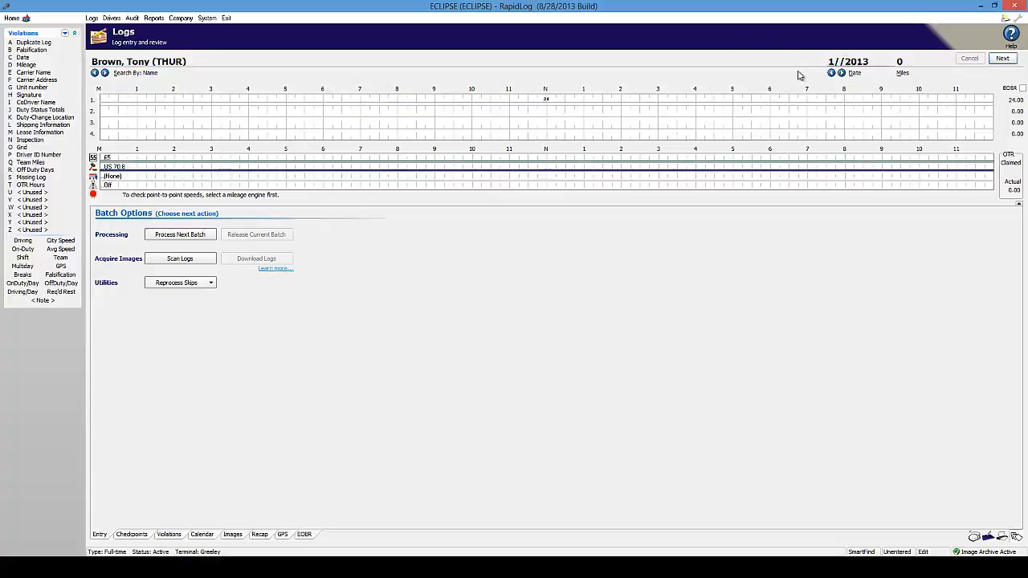
type("08")
key("Tab")
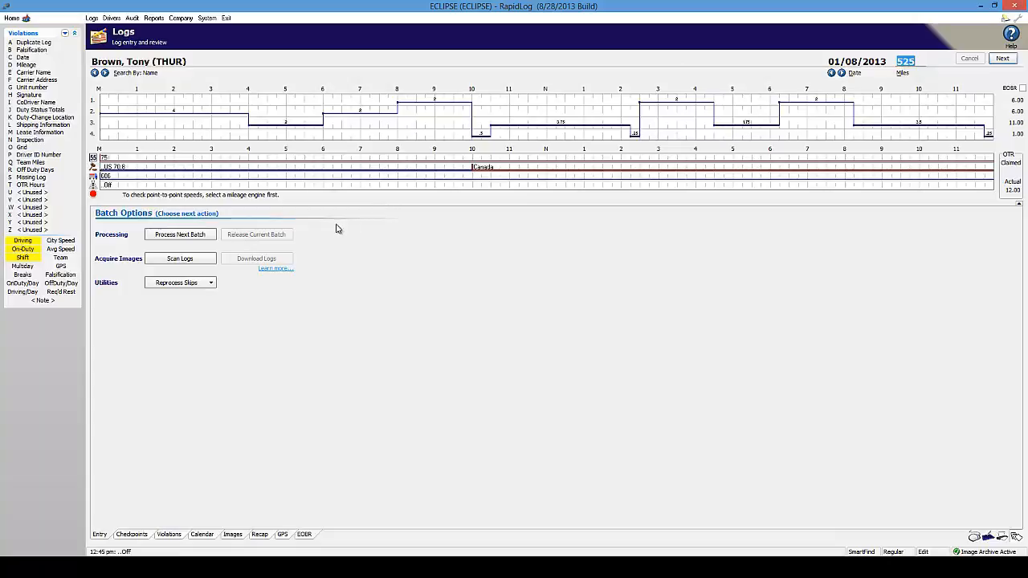
- Mark the driver On at 8:00 am and Off at 10:00 am
right_click(399, 187)
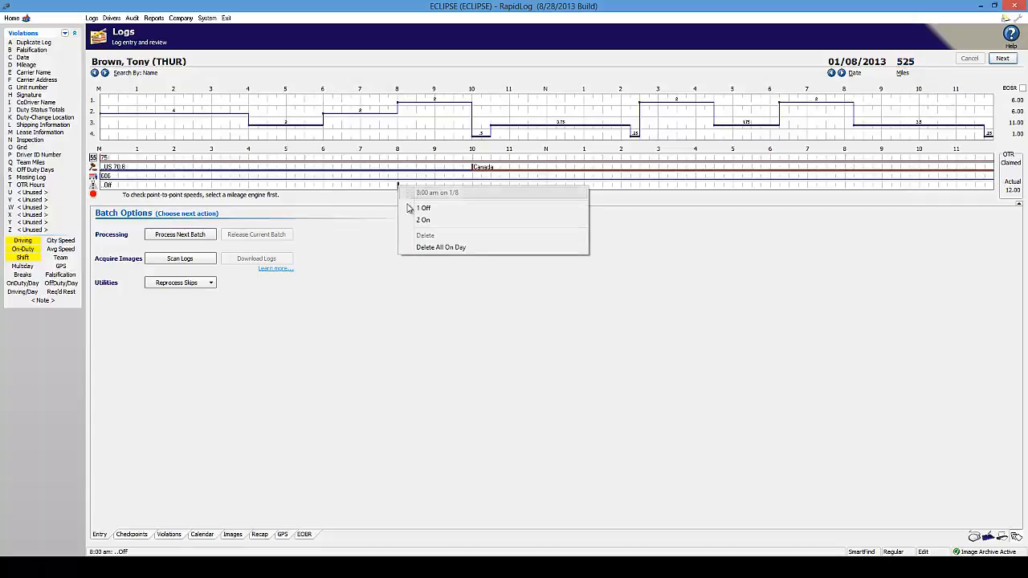
left_click(423, 220)
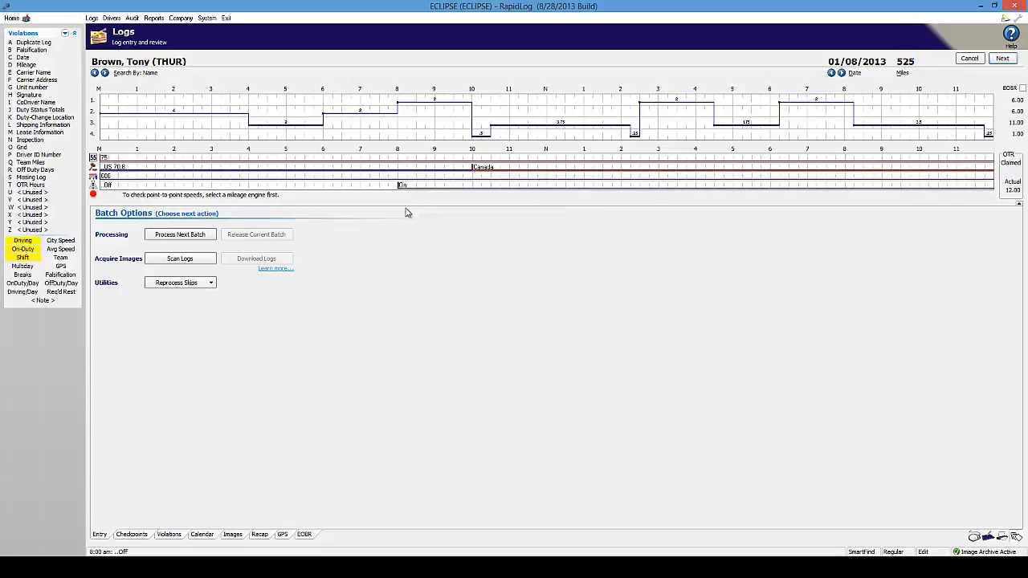
right_click(473, 187)
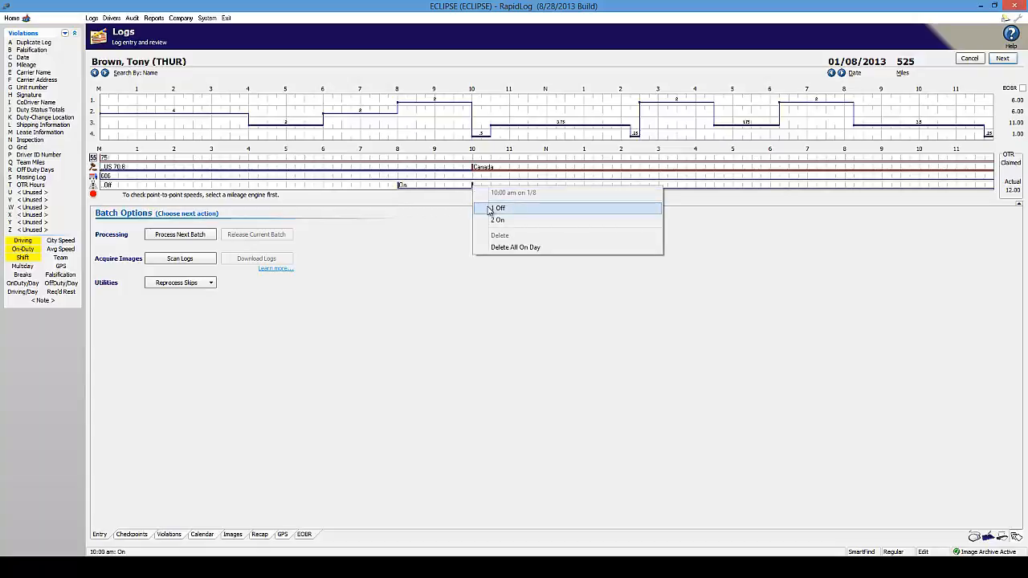
left_click(490, 209)
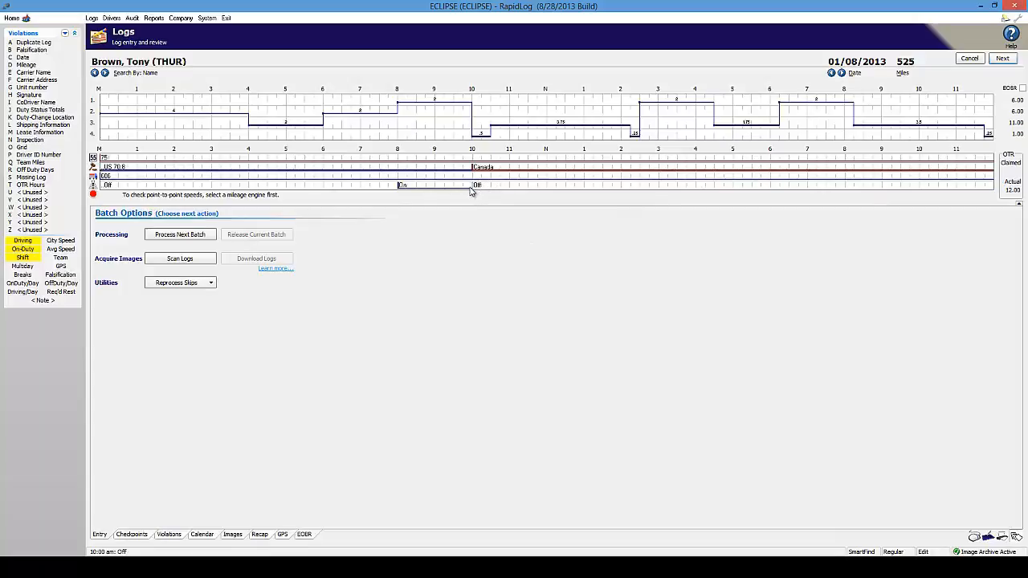
left_click(548, 249)
- Add On at 2:30 pm, Off at 4:30 pm, On at 6:15 pm, and Off at 8:15 pm
right_click(641, 188)
left_click(660, 212)
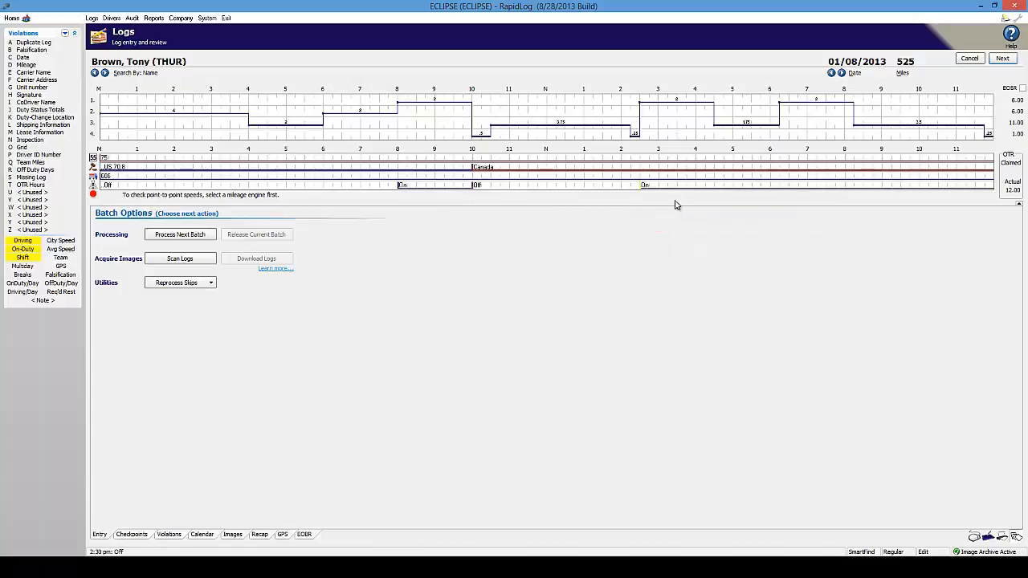
right_click(715, 188)
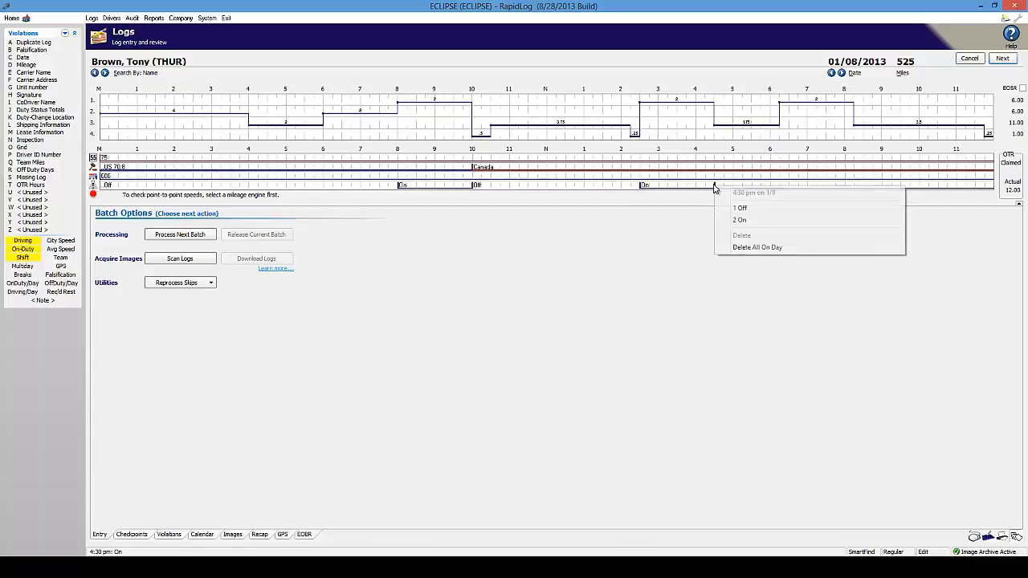
left_click(738, 206)
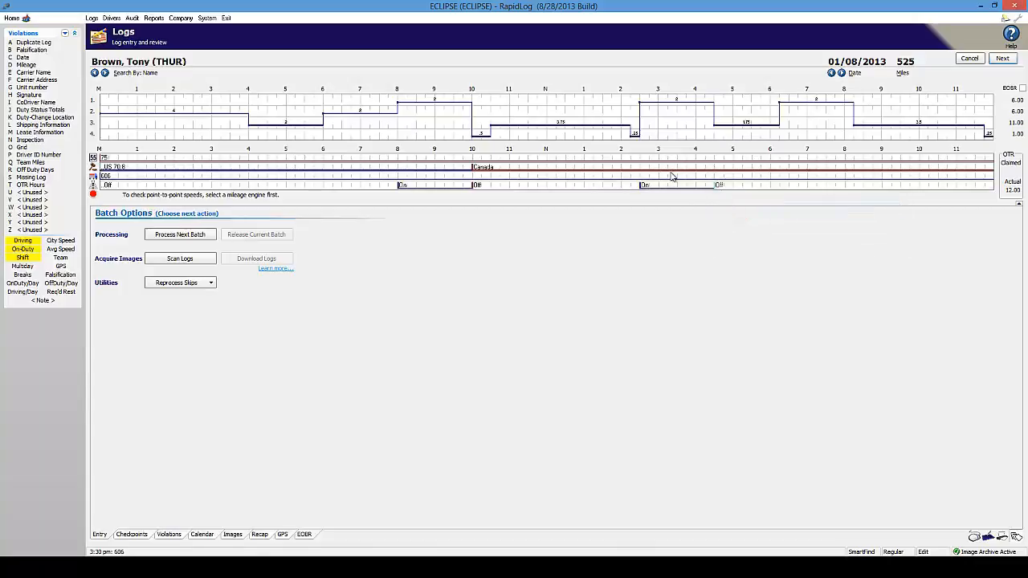
right_click(779, 187)
left_click(808, 220)
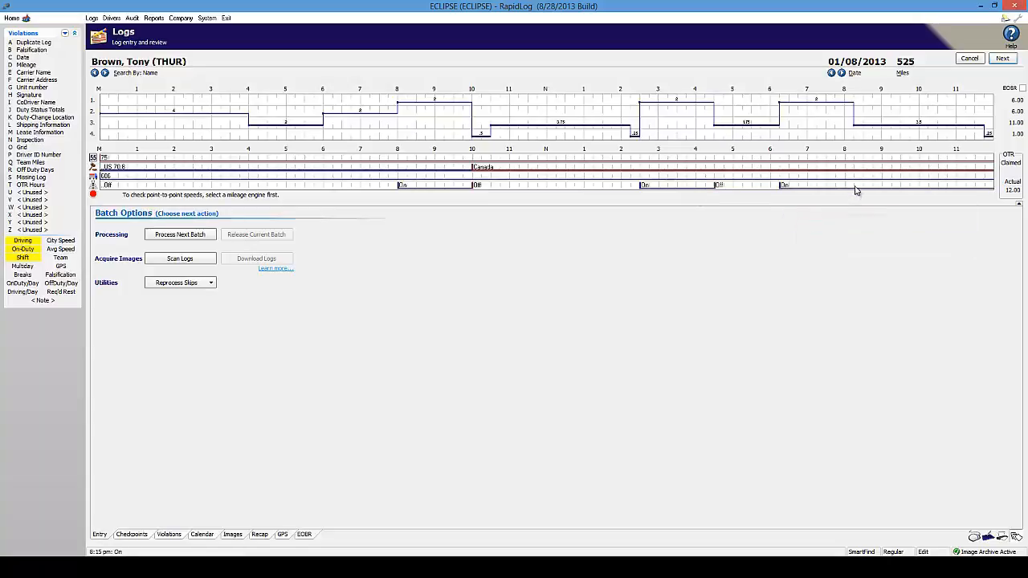
right_click(855, 190)
left_click(871, 213)
right_click(473, 187)
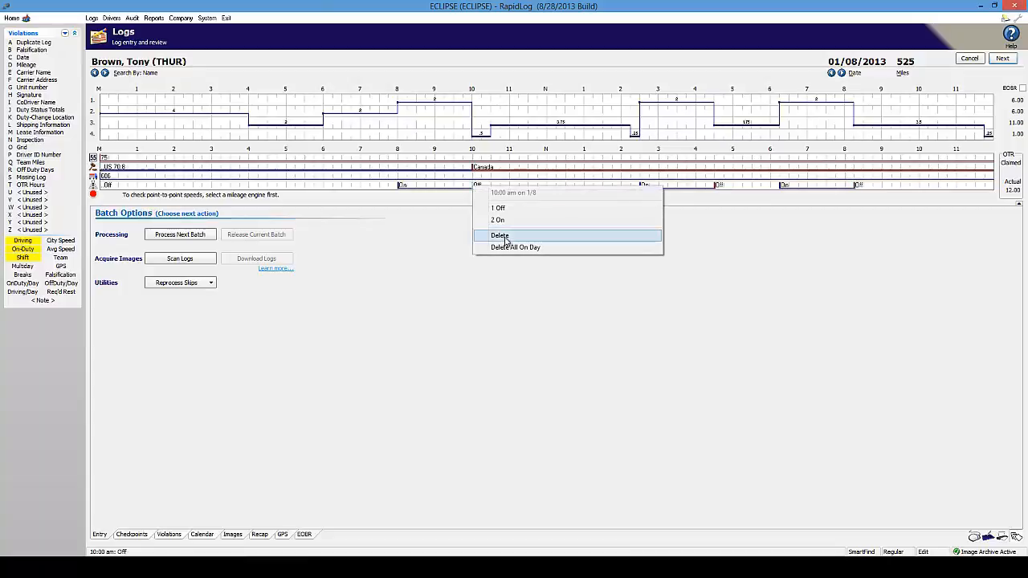
left_click(501, 235)
right_click(482, 187)
left_click(541, 208)
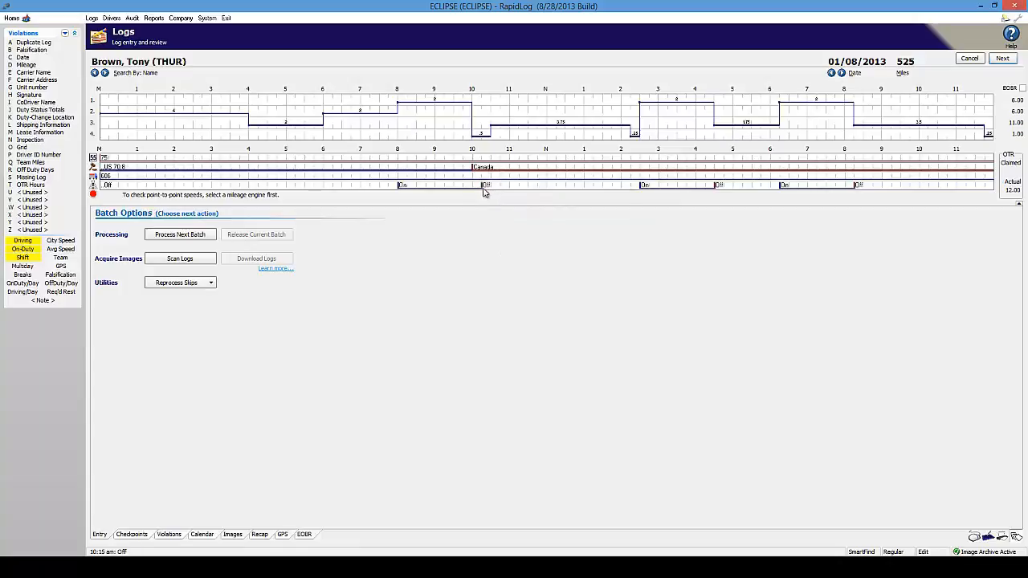
right_click(475, 188)
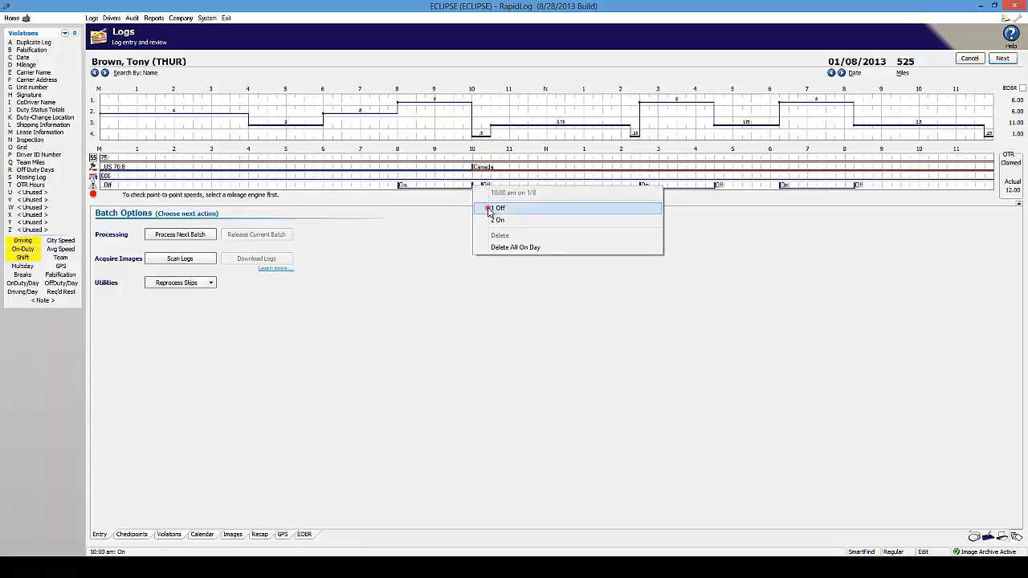
left_click(486, 208)
right_click(483, 189)
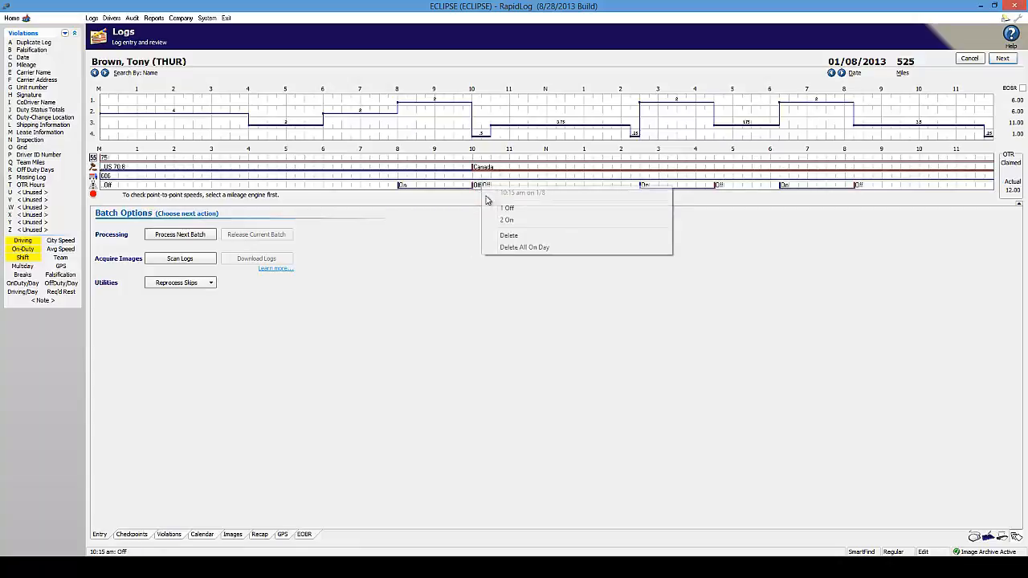
left_click(518, 235)
left_click(498, 222)
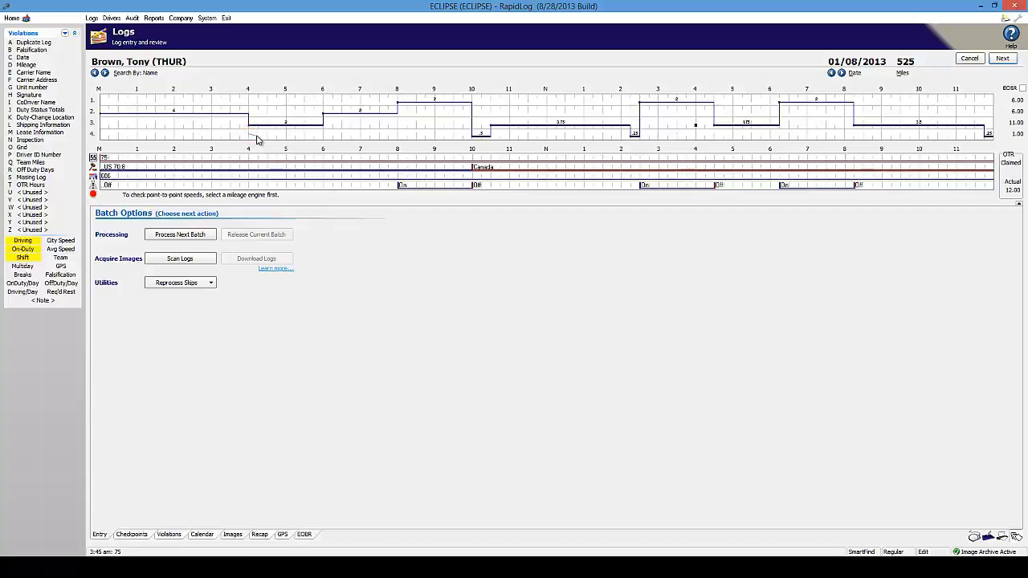
- Switch the 4–6 am stretch from driving to on duty, then go back to the 01/07/2013 log
left_click(323, 136)
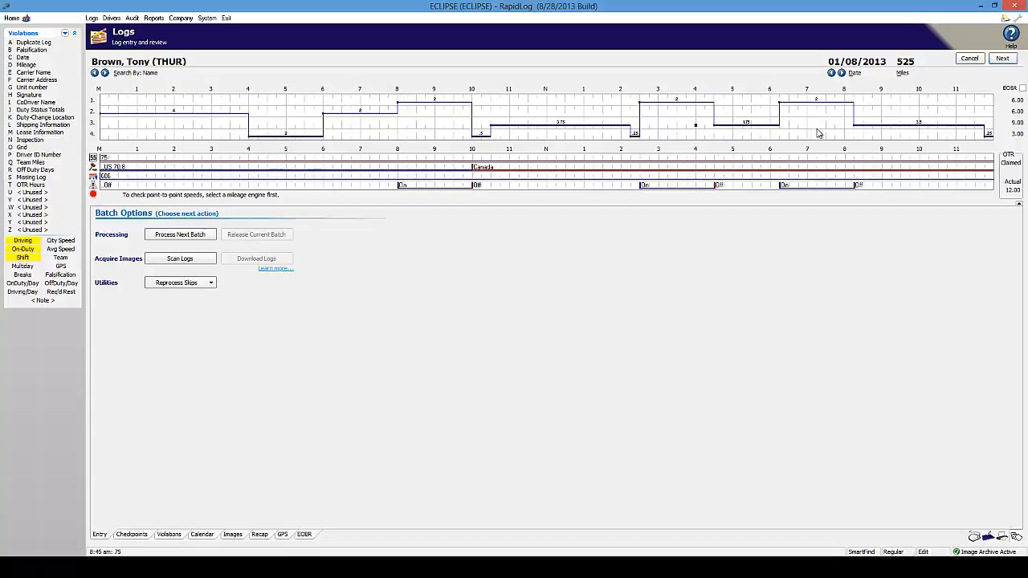
left_click(830, 72)
- Return to the 525-mile 01/08/2013 log and flag a Signature violation on it
left_click(841, 73)
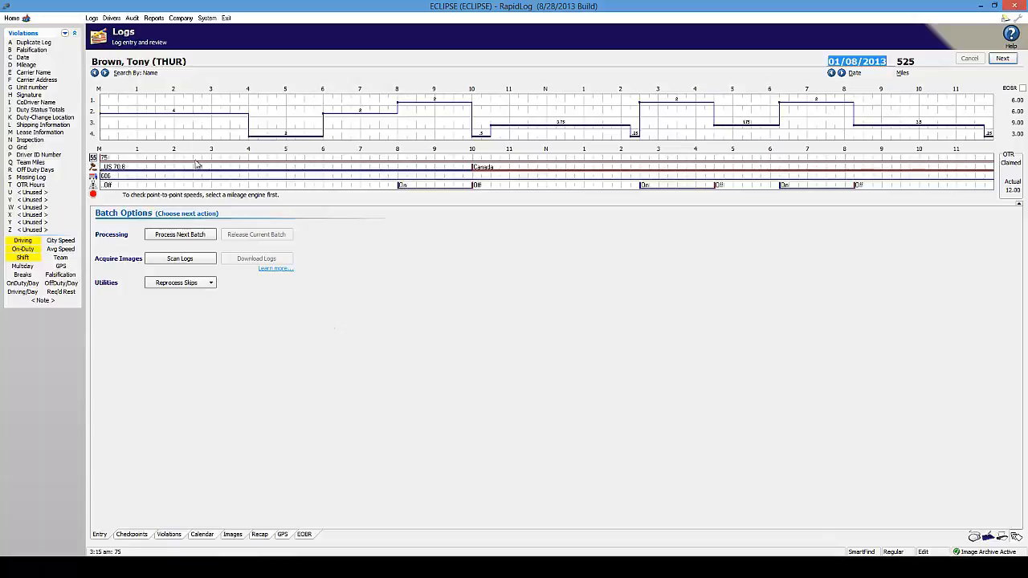
left_click(21, 95)
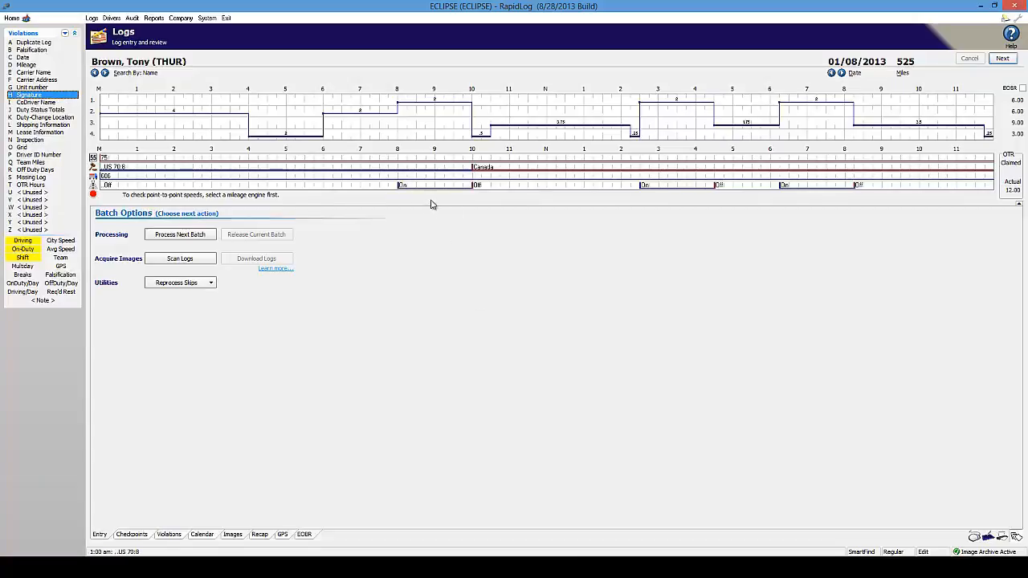
- Clear the Signature flag and change the 01/08/2013 log's miles from 525 to 500
left_click(46, 94)
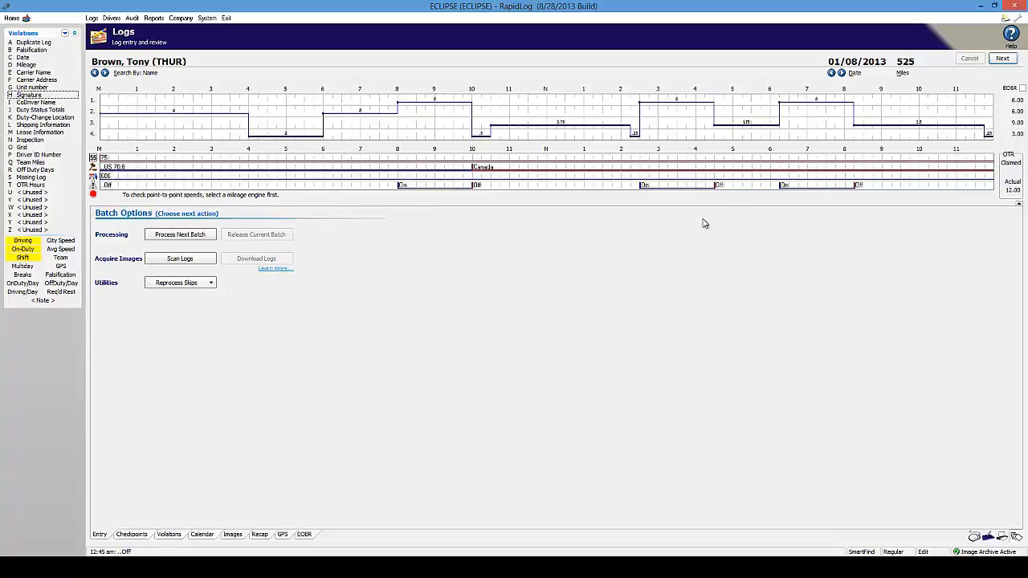
left_click(912, 61)
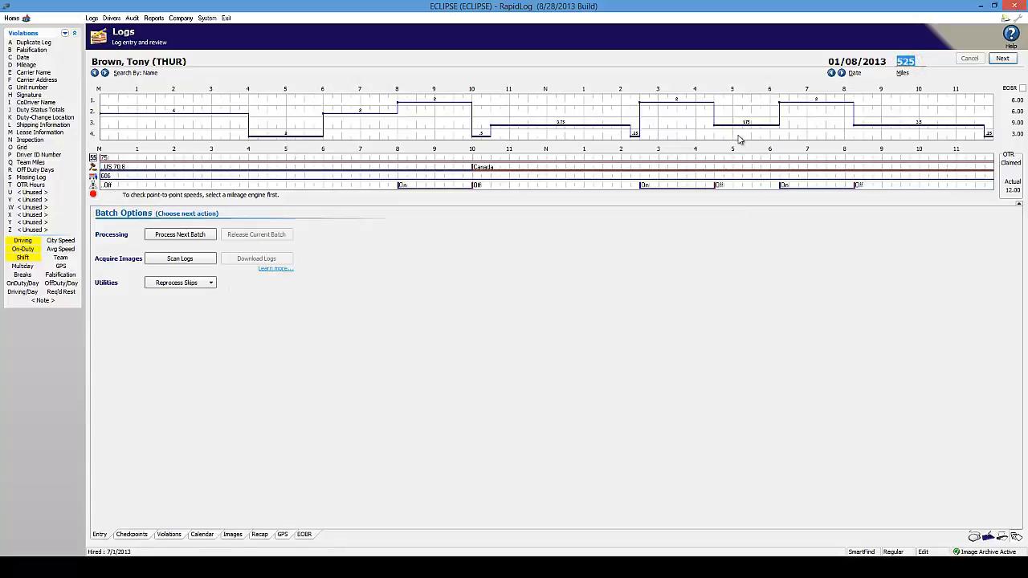
type("500")
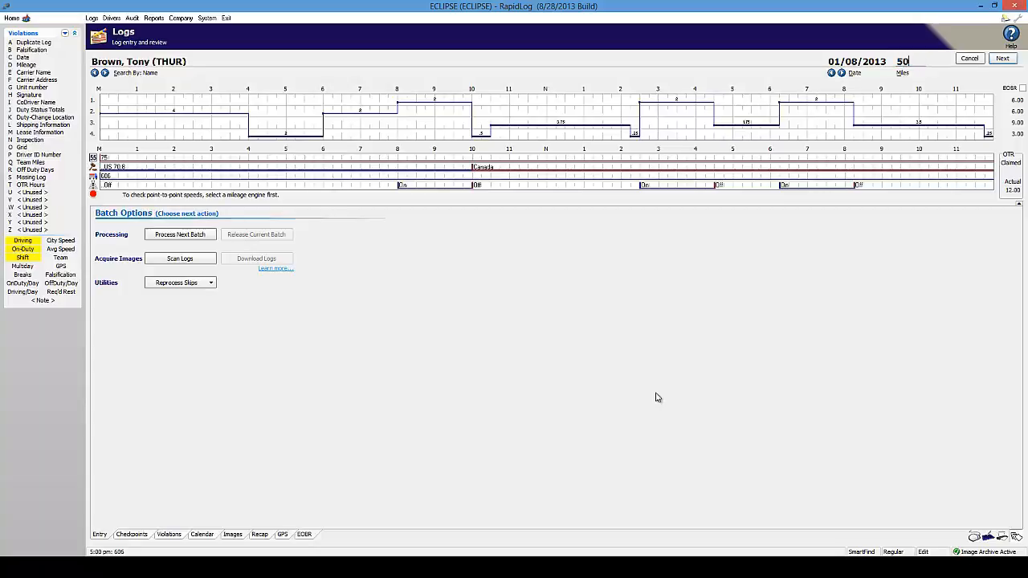
left_click(831, 72)
left_click(841, 72)
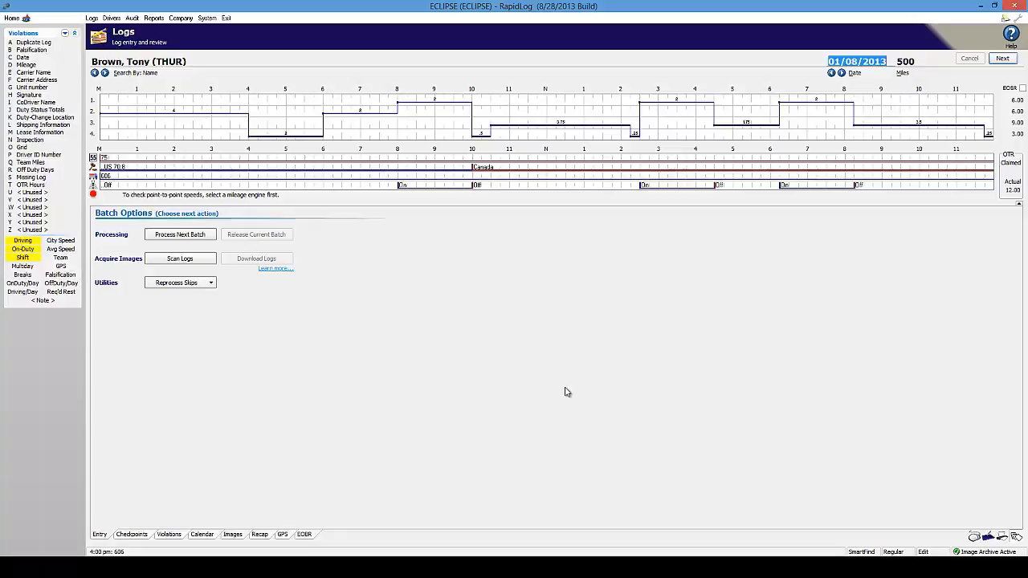
left_click(1017, 18)
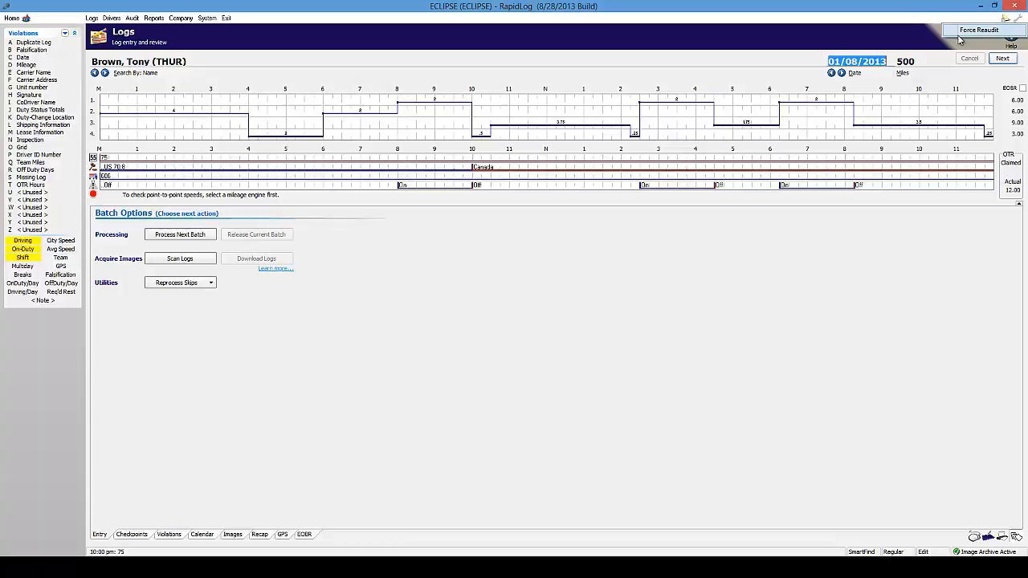
left_click(886, 39)
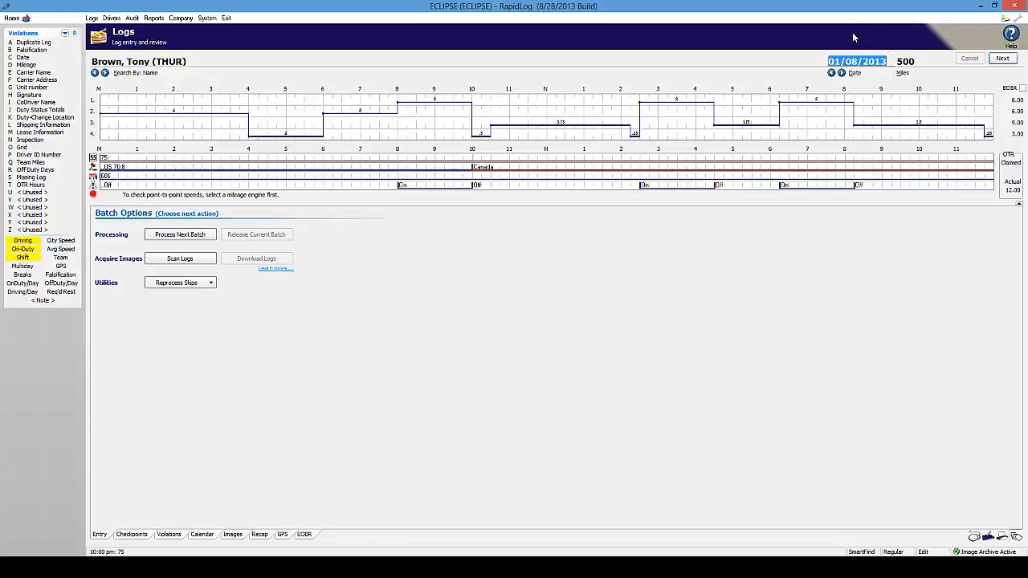
- Delete the 01/08/2013 log's scanned image and re-expand the on/off rows under the graph
left_click(232, 534)
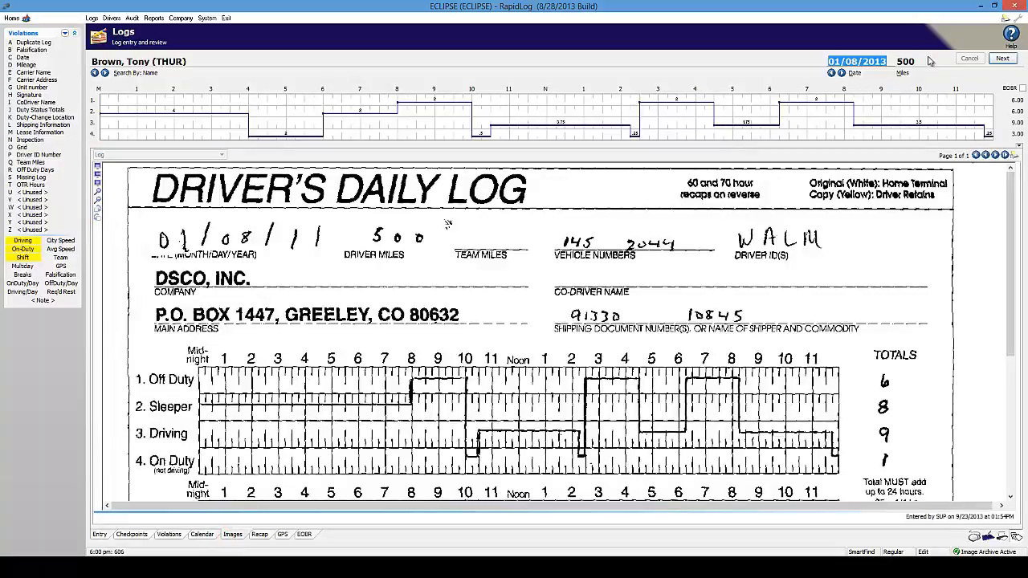
left_click(1021, 18)
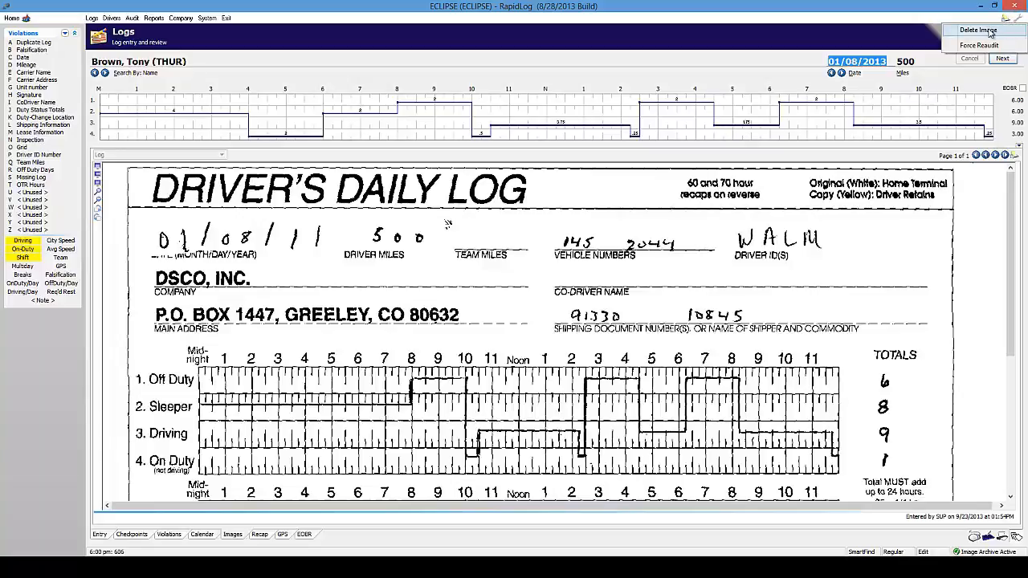
left_click(986, 32)
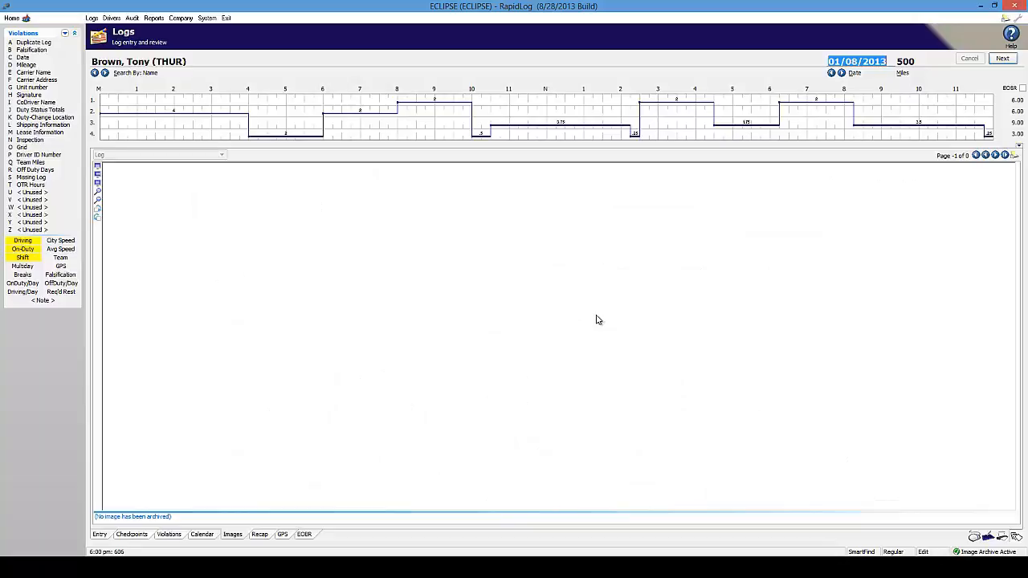
left_click(1015, 145)
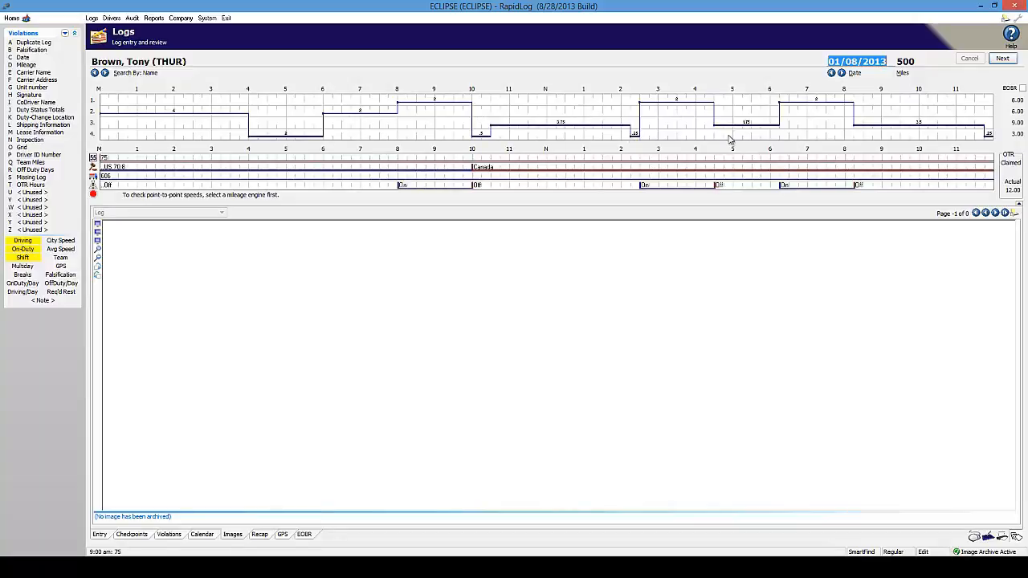
- Change the 01/08/2013 log's type from Regular to Unentered
left_click(899, 552)
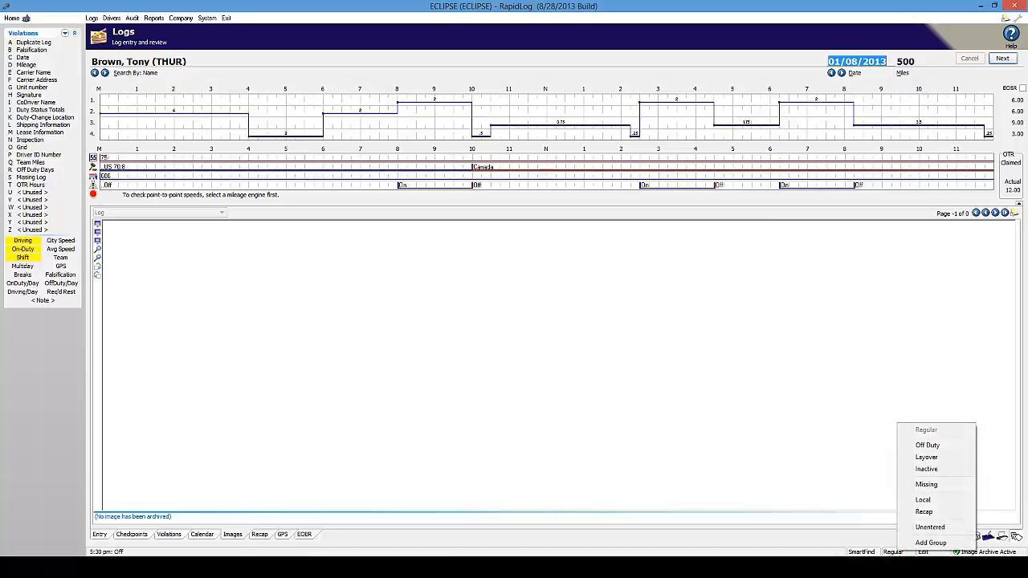
left_click(930, 526)
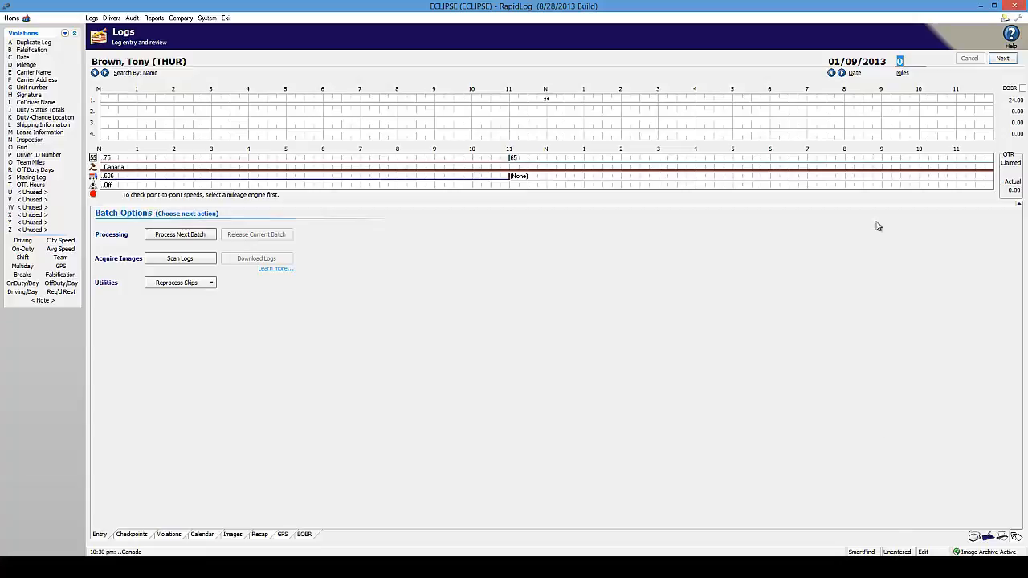
- Step through the dates back to the 616-mile 01/07/2013 log
left_click(841, 73)
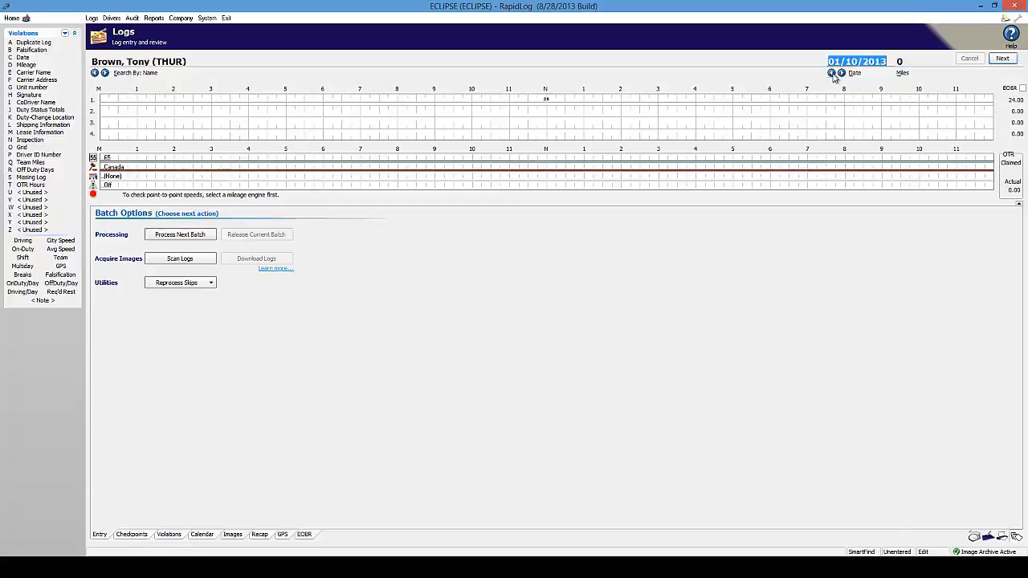
left_click(832, 74)
left_click(832, 73)
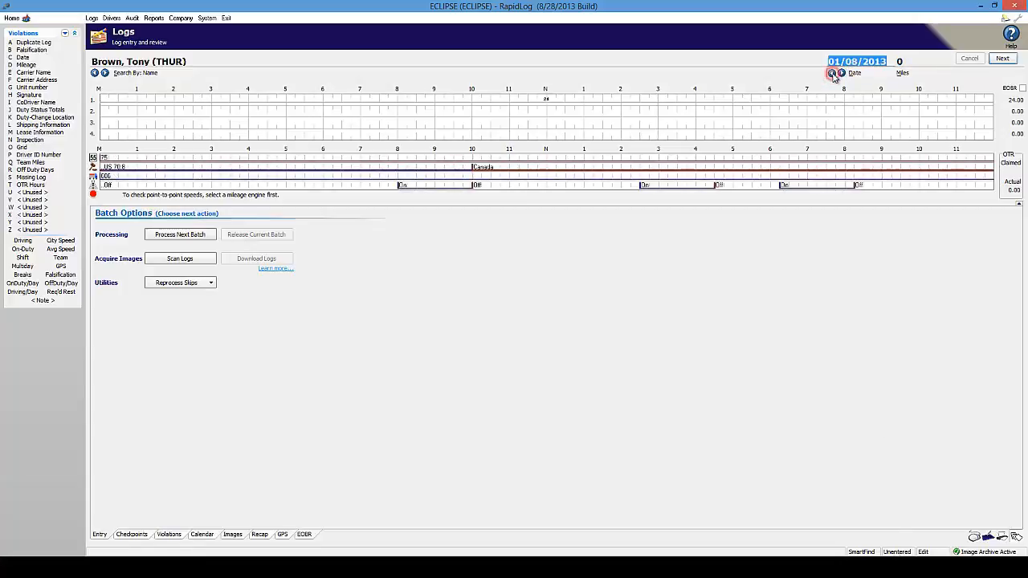
left_click(832, 73)
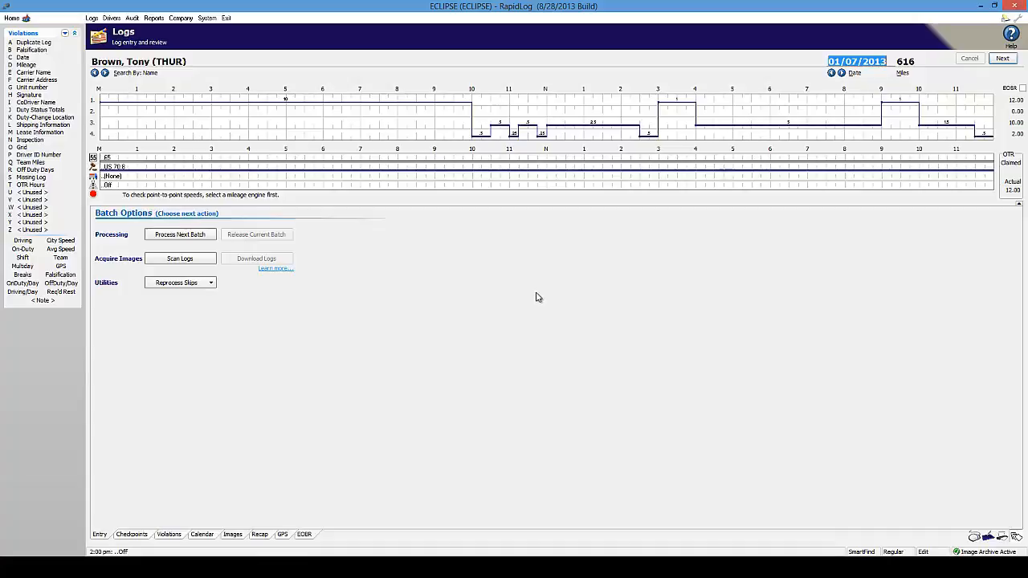
- Show the 01/07/2013 scanned Driver's Daily Log image and cancel its Print Images dialog
left_click(233, 534)
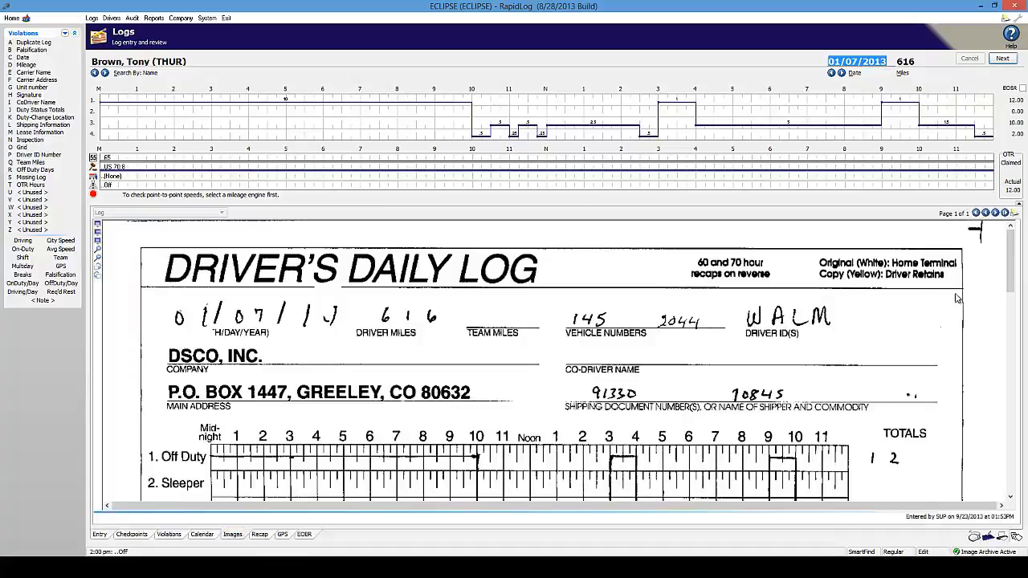
left_click(1015, 214)
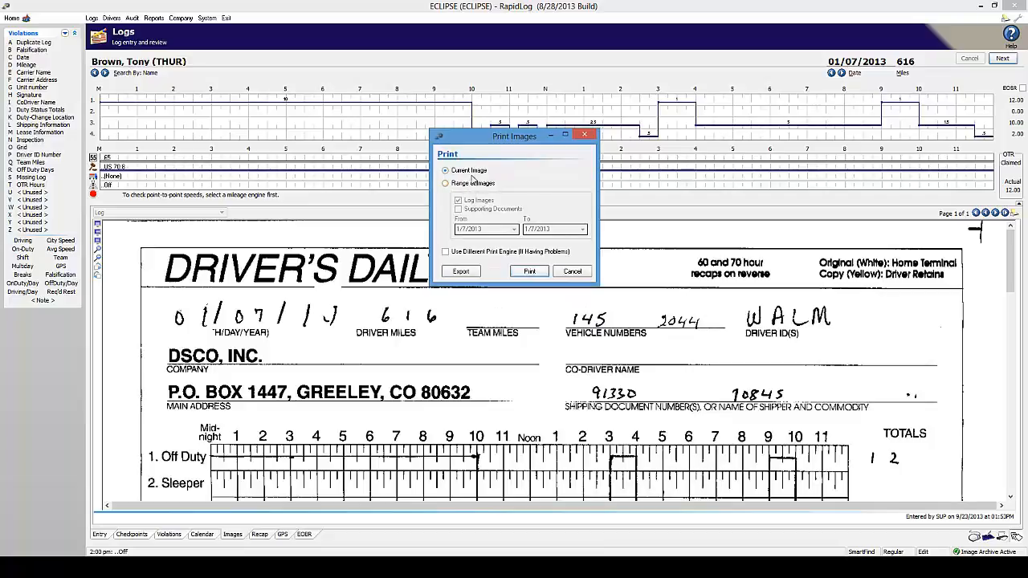
left_click(571, 272)
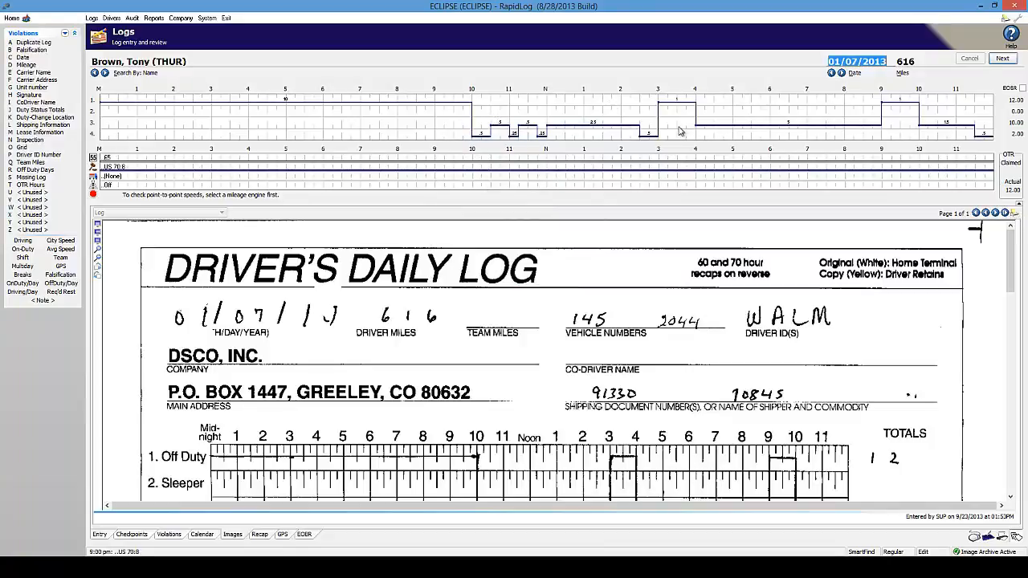
left_click(1006, 20)
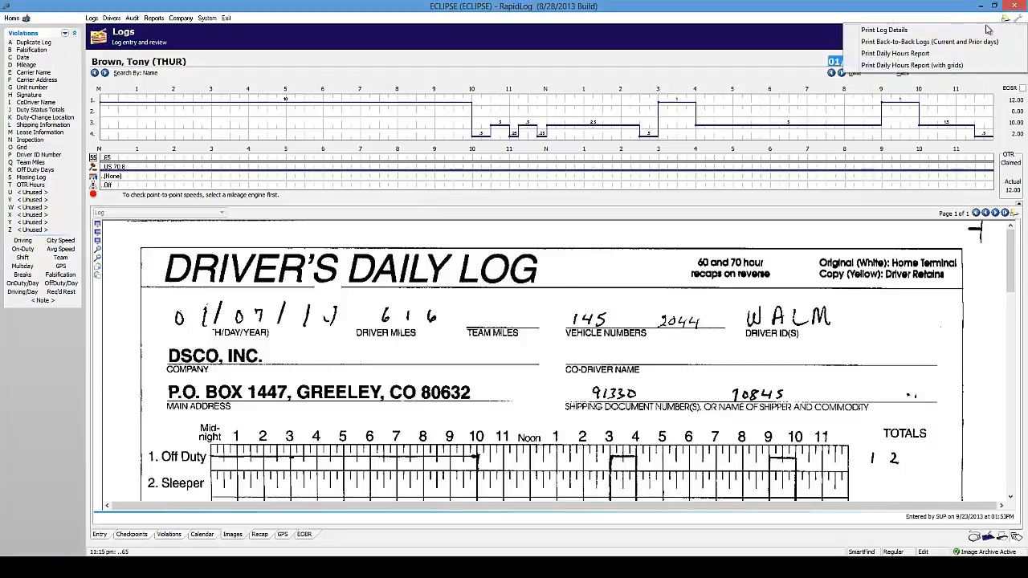
left_click(911, 30)
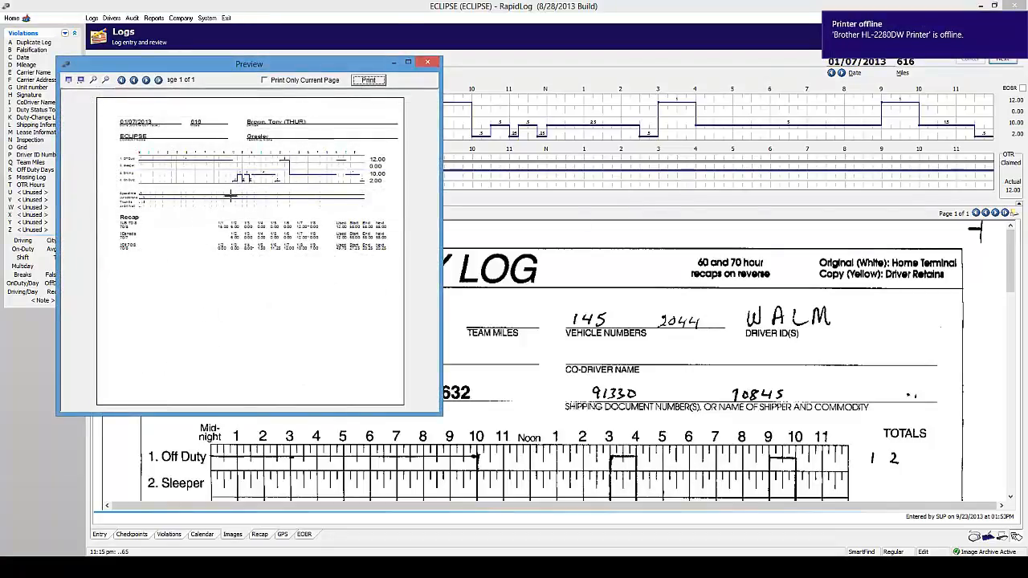
left_click(408, 63)
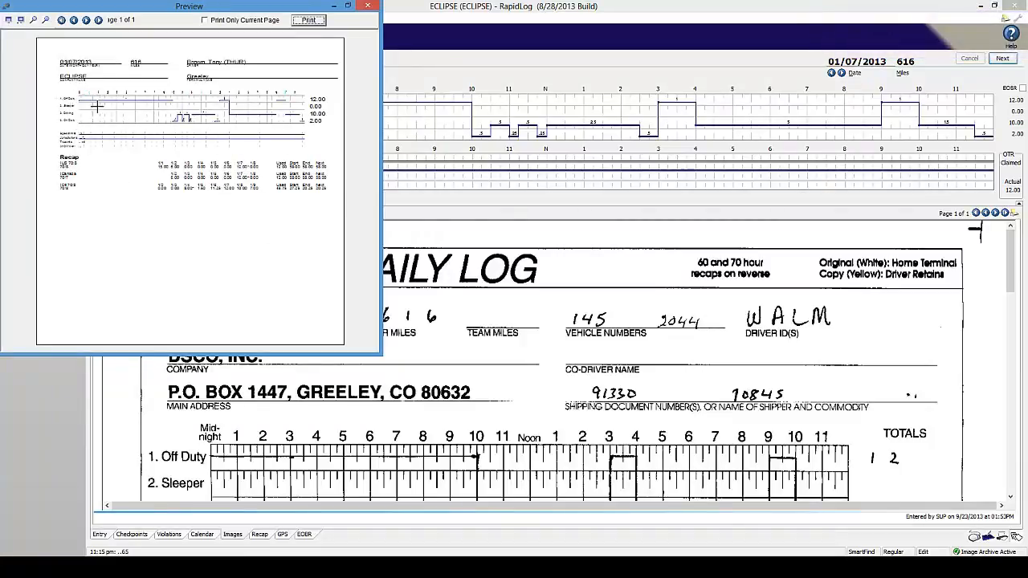
left_click(348, 5)
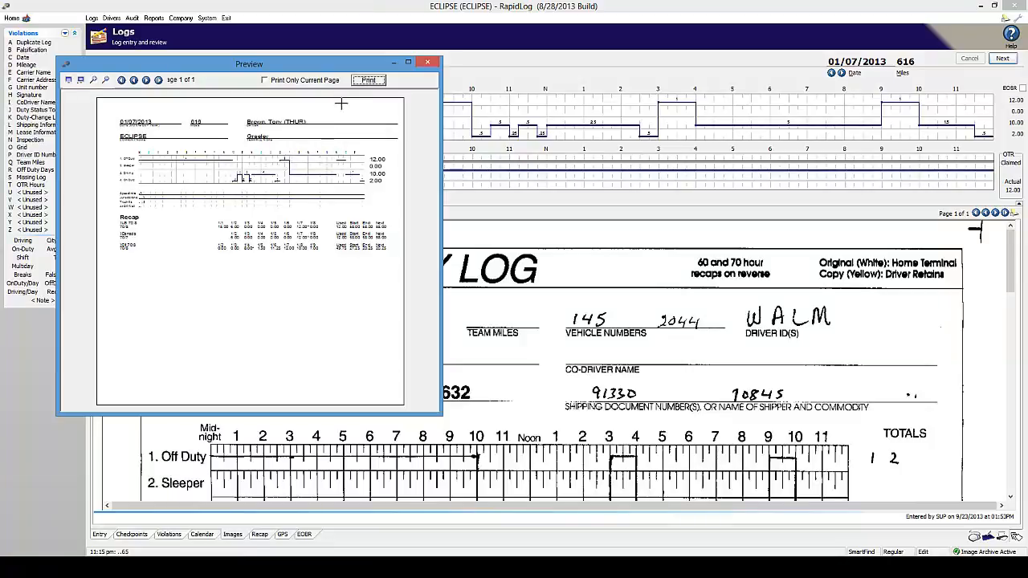
left_click(427, 62)
left_click(1006, 18)
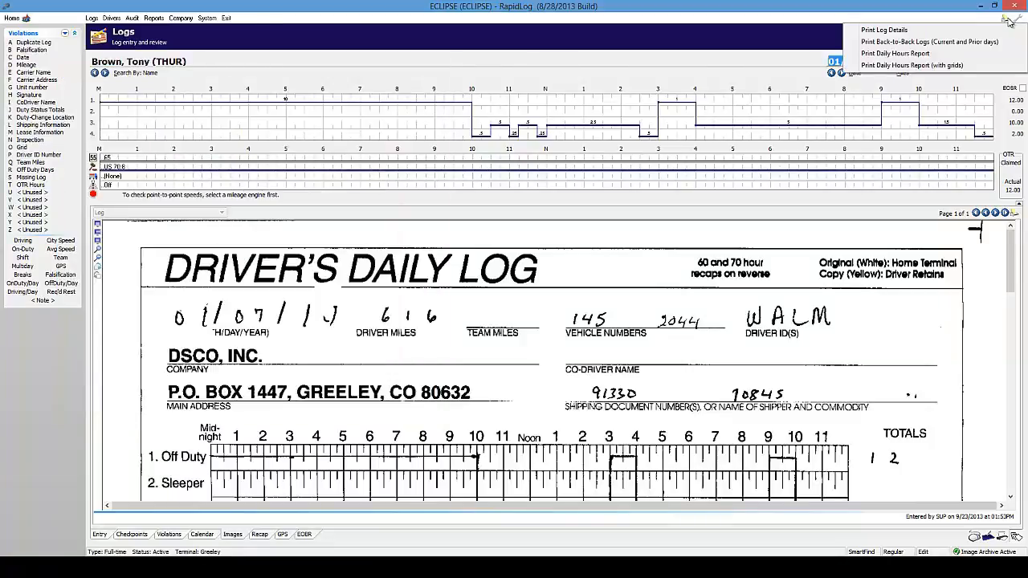
- Preview the Daily Hours Report for 1/7/2013, then close the preview
left_click(932, 54)
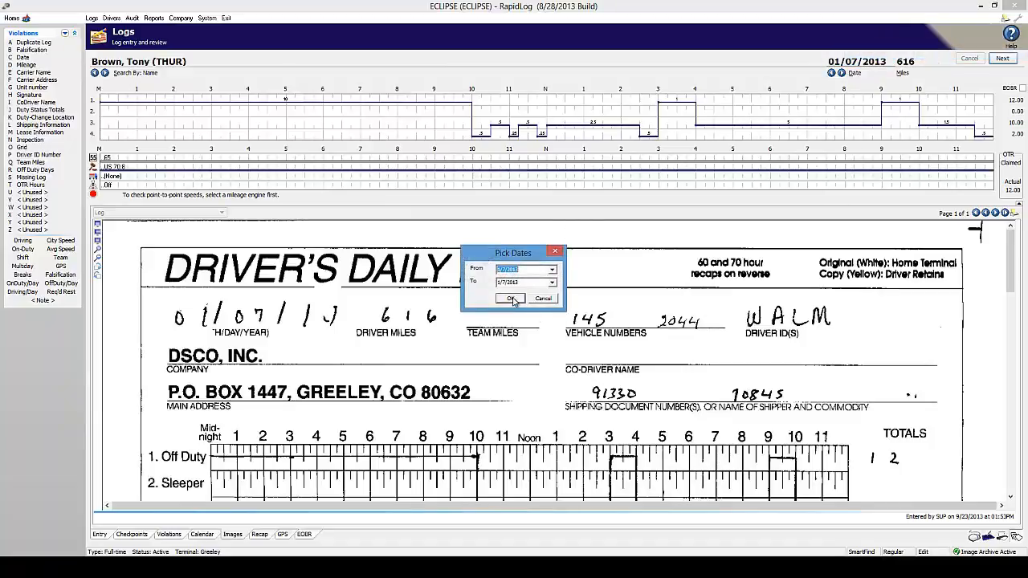
left_click(513, 299)
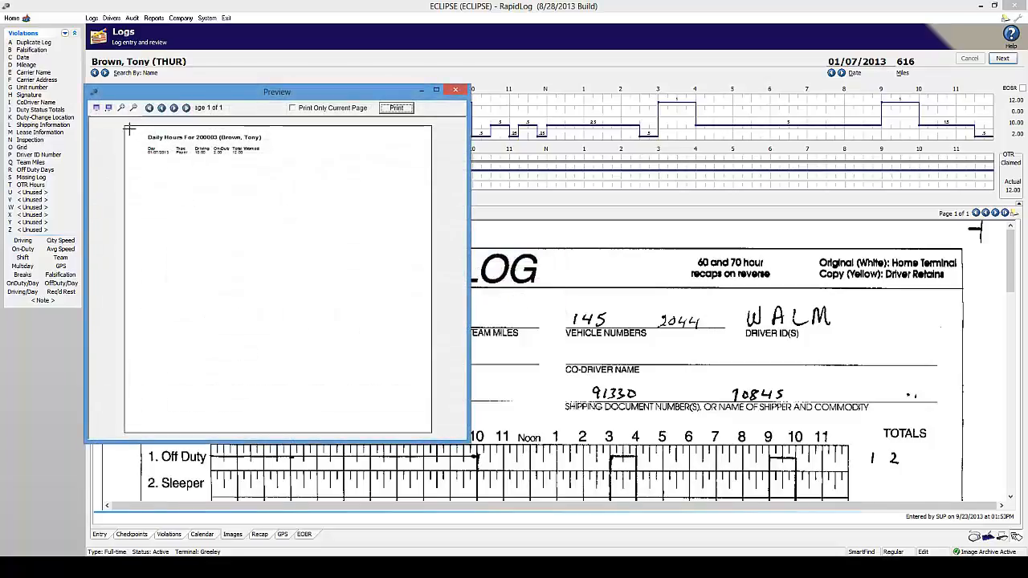
left_click(455, 90)
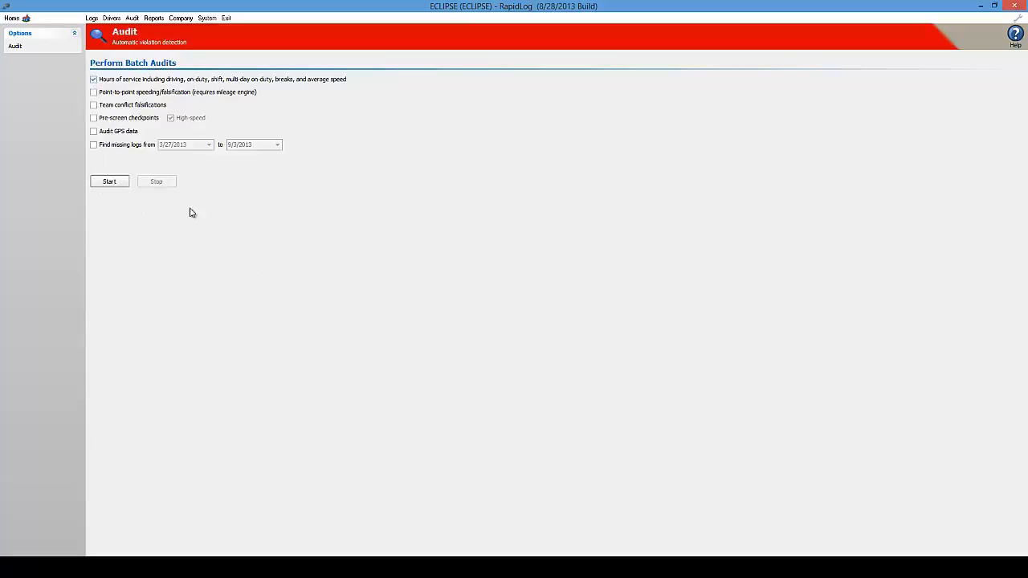
left_click(93, 144)
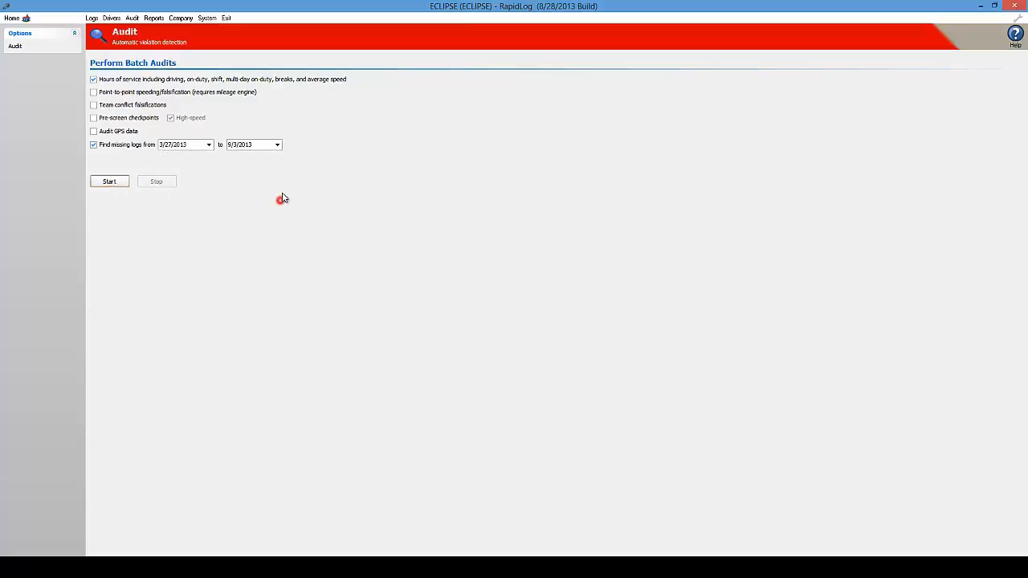
left_click(93, 145)
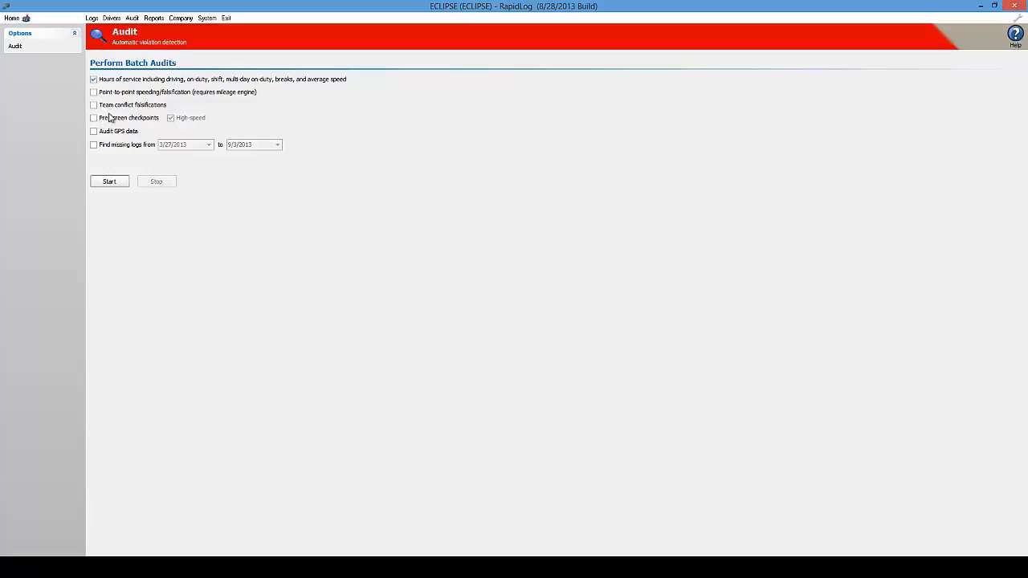
left_click(109, 115)
left_click(108, 115)
- Run a batch audit for missing logs from 7/1/2013 to 9/23/2013
left_click(94, 146)
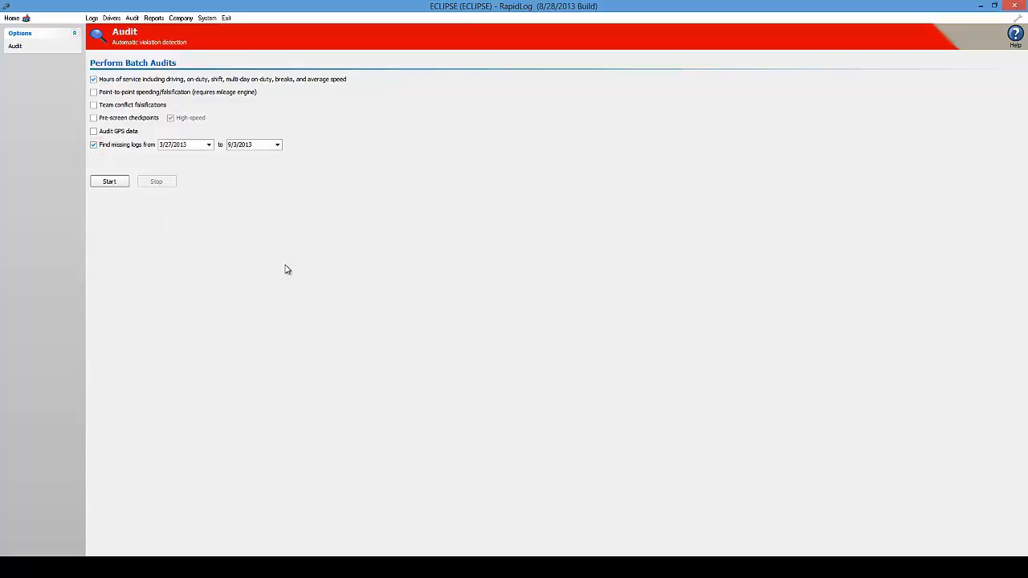
left_click(210, 145)
left_click(207, 157)
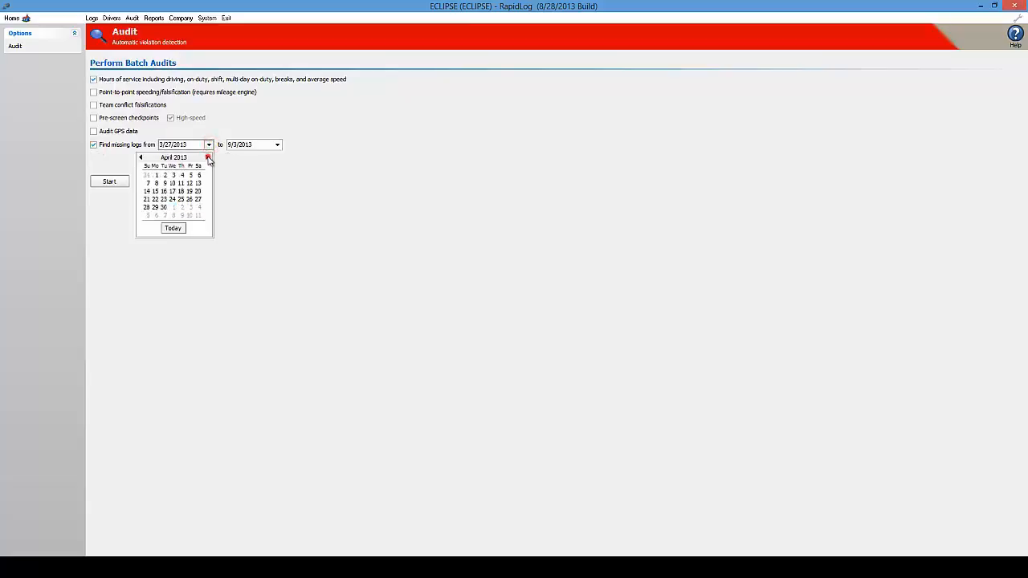
left_click(207, 157)
left_click(208, 157)
left_click(207, 158)
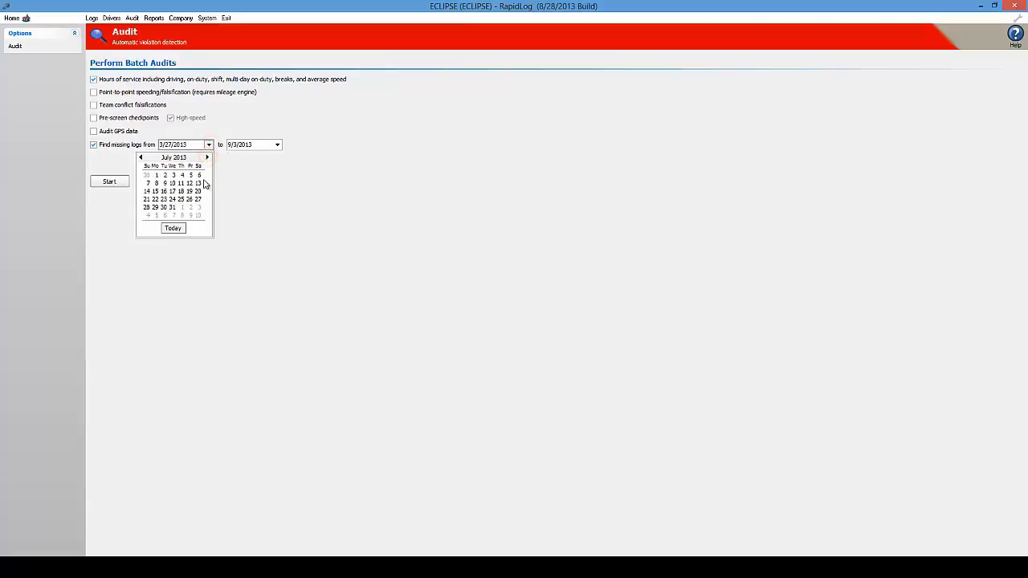
left_click(156, 175)
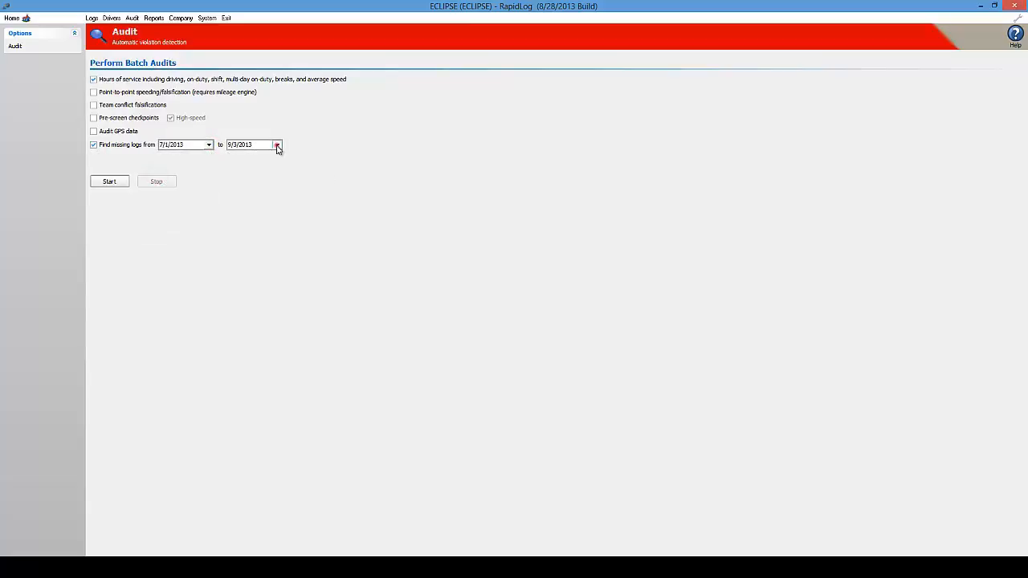
left_click(277, 145)
left_click(243, 229)
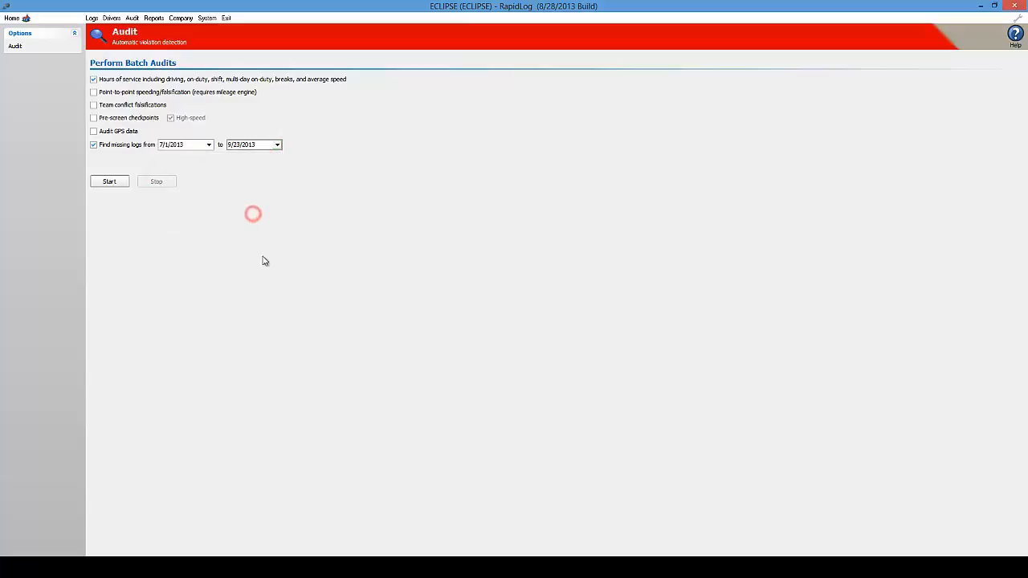
left_click(110, 182)
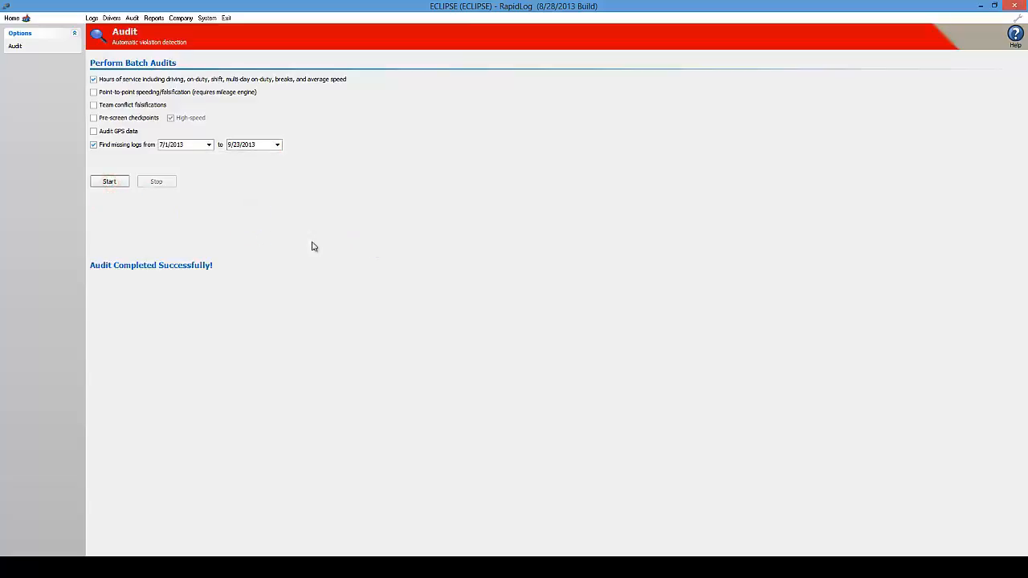
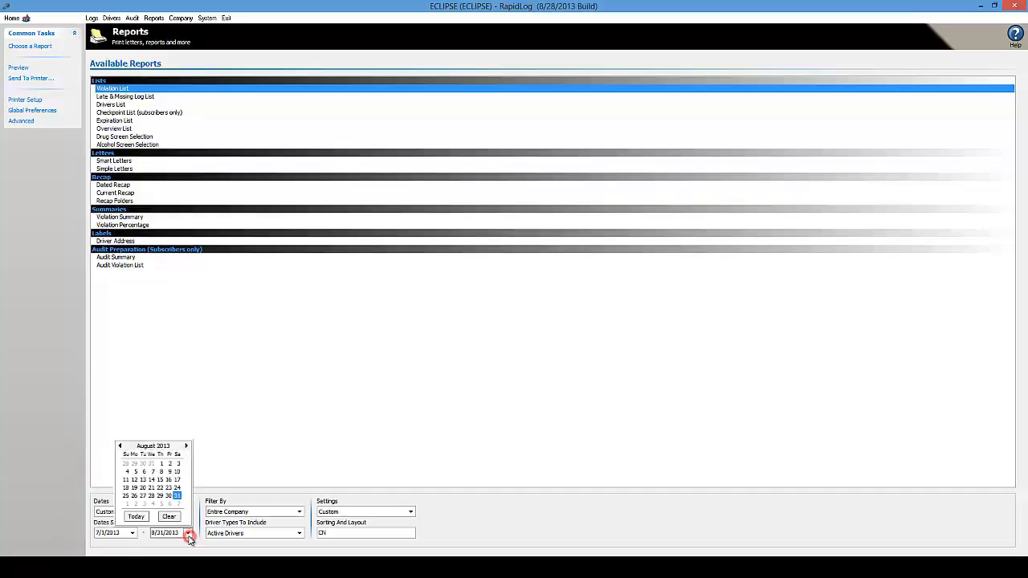
- Set the Violation List report's end date to today, 9/23/2013
left_click(135, 516)
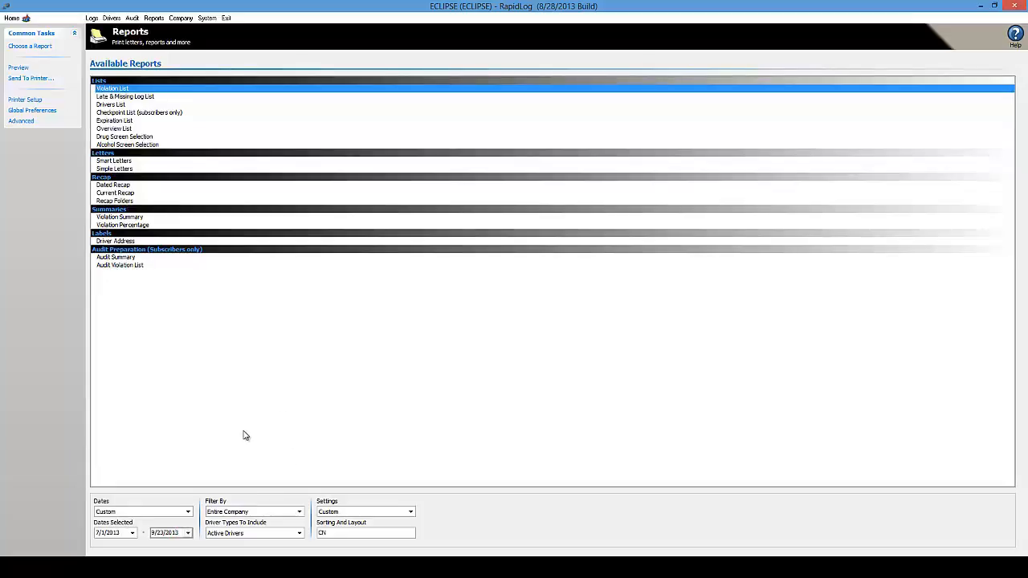
- Keep the Entire Company filter and set Driver Types To Include to All Drivers
left_click(303, 513)
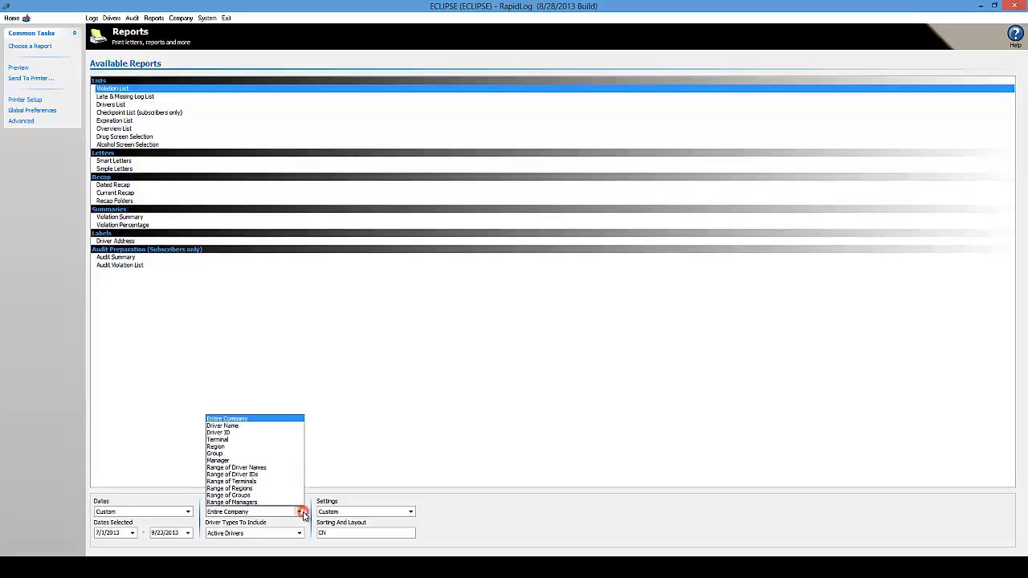
left_click(255, 421)
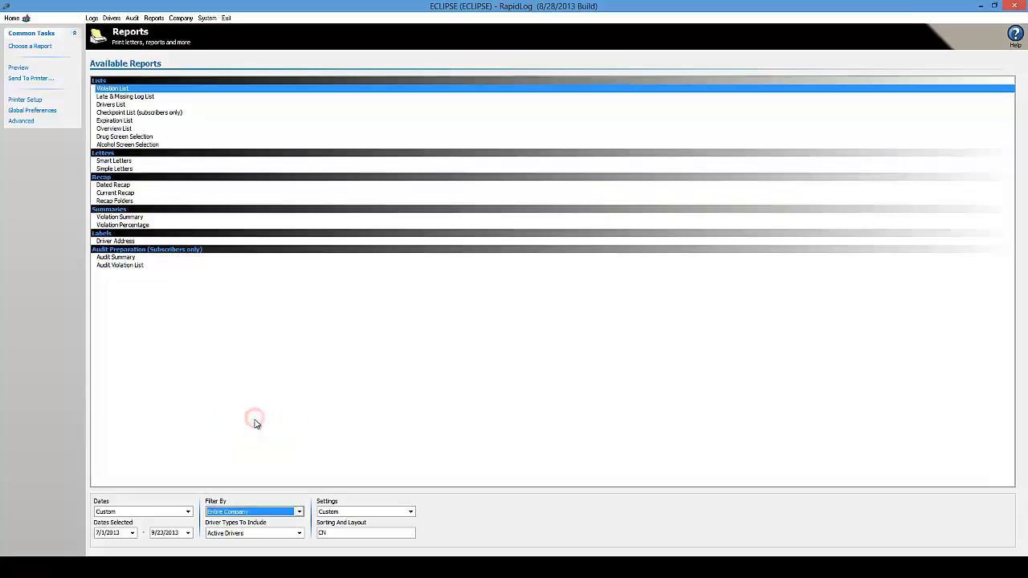
left_click(299, 533)
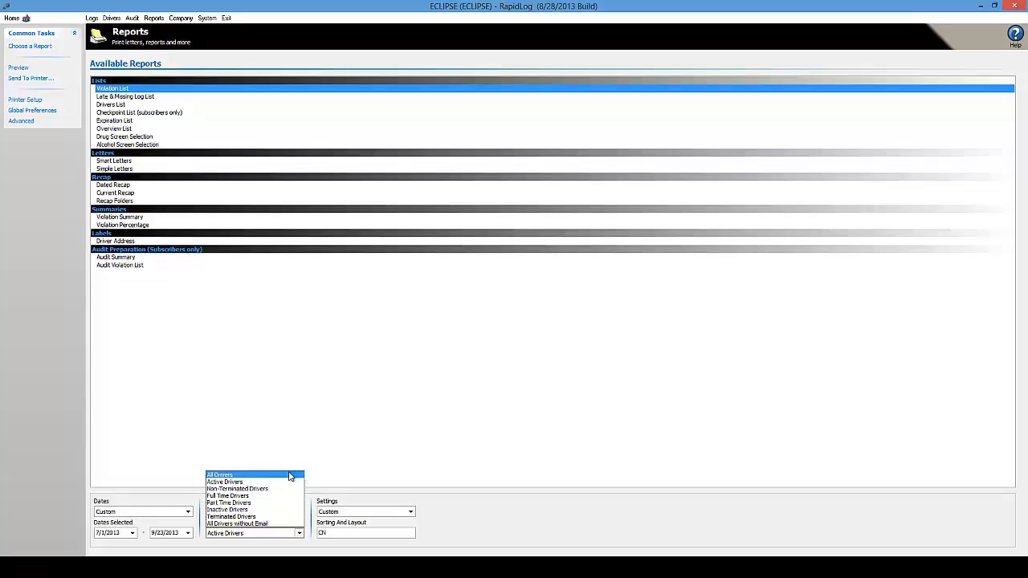
left_click(290, 477)
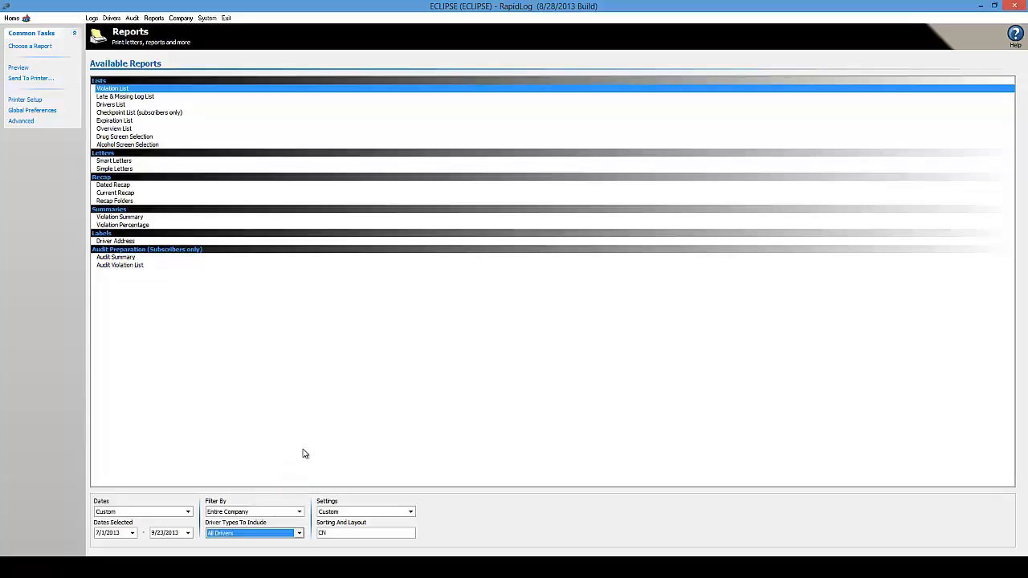
left_click(302, 451)
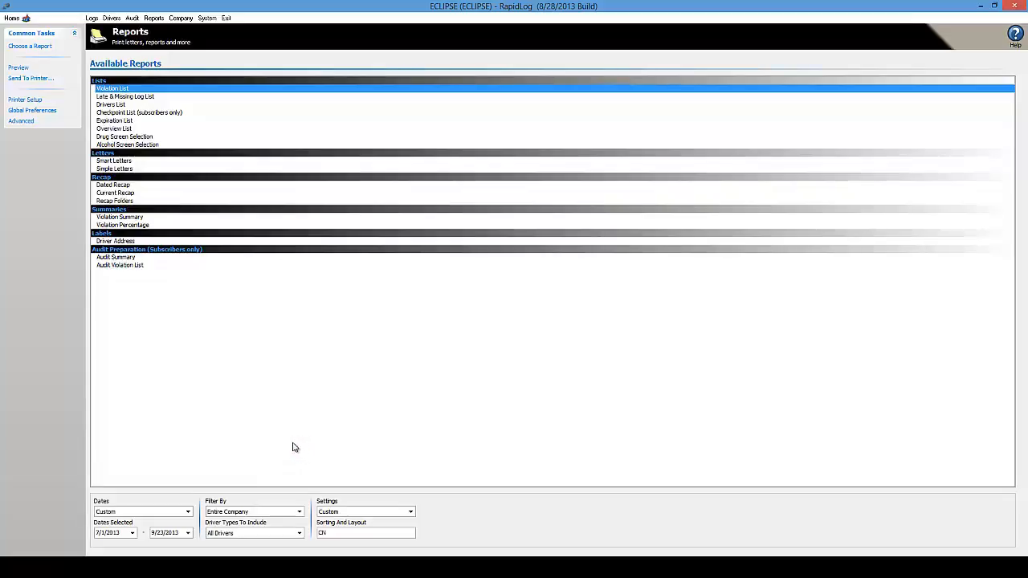
left_click(25, 70)
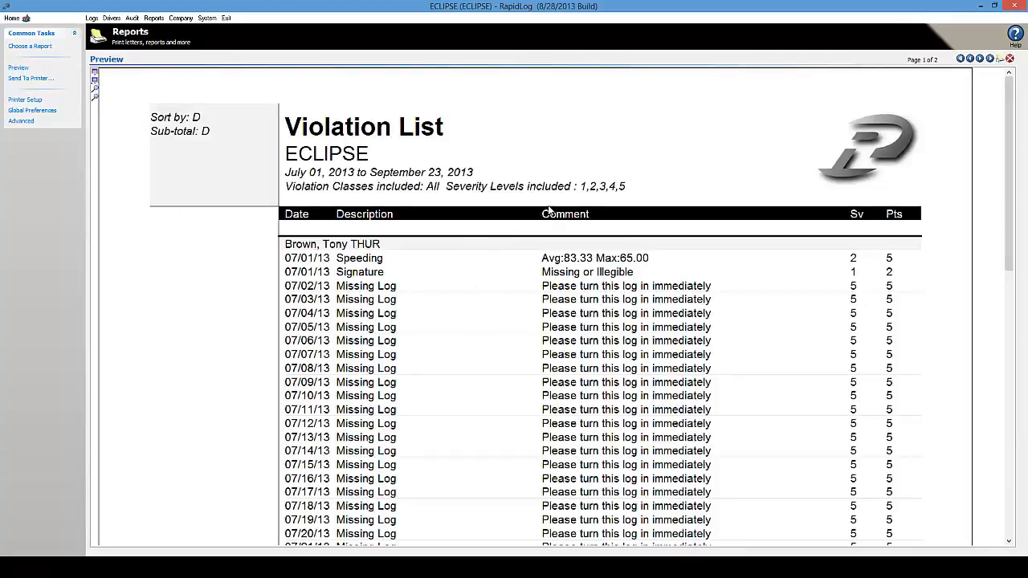
left_click(1000, 61)
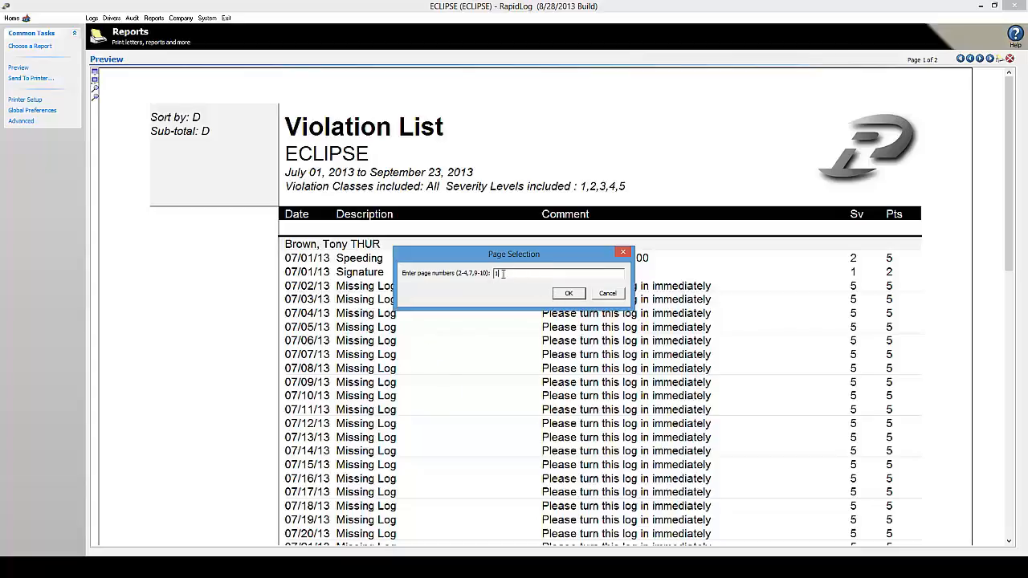
left_click(607, 293)
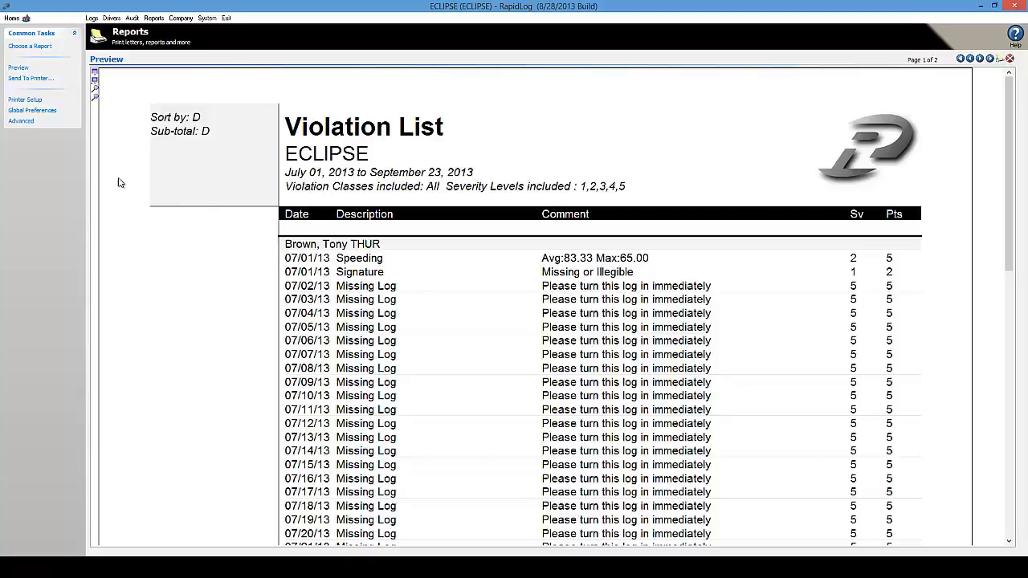
left_click(40, 46)
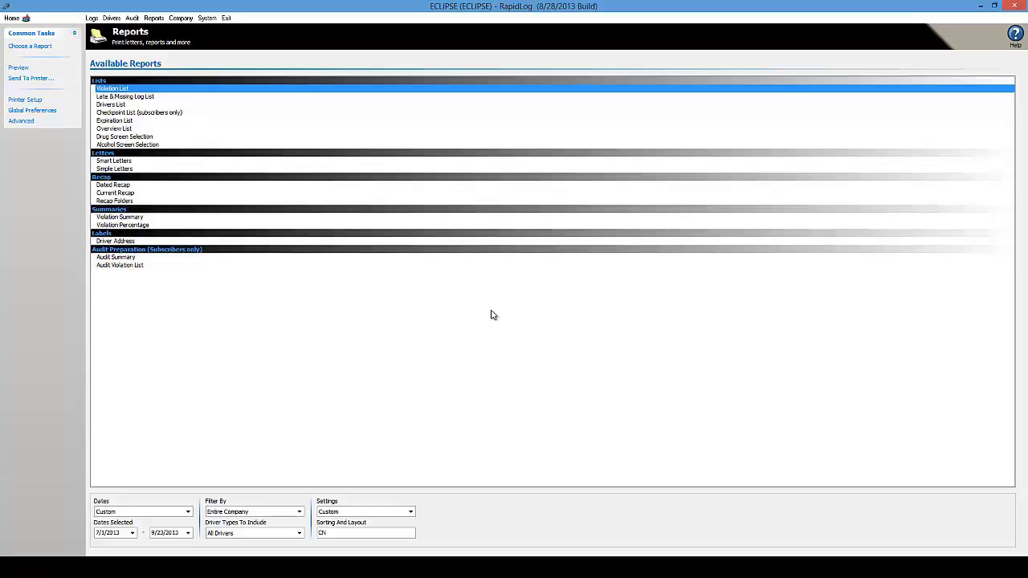
left_click(19, 68)
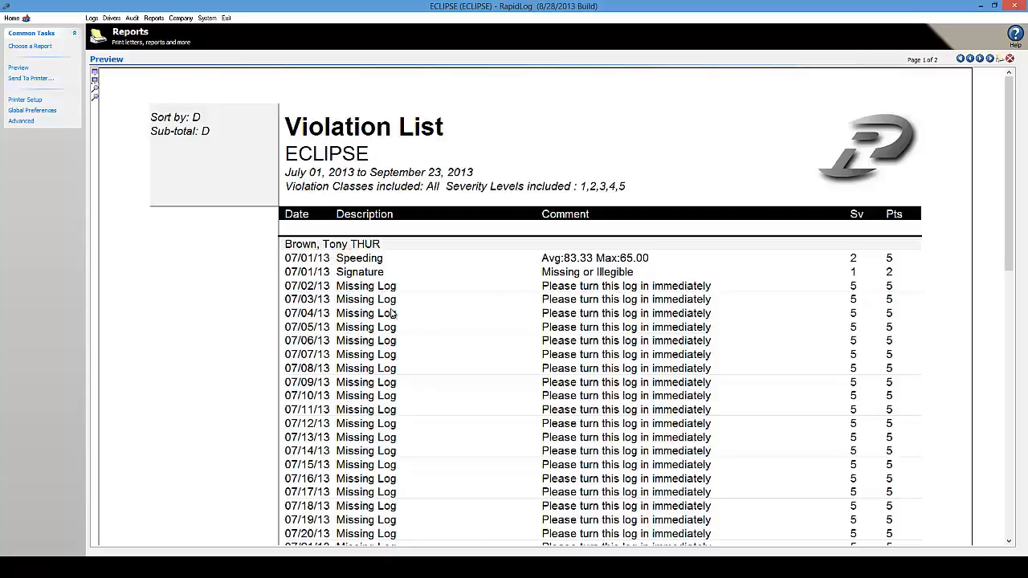
left_click(323, 275)
left_click(362, 364)
left_click(360, 329)
left_click(1009, 294)
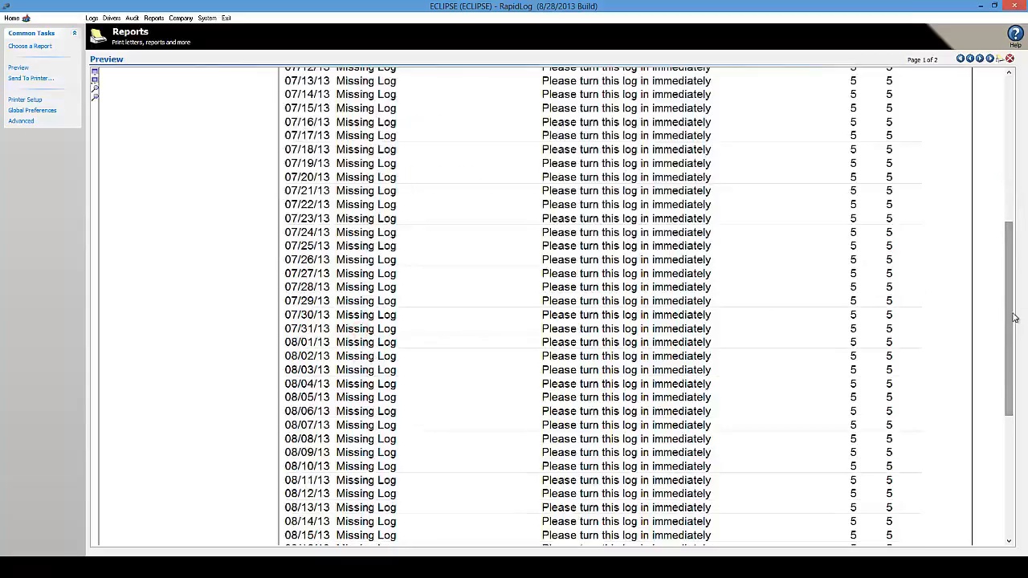
left_click_drag(1016, 366, 1019, 146)
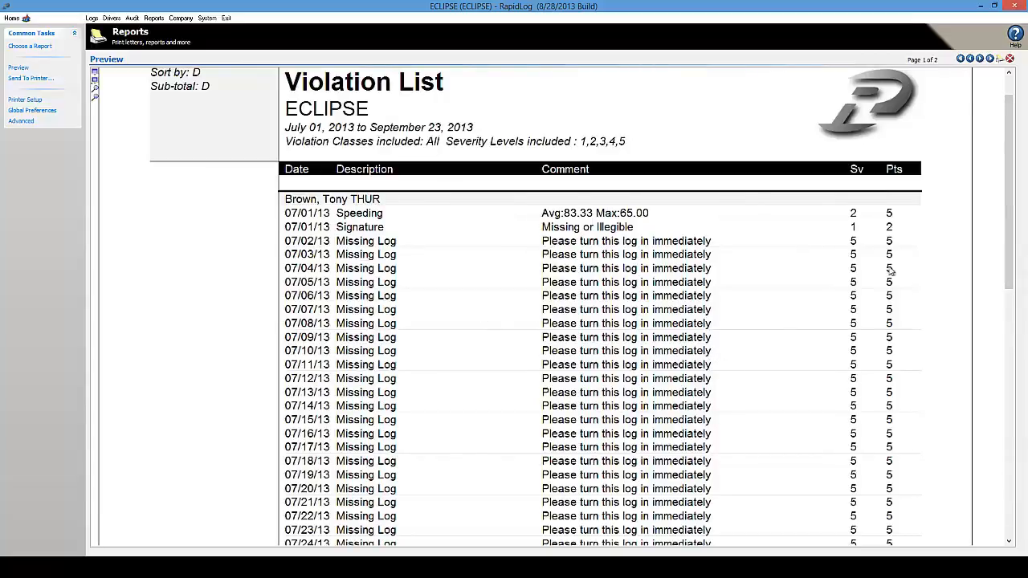
left_click(980, 59)
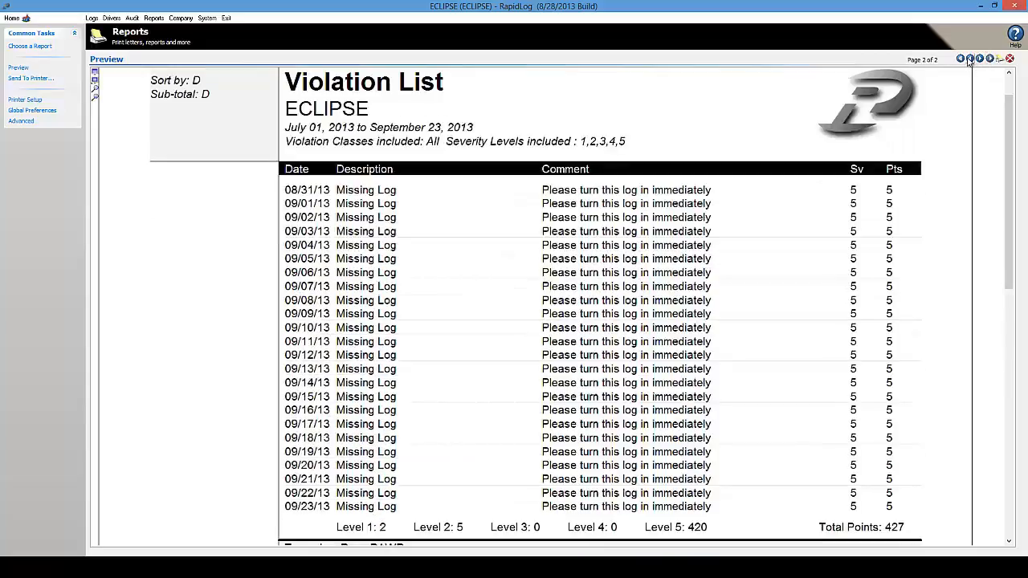
left_click(970, 59)
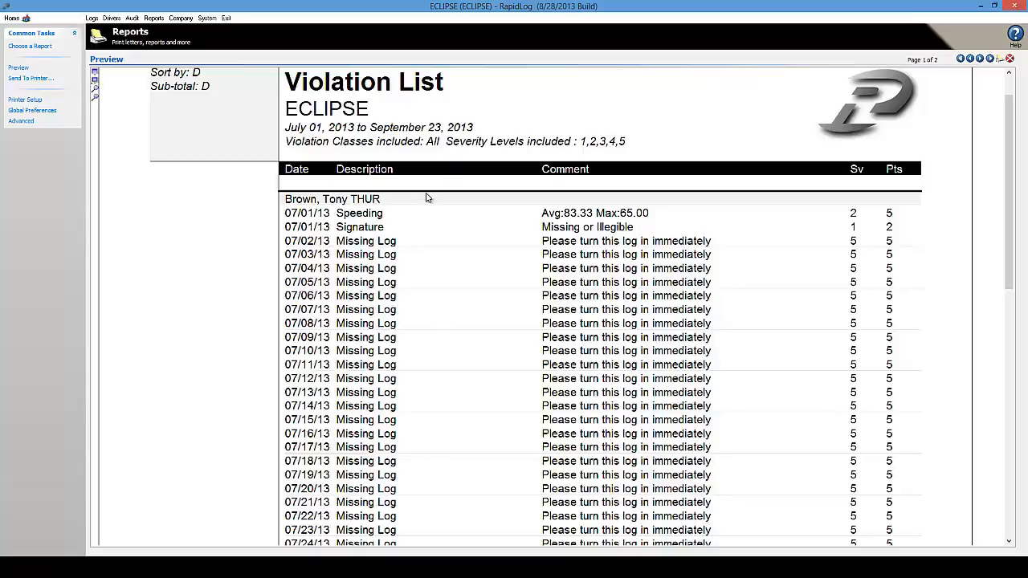
left_click(31, 46)
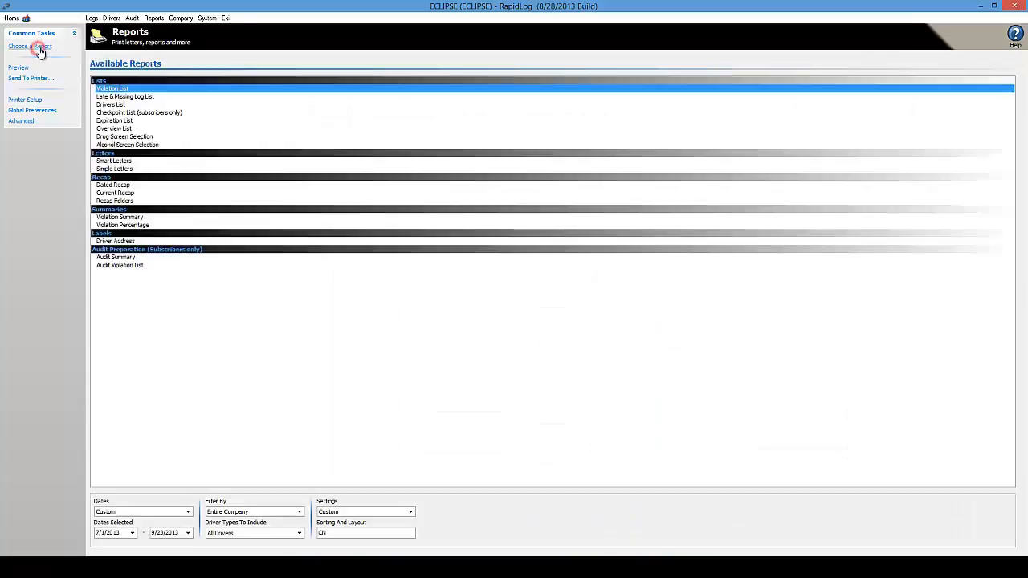
- Preview the Late & Missing Log List for 7/1/2013 through today
left_click(138, 96)
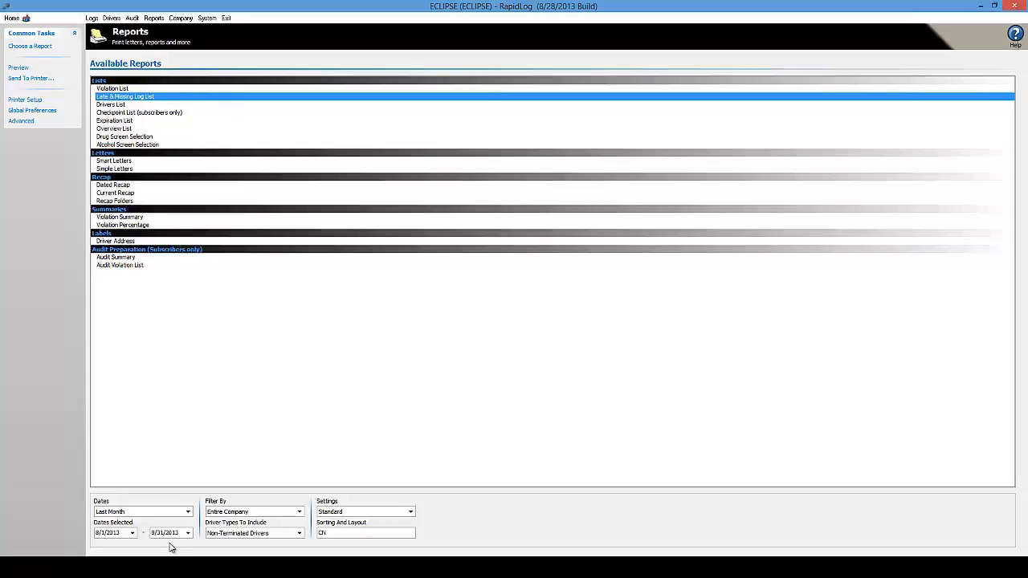
left_click(132, 532)
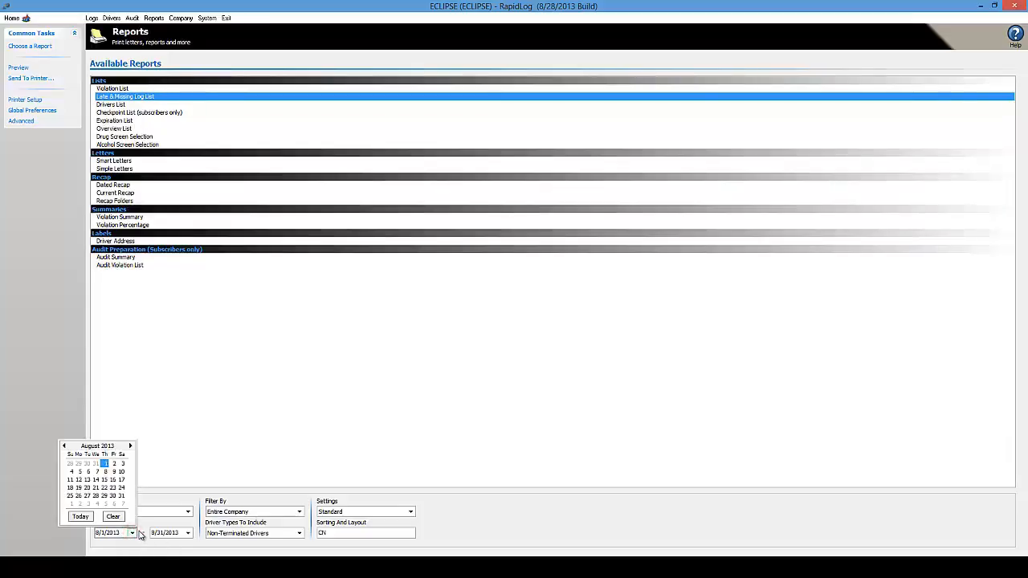
left_click(64, 445)
left_click(79, 463)
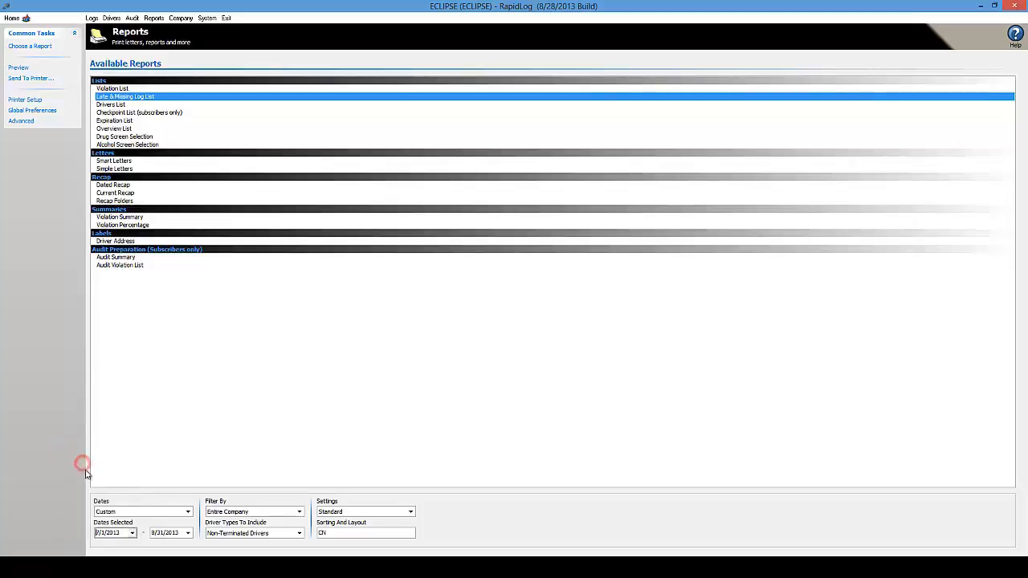
left_click(188, 532)
left_click(135, 515)
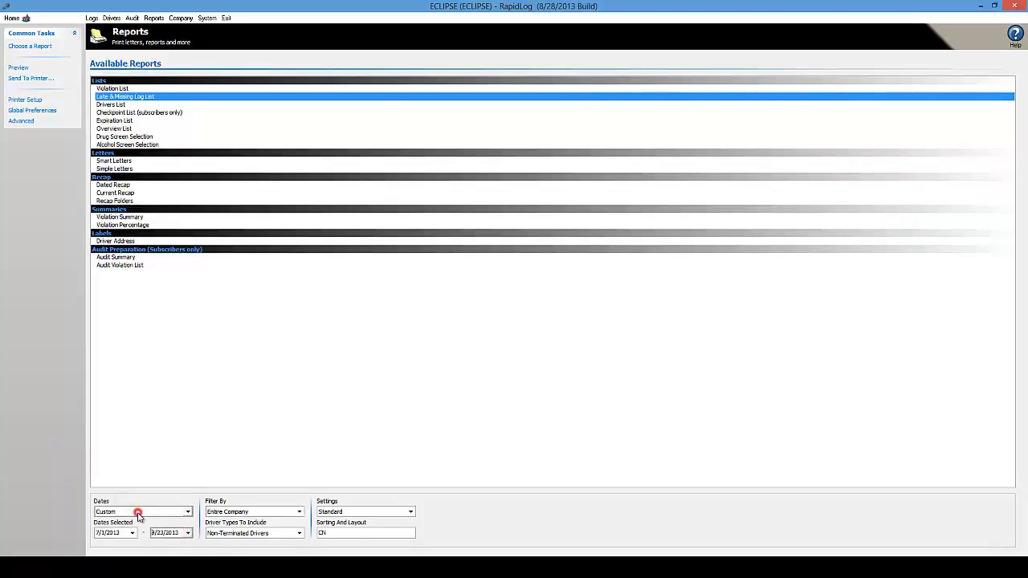
left_click(19, 68)
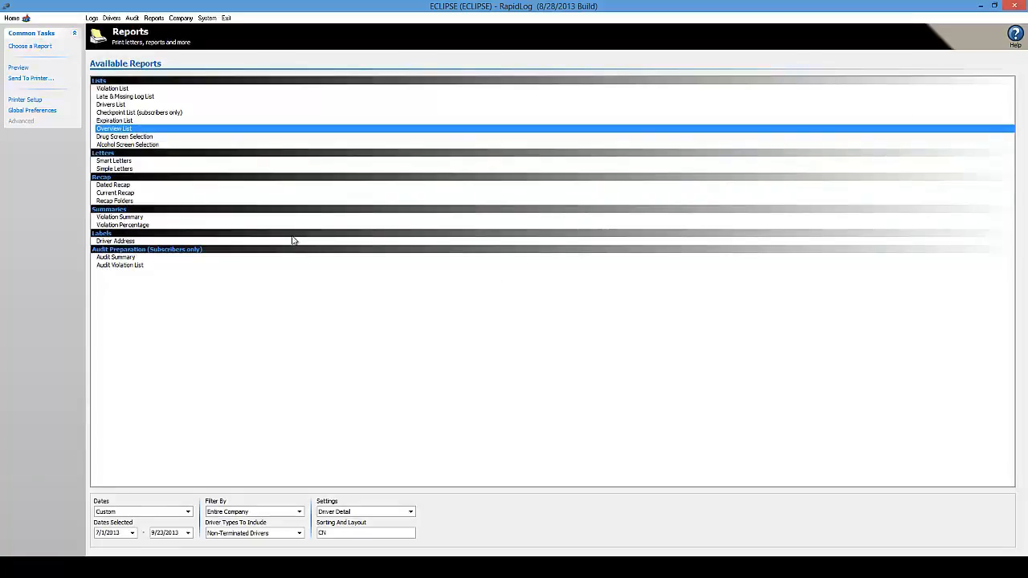
- Preview the Overview Report and scroll through its pages
left_click(18, 69)
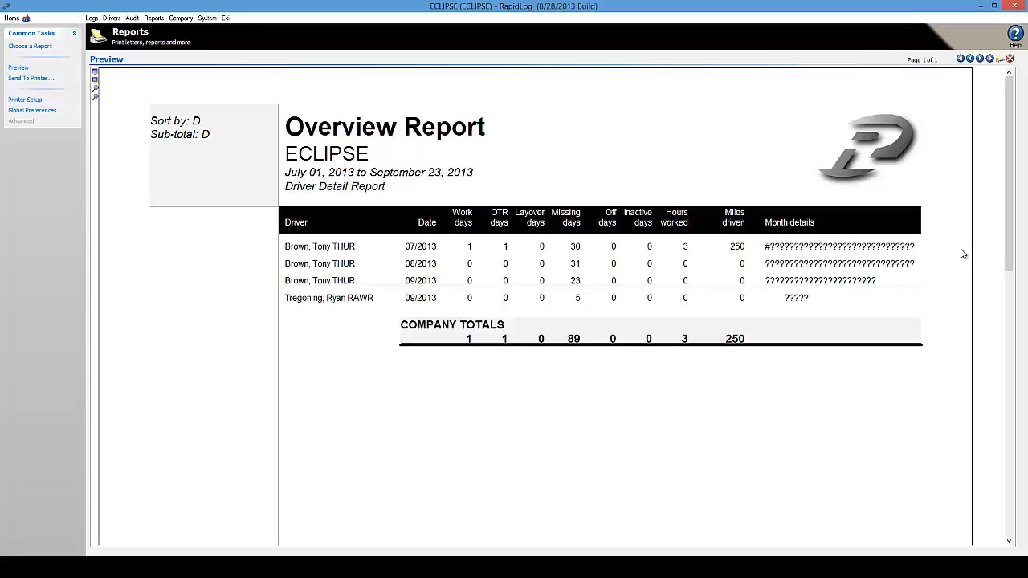
left_click_drag(1007, 138, 998, 368)
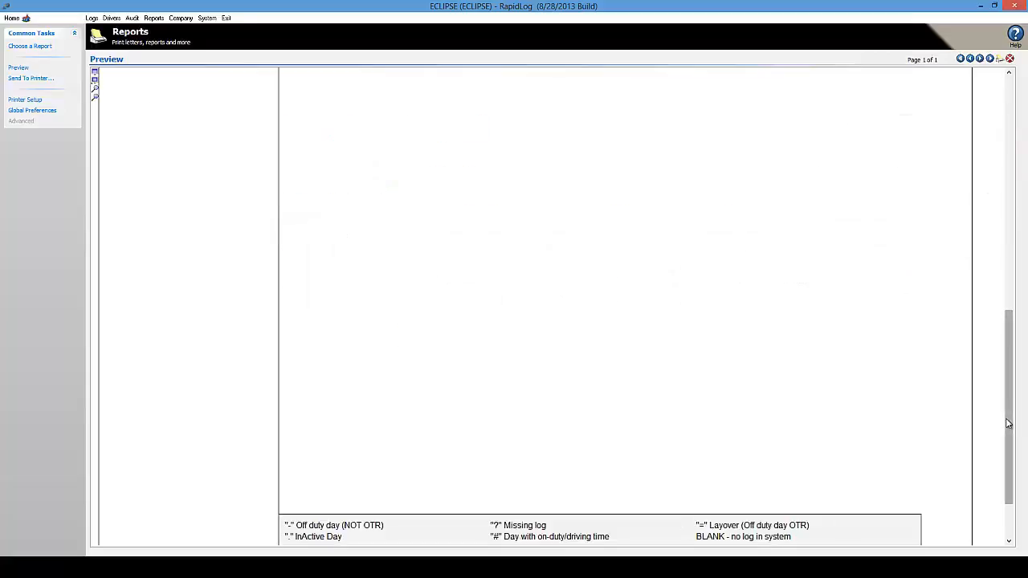
left_click_drag(1005, 419, 1002, 461)
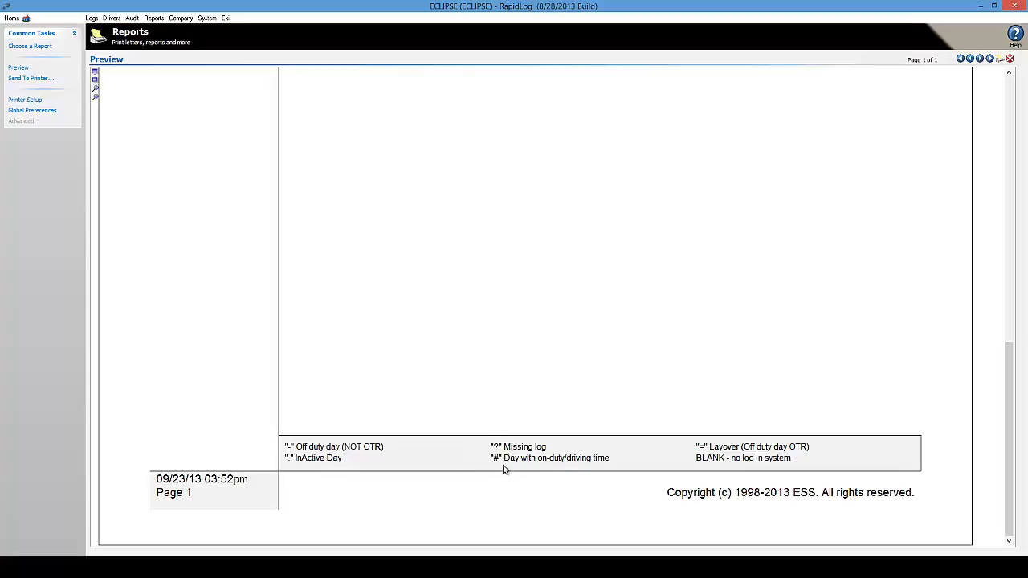
left_click_drag(1007, 399, 1014, 107)
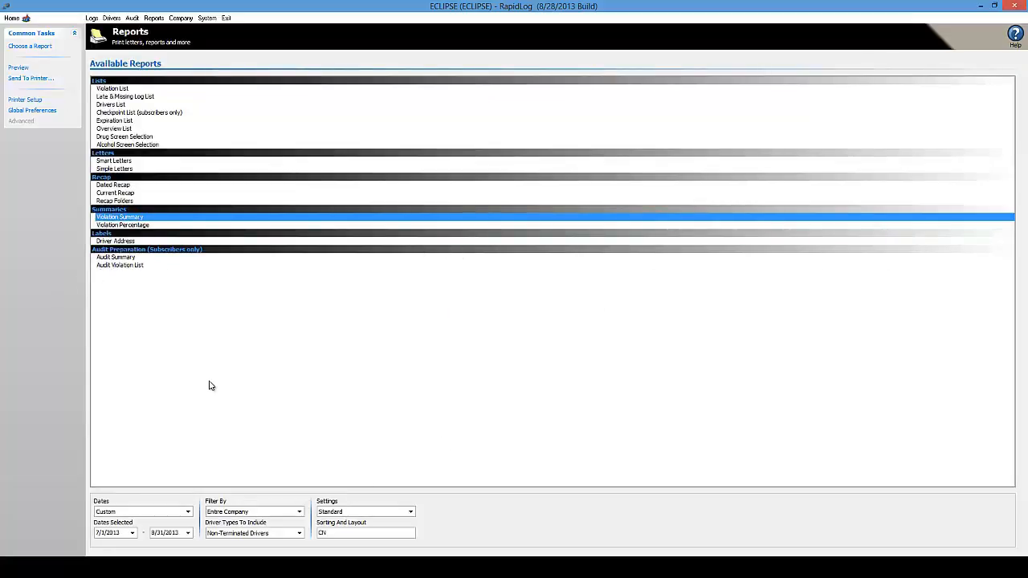
- Include All Drivers and set the Violation Summary end date to 9/23/2013
left_click(297, 533)
left_click(236, 482)
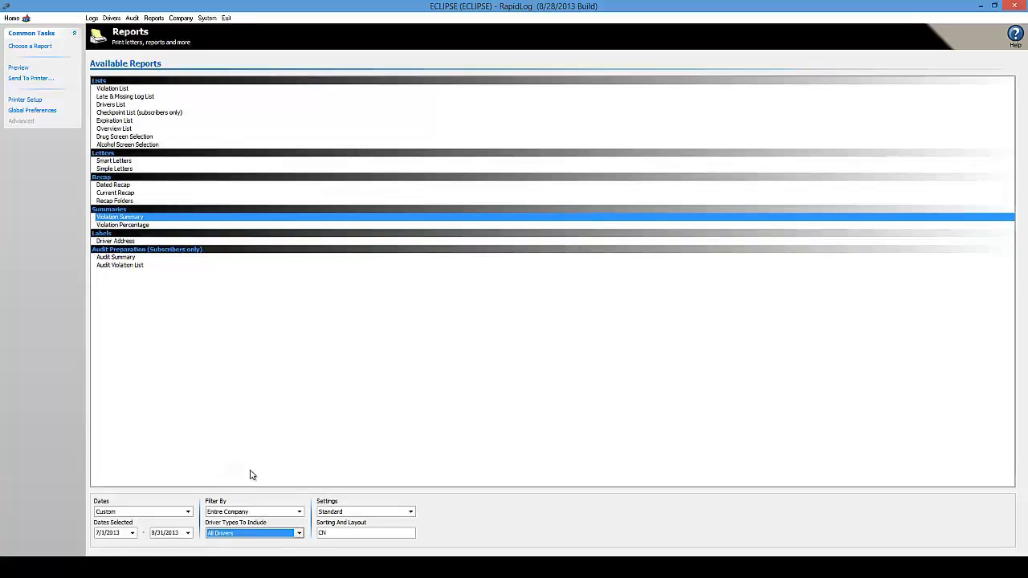
left_click(187, 532)
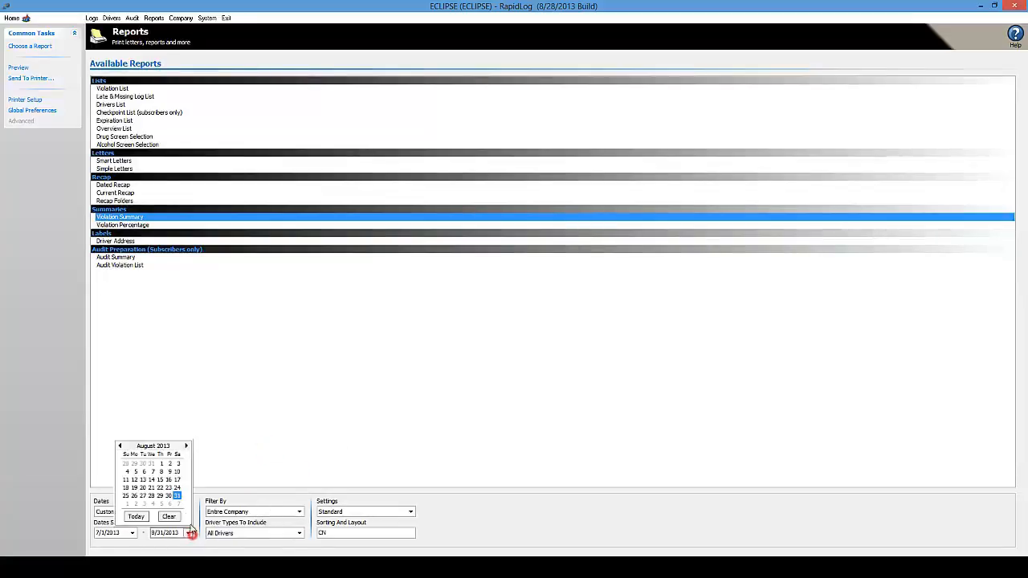
left_click(187, 446)
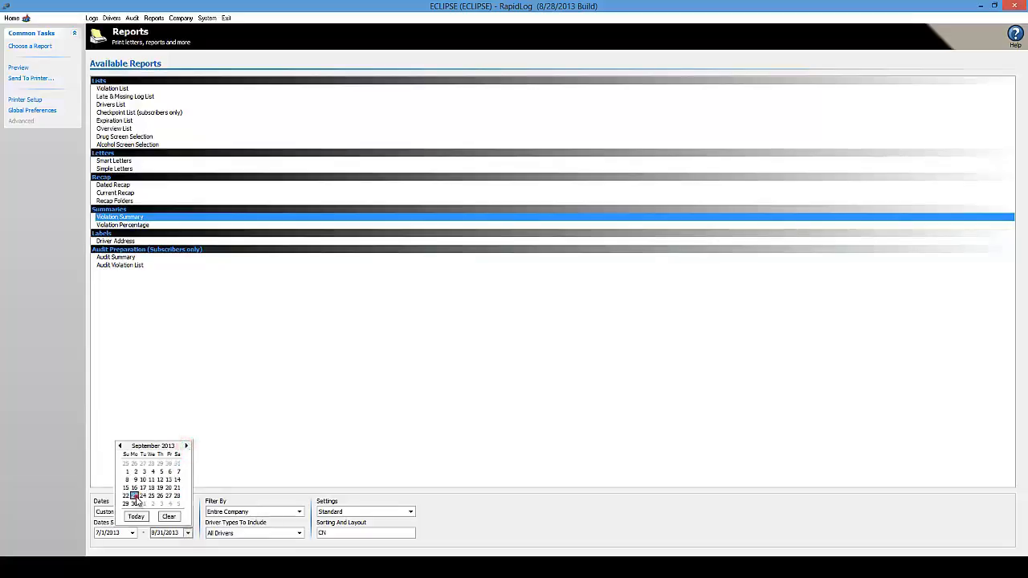
left_click(135, 496)
left_click(219, 439)
- Preview and regenerate the Violation Summary, then return to Available Reports
left_click(18, 68)
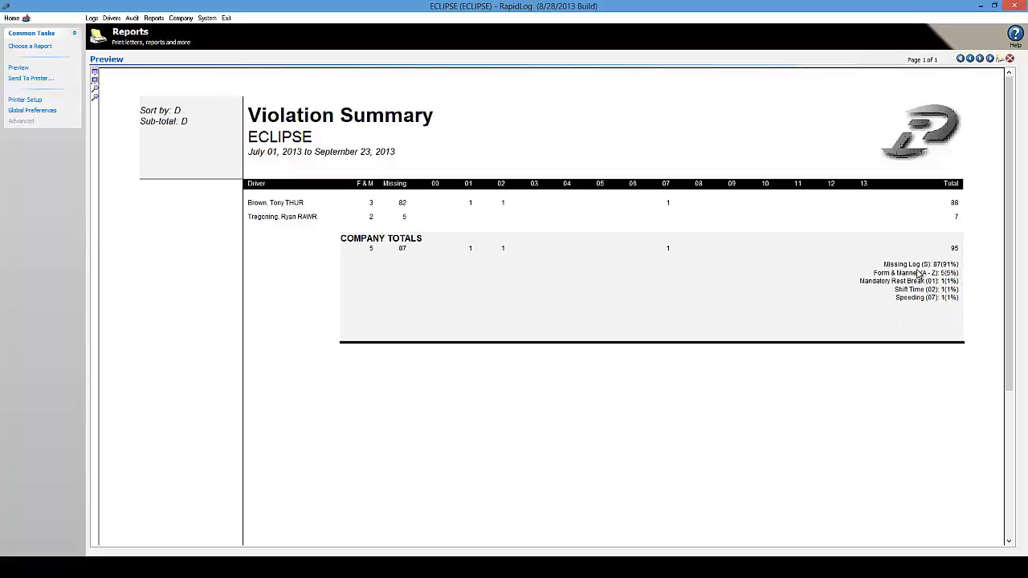
left_click(964, 294)
left_click(16, 68)
left_click(30, 46)
left_click(280, 338)
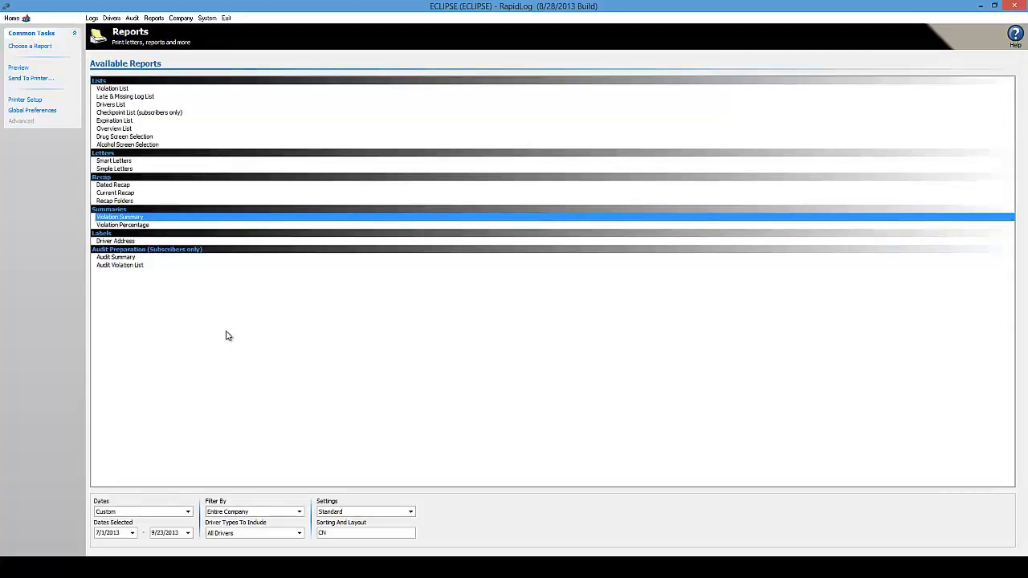
- Preview the Simple Letters report for 7/1/2013 to 9/23/2013
left_click(122, 169)
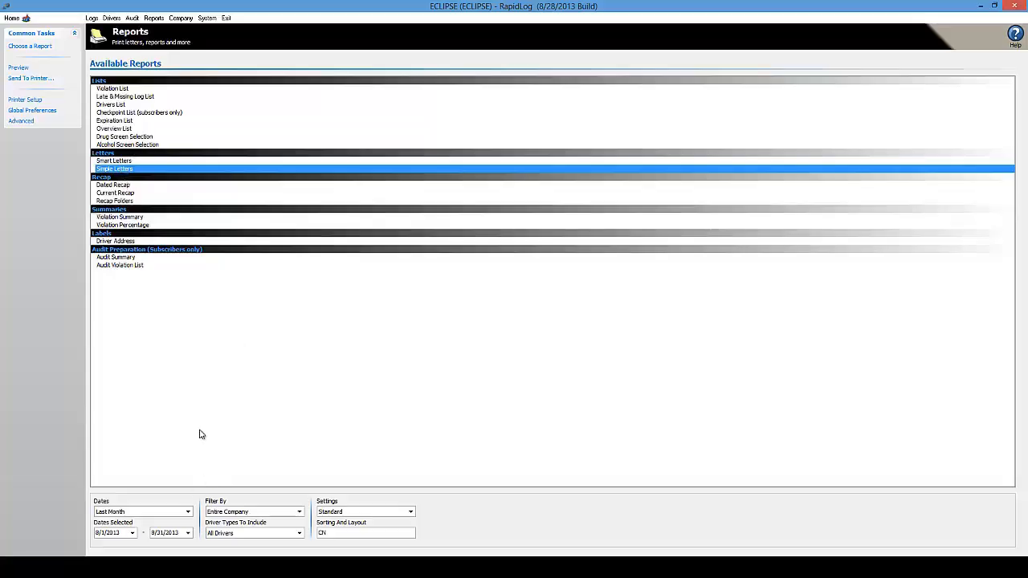
left_click(134, 533)
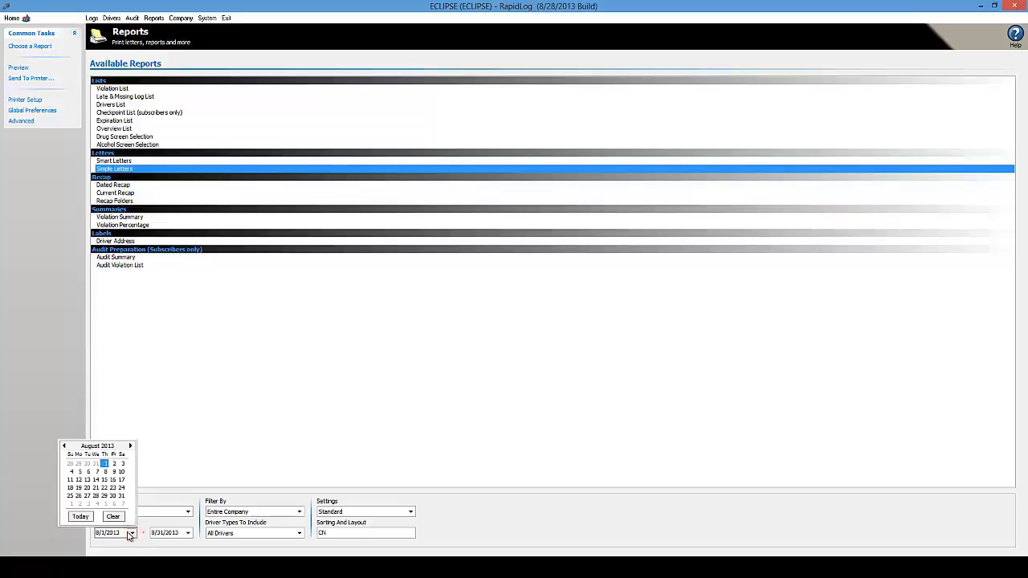
left_click(64, 446)
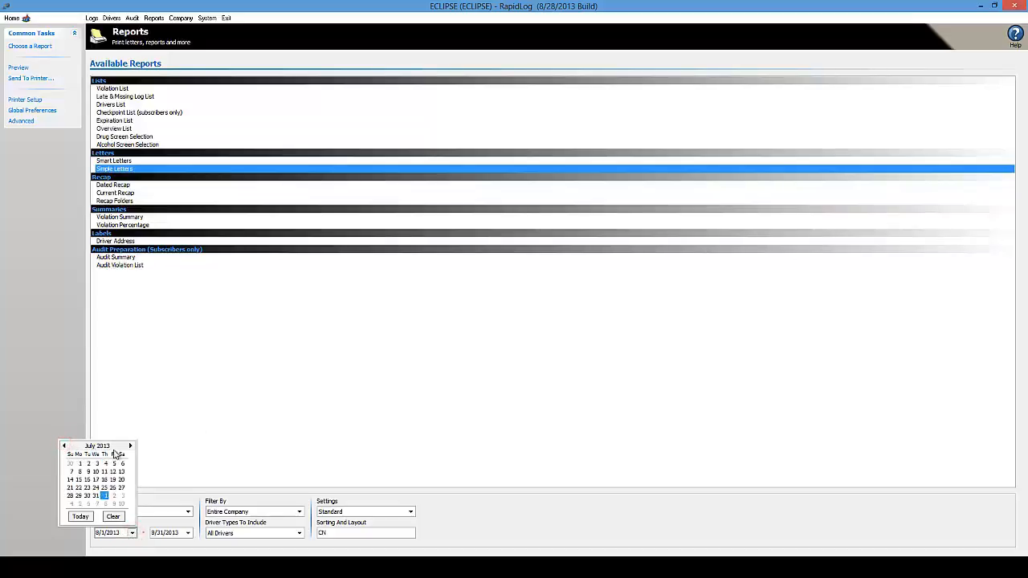
left_click(80, 464)
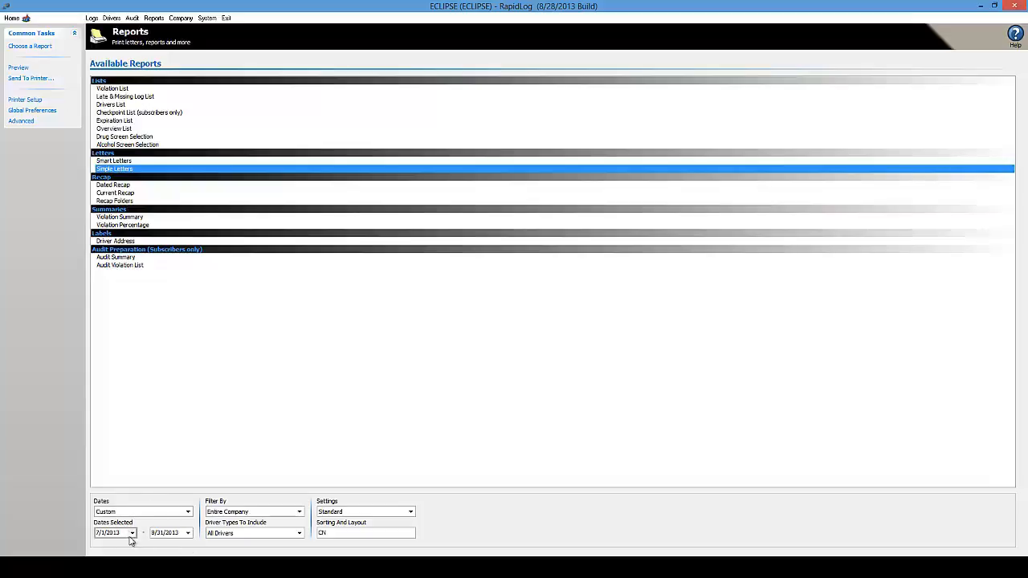
left_click(187, 533)
left_click(186, 446)
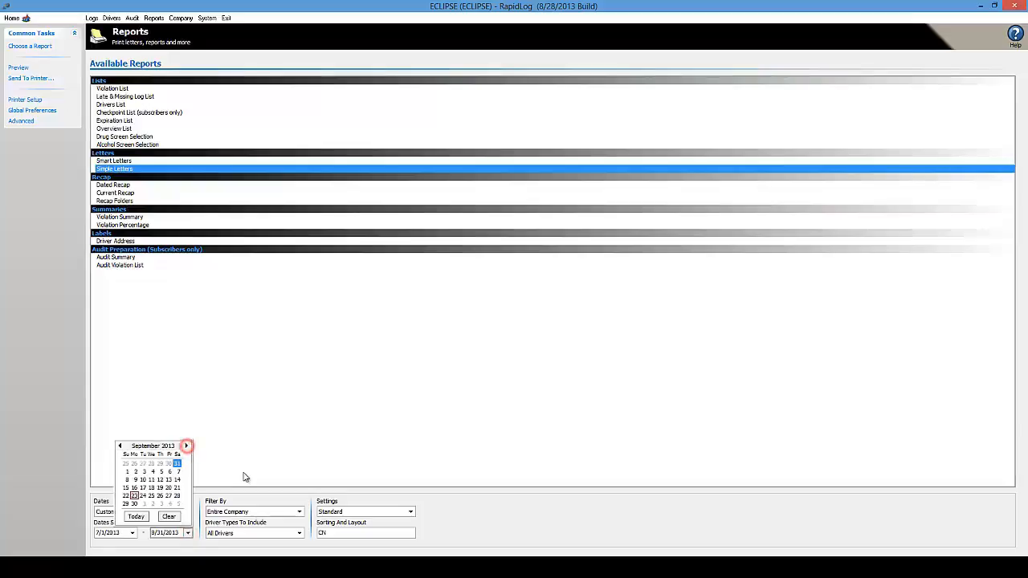
left_click(135, 496)
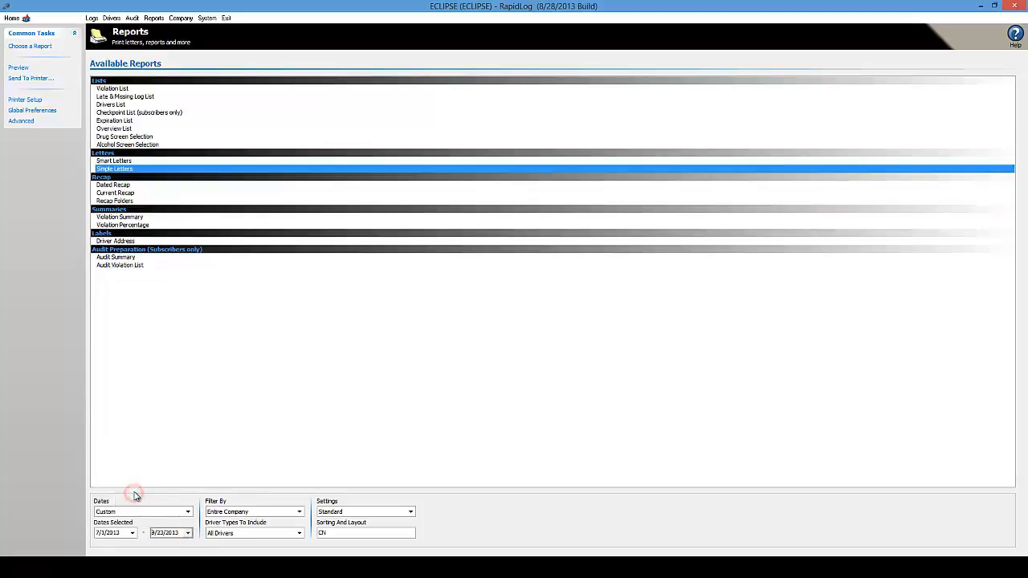
left_click(250, 391)
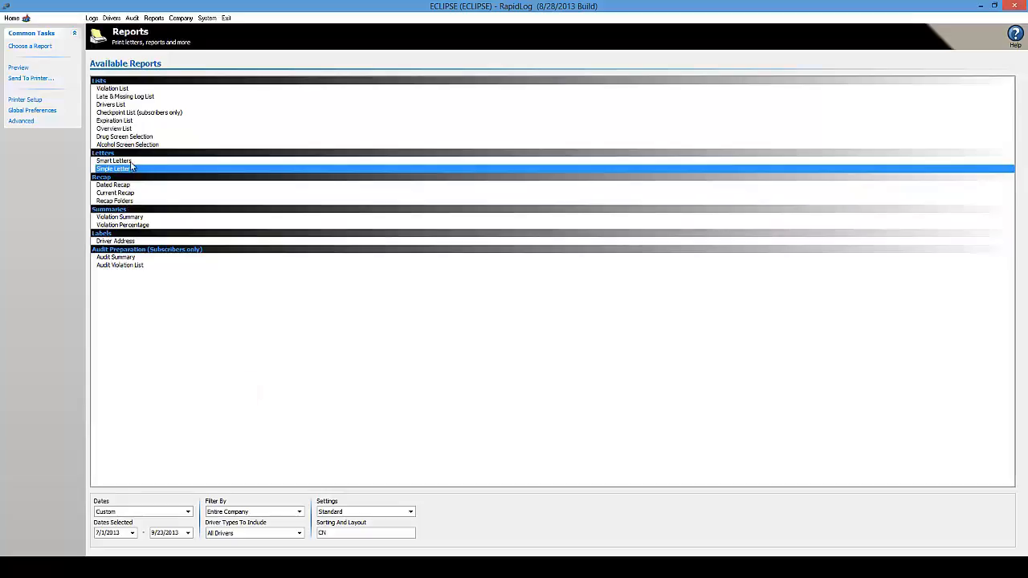
left_click(16, 68)
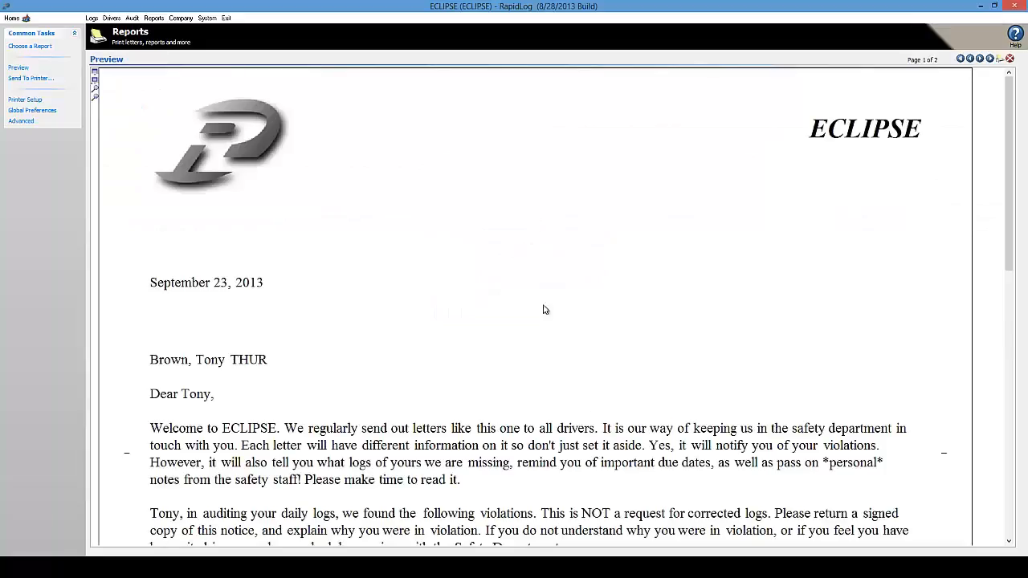
- Scroll the Simple Letters preview, page to the second driver's letter, and open Advanced
left_click(589, 399)
mouse_move(1009, 125)
left_mouse_down()
mouse_move(1007, 285)
mouse_move(984, 270)
left_mouse_up()
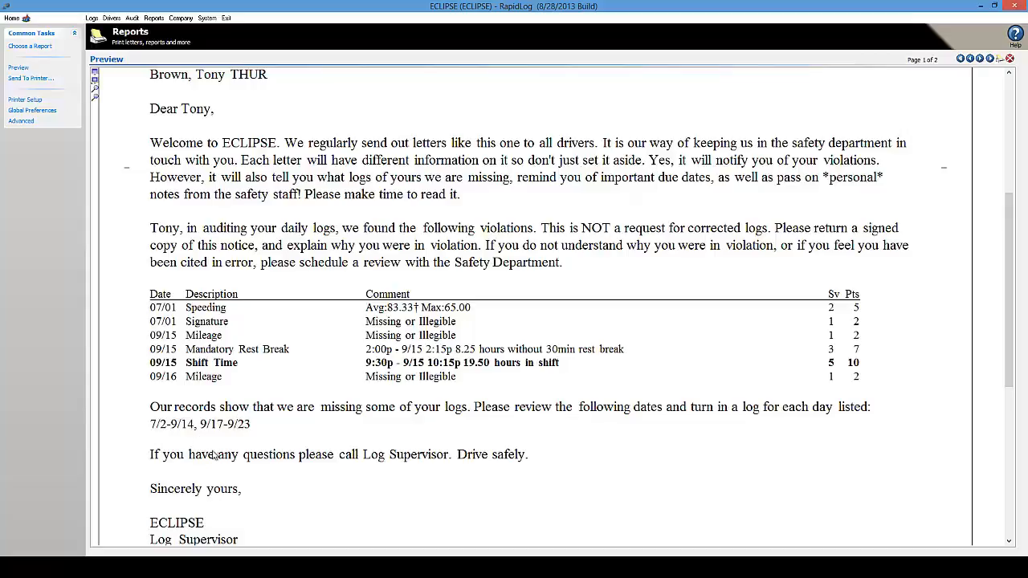
left_click(981, 59)
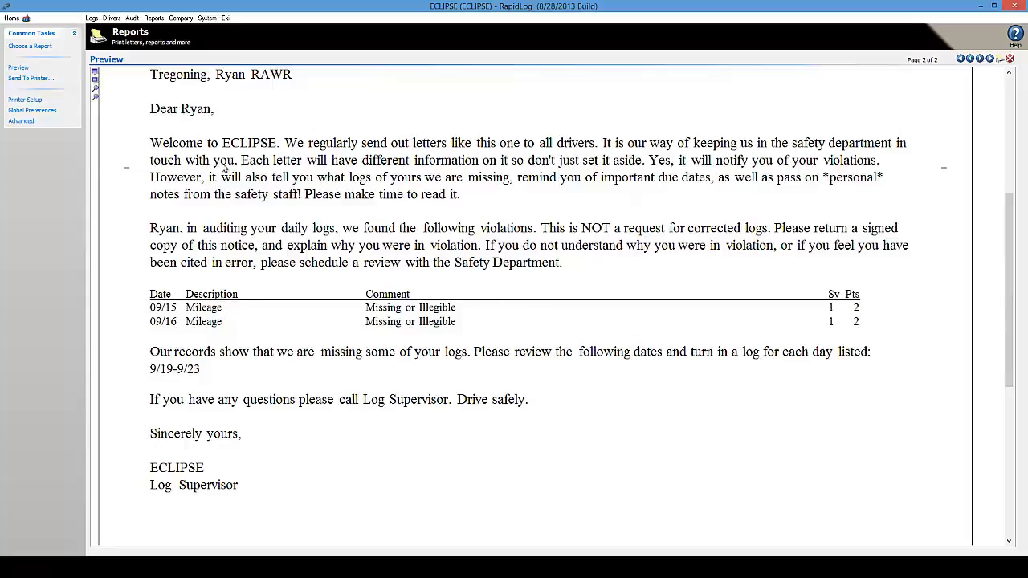
scroll(1013, 273, "up", 3)
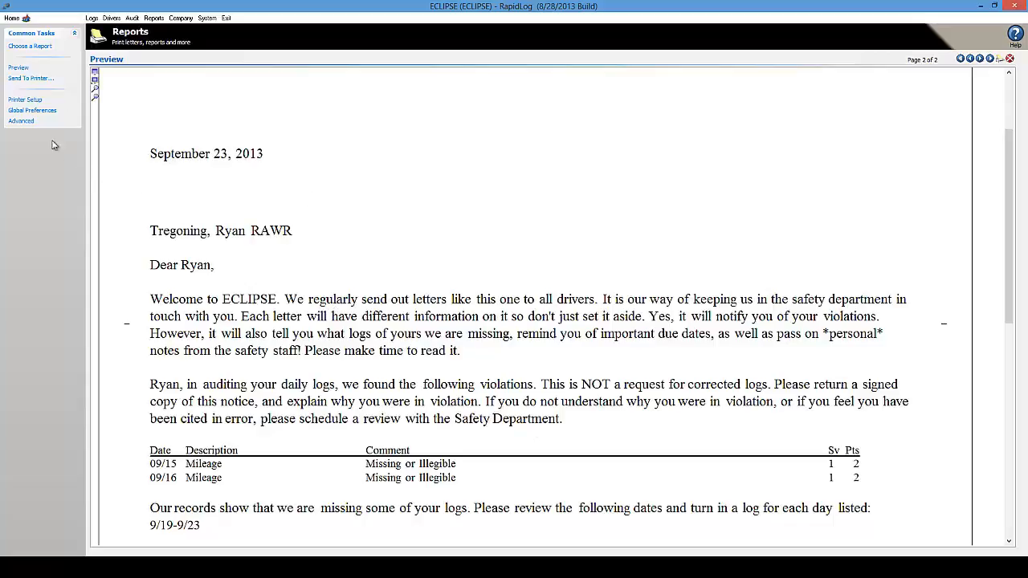
left_click(22, 122)
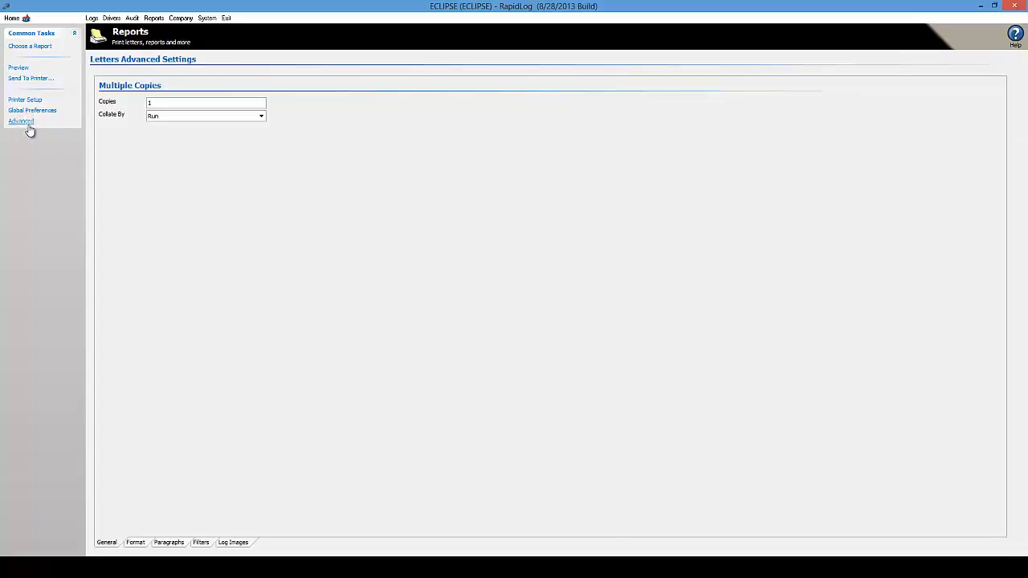
- Reopen the letters' Advanced settings on the Paragraphs tab and examine the Violation paragraph
left_click(41, 45)
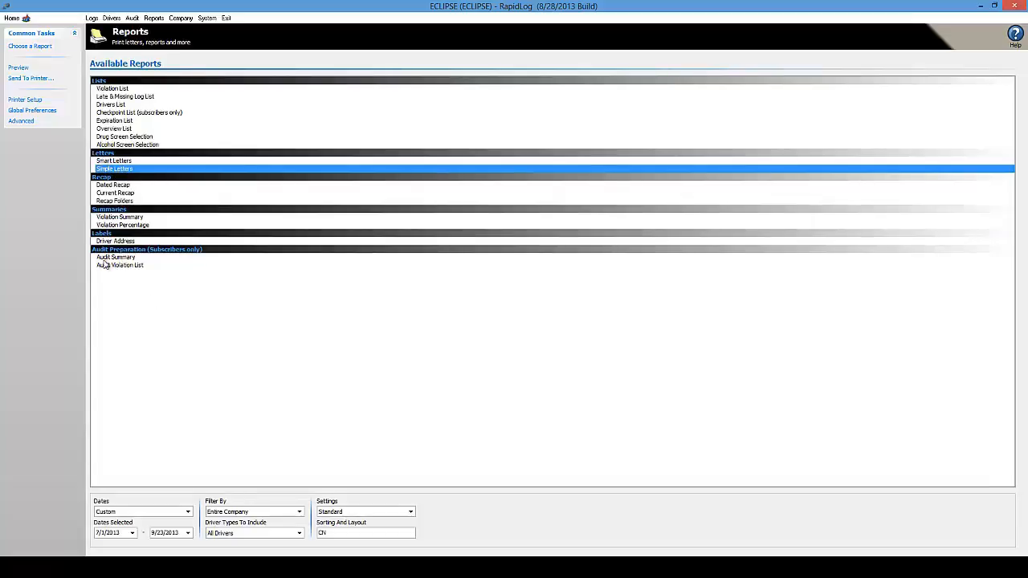
left_click(19, 121)
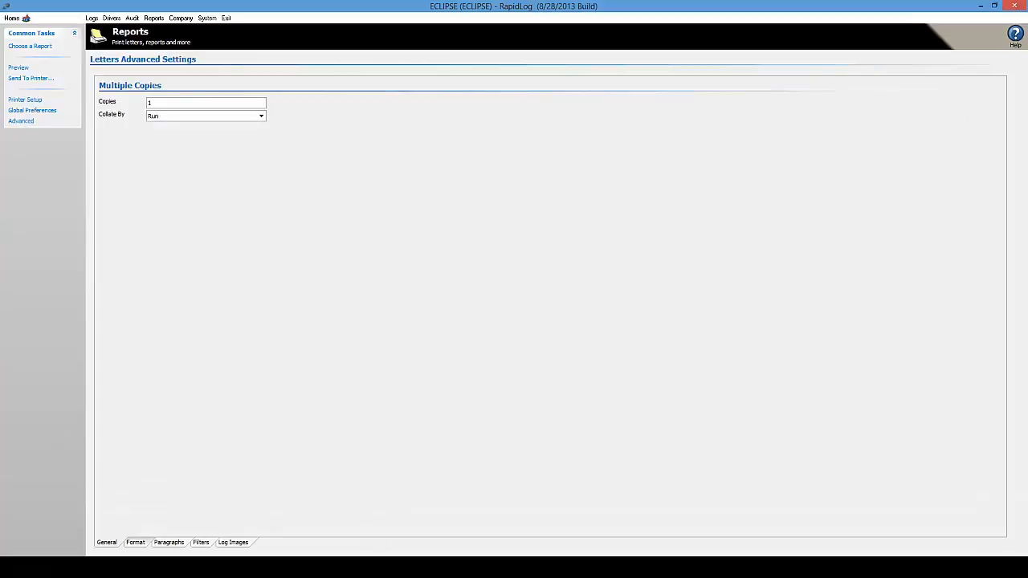
left_click(170, 543)
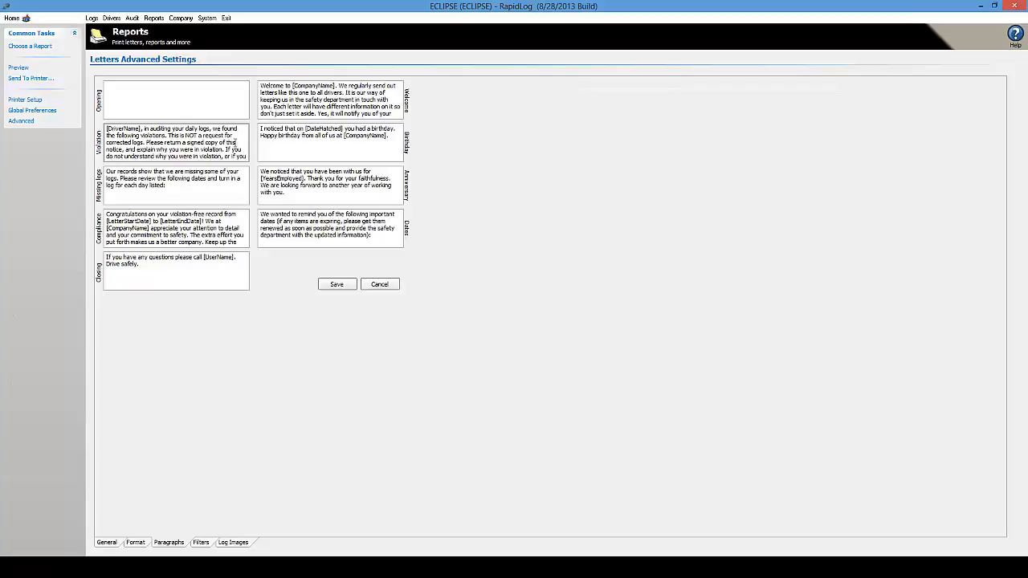
left_click_drag(161, 138, 240, 119)
left_click(522, 160)
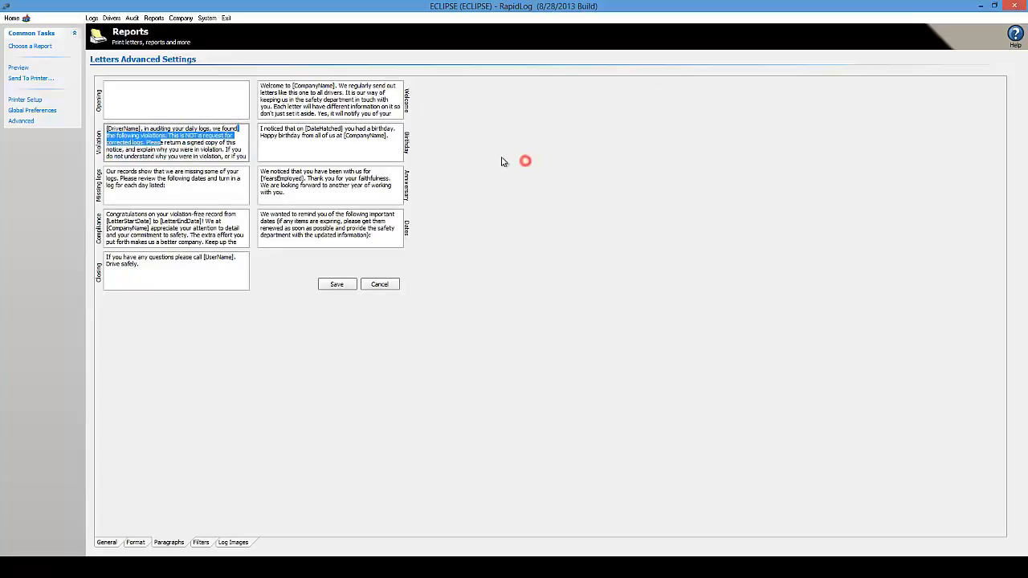
left_click(243, 153)
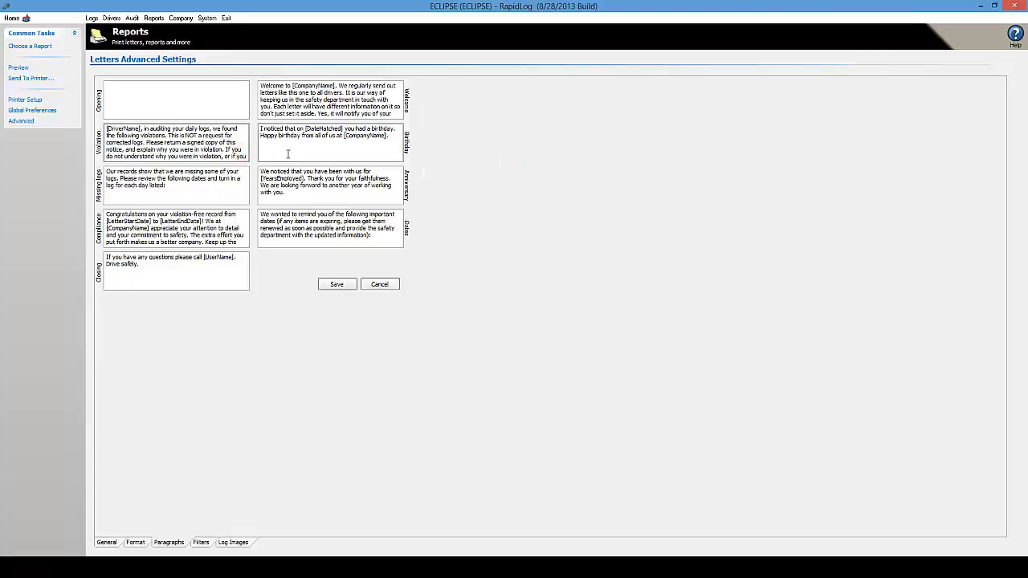
- Inspect the [DateHatched] and [DriverName] placeholders, then save the paragraph texts
left_click(305, 129)
left_click_drag(305, 128, 316, 130)
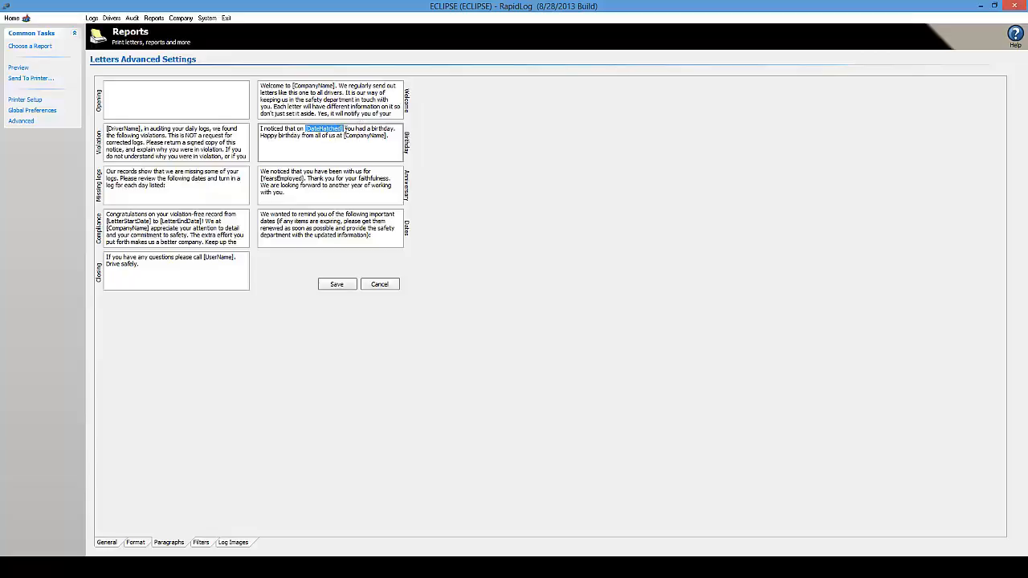
left_click(343, 128)
double_click(137, 128)
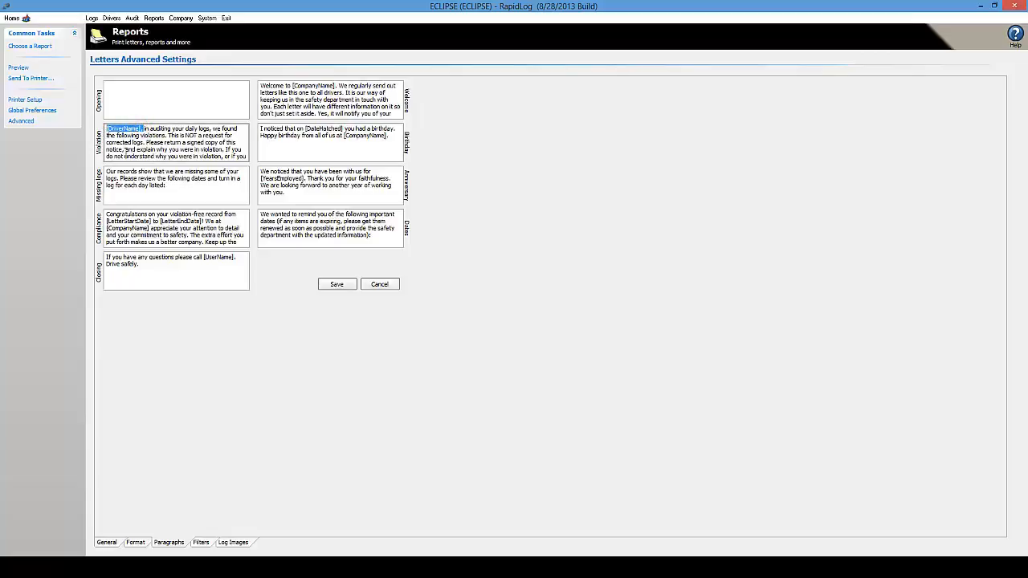
left_click_drag(139, 129, 103, 130)
left_click(141, 129)
left_click_drag(106, 129, 143, 129)
left_click(141, 133)
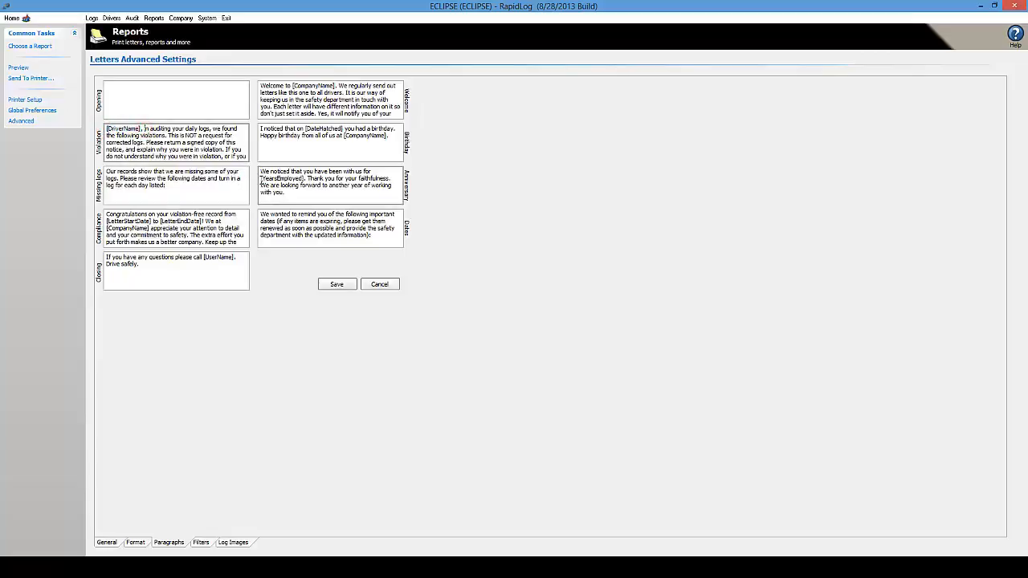
left_click(337, 286)
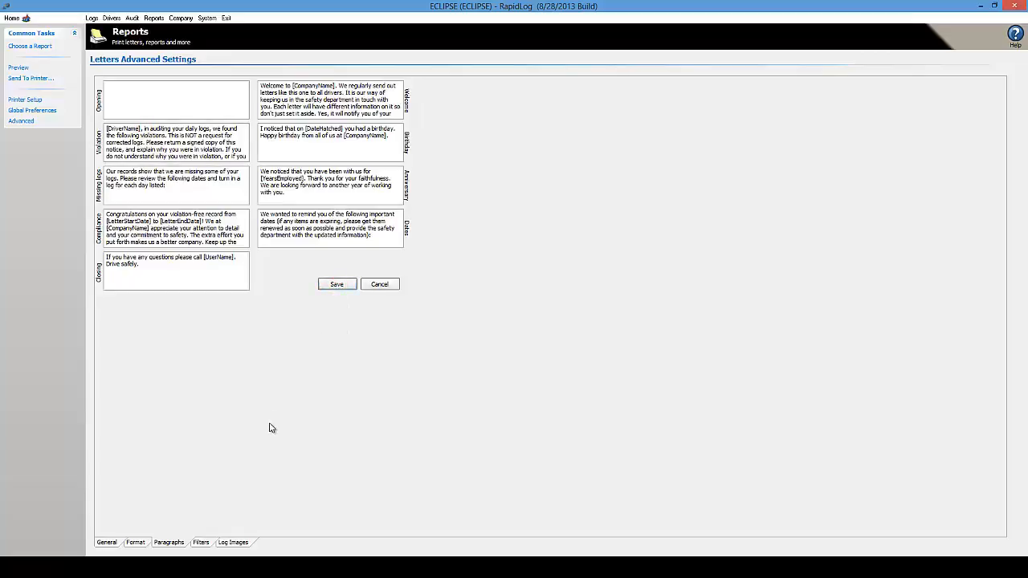
- In Format's Body Paragraphs, keep Birthday and Anniversary checked and add Opening
left_click(138, 542)
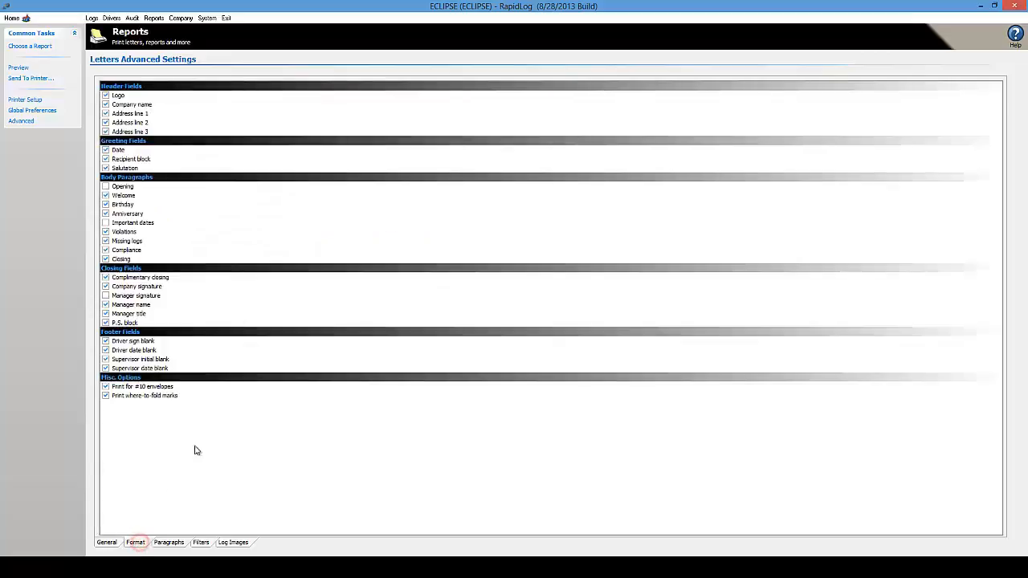
left_click(122, 178)
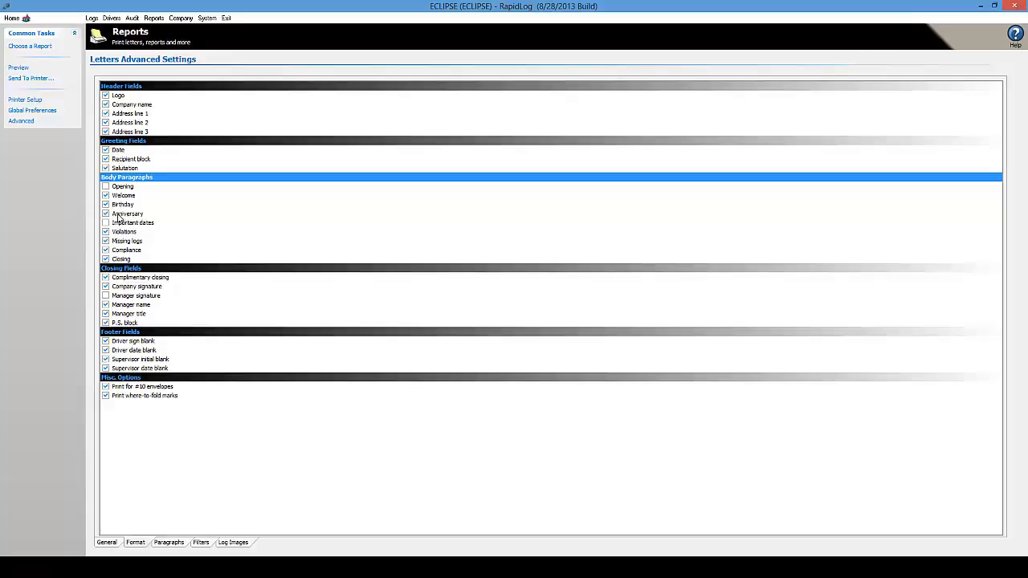
left_click(105, 213)
left_click(105, 204)
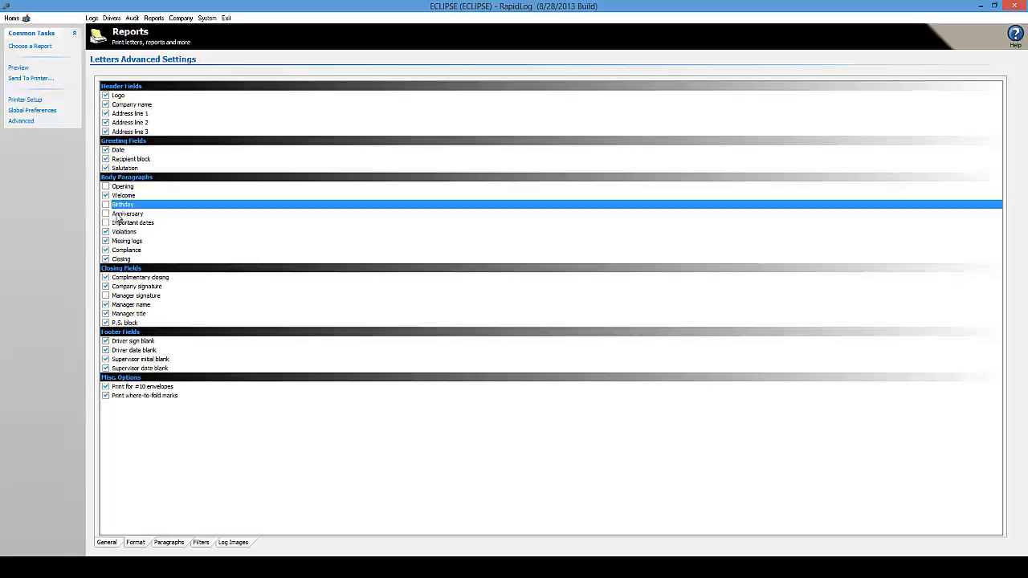
left_click(110, 214)
left_click(107, 204)
left_click(106, 187)
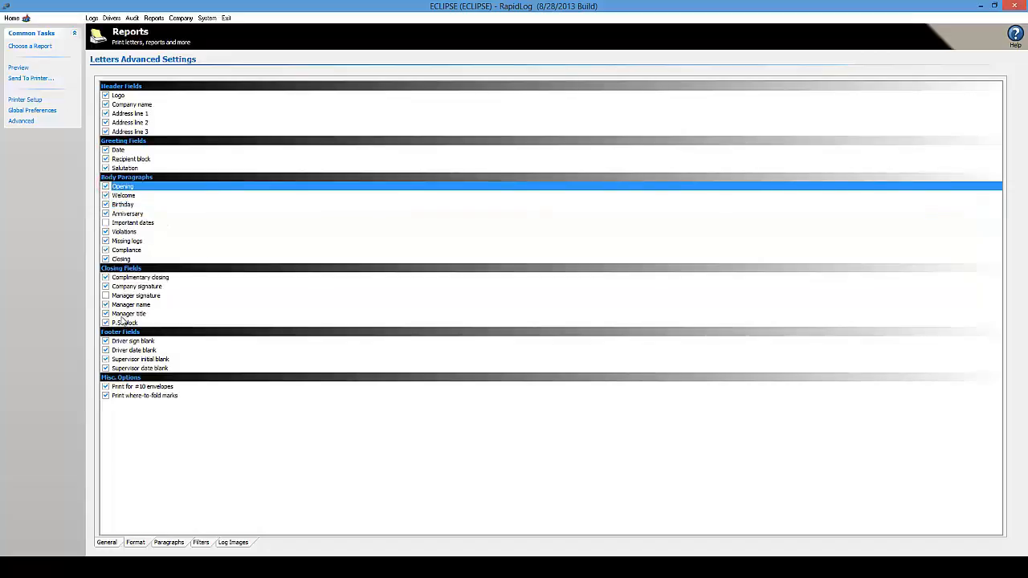
- Show the paragraph texts and place the caret in the blank Opening text box
left_click(167, 542)
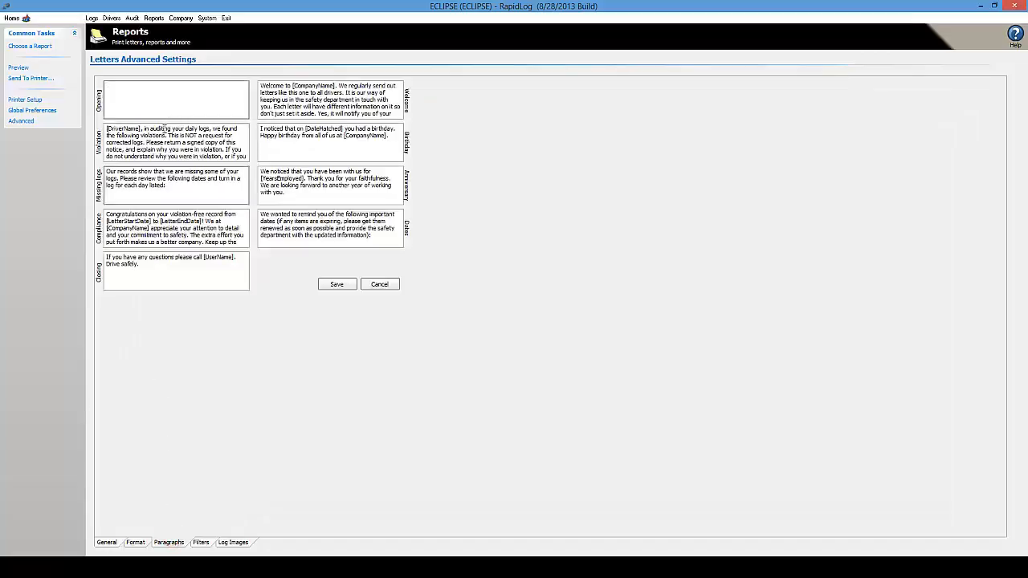
left_click(109, 88)
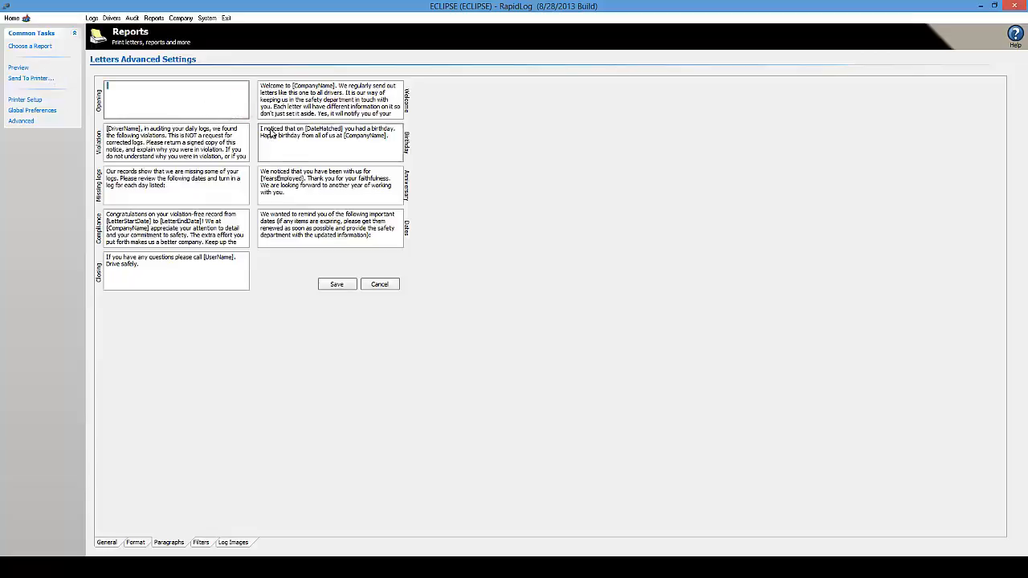
left_click(211, 95)
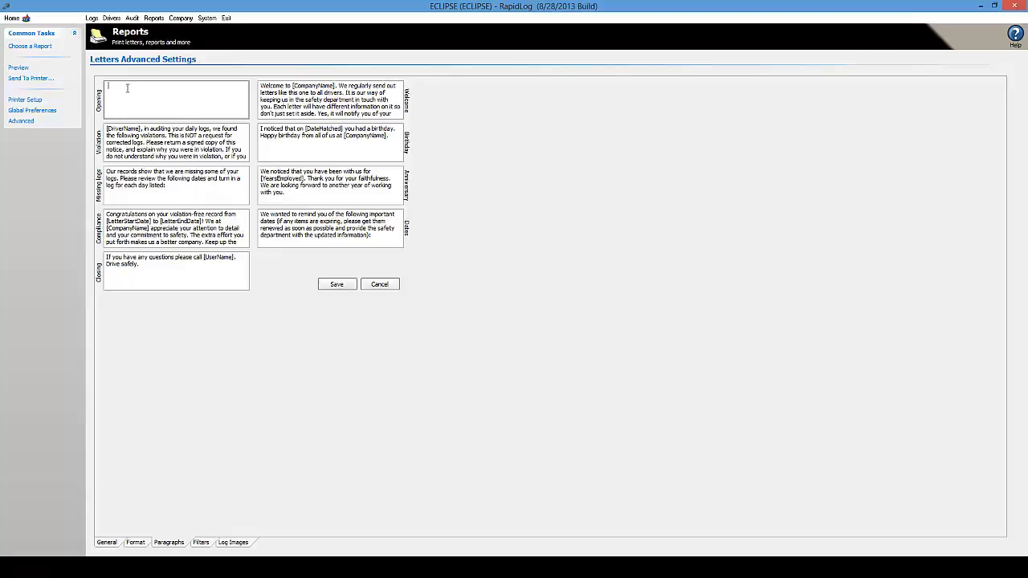
left_click(138, 542)
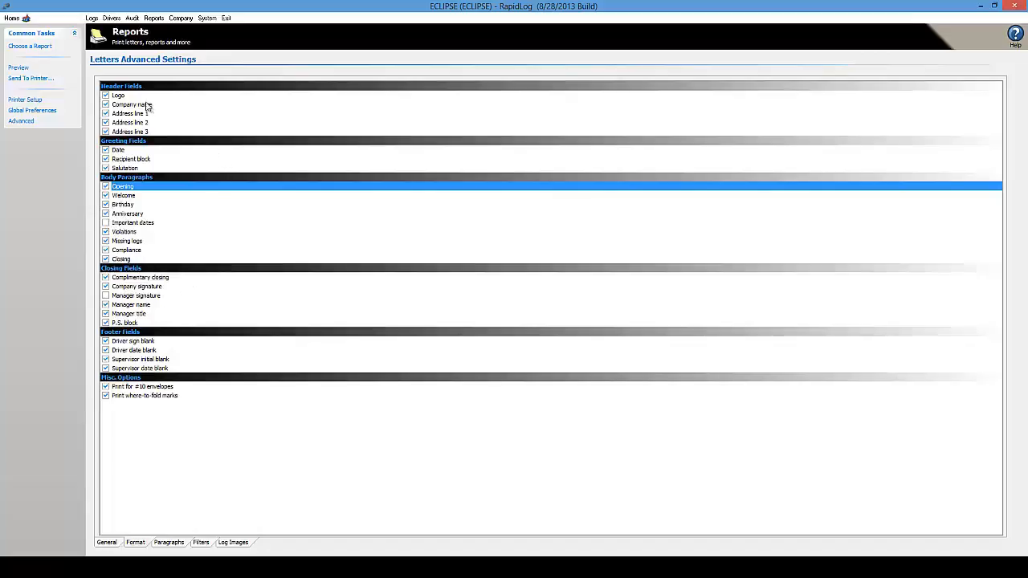
- Select the Logo format field and show Print Log Images, with per-violation-day log printing unchecked
left_click(106, 97)
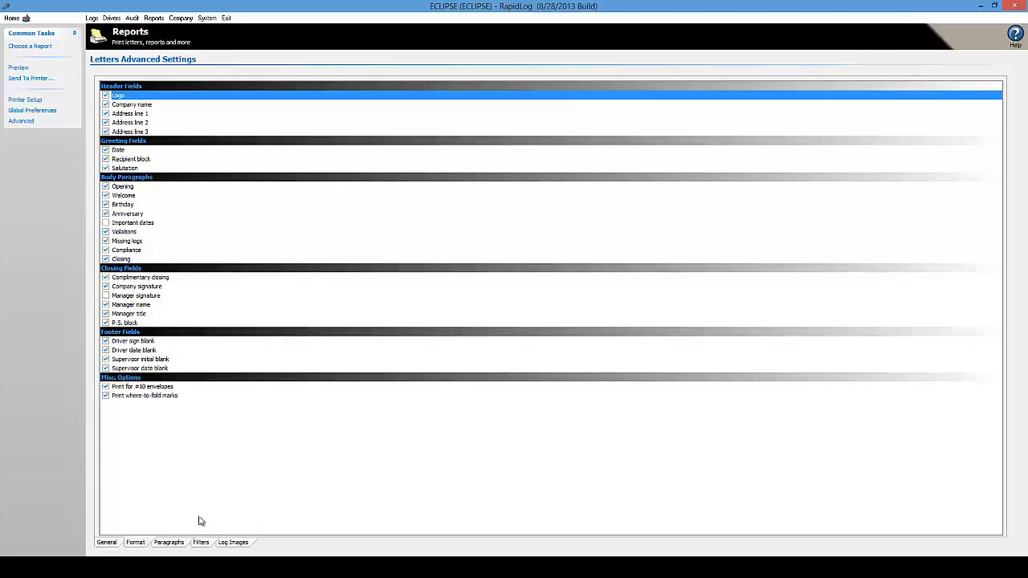
left_click(230, 543)
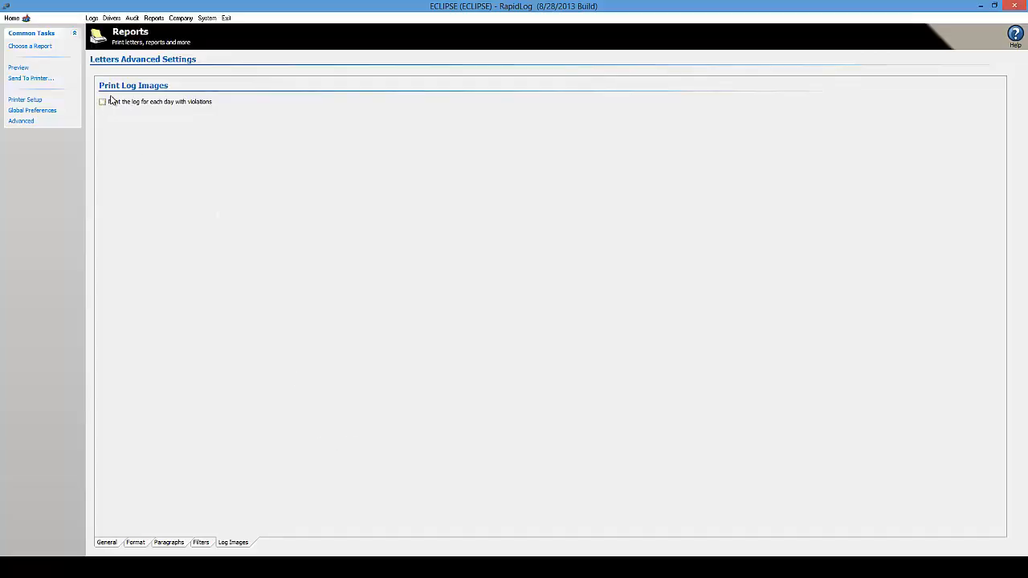
- Inspect the System Classes and Manual Classes filter values, then go to the ECLIPSE company page
left_click(202, 542)
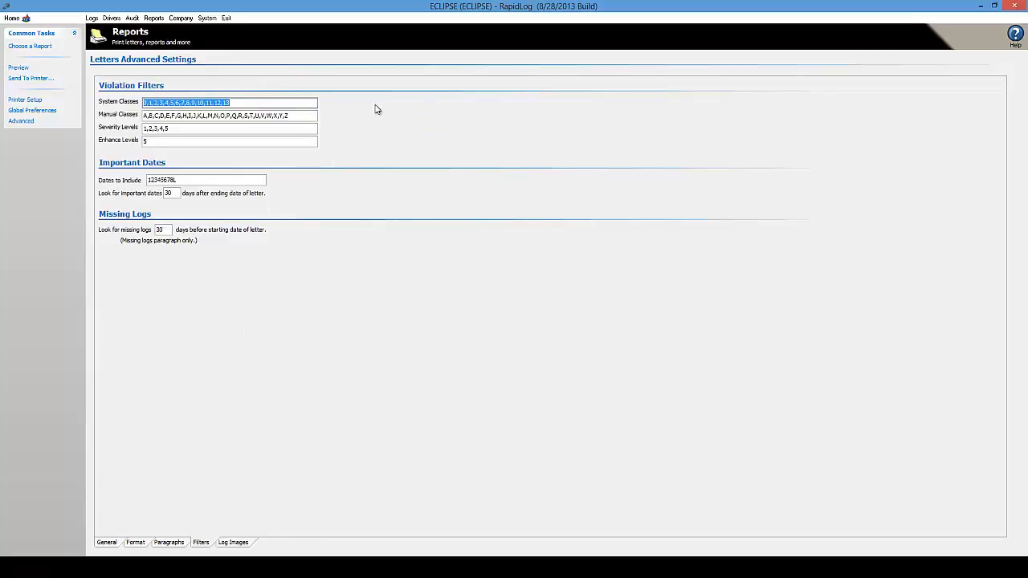
left_click(281, 103)
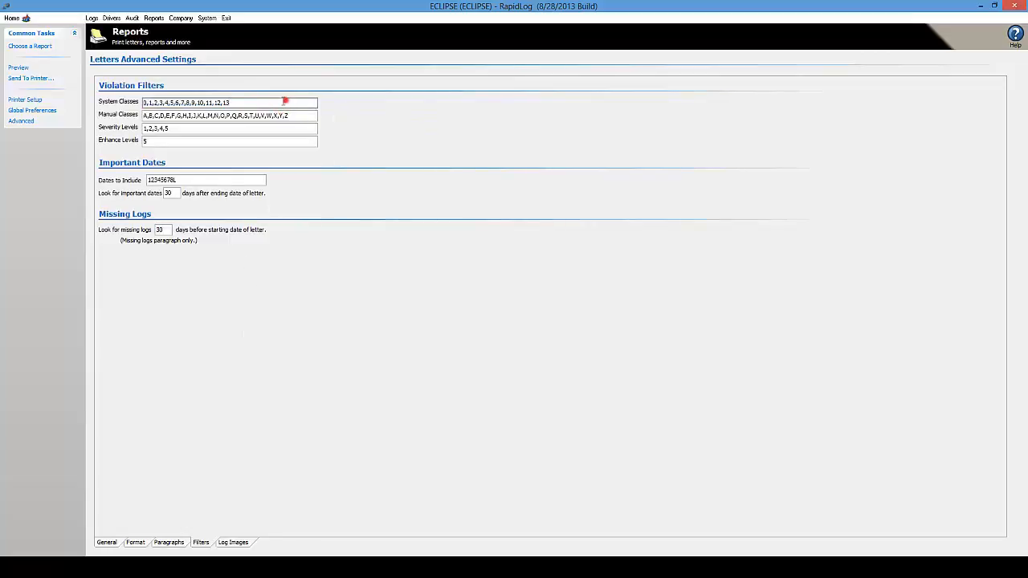
double_click(285, 102)
left_click(193, 102)
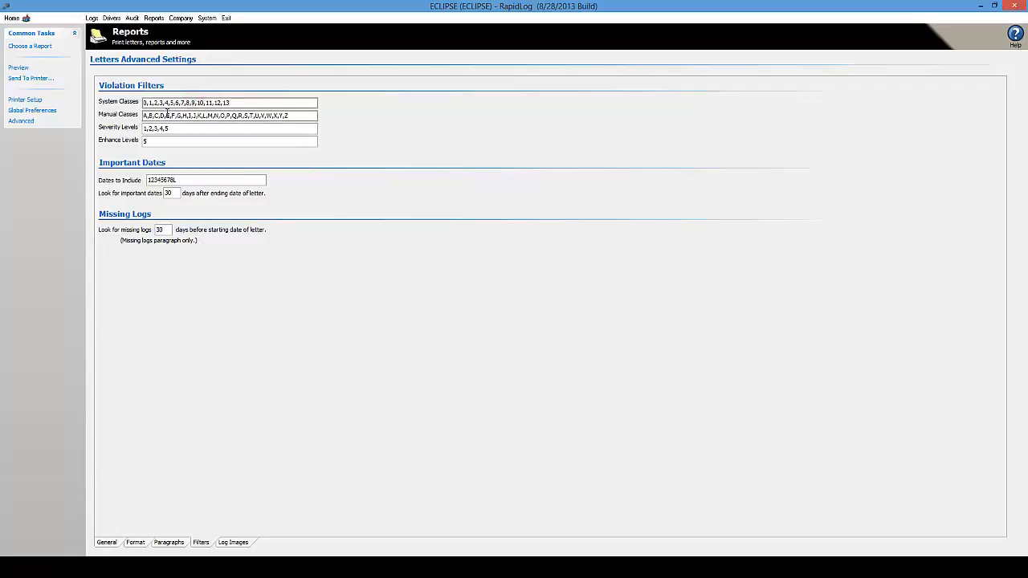
double_click(305, 116)
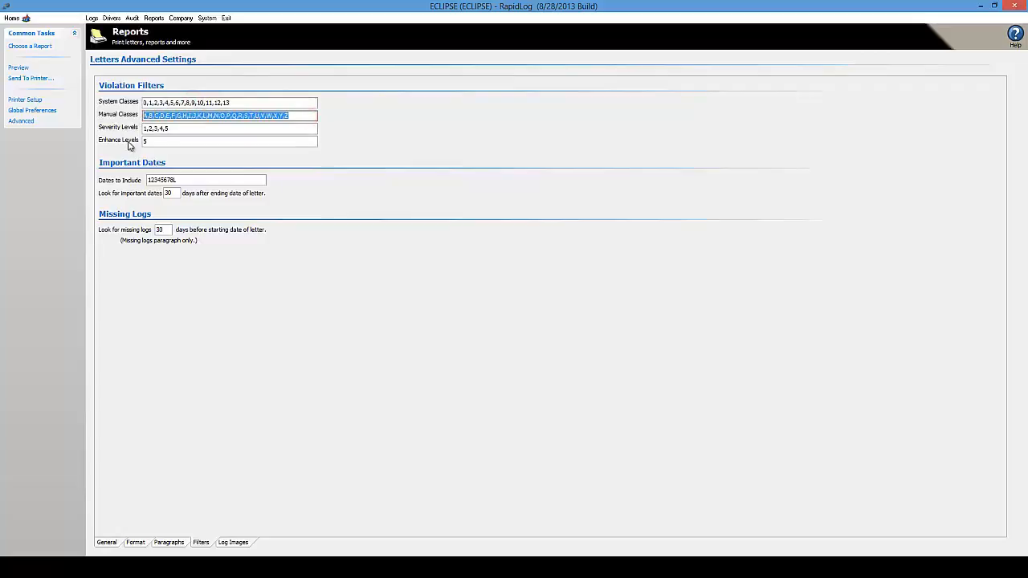
left_click(231, 117)
left_click(305, 116)
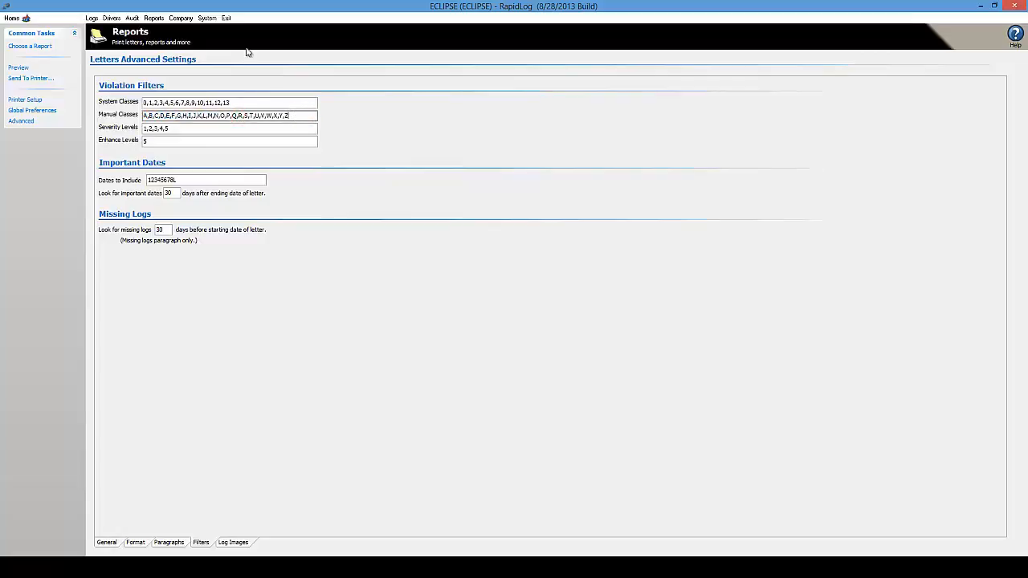
left_click(178, 17)
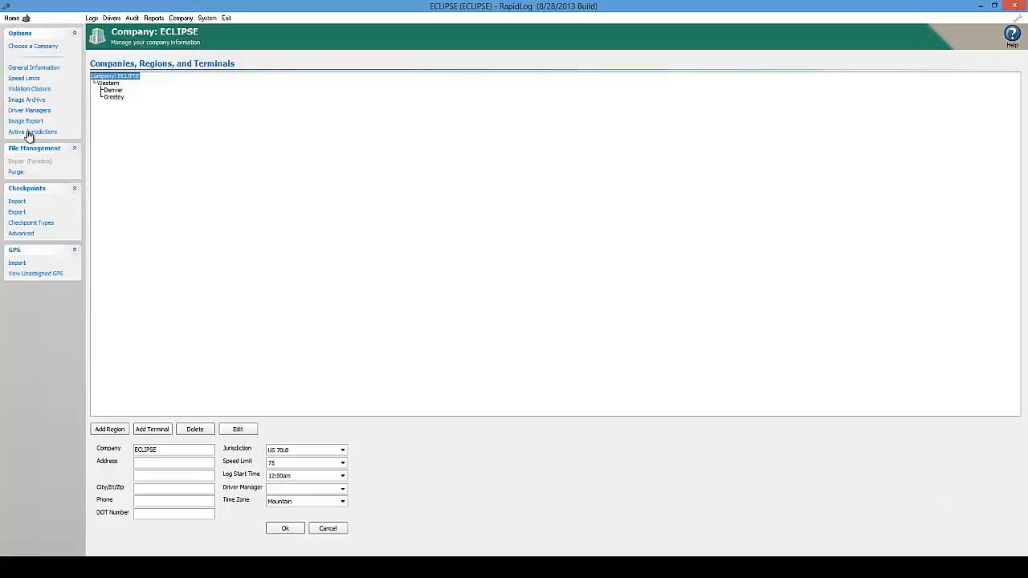
- Look up the Falsification and Duplicate Log violation classes, then return to the Reports page
left_click(24, 88)
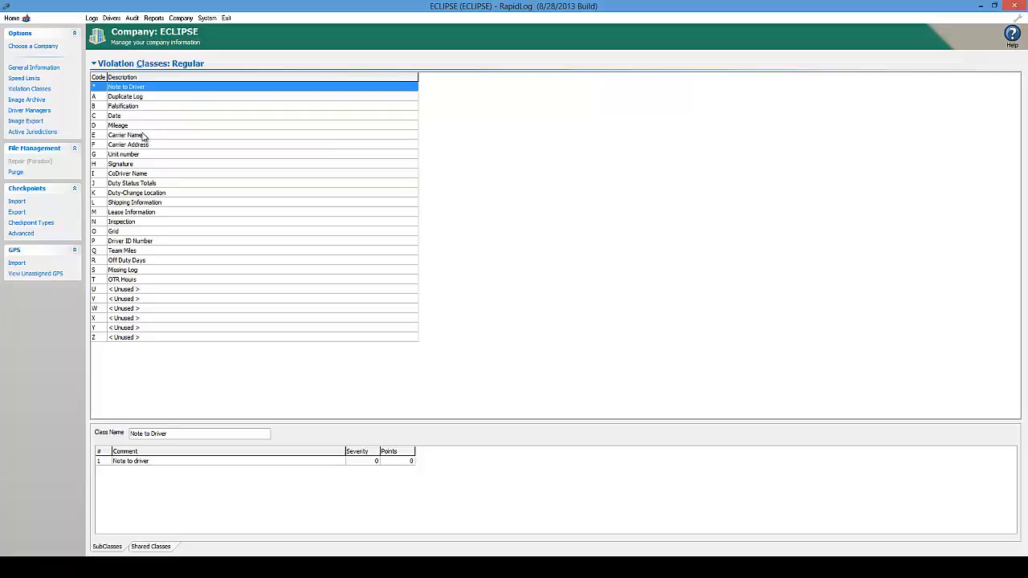
left_click(151, 107)
left_click(151, 98)
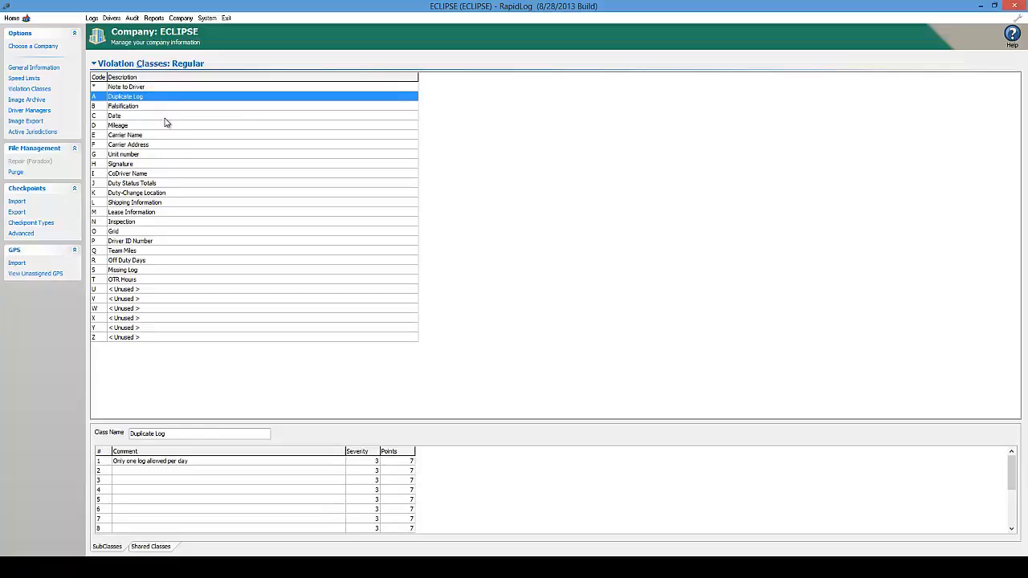
left_click(155, 18)
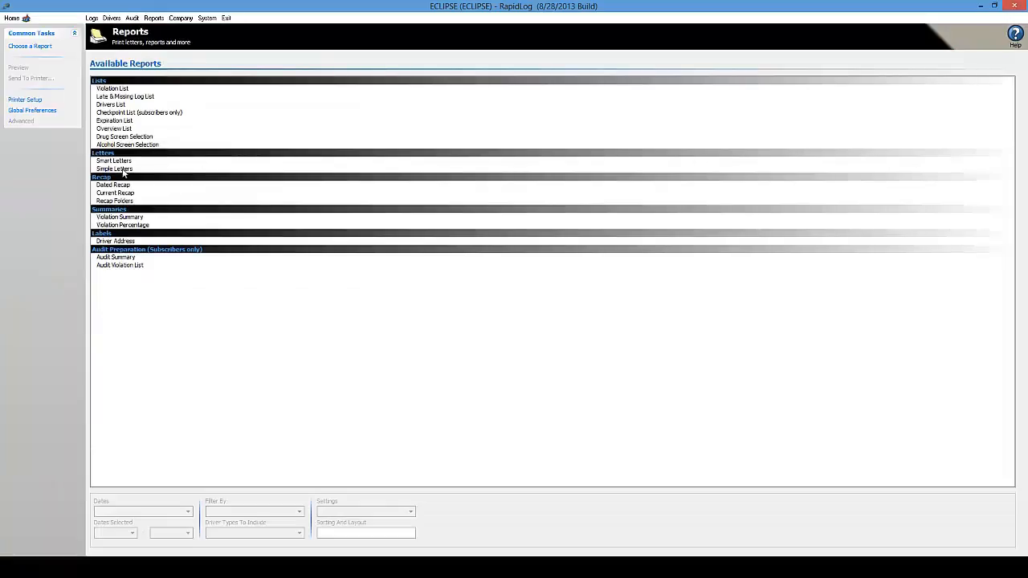
- Open Simple Letters' advanced filters and inspect the System Classes and Manual Classes values
left_click(120, 170)
left_click(21, 121)
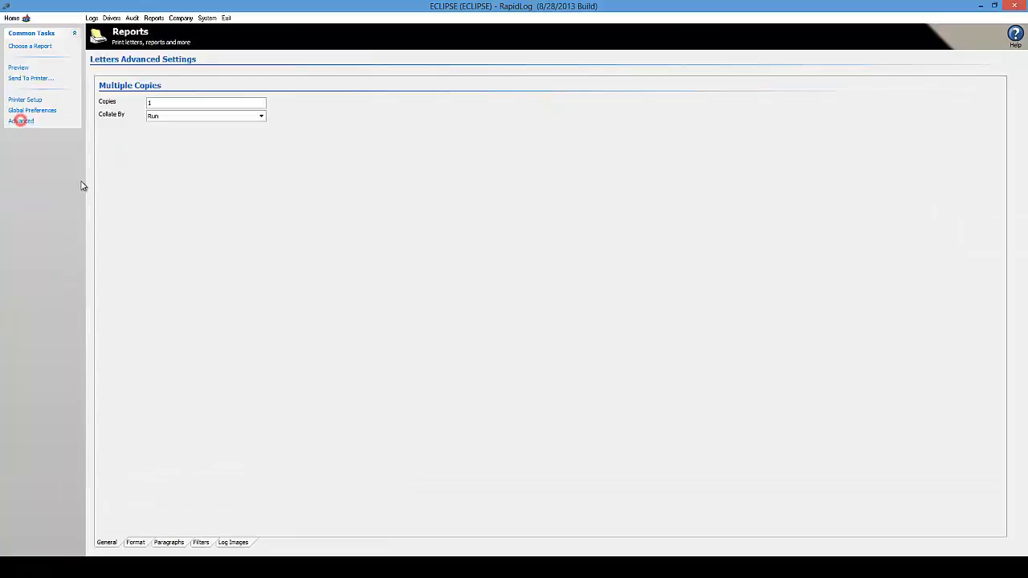
left_click(201, 543)
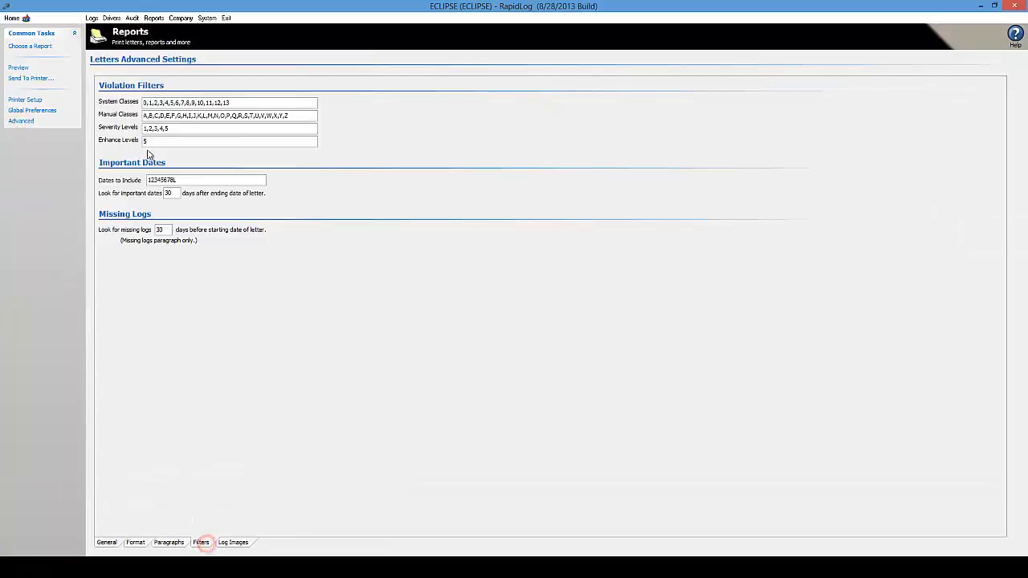
left_click(149, 117)
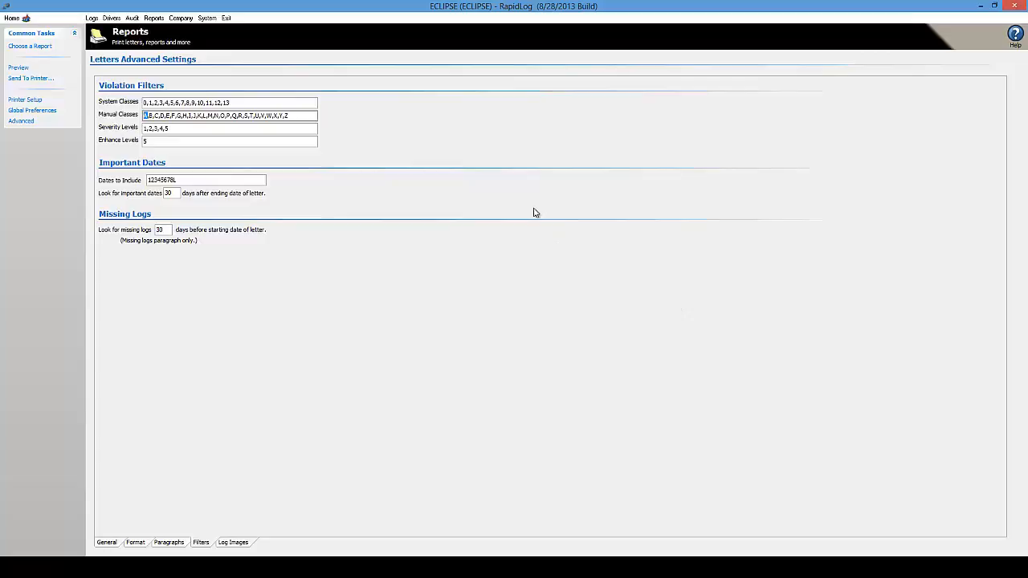
double_click(158, 103)
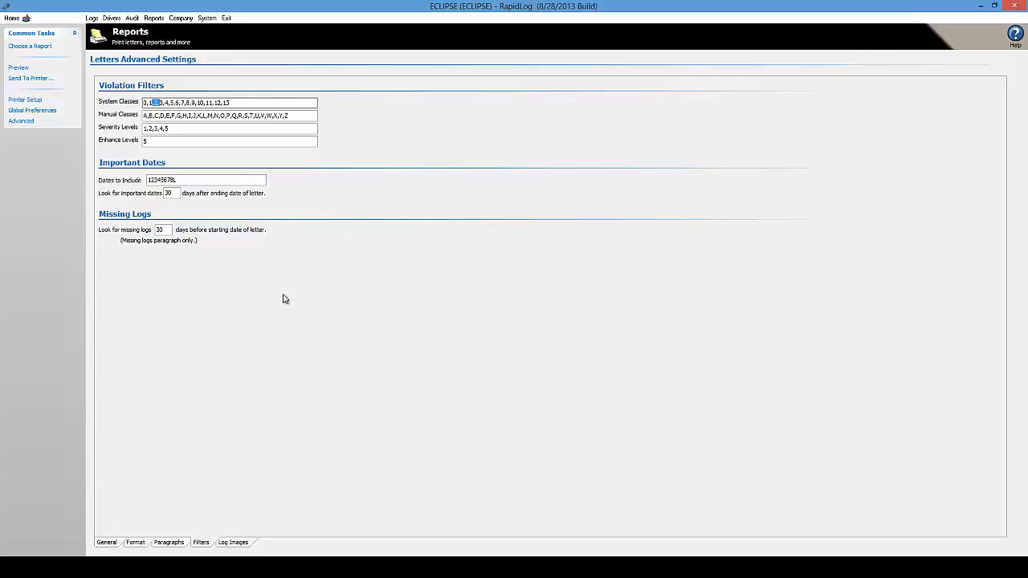
- Review the 30-day important-dates and missing-logs day windows
double_click(172, 193)
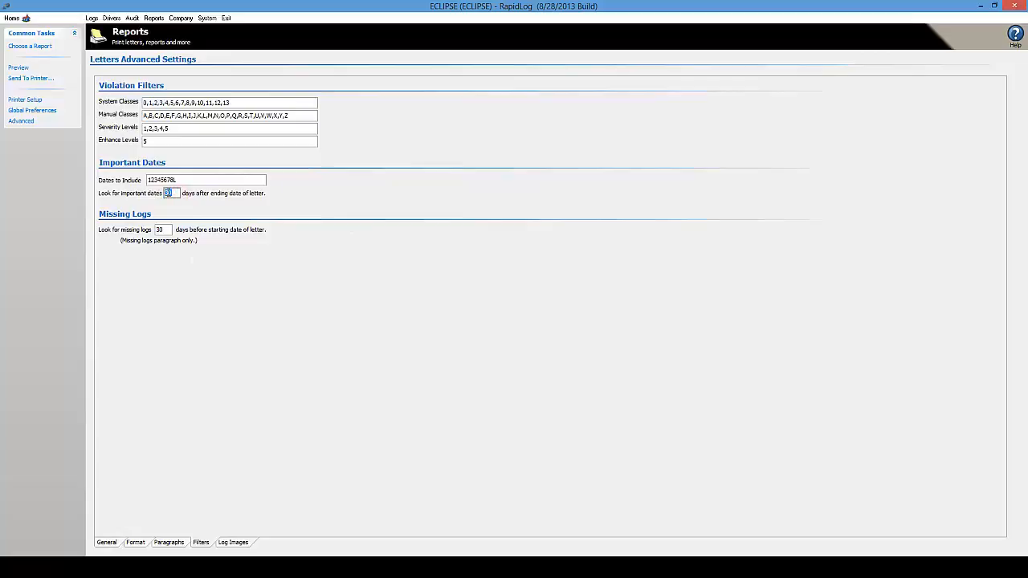
left_click(171, 194)
double_click(170, 193)
left_click(164, 231)
double_click(160, 231)
double_click(161, 230)
- Uncheck Missing logs under Body Paragraphs in the letters' Format options
left_click(167, 542)
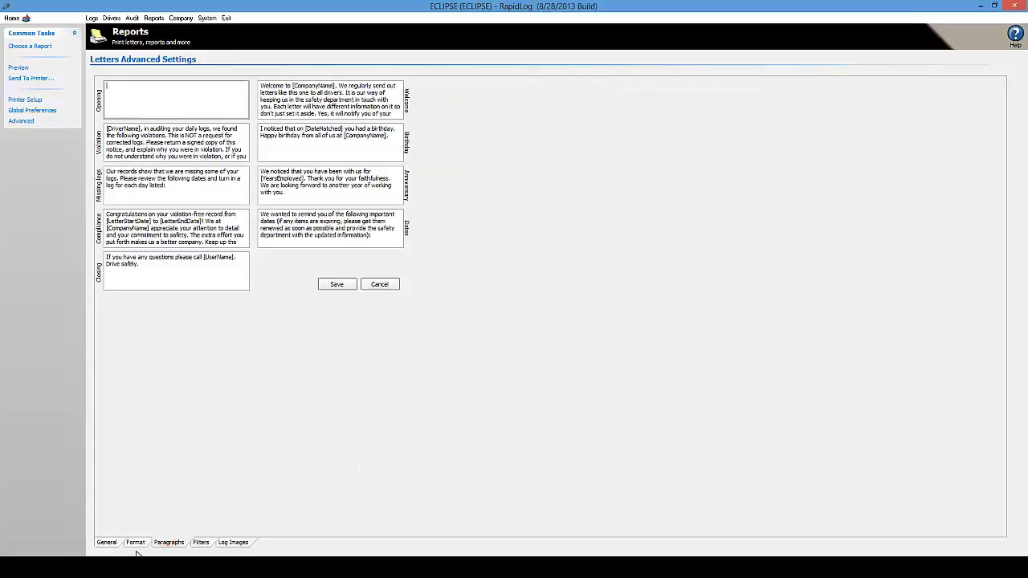
left_click(135, 541)
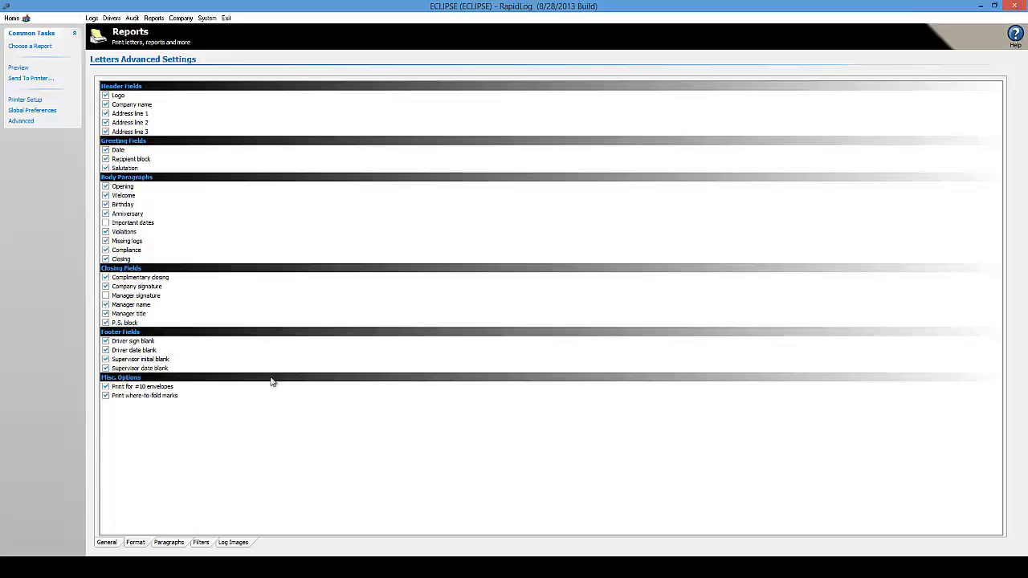
left_click(105, 241)
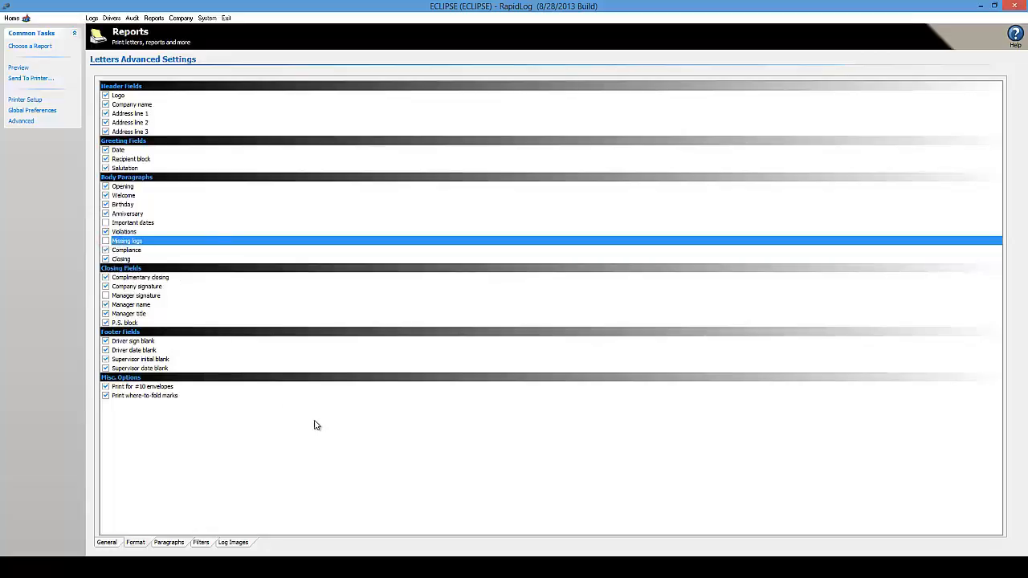
- Generate the letter preview and scroll through its pages
left_click(18, 67)
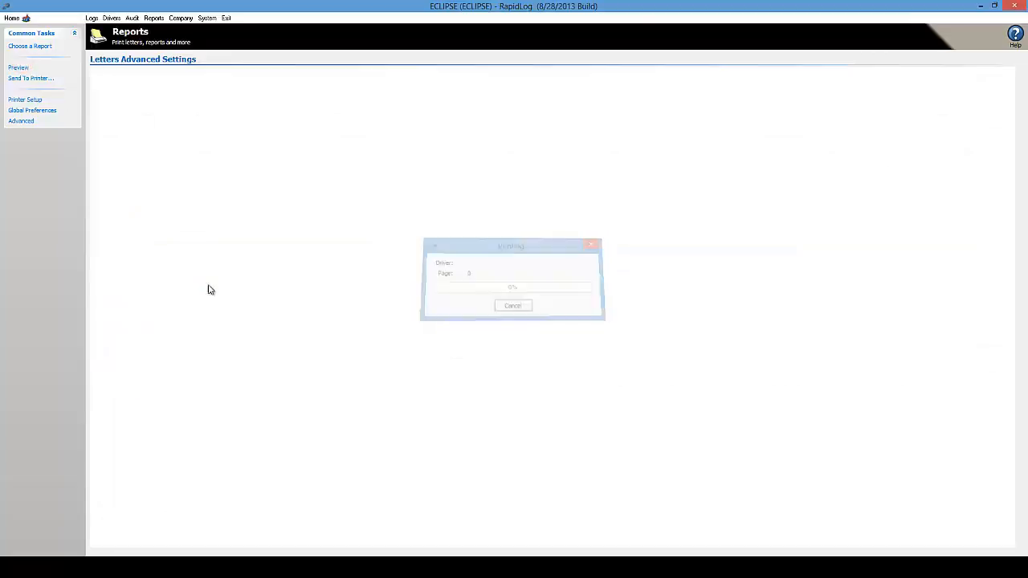
mouse_move(1007, 129)
left_mouse_down()
mouse_move(1005, 120)
mouse_move(1007, 233)
left_mouse_up()
left_click(303, 279)
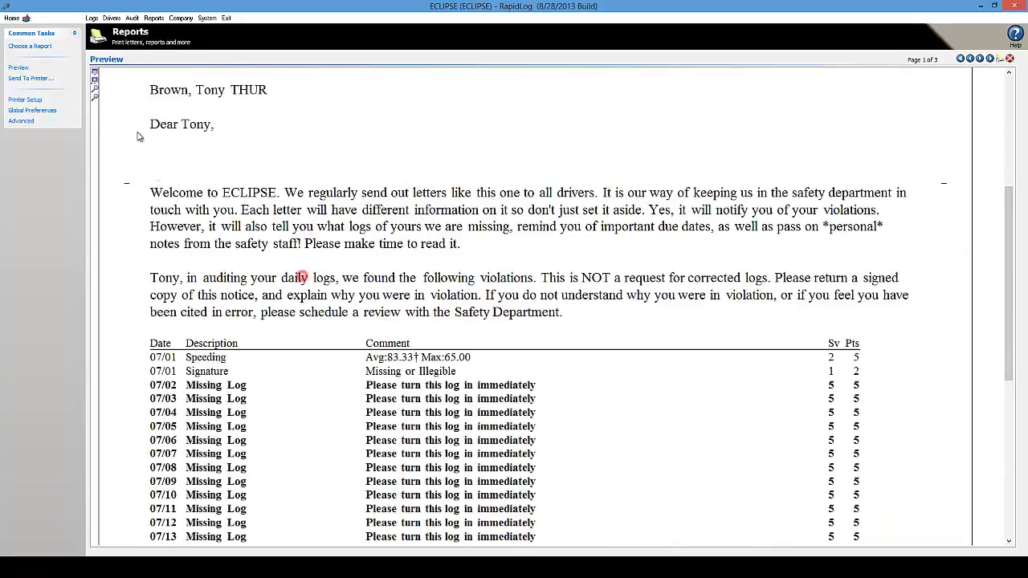
left_click(468, 282)
left_click_drag(1009, 228, 1010, 366)
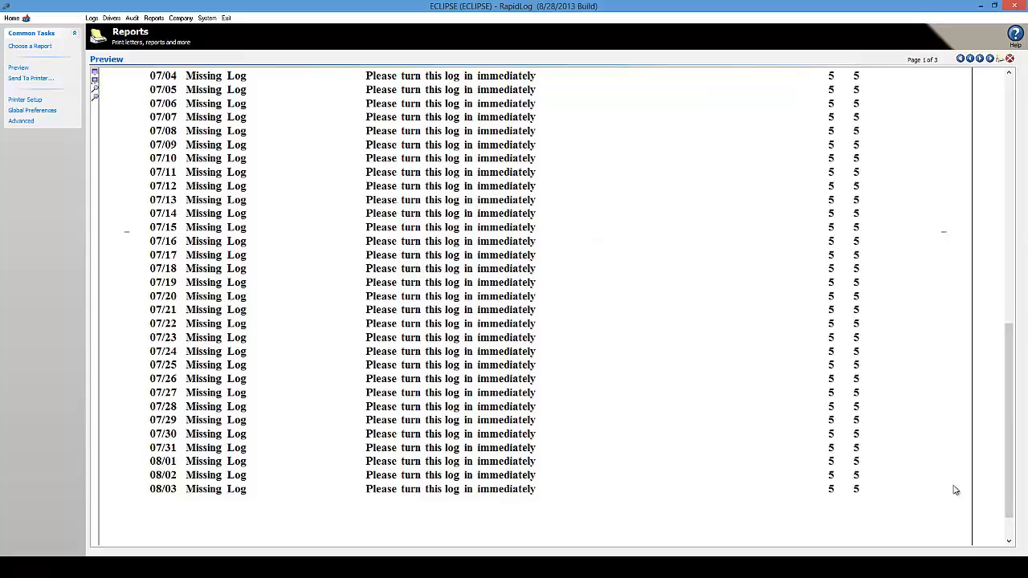
left_click(979, 59)
left_click_drag(1008, 431, 1022, 315)
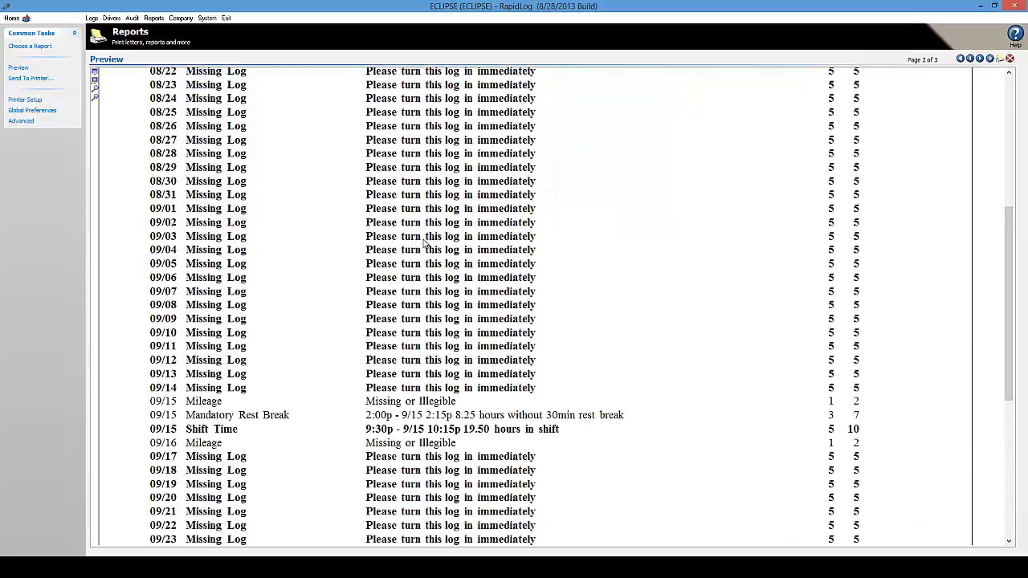
- Re-include the Missing logs paragraph and regenerate the letter preview
left_click(20, 121)
left_click(105, 241)
left_click(18, 69)
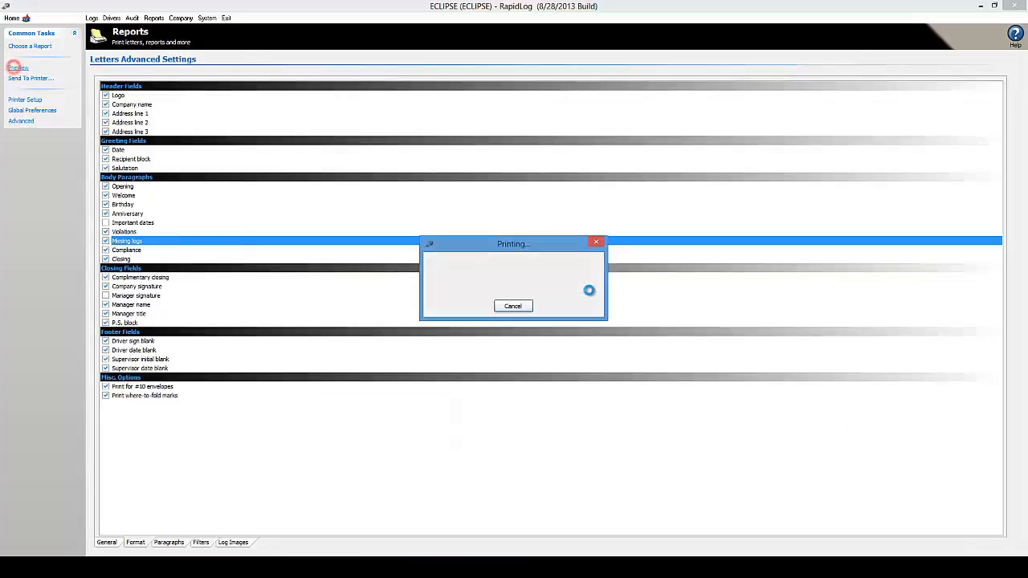
left_click_drag(1010, 98, 984, 337)
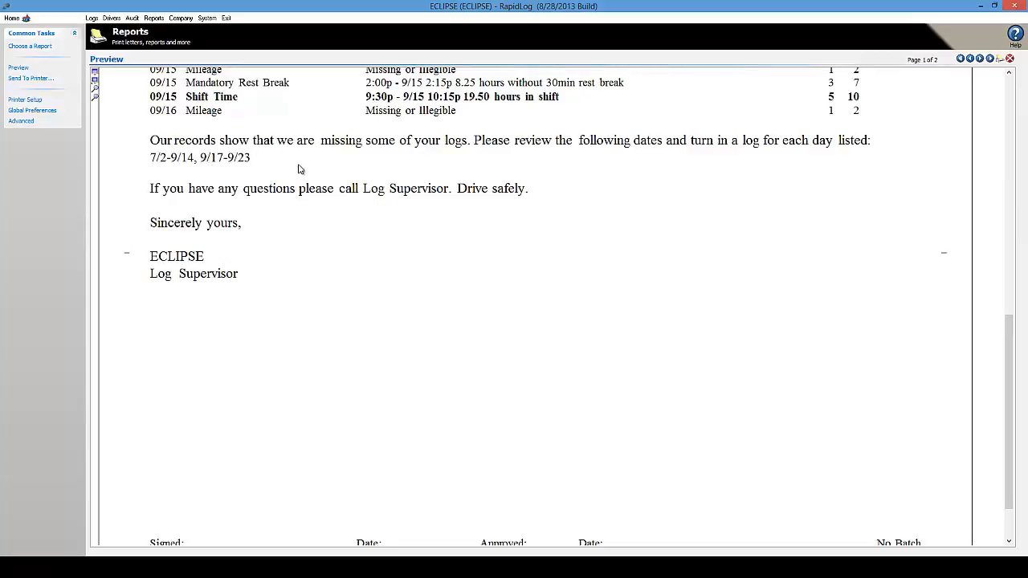
- Exclude Missing logs again, regenerate the letters, and return to Advanced Settings
left_click(25, 122)
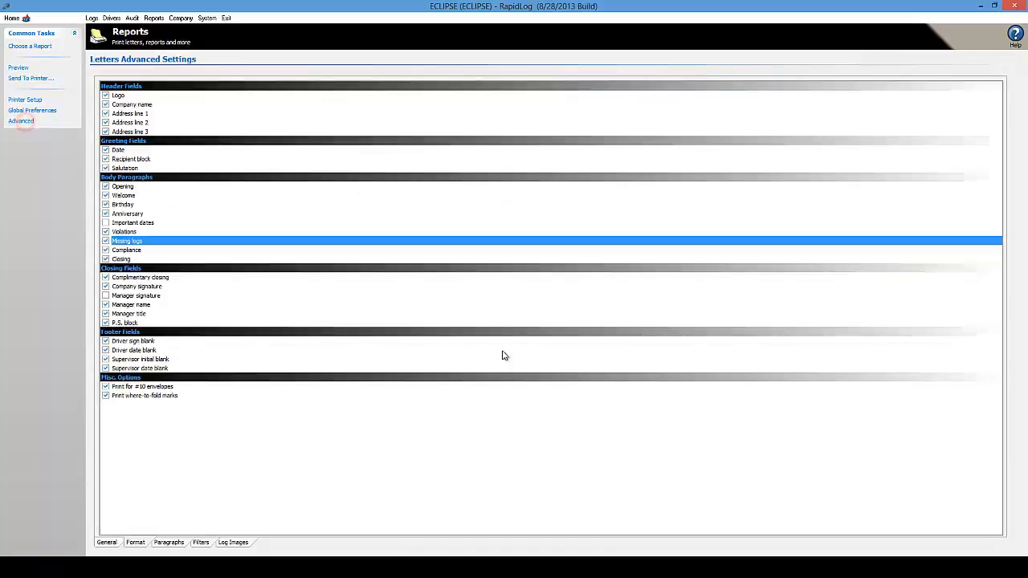
left_click(105, 240)
left_click(31, 78)
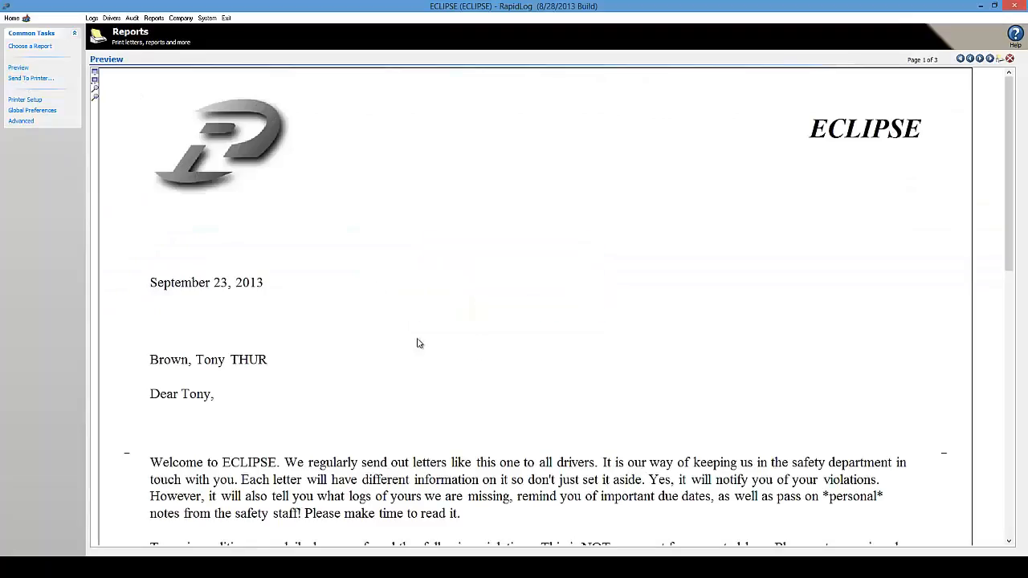
left_click_drag(1009, 145, 984, 362)
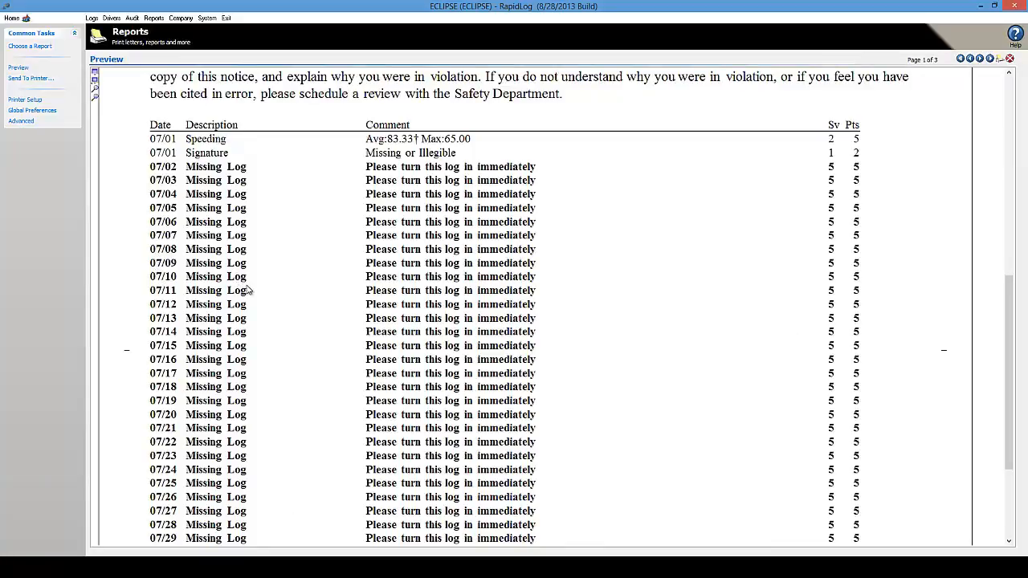
left_click(25, 122)
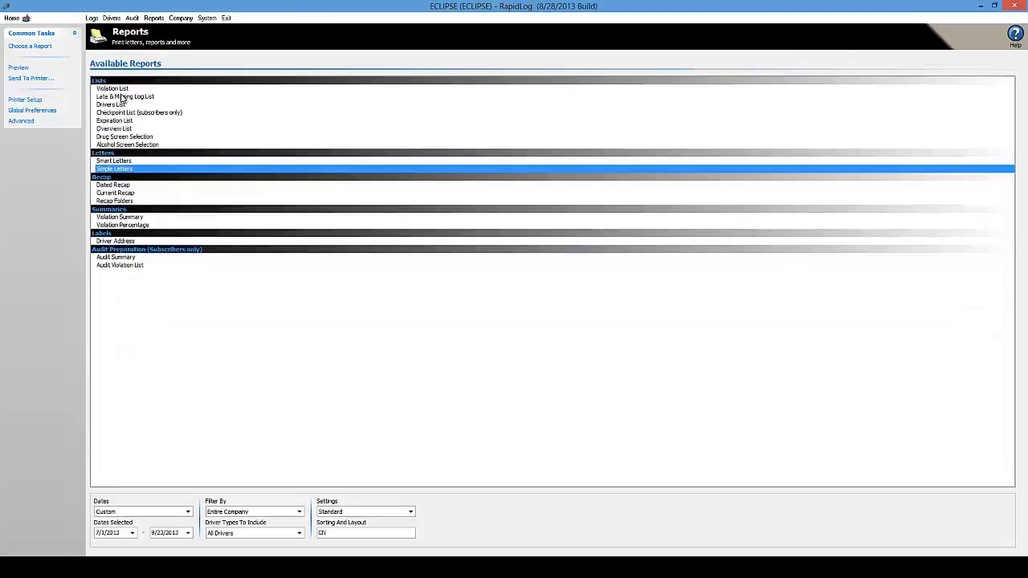
- Select Violation List, open its Advanced Settings, and inspect the violation classes list
left_click(118, 89)
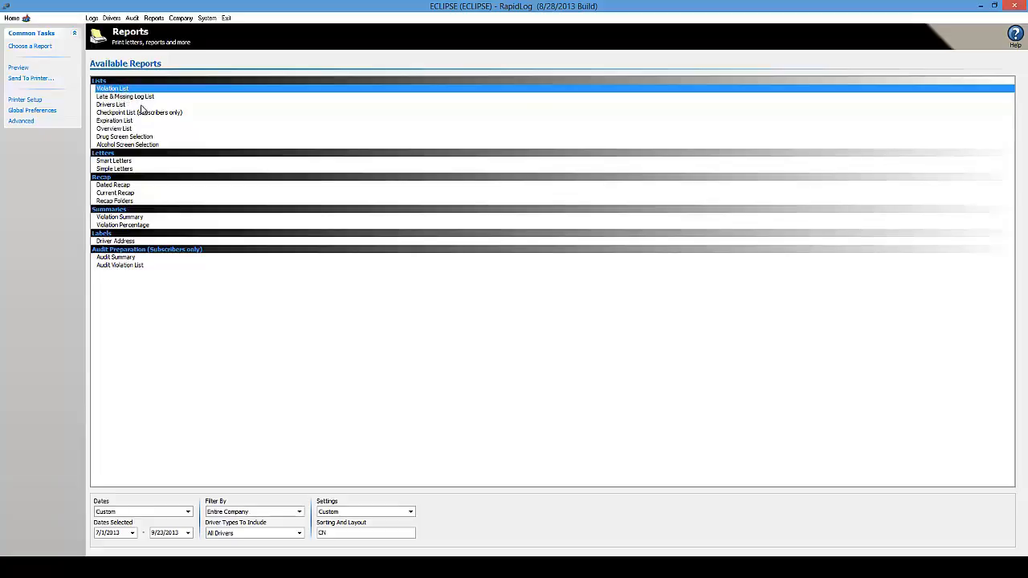
left_click(21, 122)
left_click(167, 88)
left_click(136, 89)
left_click_drag(136, 89, 118, 102)
left_click(344, 89)
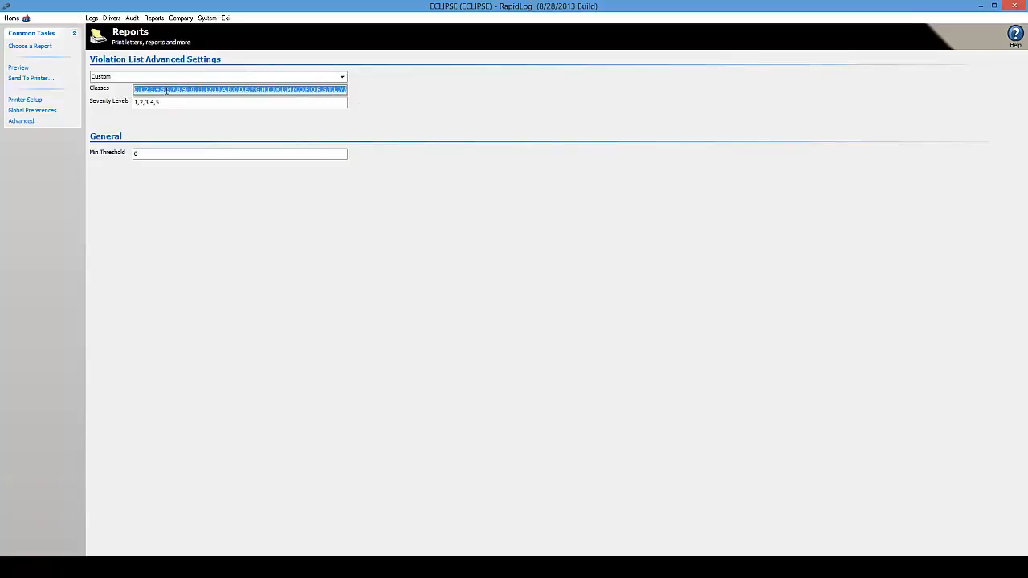
left_click(167, 89)
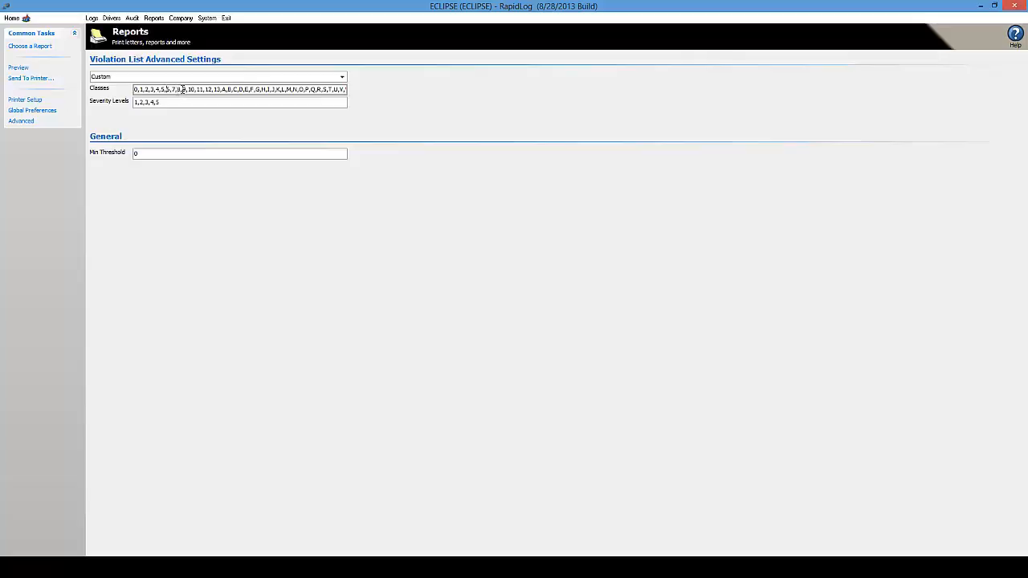
- Change Min Threshold from 0 to 3 and preview the Violation List
left_click(162, 154)
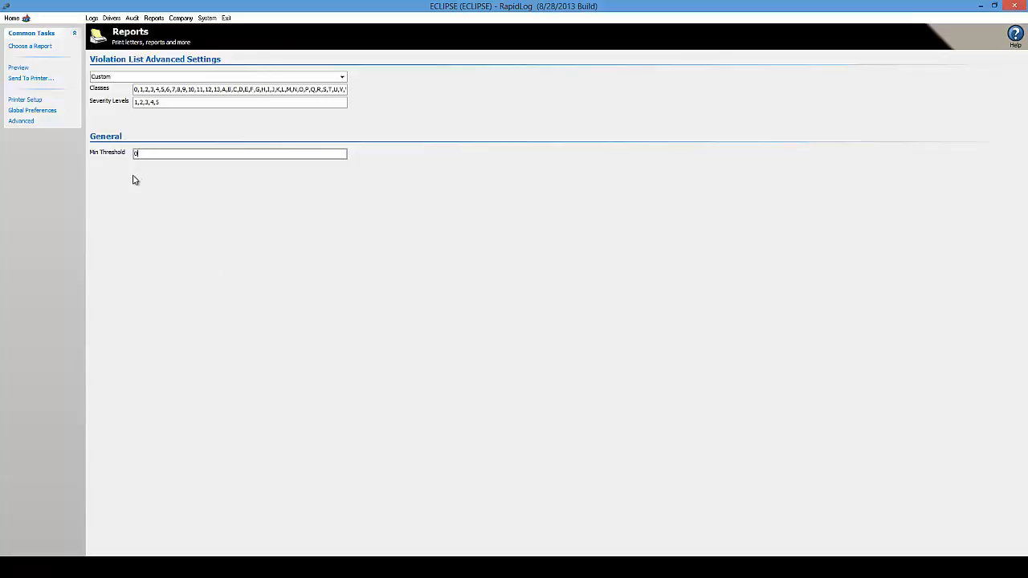
left_click_drag(148, 153, 99, 149)
type("3")
left_click(24, 68)
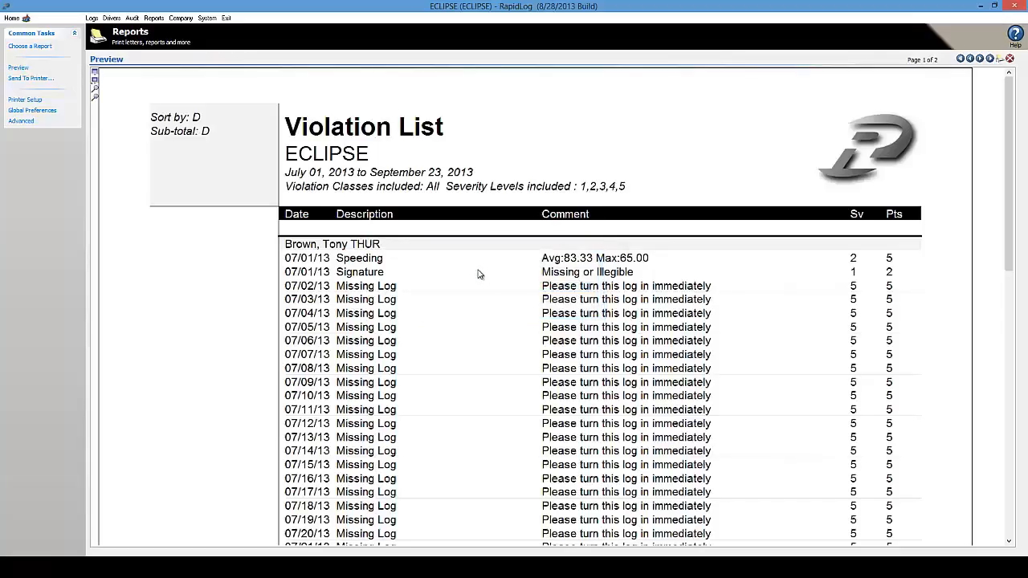
- Check page 2 of the report, then set Min Threshold to 5 and preview again
left_click(980, 59)
left_click_drag(1008, 258, 1009, 407)
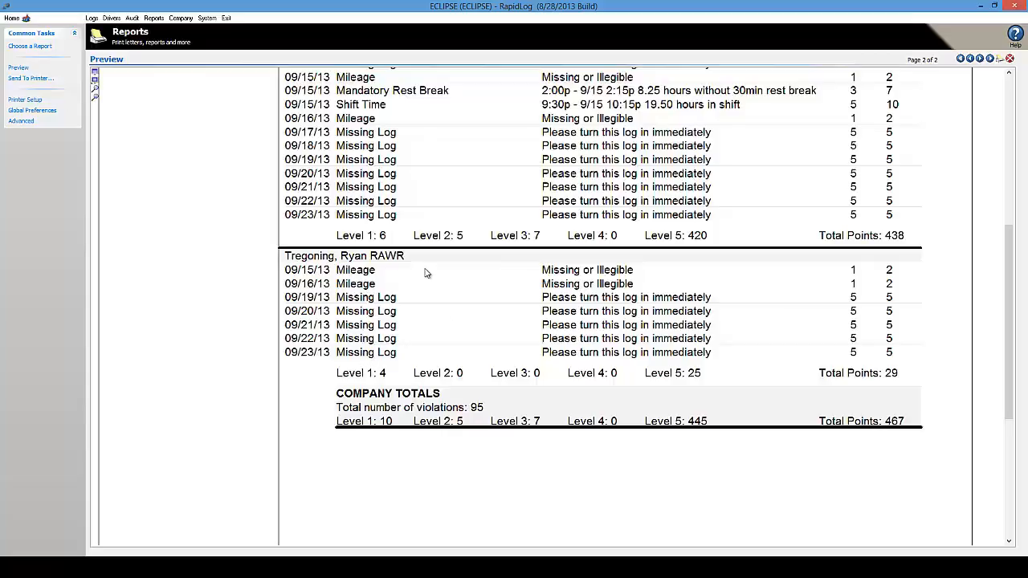
left_click(20, 120)
left_click(157, 152)
double_click(164, 155)
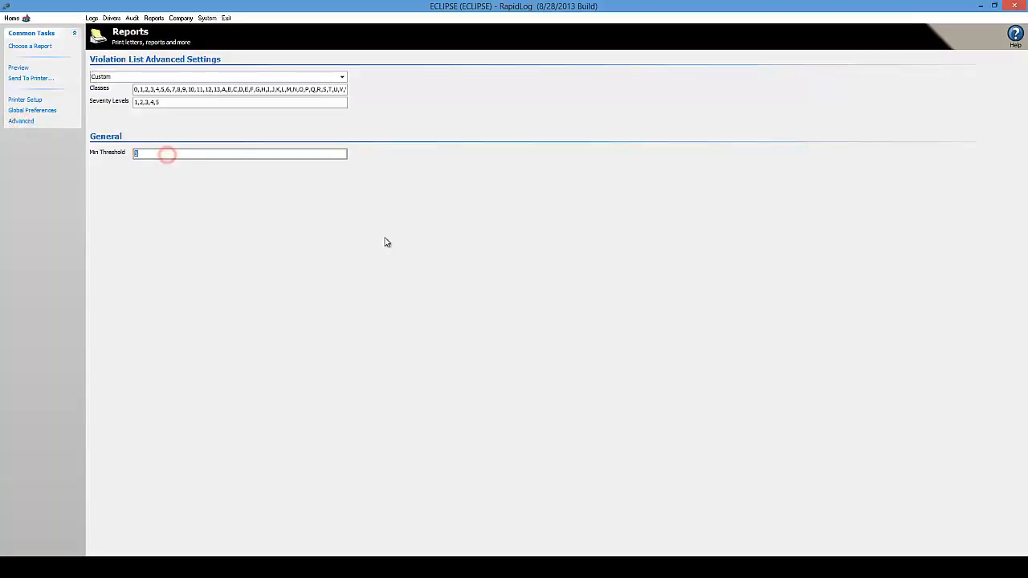
type("5")
left_click(18, 67)
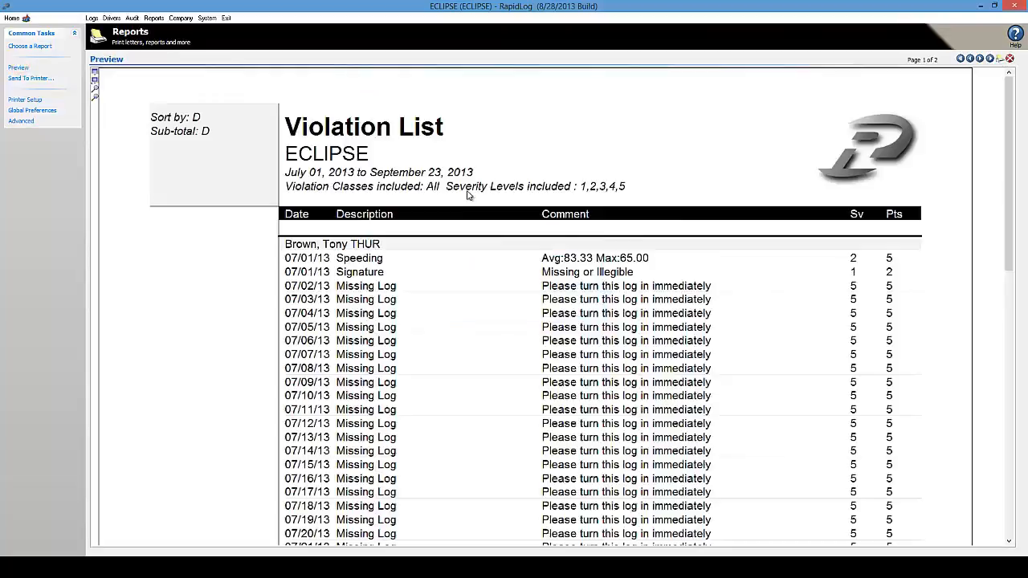
- Page through the new totals of 88 violations and 438 points, then return to Advanced
left_click(979, 59)
left_click_drag(1008, 195, 1009, 387)
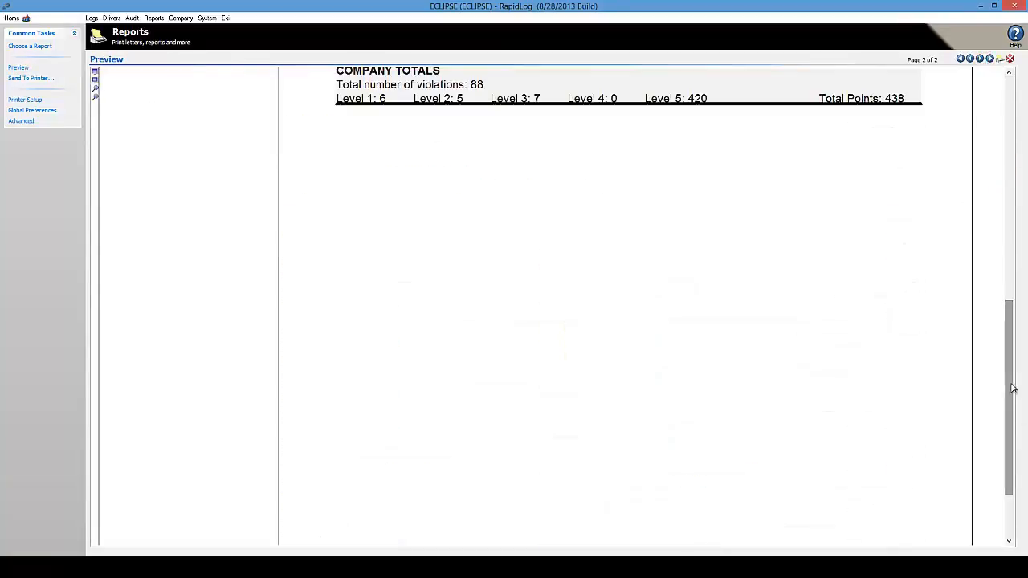
left_click_drag(1008, 335, 1017, 237)
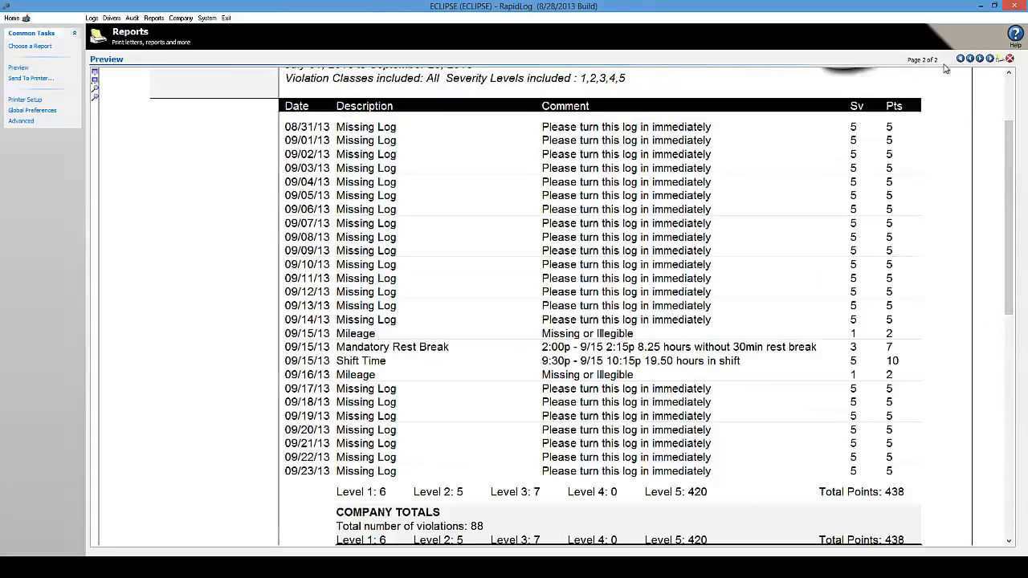
left_click(969, 59)
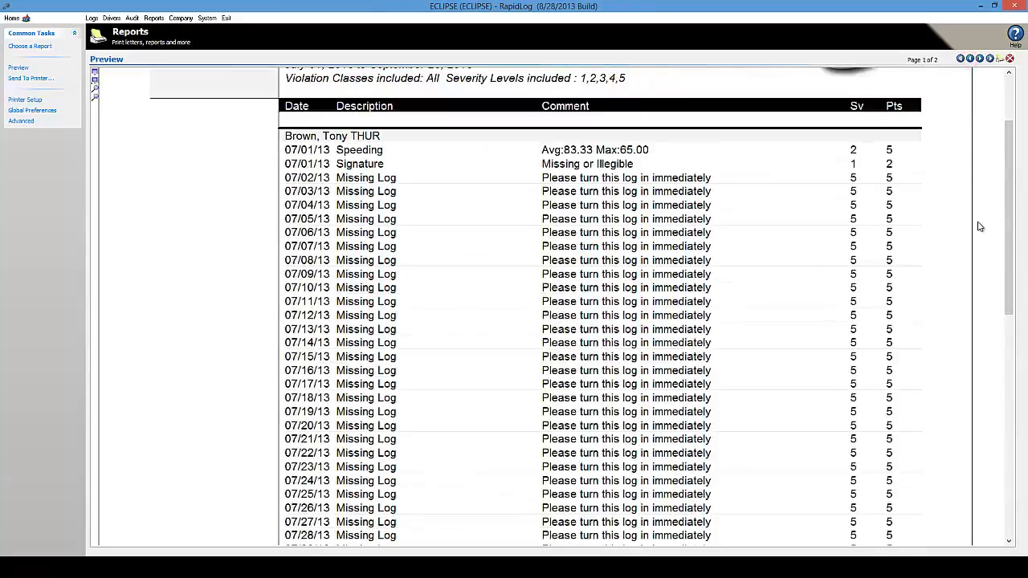
left_click_drag(1009, 160, 1009, 120)
left_click(22, 120)
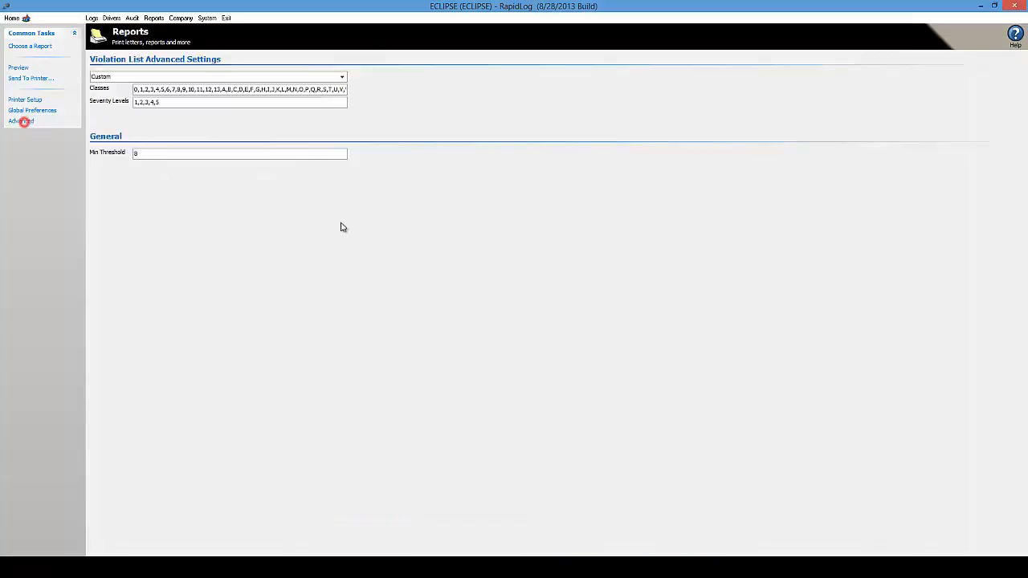
left_click(153, 152)
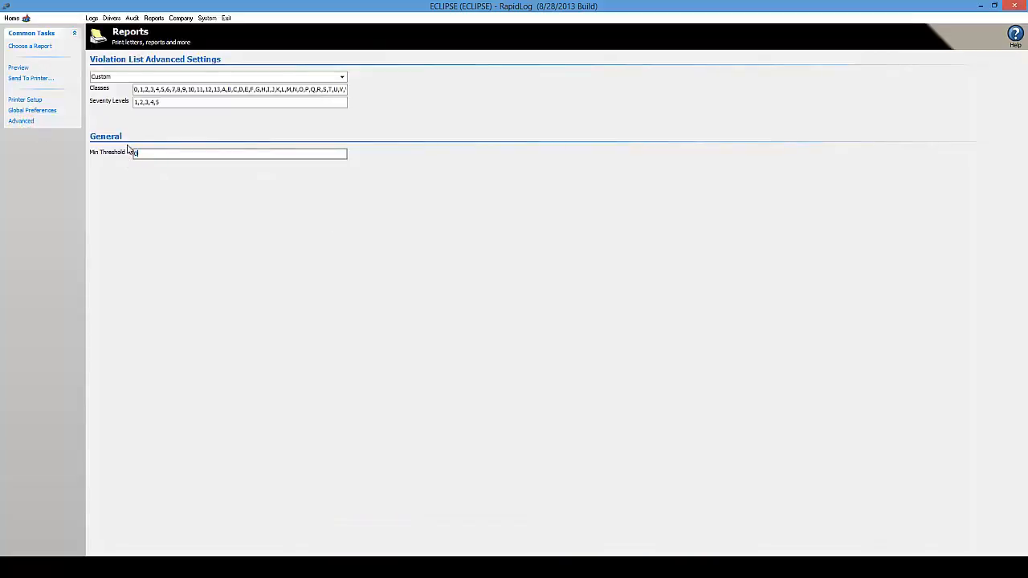
- Review the Late & Missing Log List and Checkpoint List advanced settings
left_click(45, 49)
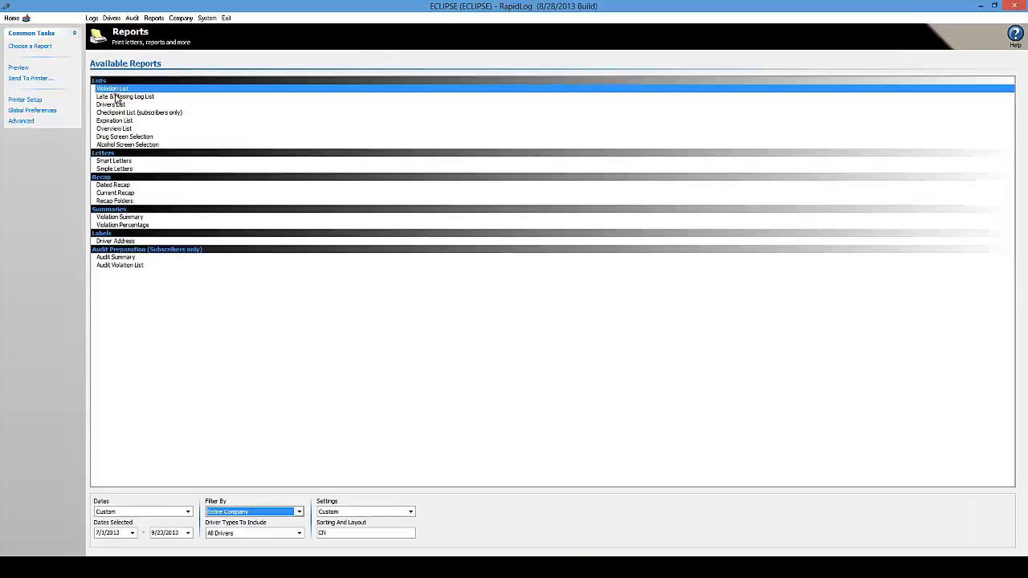
left_click(30, 121)
left_click(161, 77)
left_click(18, 51)
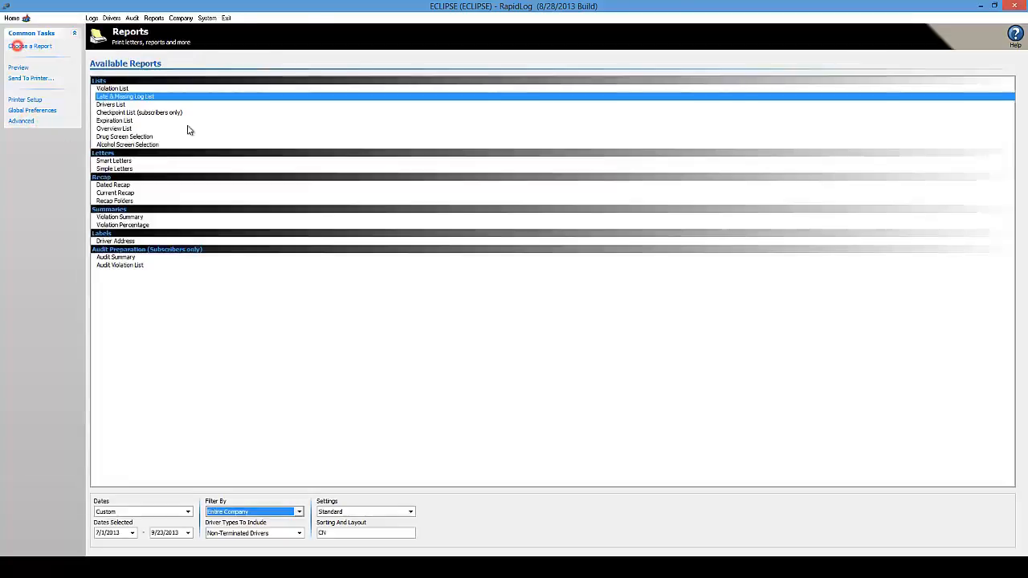
left_click(122, 104)
left_click(108, 113)
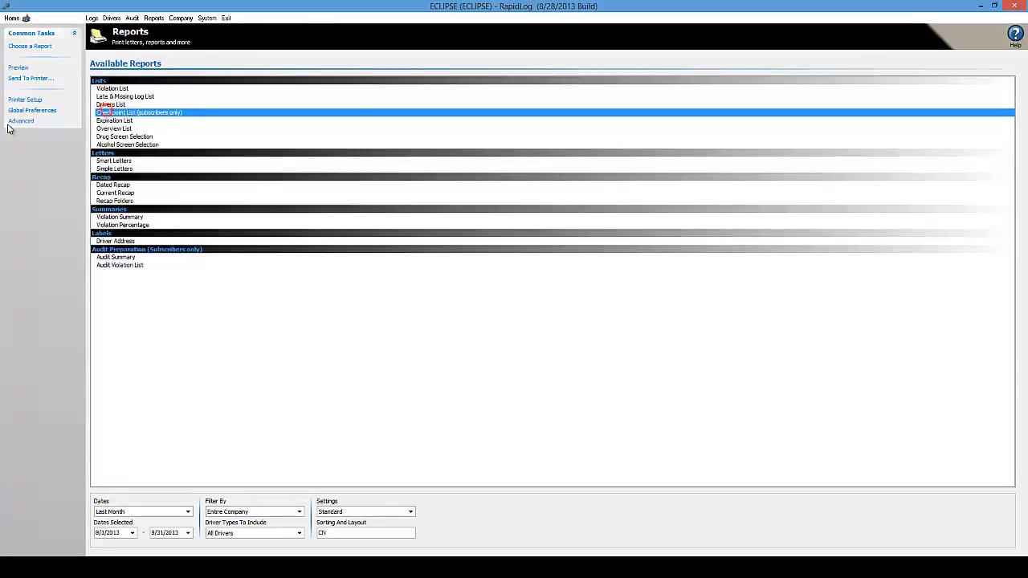
left_click(24, 121)
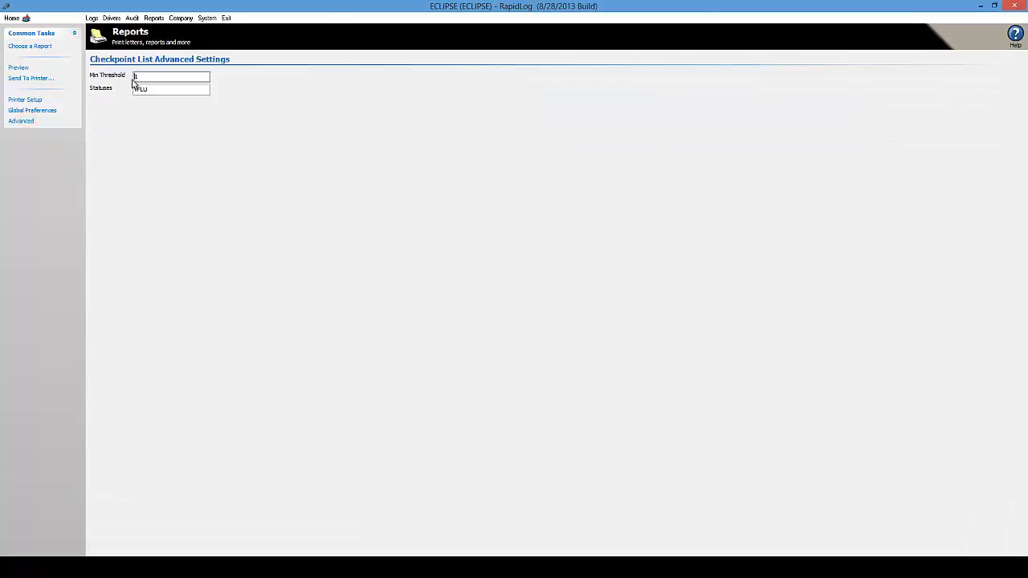
- Review the Expiration List advanced settings, then select the Overview List report
left_click(29, 46)
left_click(107, 114)
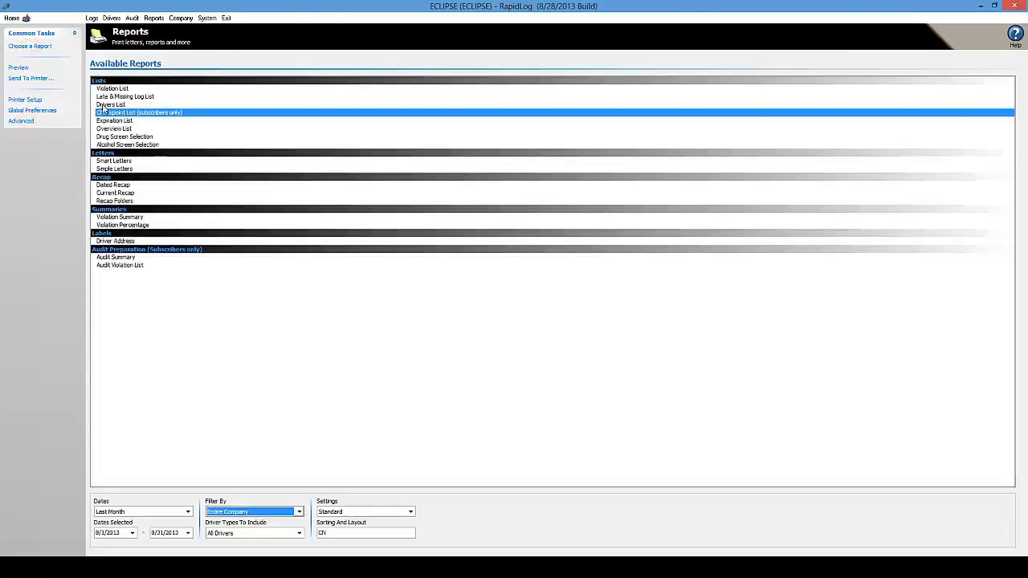
left_click(23, 120)
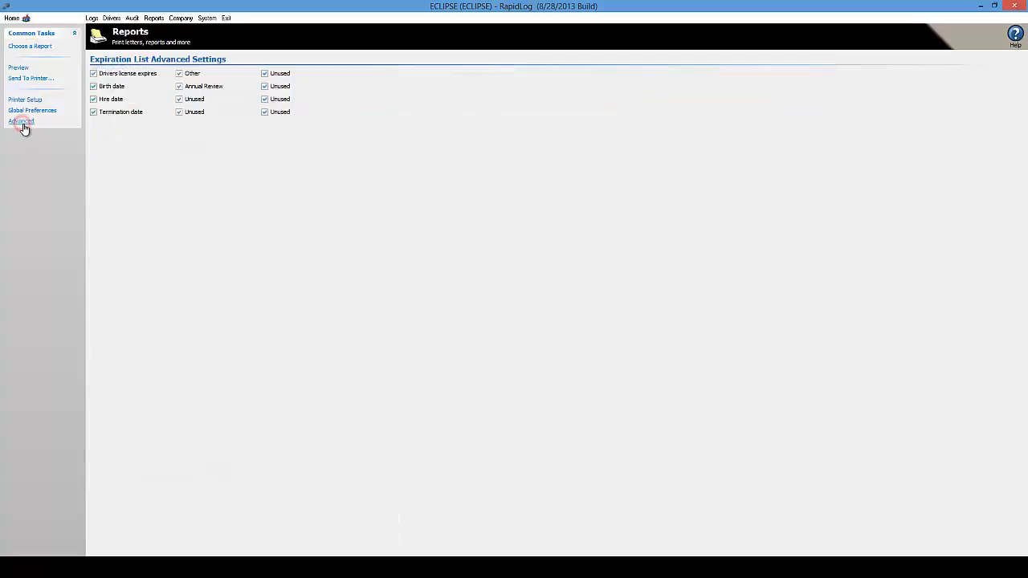
left_click(22, 45)
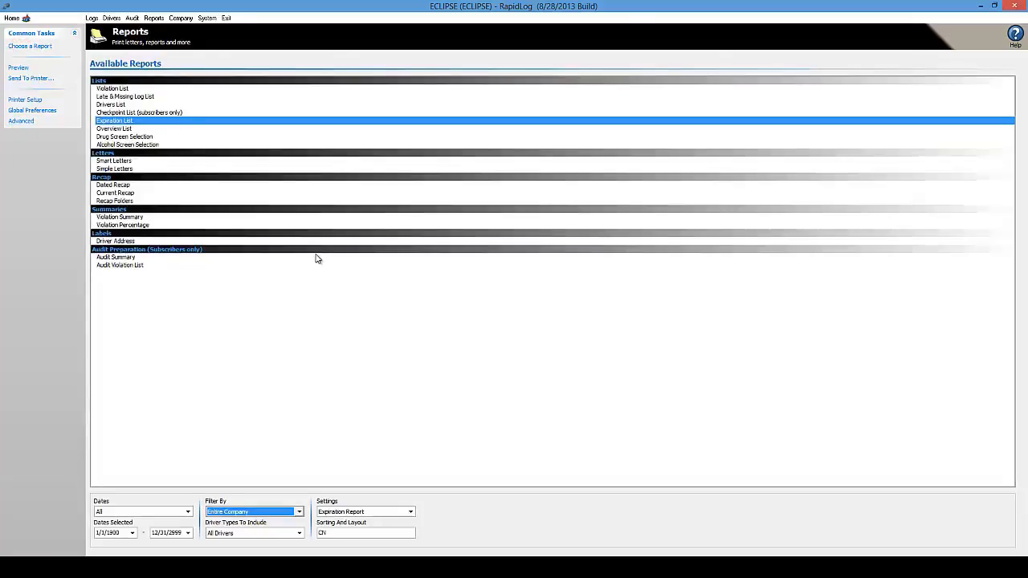
left_click(107, 130)
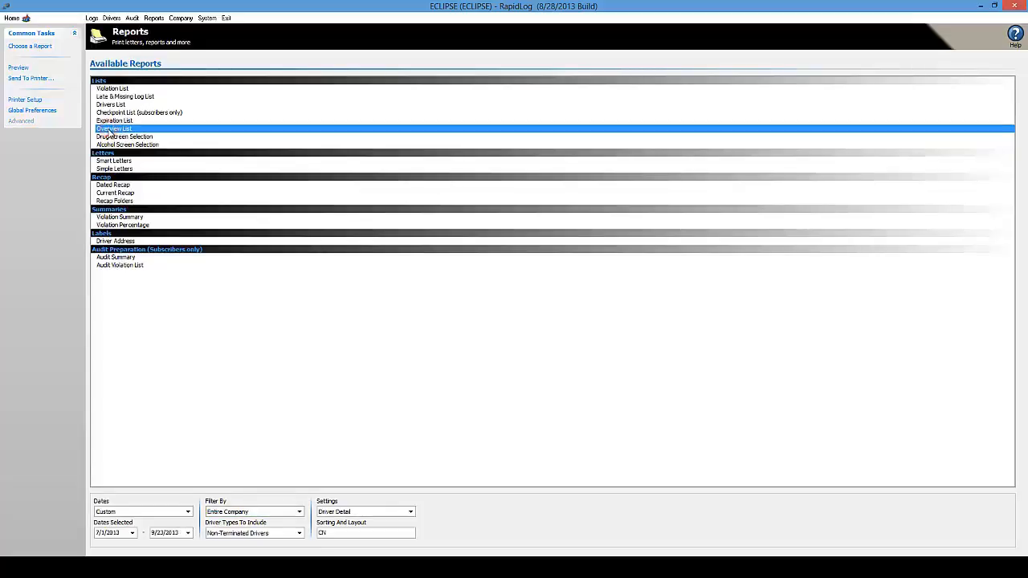
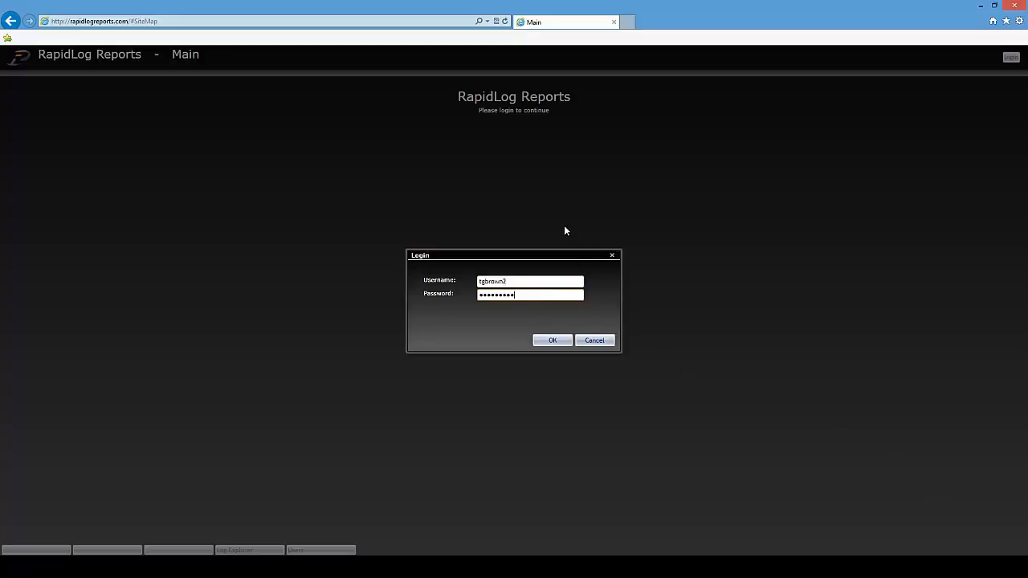
- Sign in to RapidLog Reports to load the four-panel week-to-date Charts dashboard
left_click(554, 341)
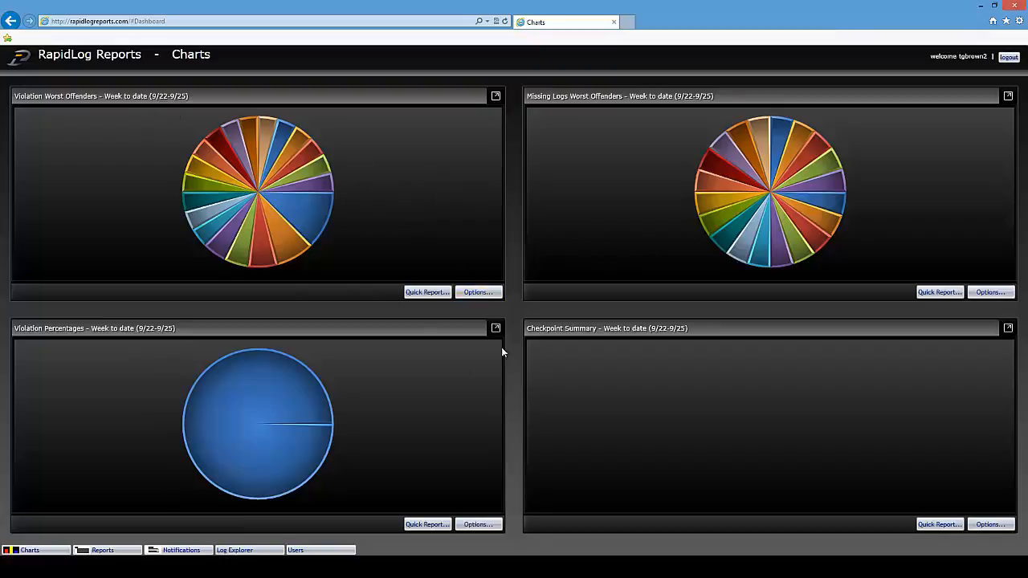
- Change the Violation Worst Offenders chart style to Vertical Bar Chart, keeping the date range unchanged
left_click(478, 292)
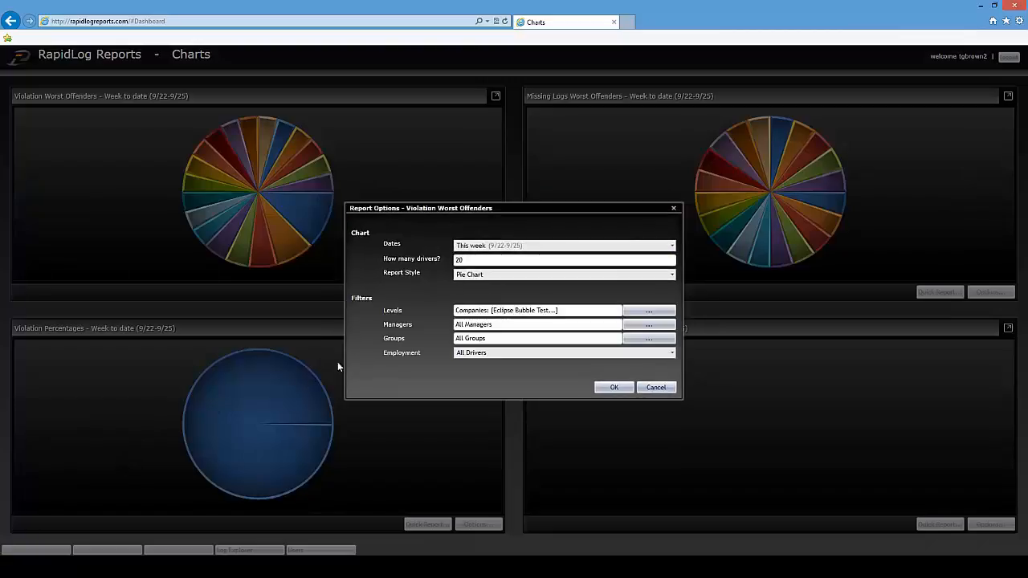
left_click(671, 246)
left_click(673, 247)
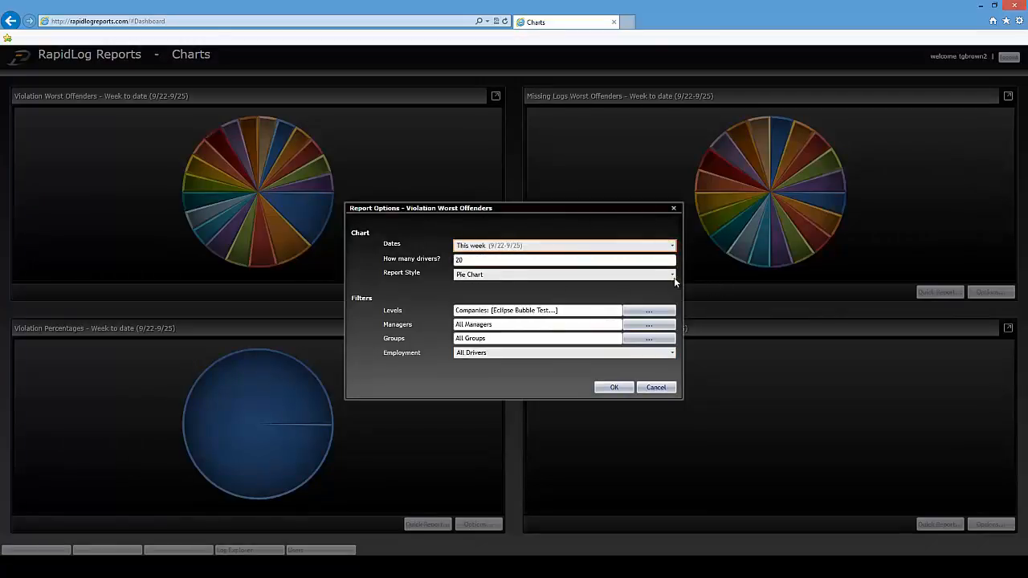
left_click(672, 275)
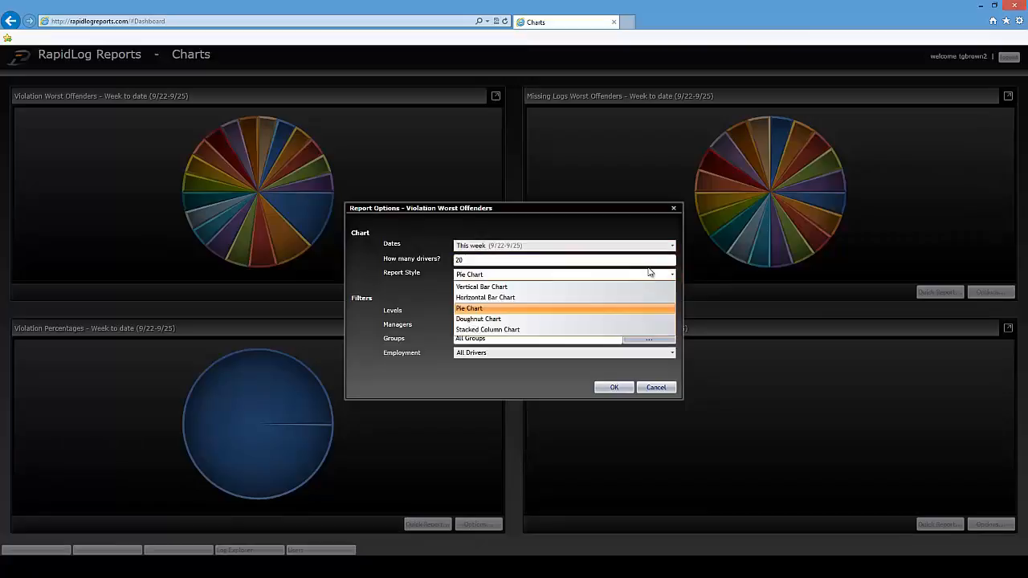
left_click(629, 288)
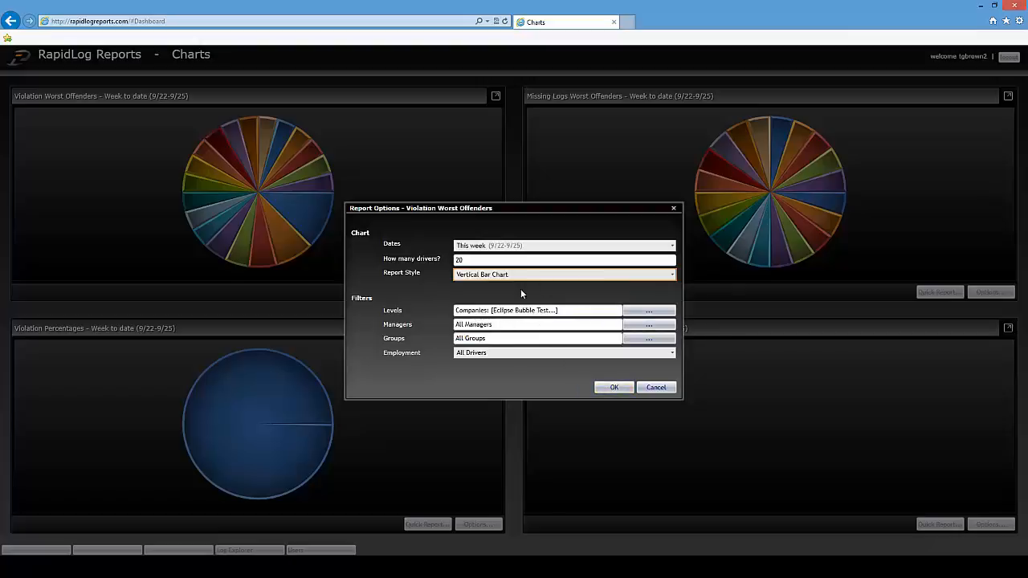
left_click(613, 388)
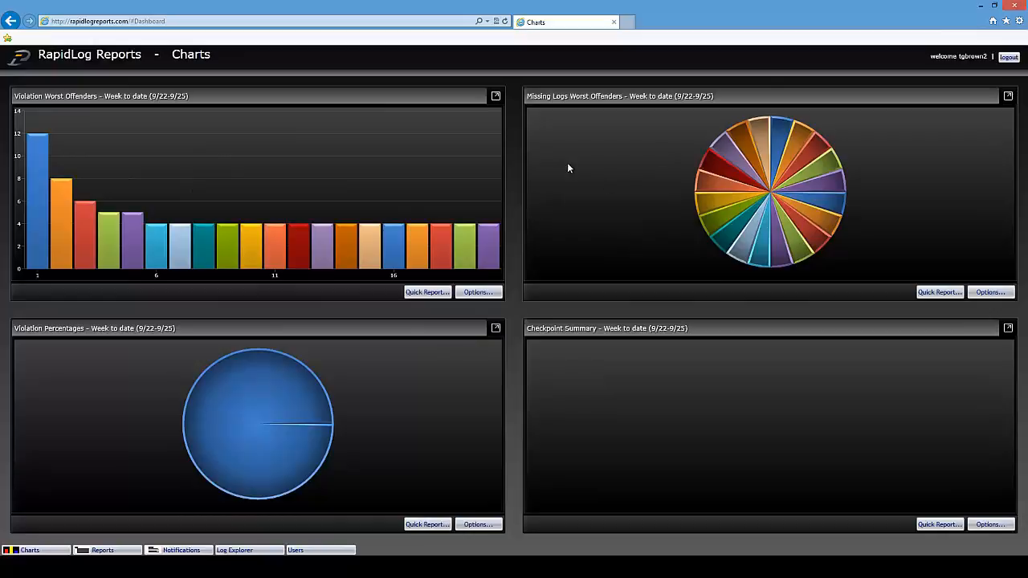
left_click(1008, 96)
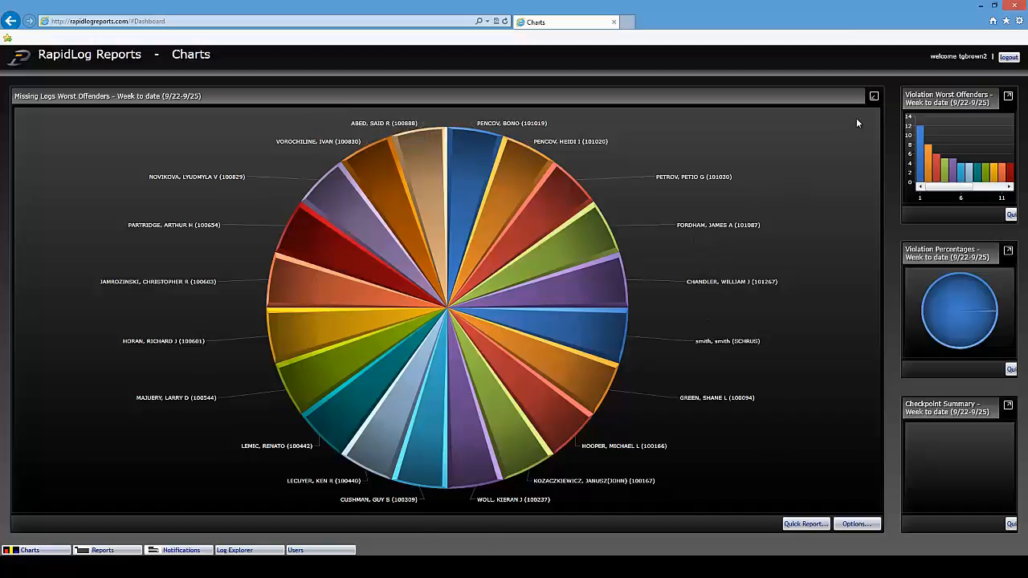
left_click(874, 97)
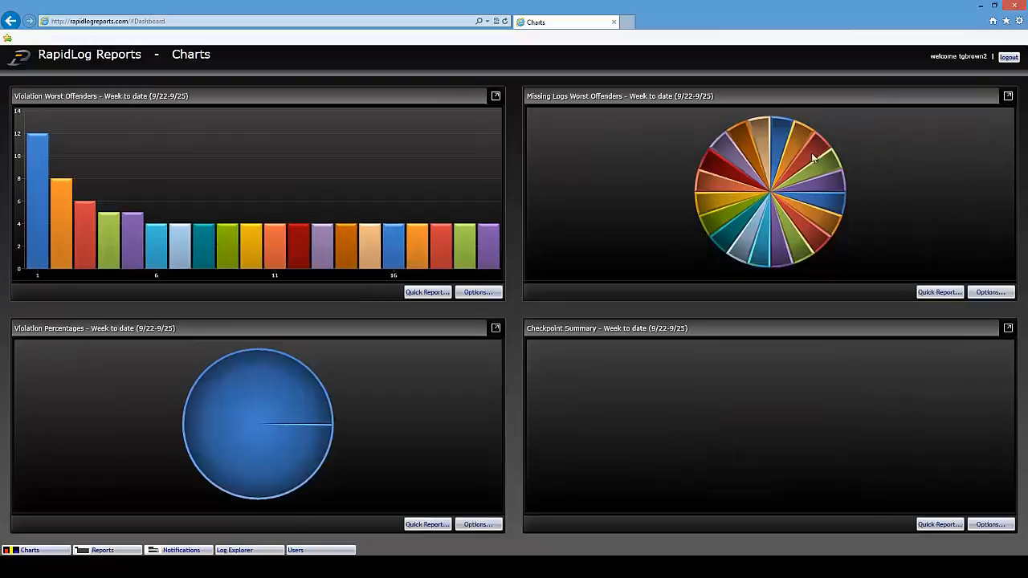
left_click(1008, 96)
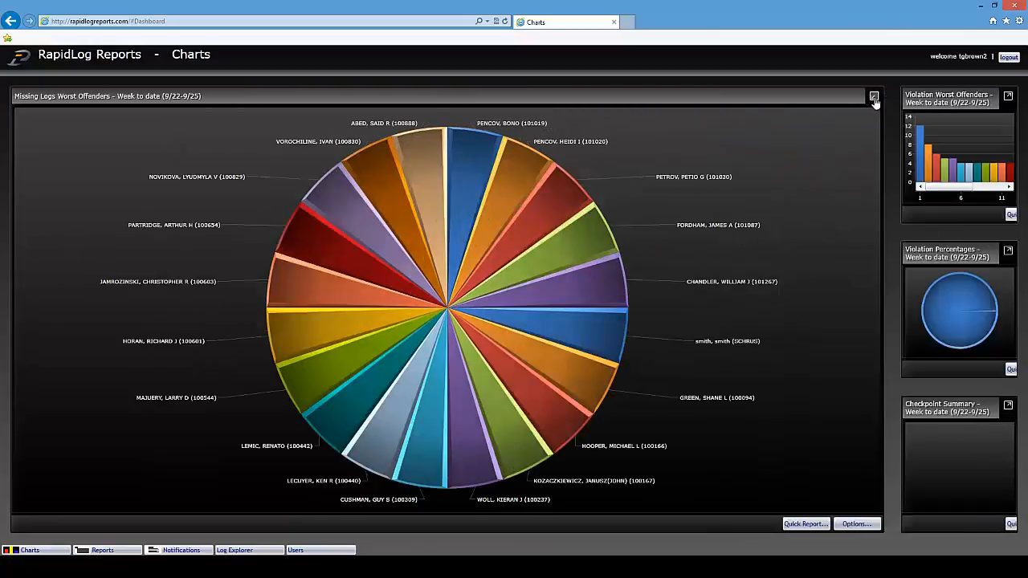
left_click(873, 97)
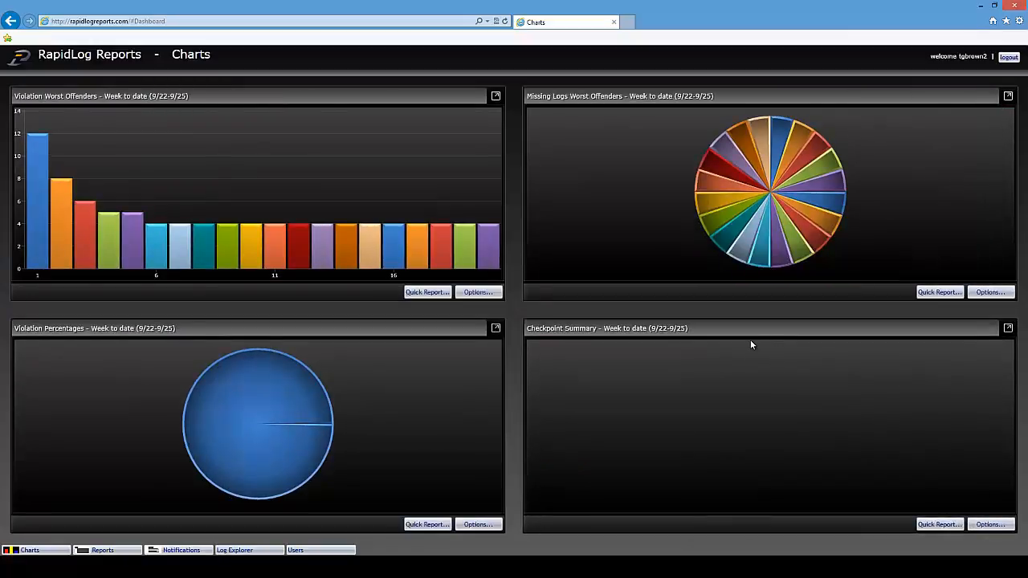
left_click(938, 291)
- On the Reports page, keep Violation List with This month dates and review the output formats
left_click(117, 551)
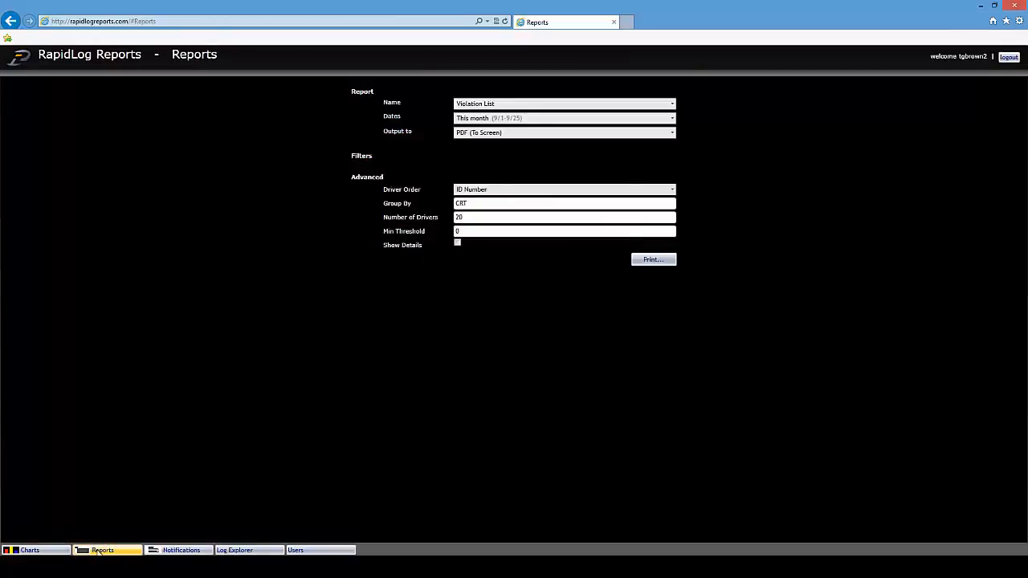
left_click(671, 104)
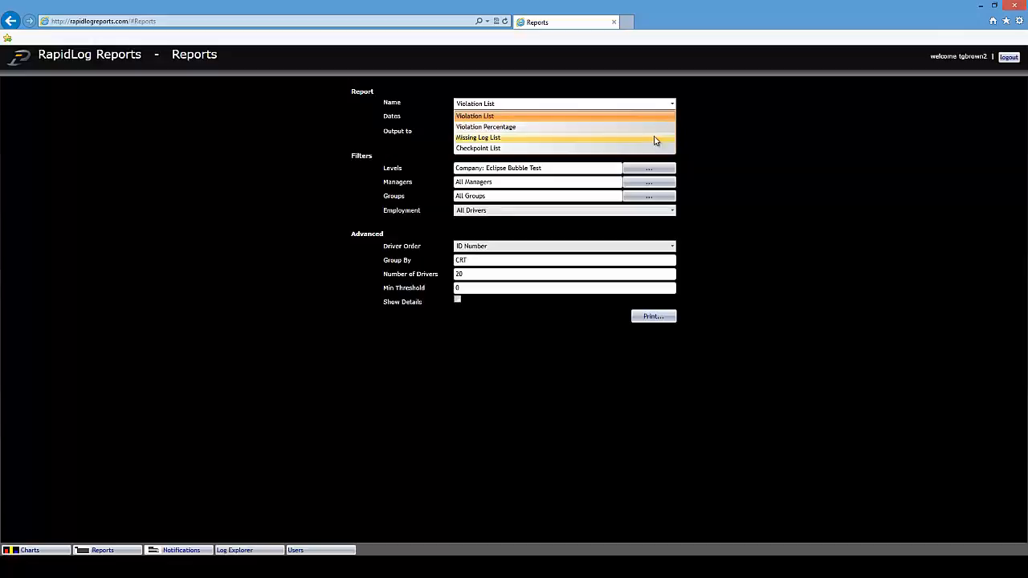
left_click(700, 121)
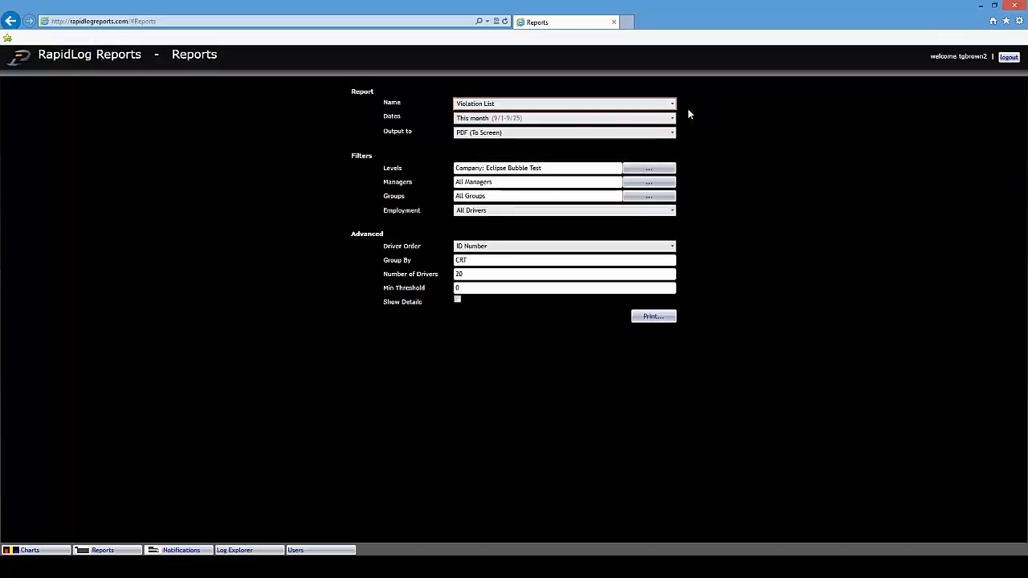
left_click(672, 118)
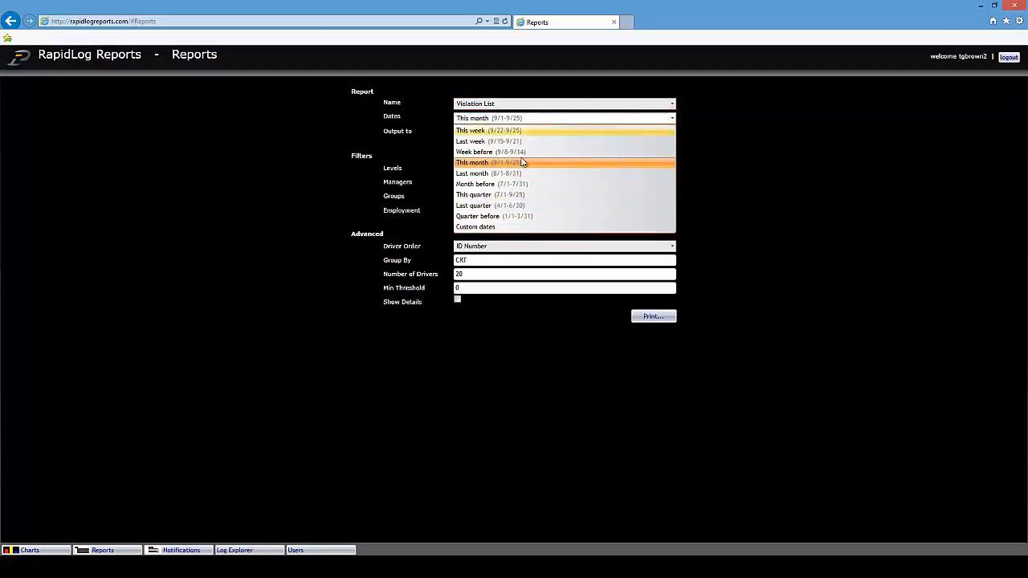
left_click(743, 123)
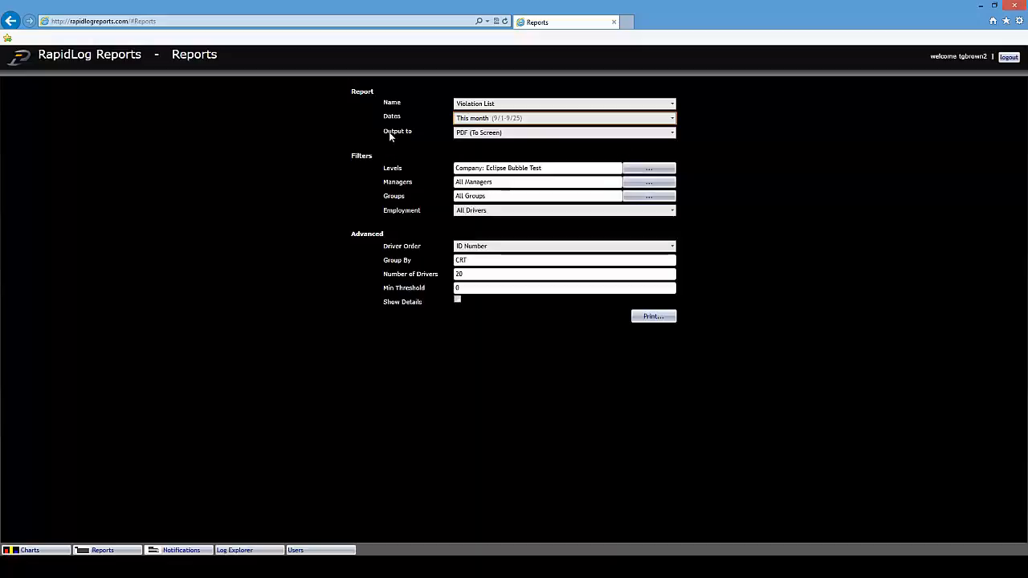
left_click(672, 133)
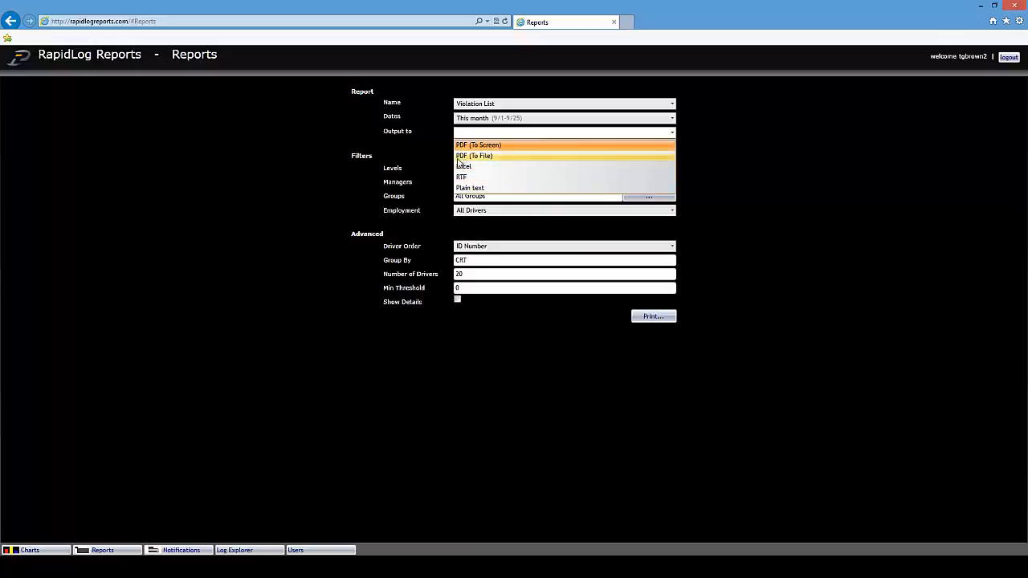
left_click(718, 142)
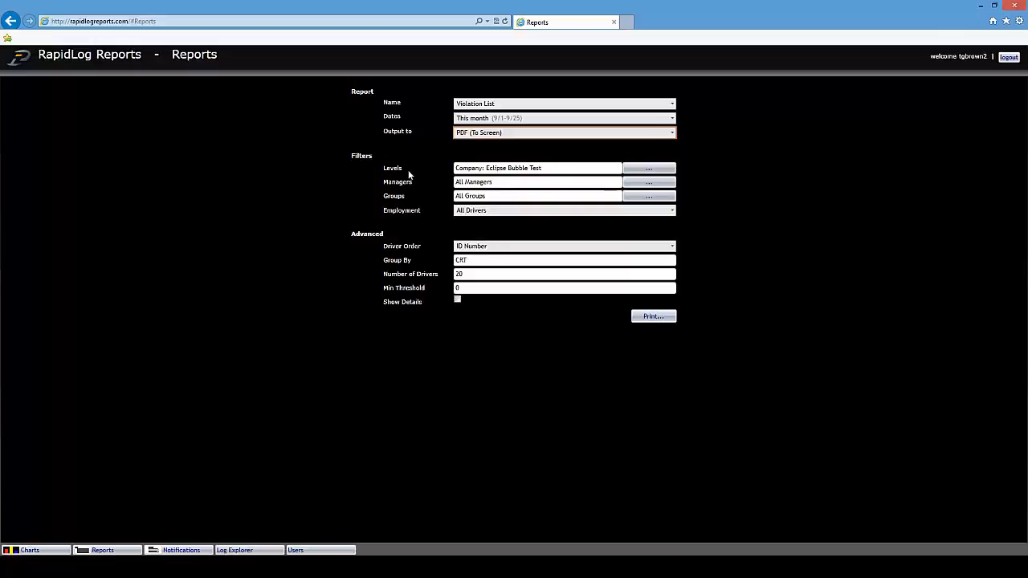
left_click_drag(544, 168, 455, 164)
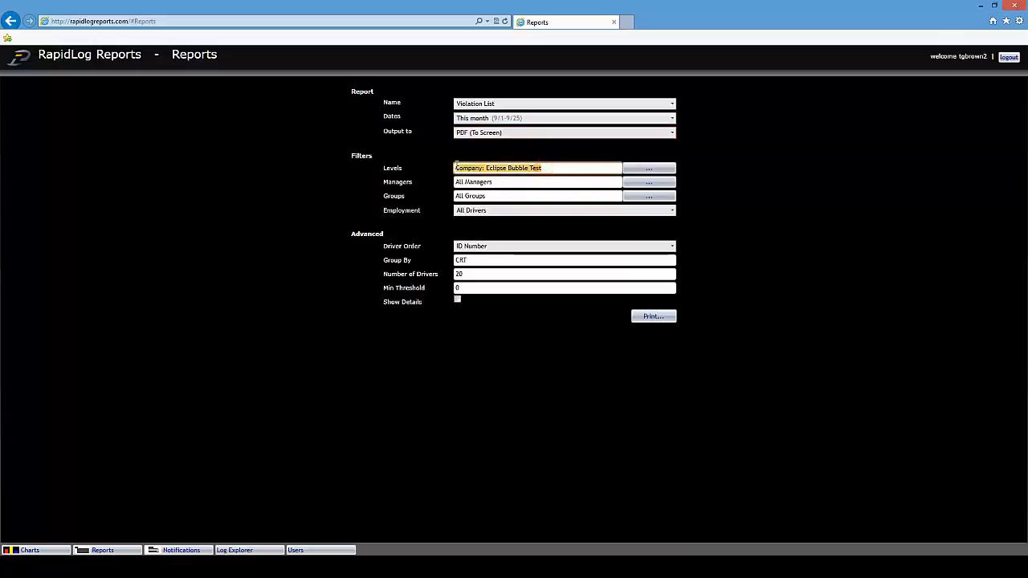
left_click(673, 245)
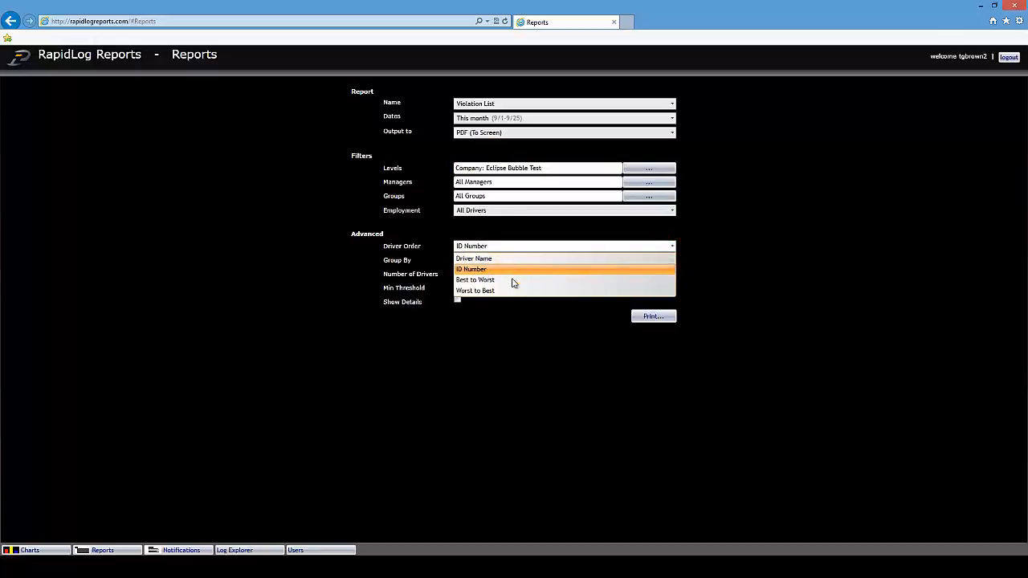
left_click(793, 262)
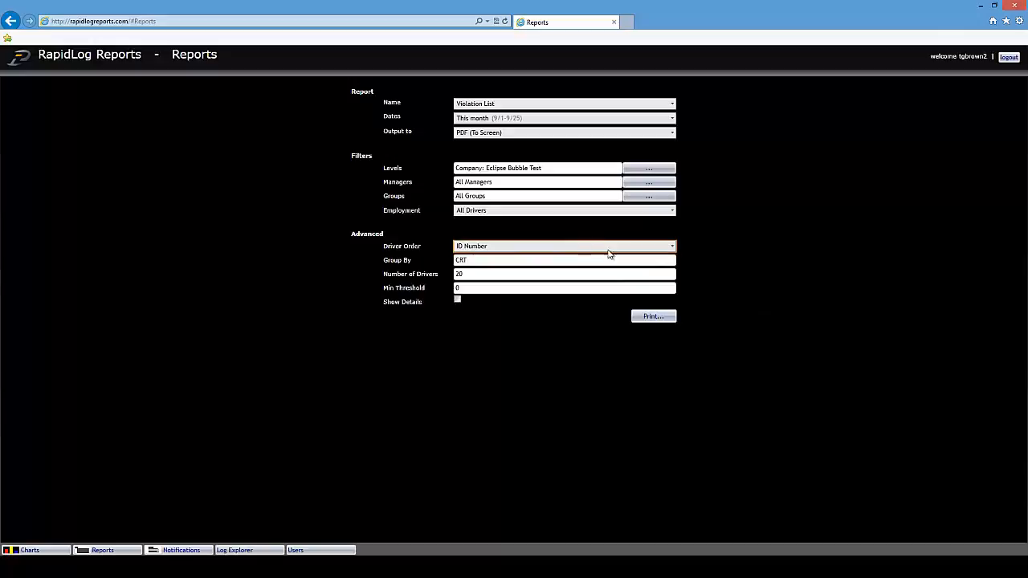
double_click(493, 274)
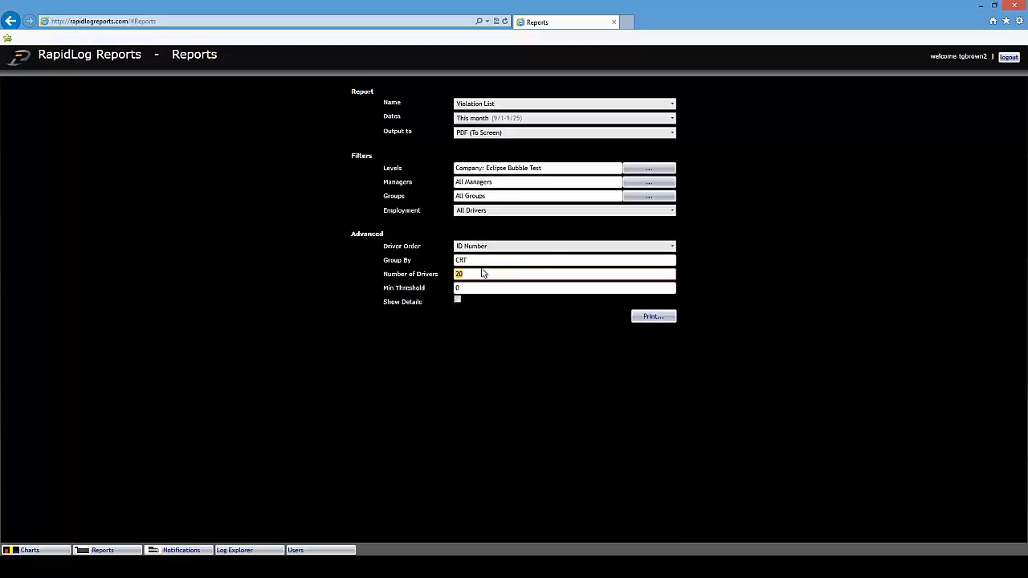
left_click(461, 288)
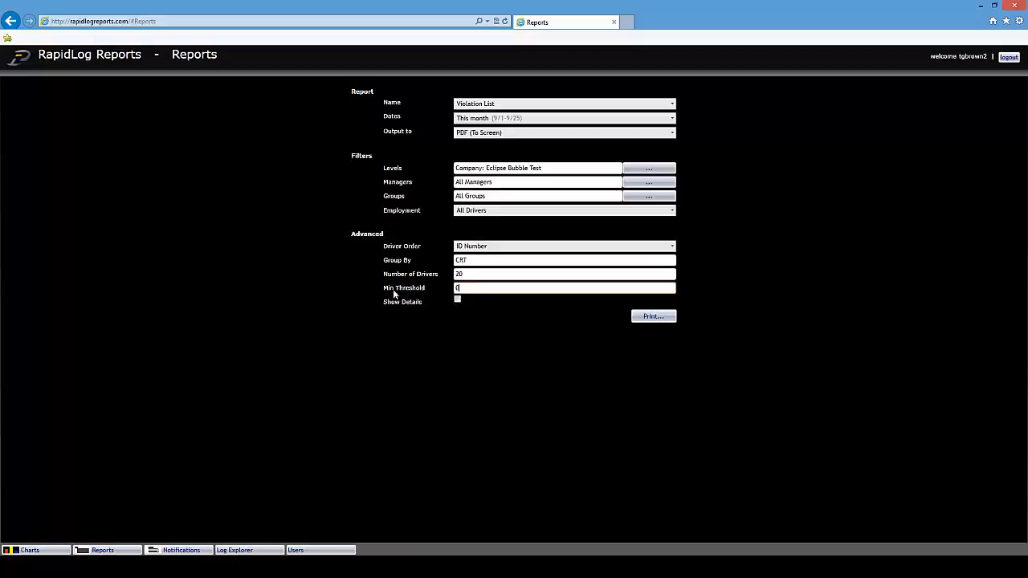
double_click(461, 289)
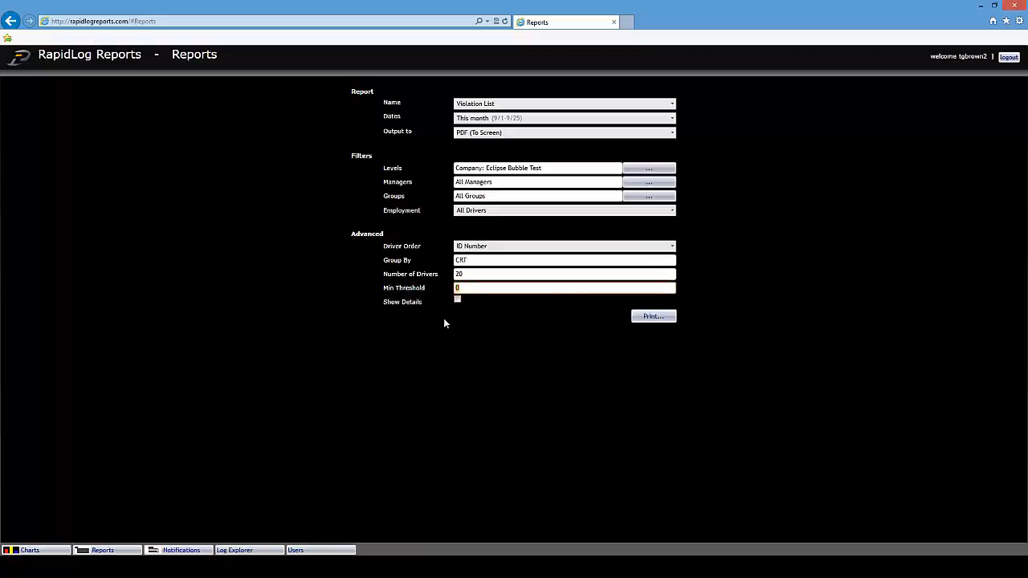
left_click(546, 313)
- Generate and view the Violation List PDF showing 440 total violations, then close its tab
left_click(652, 317)
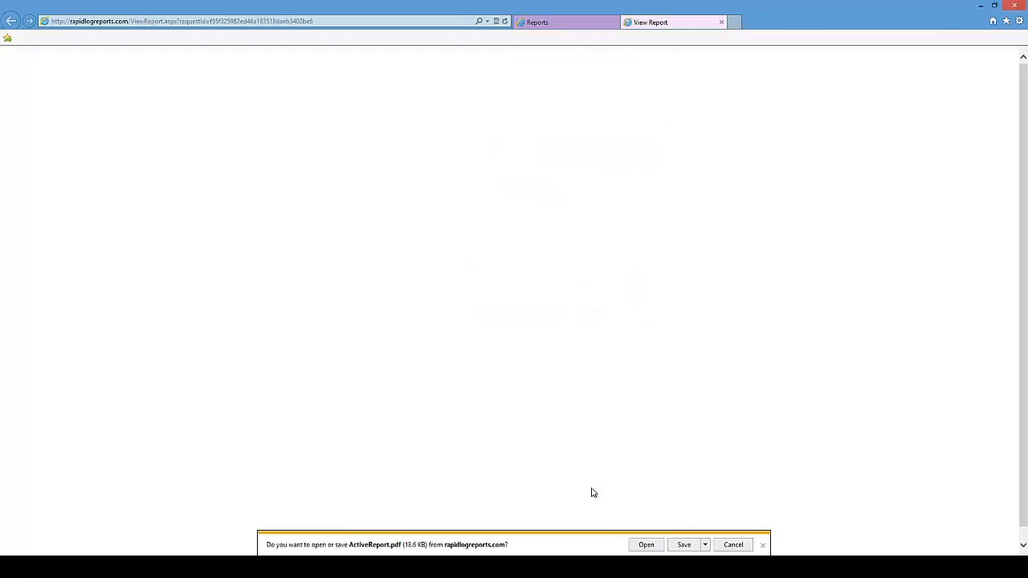
left_click(646, 545)
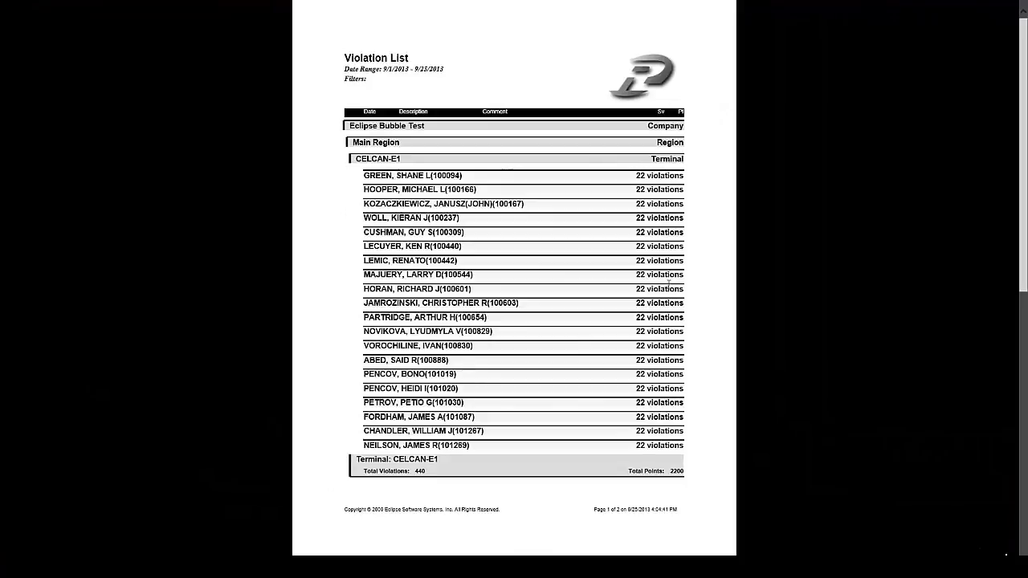
key("Escape")
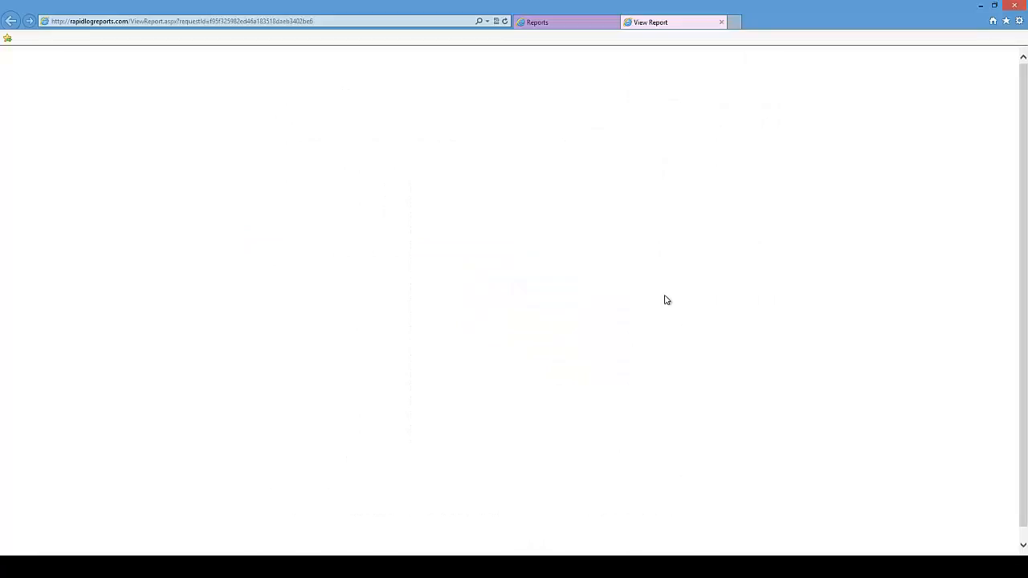
left_click(722, 21)
left_click(616, 383)
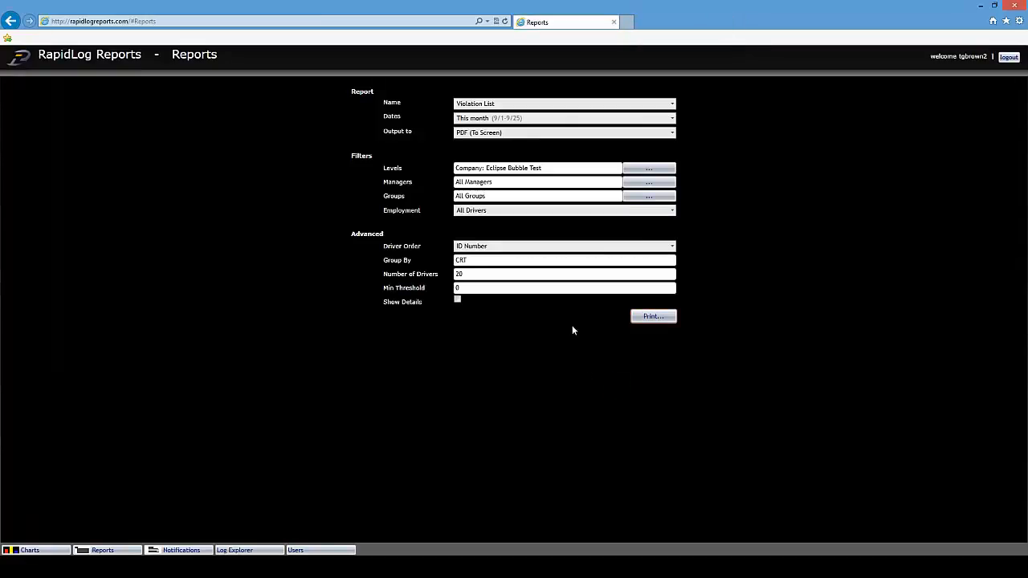
- On Notification Letters, switch Letter Type between Violation Letters and Driver Communication Letters
left_click(199, 551)
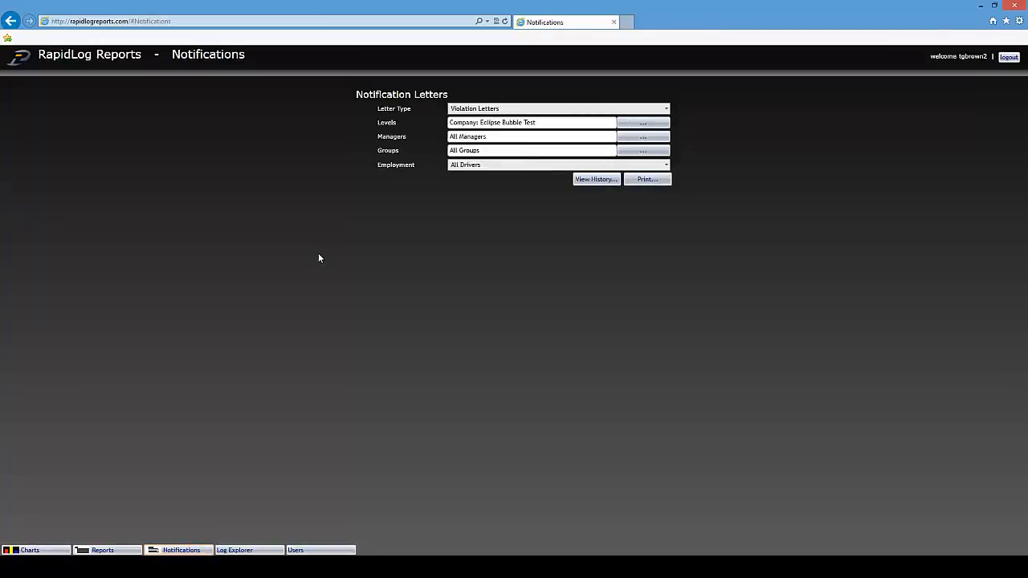
left_click(664, 110)
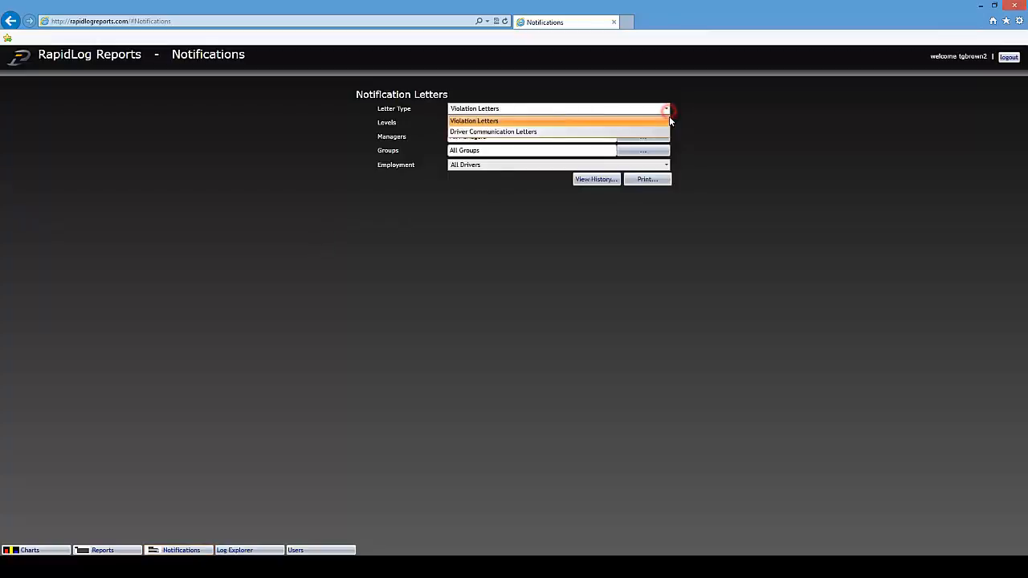
left_click(545, 132)
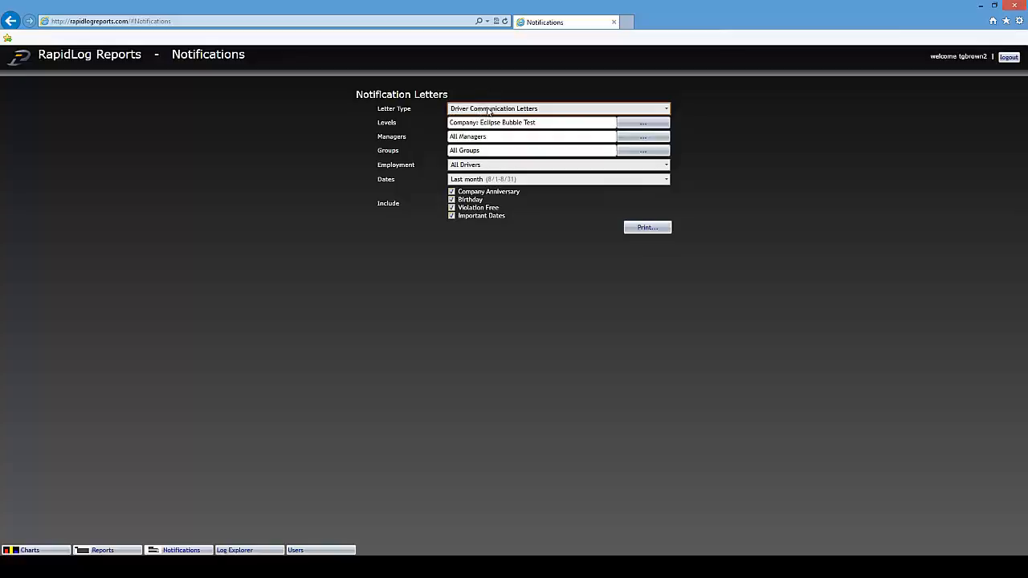
left_click(672, 111)
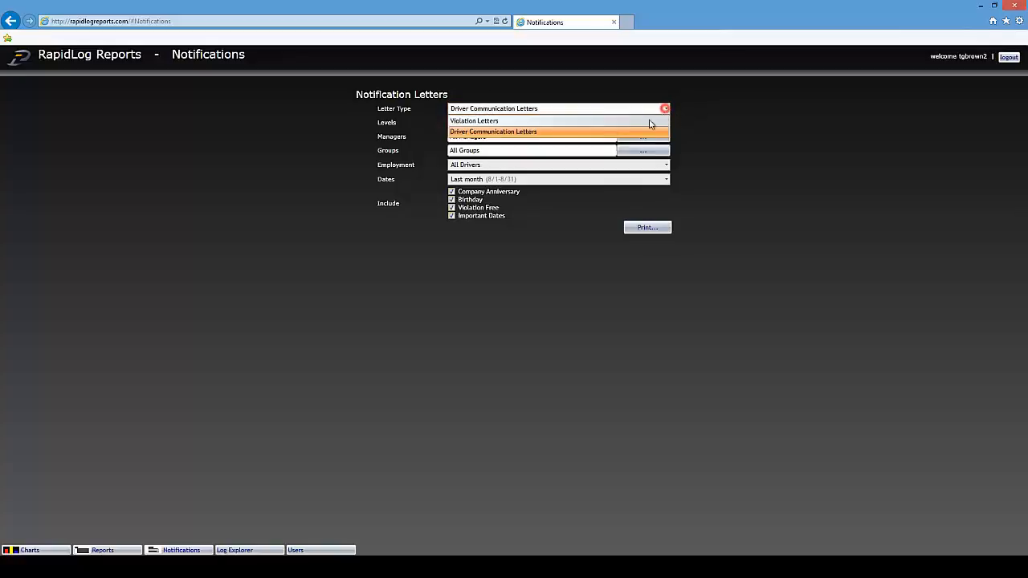
left_click(522, 120)
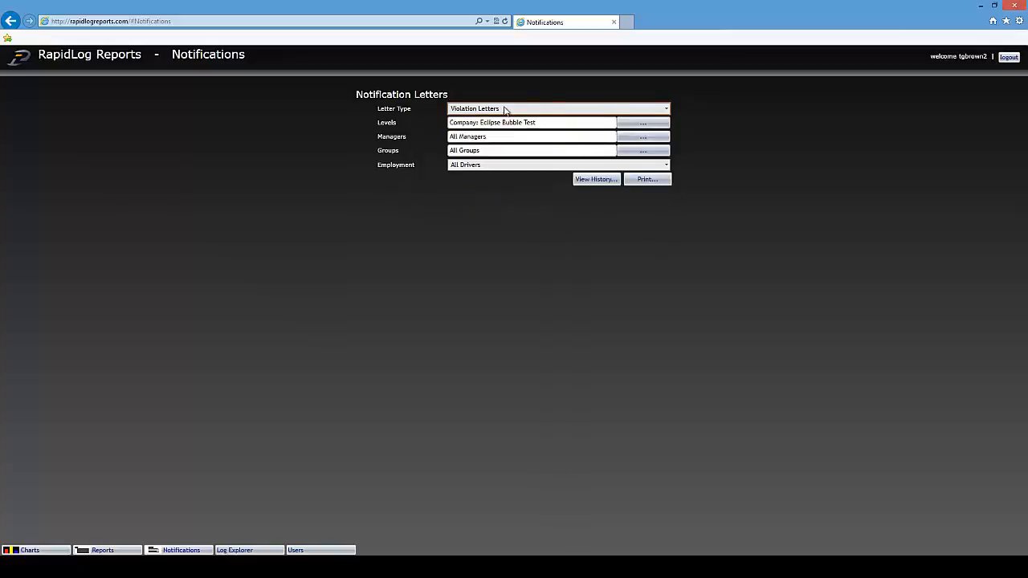
left_click(665, 110)
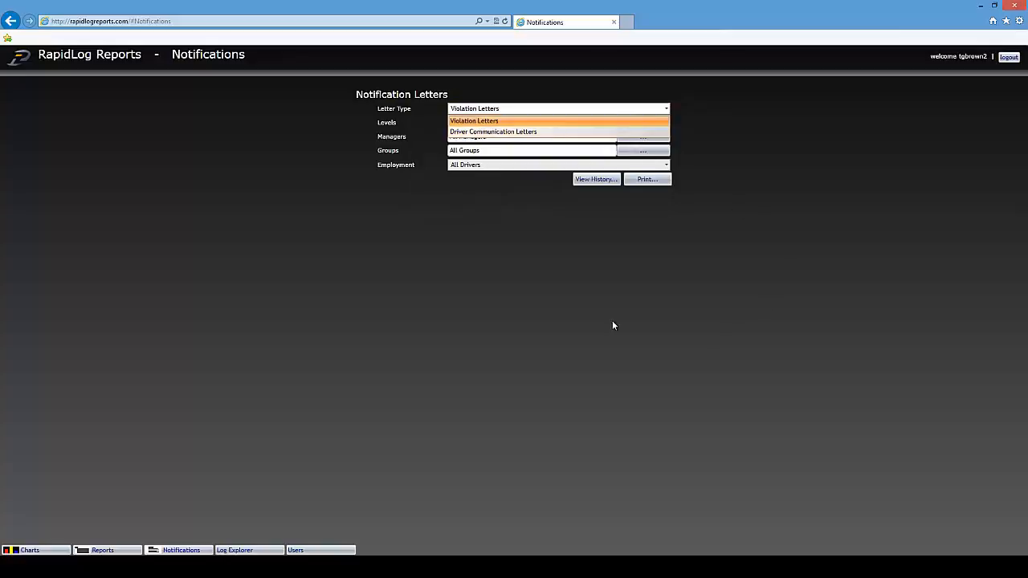
left_click(502, 132)
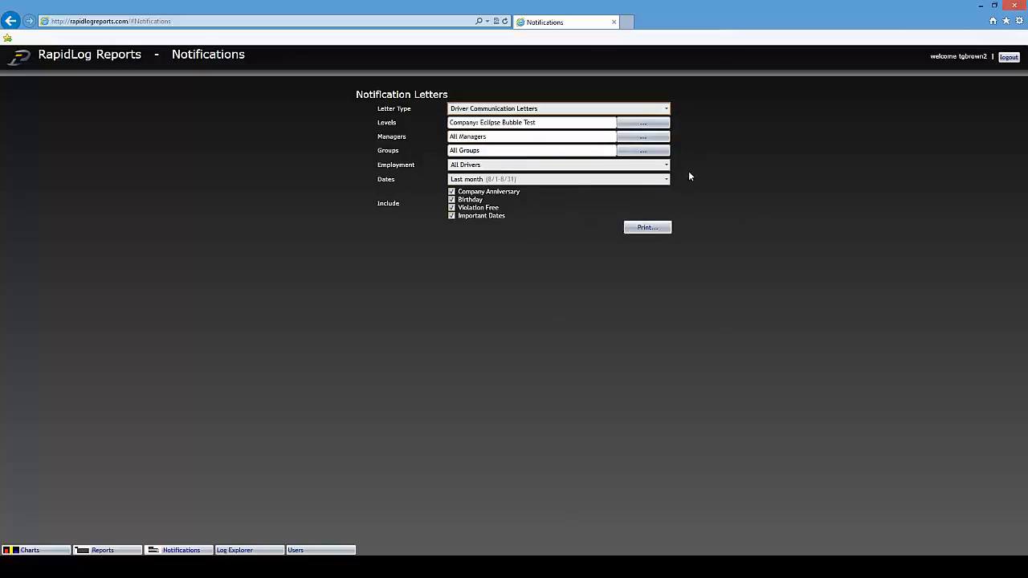
- Keep Last month as the date range, print the letters, and go to Log Explorer
left_click(666, 179)
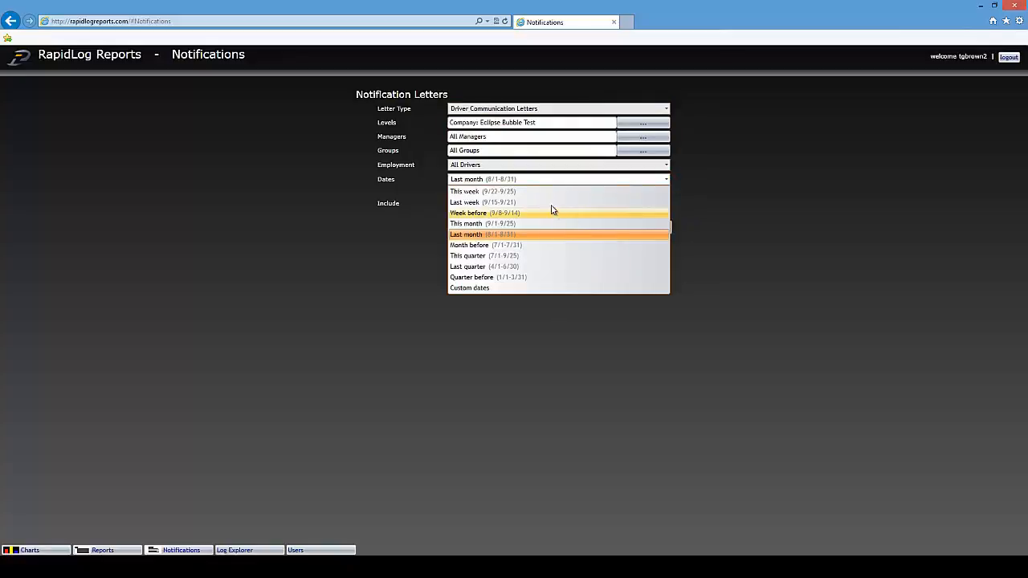
left_click(753, 184)
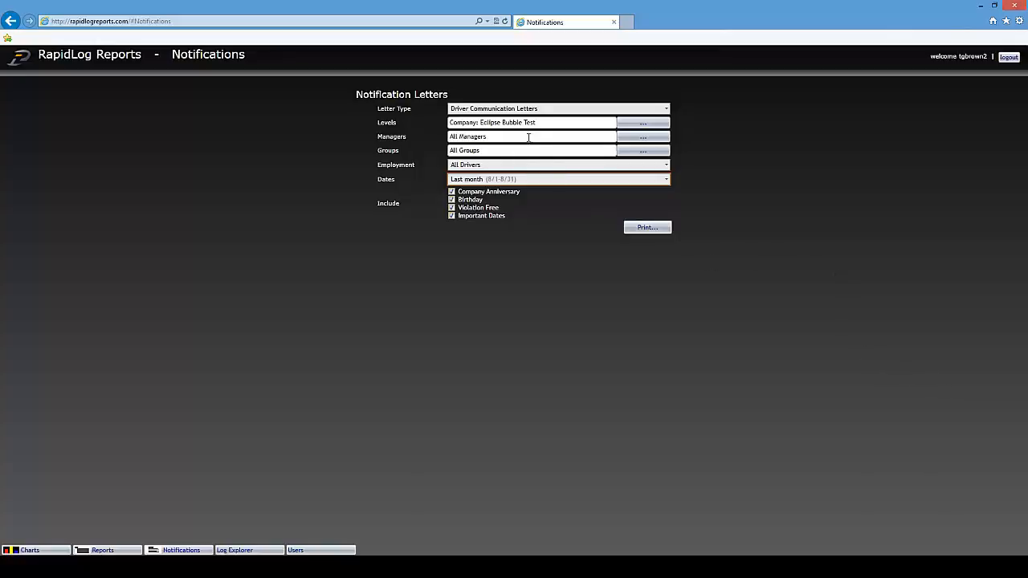
left_click(657, 229)
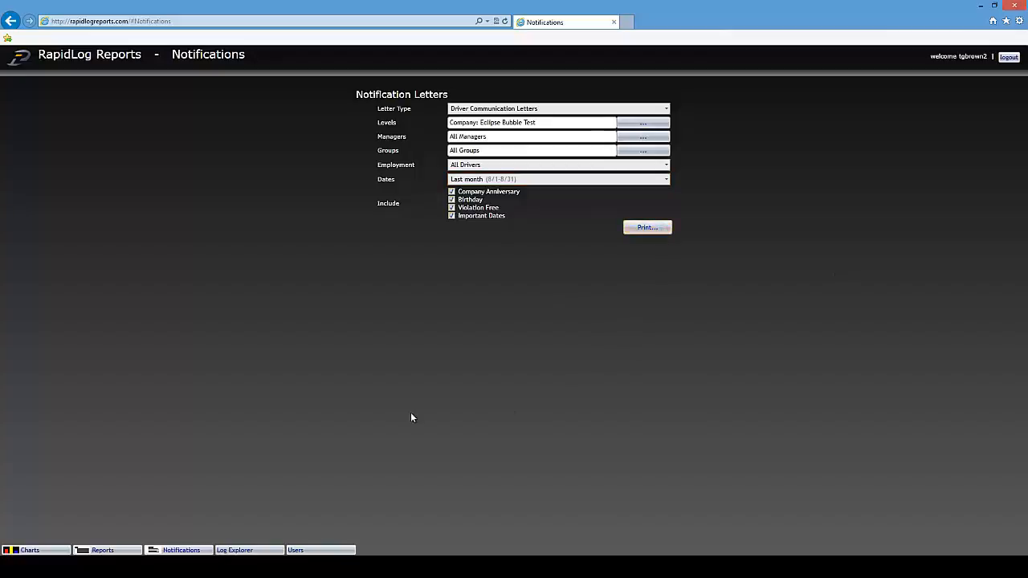
left_click(644, 232)
left_click(241, 550)
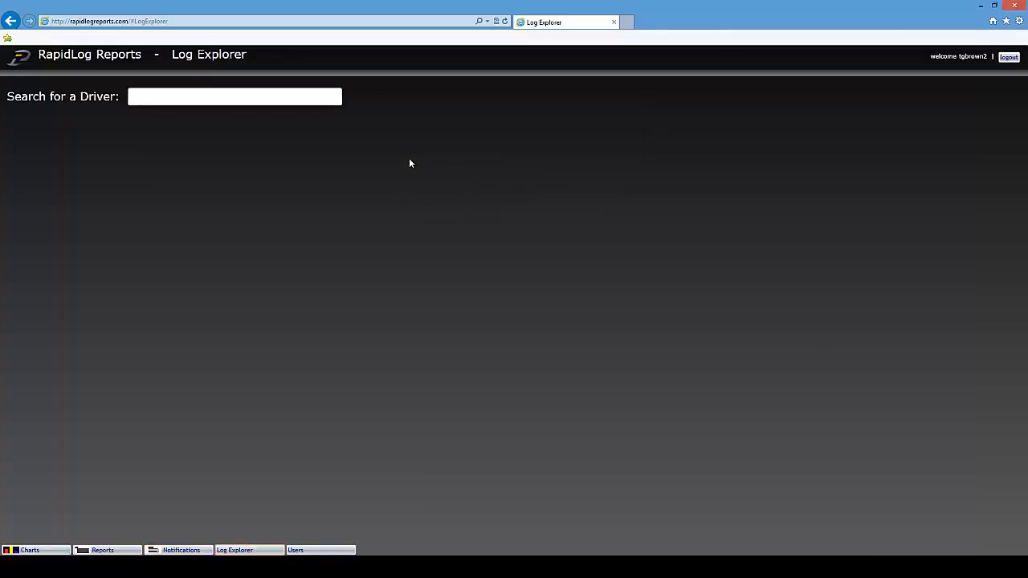
- Search for a driver with 'brow' and load the matching driver's logs
left_click(248, 100)
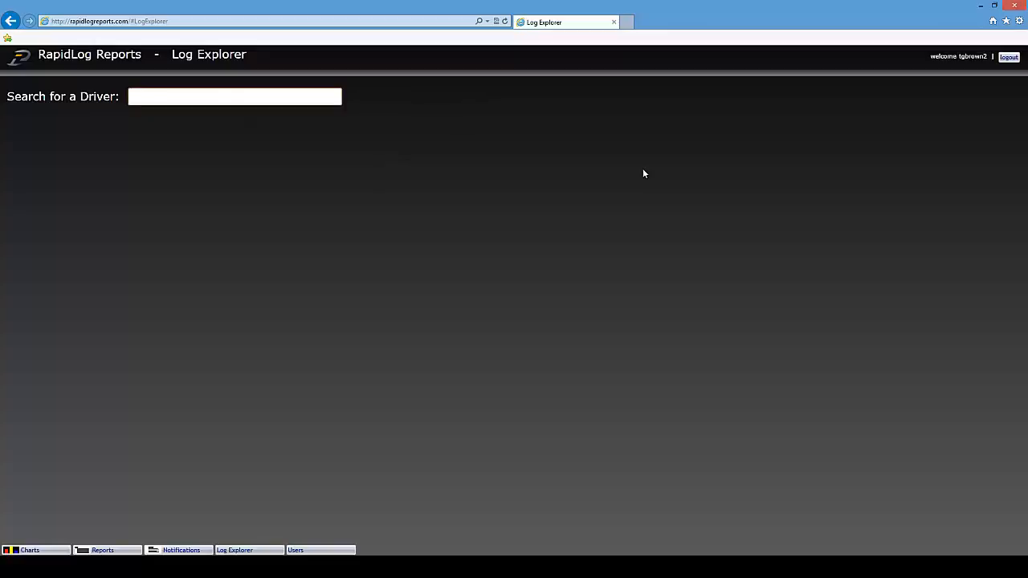
type("brow")
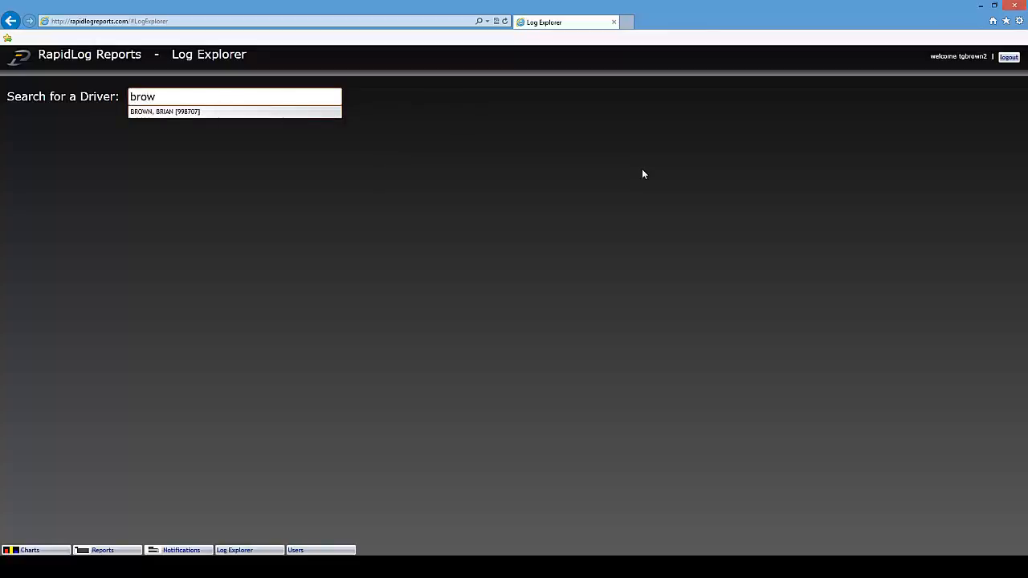
left_click(162, 113)
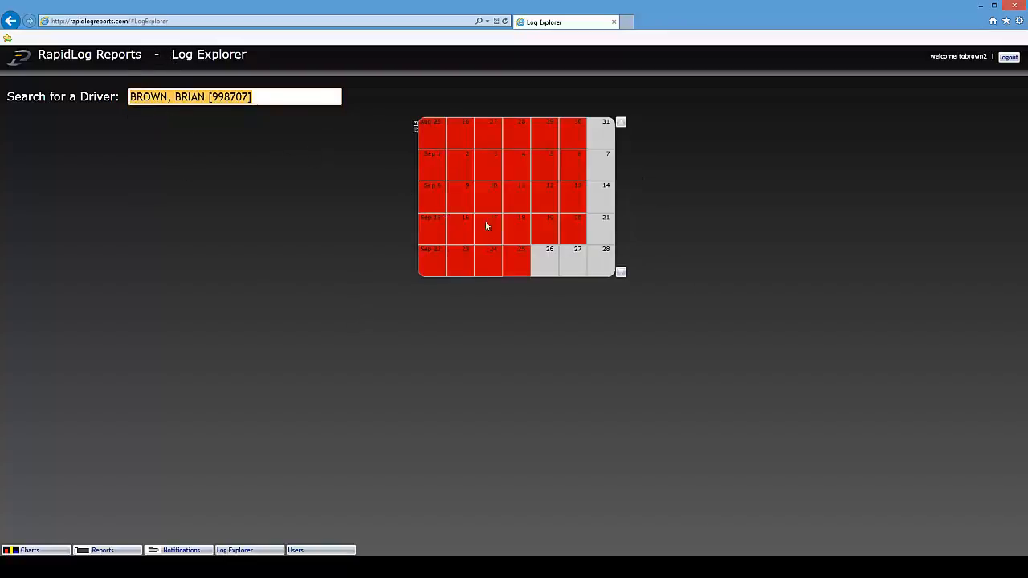
- Page the log calendar back to spring and forward to the Nov 2 week, then load the test driver
left_click(621, 122)
left_click(620, 123)
left_click(620, 123)
left_click(621, 123)
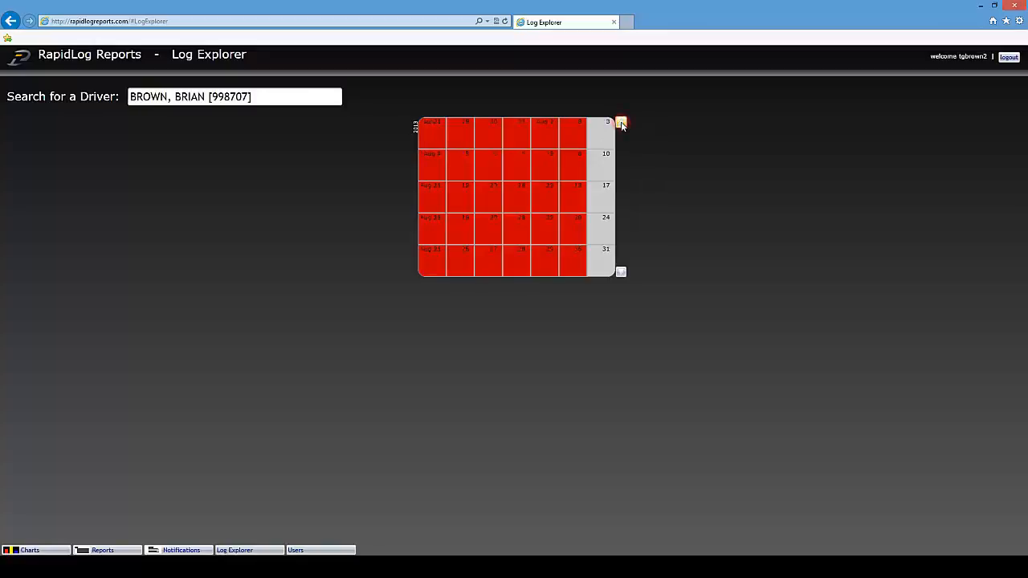
left_click(620, 123)
left_click(621, 123)
left_click(621, 123)
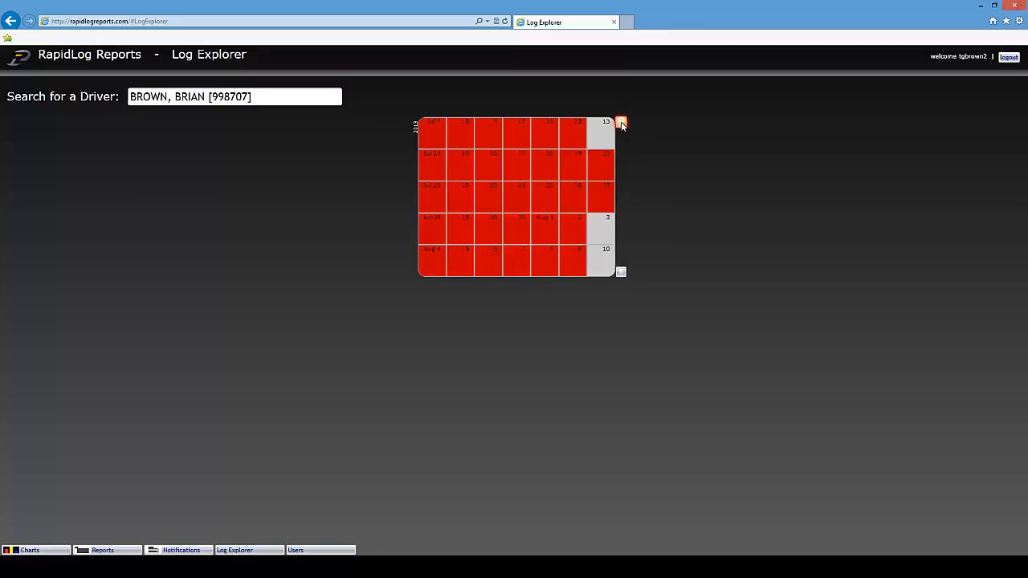
left_click(621, 123)
left_click(620, 123)
left_click(620, 123)
left_click(620, 123)
left_click(621, 123)
left_click(621, 122)
left_click(621, 123)
left_click(621, 123)
left_click(621, 122)
left_click(620, 122)
left_click(620, 123)
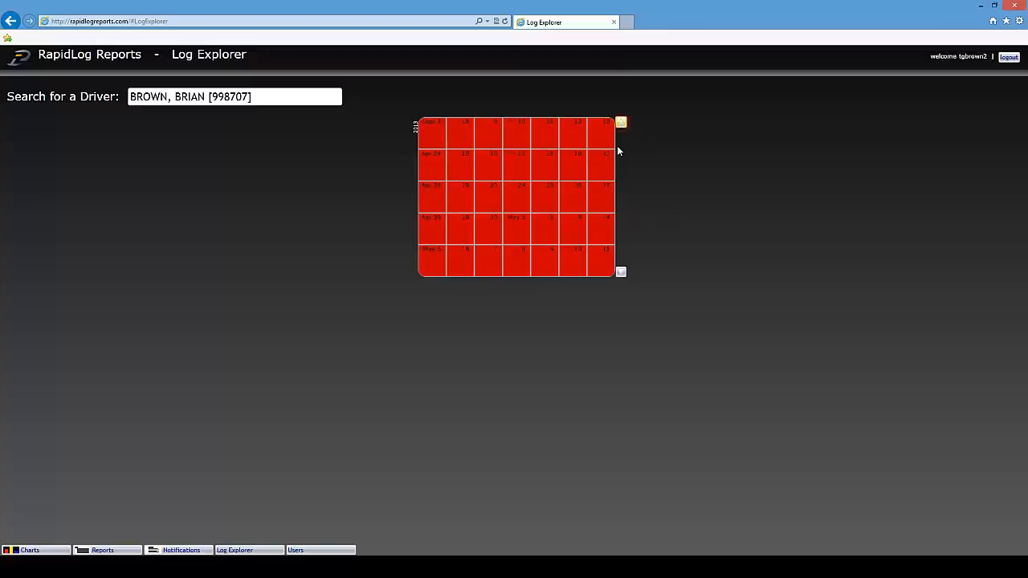
left_click(621, 272)
left_click(621, 272)
left_click(621, 273)
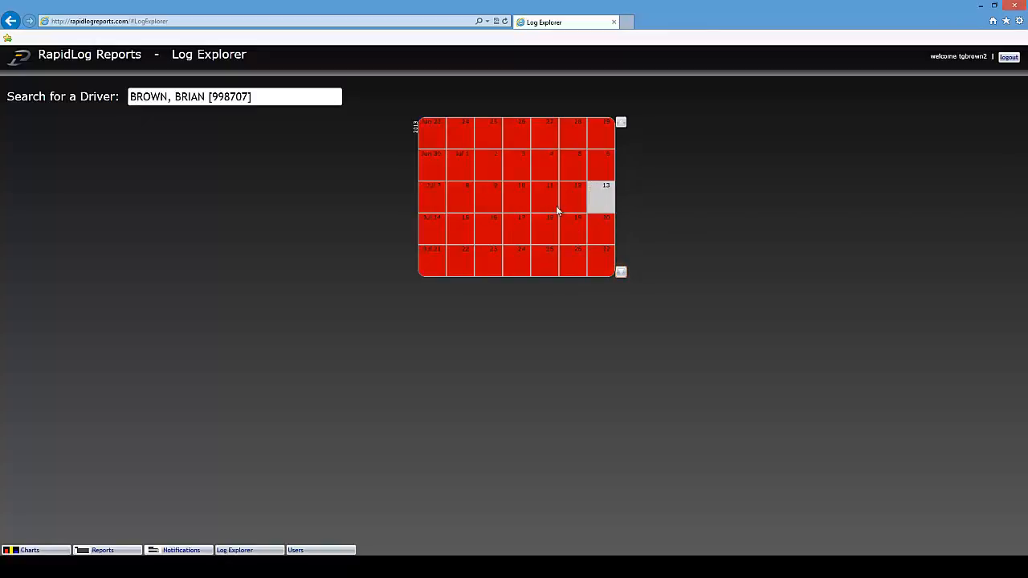
left_click(621, 272)
left_click(621, 272)
left_click(620, 272)
left_click(621, 272)
left_click(621, 272)
left_click(620, 274)
left_click(620, 274)
left_click(620, 274)
left_click(620, 274)
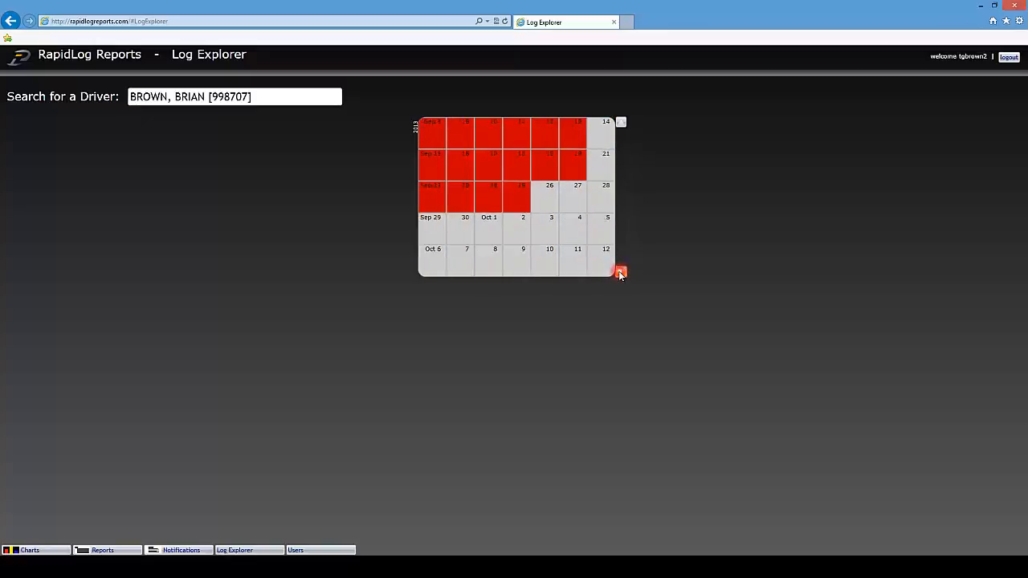
left_click(619, 273)
left_click(620, 273)
left_click(621, 274)
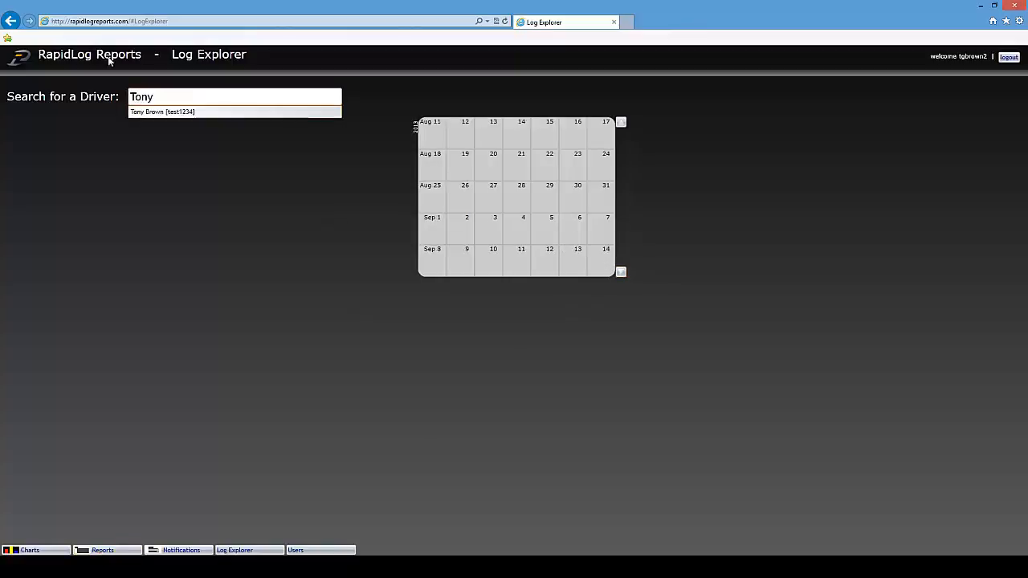
left_click(184, 111)
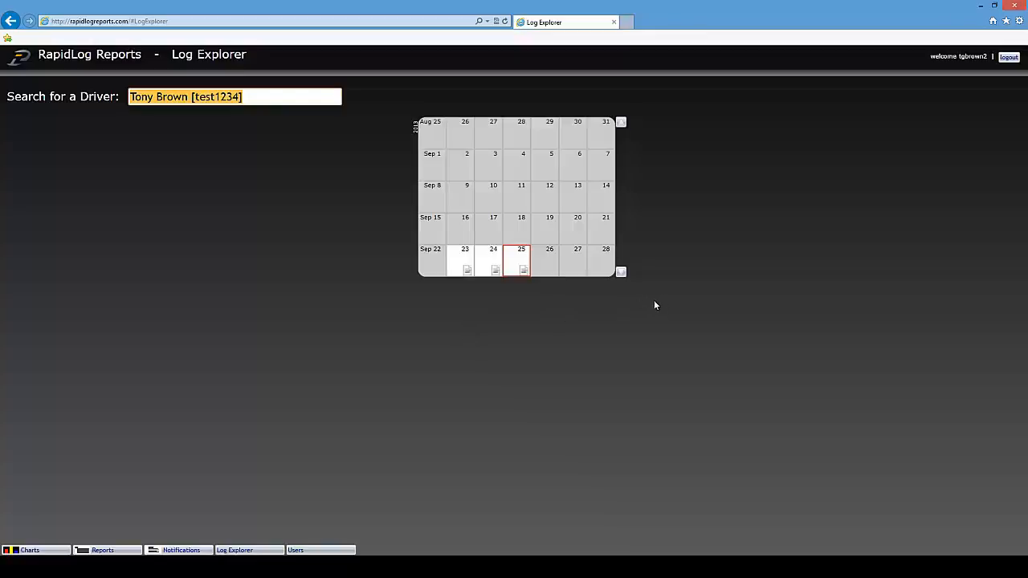
- View the driver's Sep 24 log and Sep 25 Log Data chart, then open the User Control Panel
left_click(494, 272)
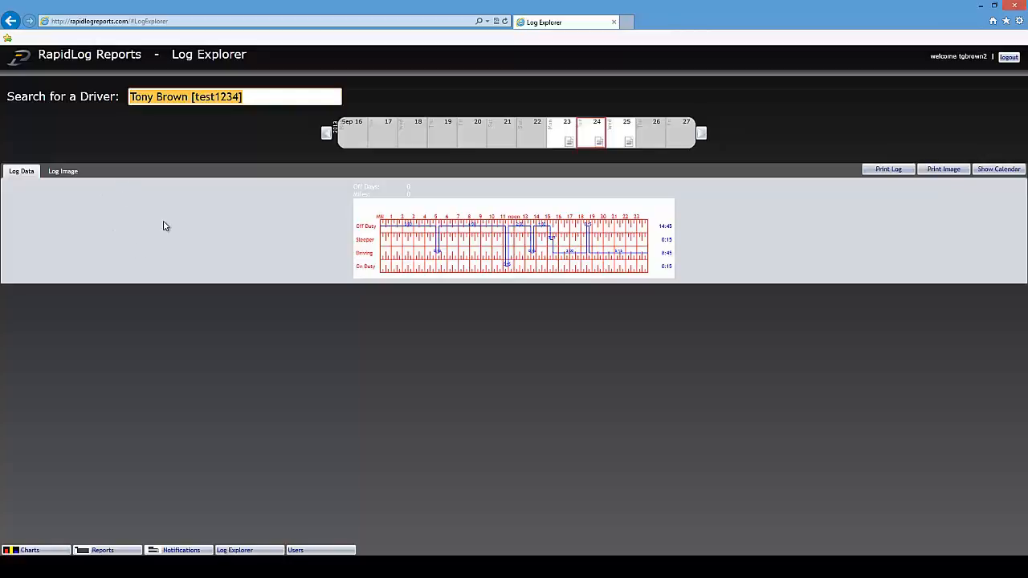
left_click(64, 174)
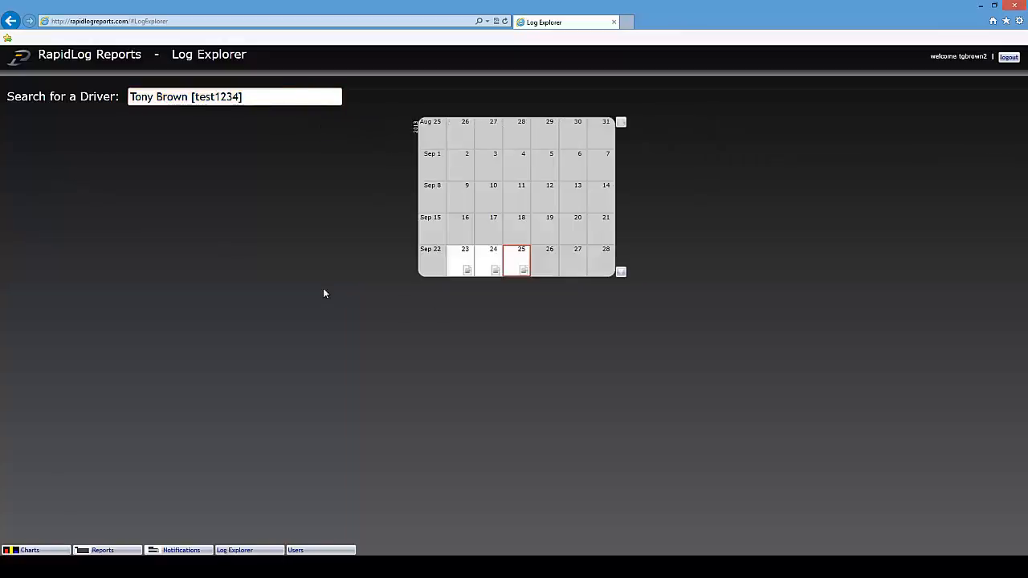
left_click(522, 271)
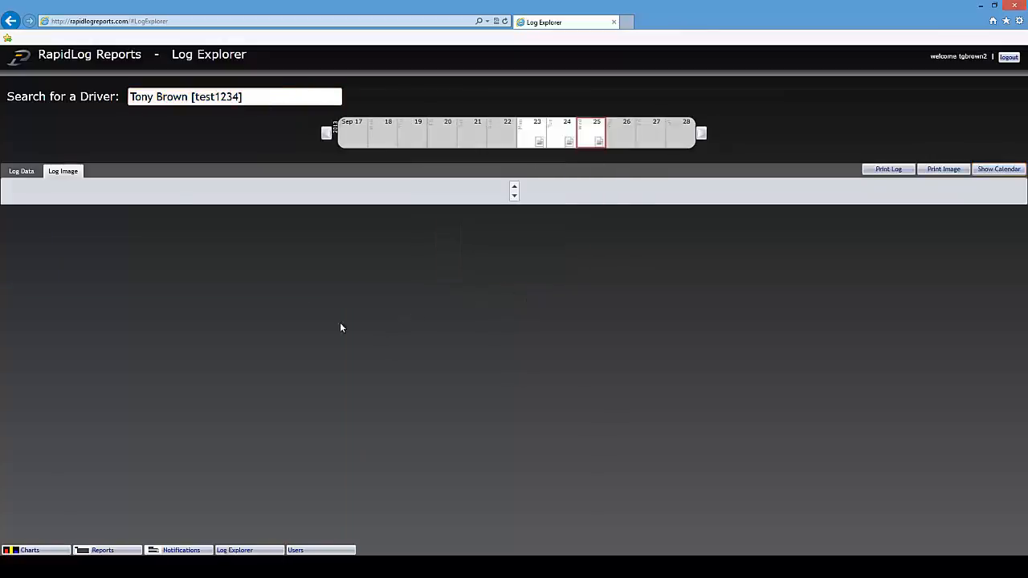
left_click(36, 170)
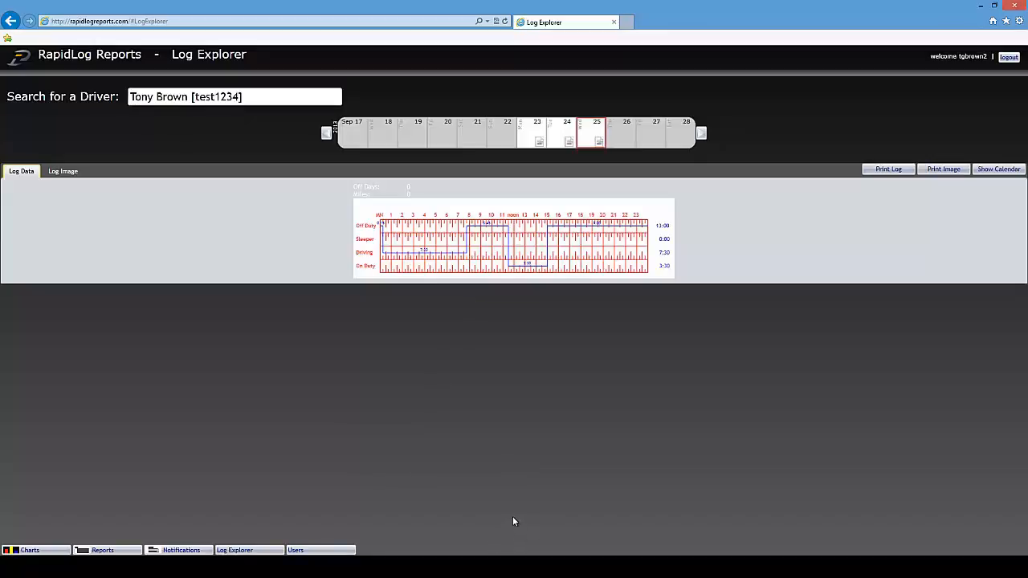
left_click(320, 550)
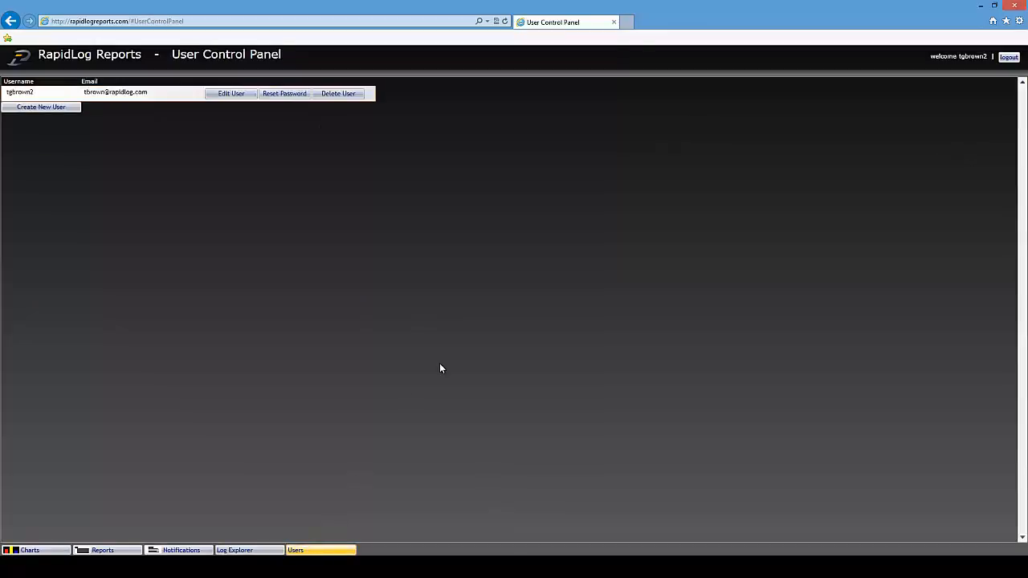
- Start a new user, select the Username and Email fields, and keep Can create company users permission
left_click(58, 108)
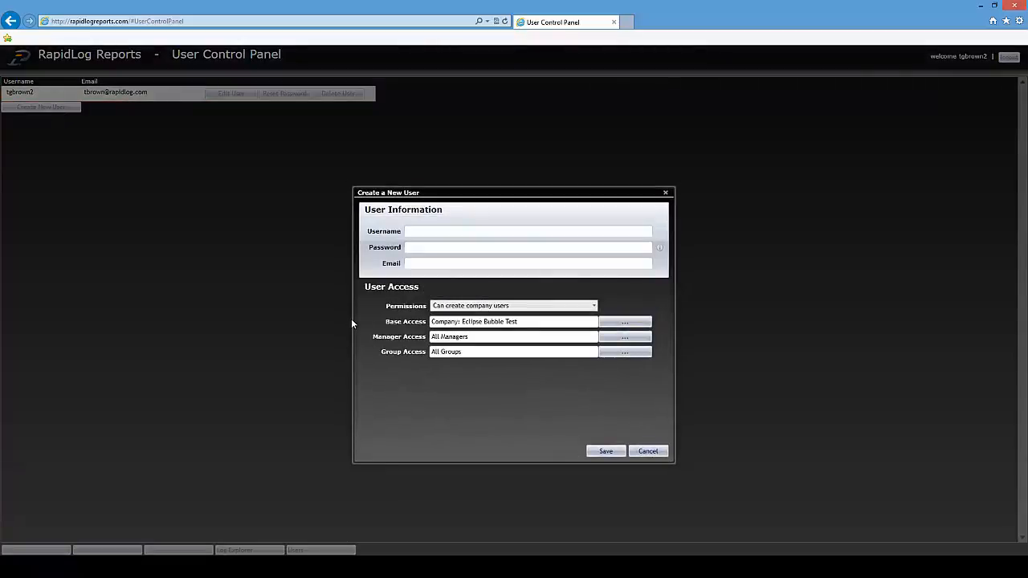
left_click(426, 231)
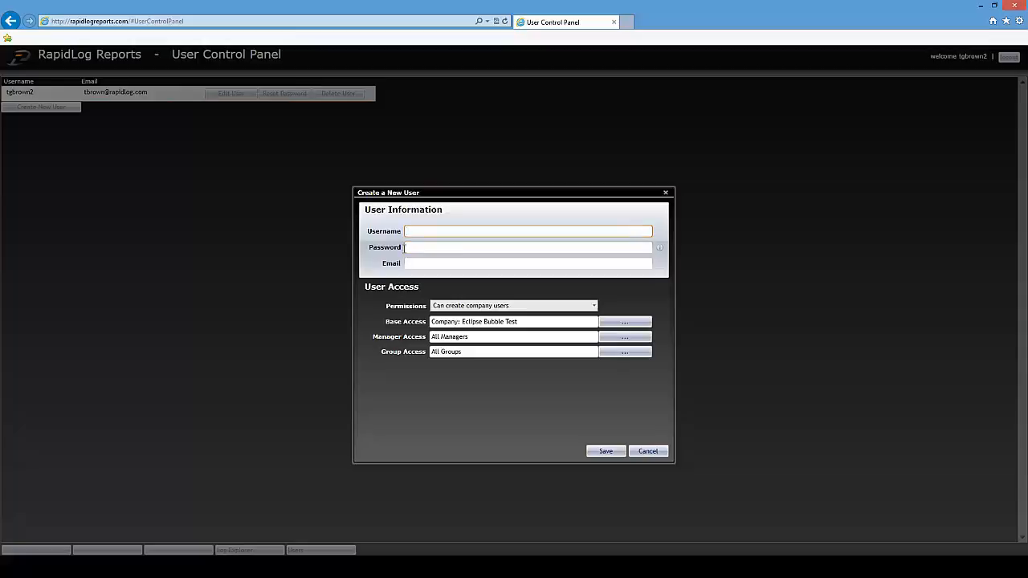
left_click(439, 264)
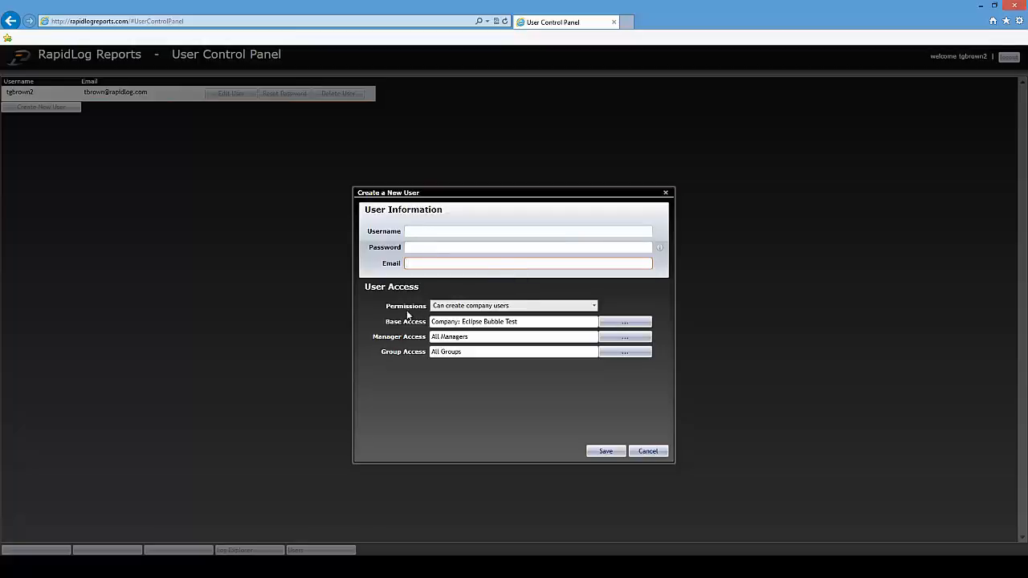
left_click(594, 305)
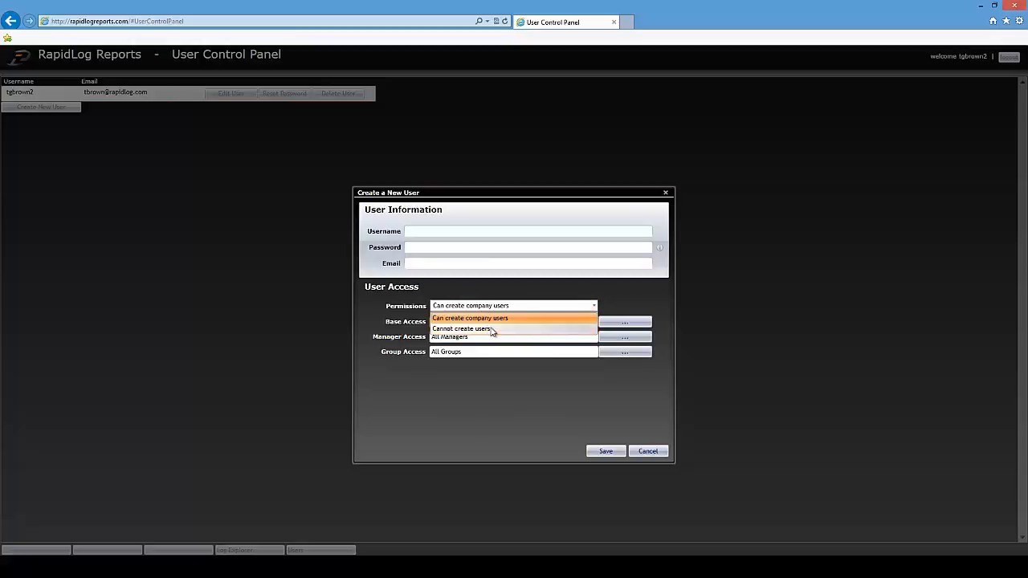
left_click(633, 295)
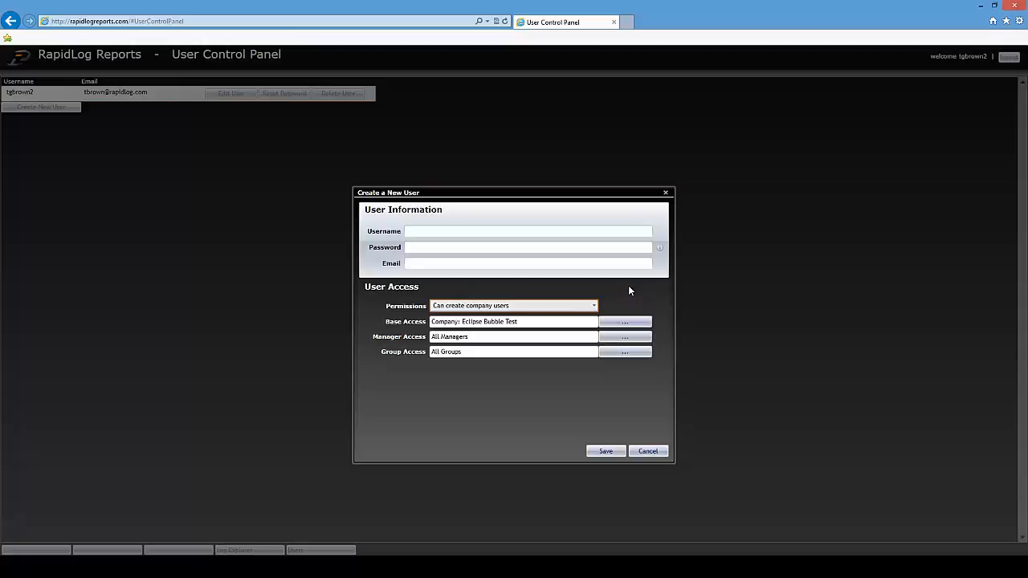
left_click(592, 305)
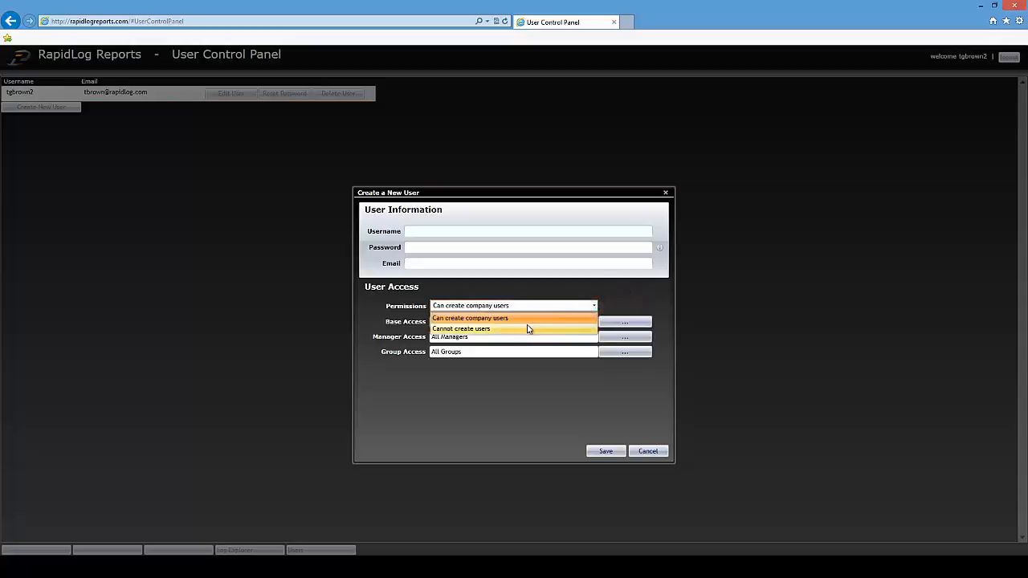
left_click(637, 308)
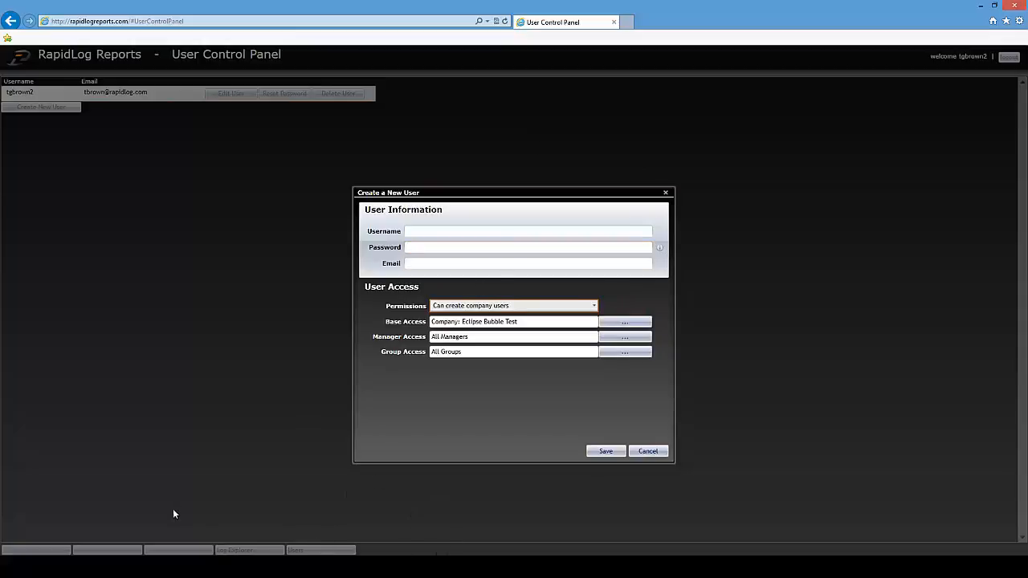
left_click(593, 306)
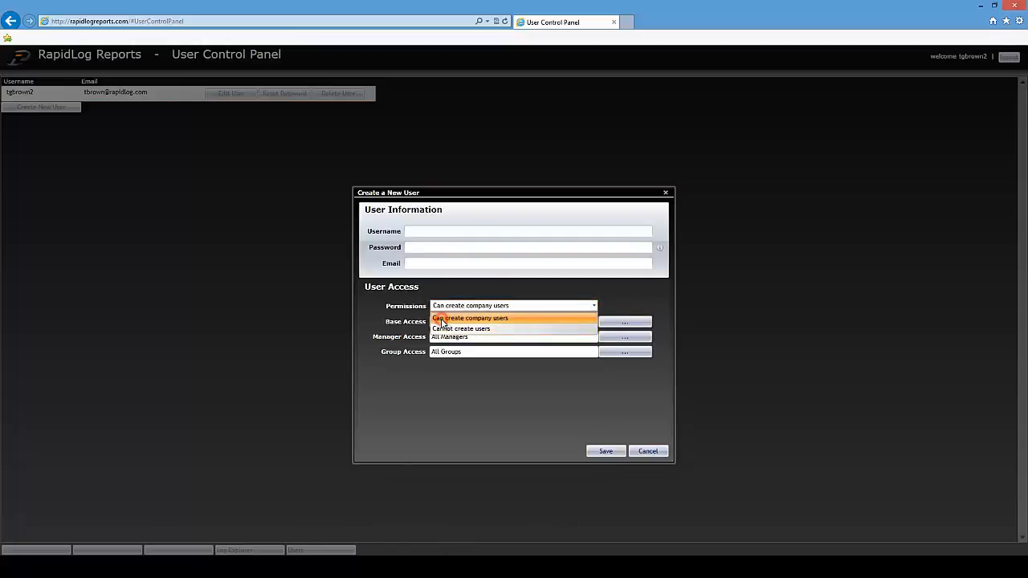
left_click(441, 321)
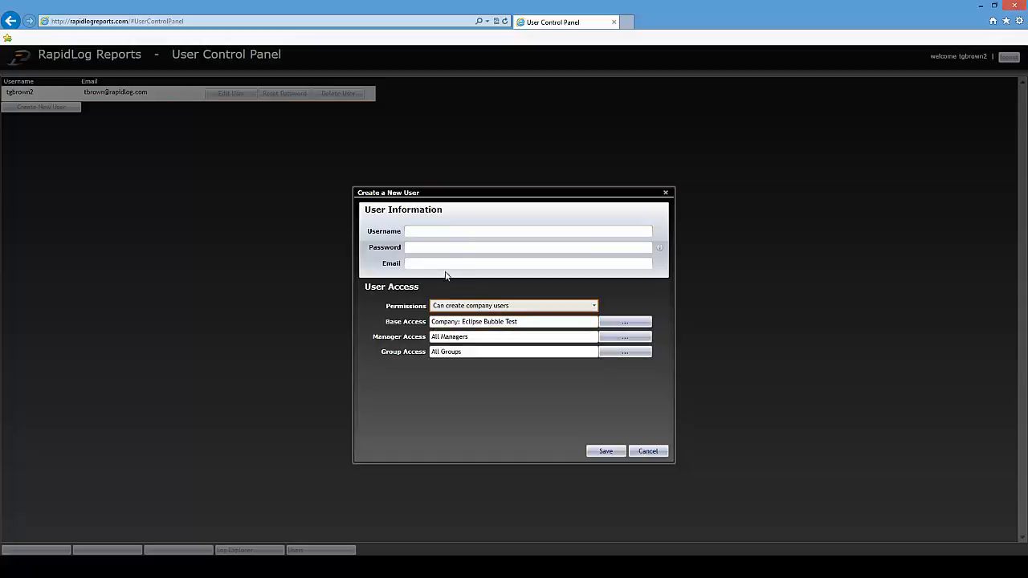
- Try the Base Access company, region and terminal filters, confirm with OK, then cancel the new user
left_click(631, 324)
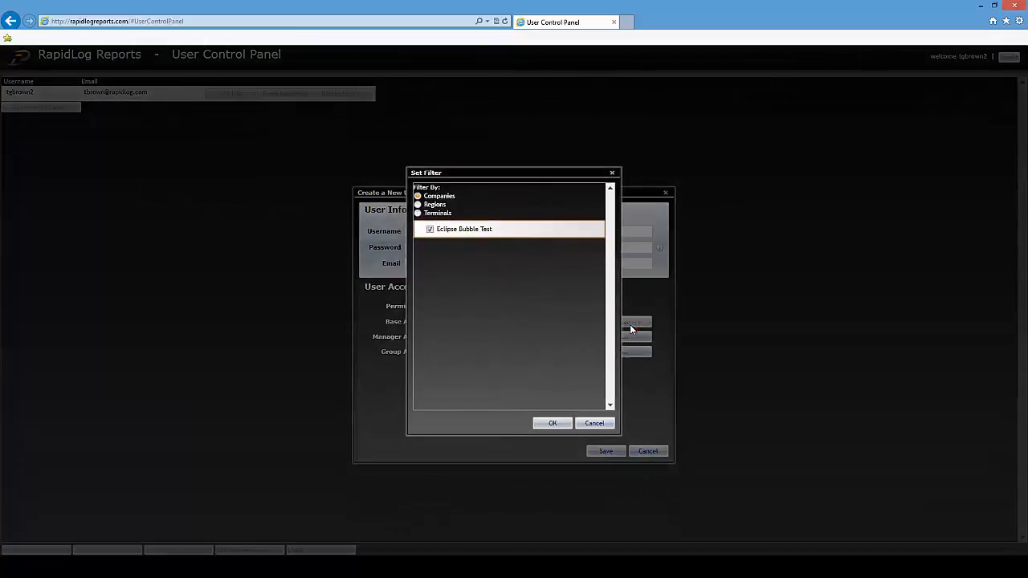
left_click(430, 230)
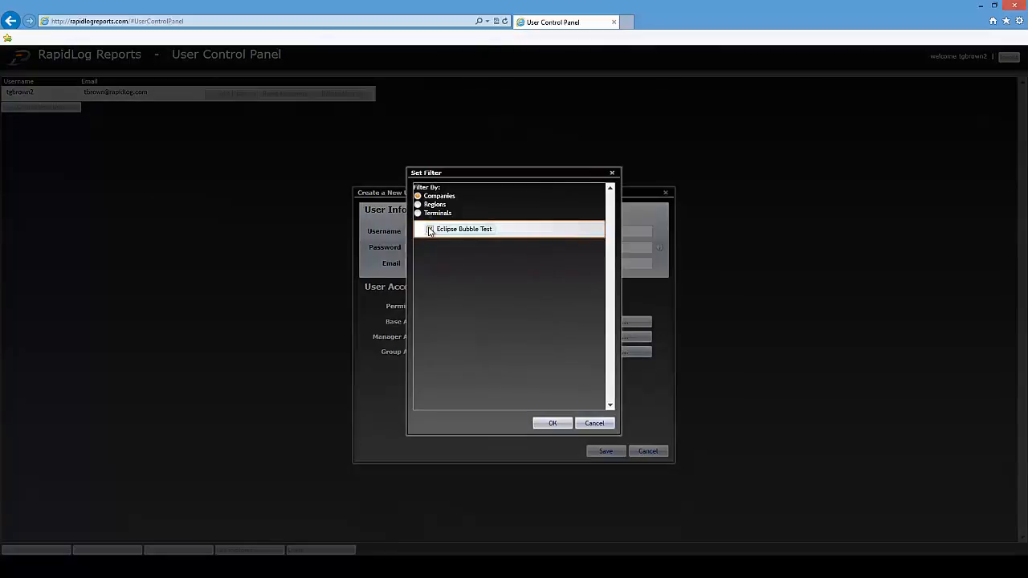
left_click(429, 230)
left_click(417, 213)
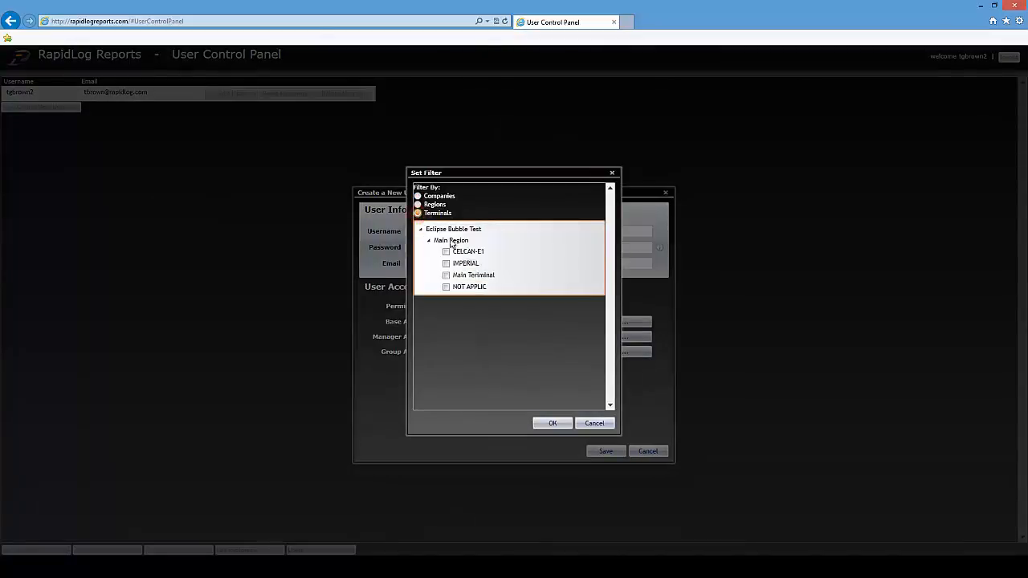
left_click(435, 203)
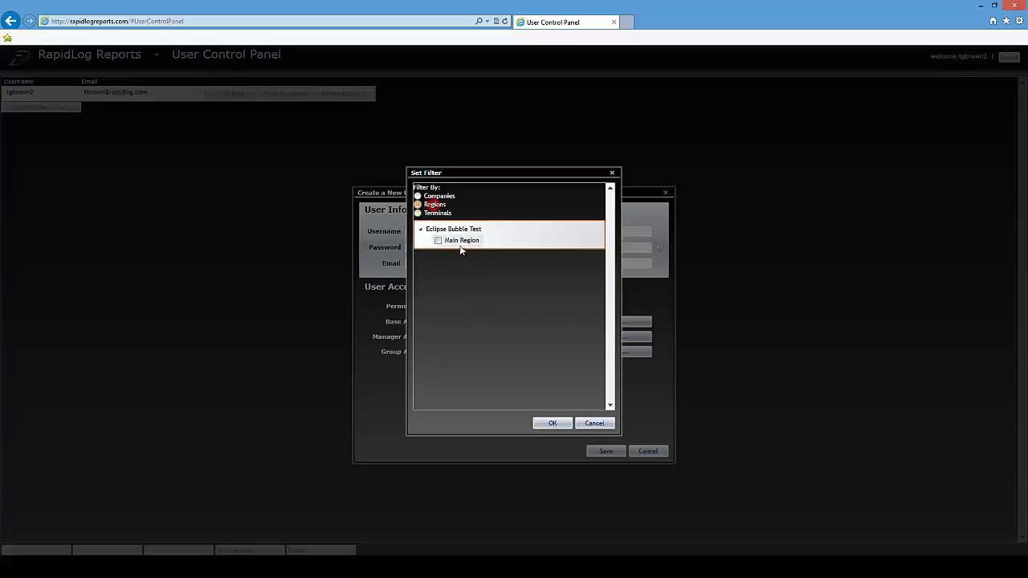
left_click(430, 197)
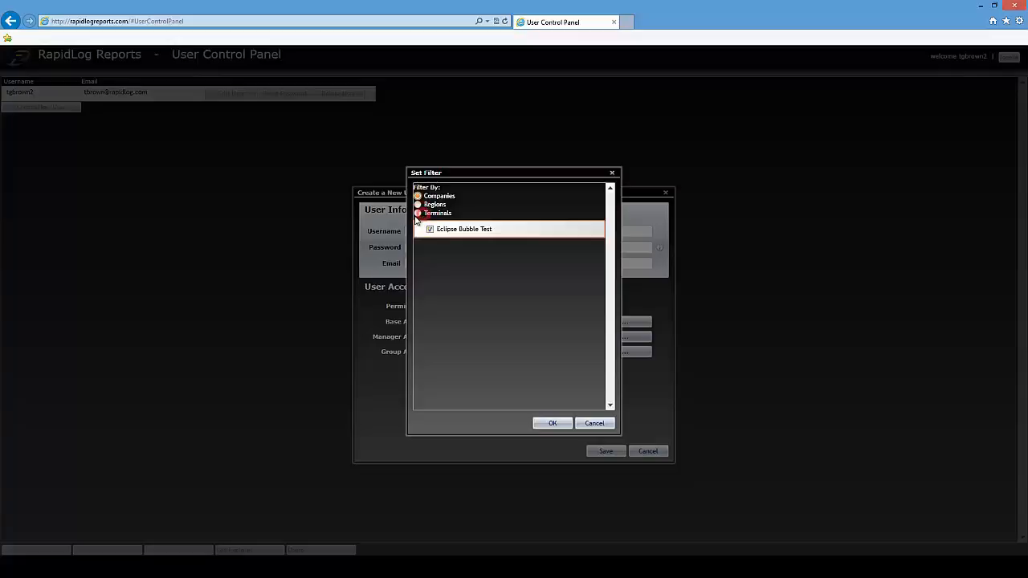
left_click(418, 214)
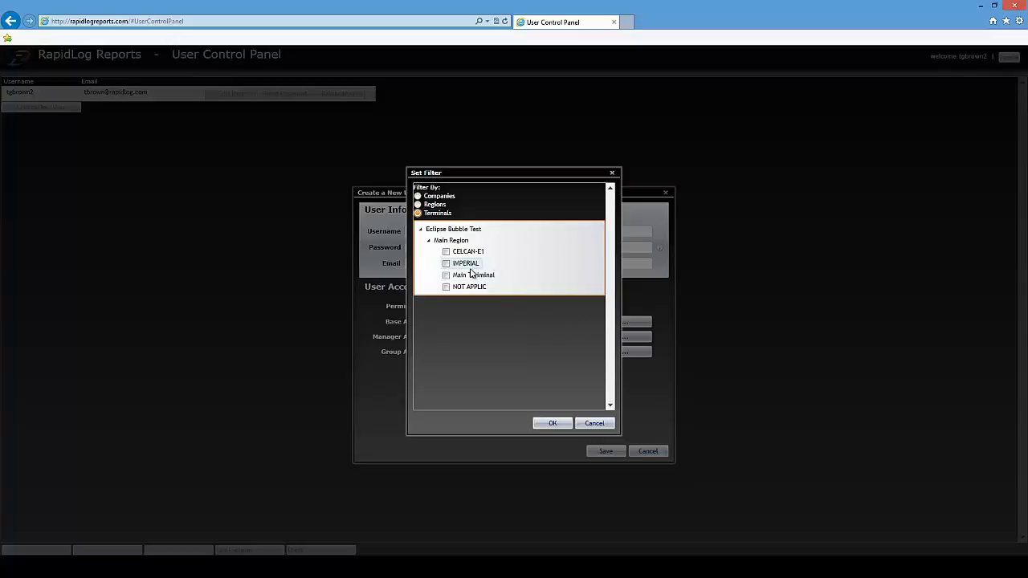
left_click(553, 423)
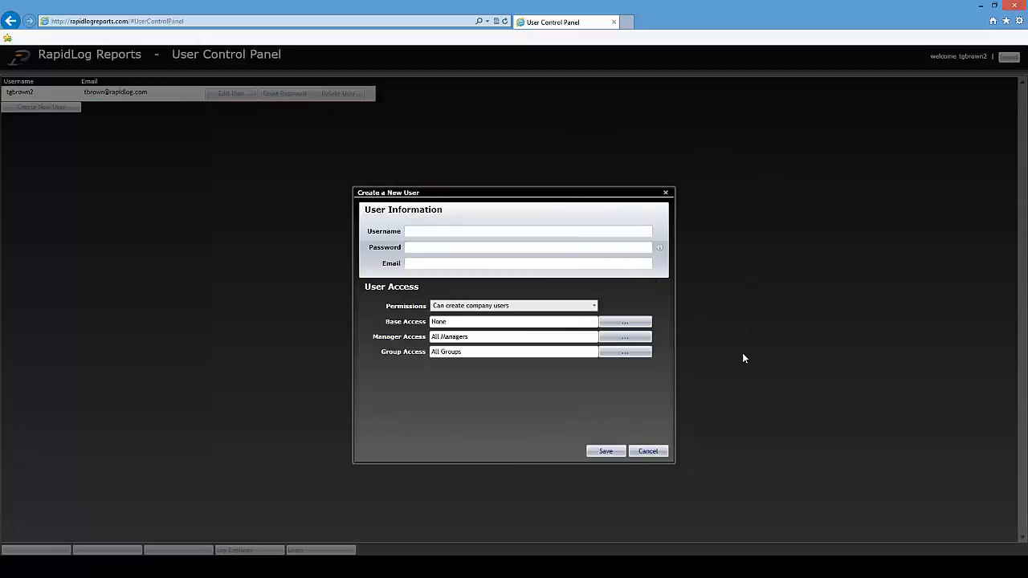
left_click(648, 451)
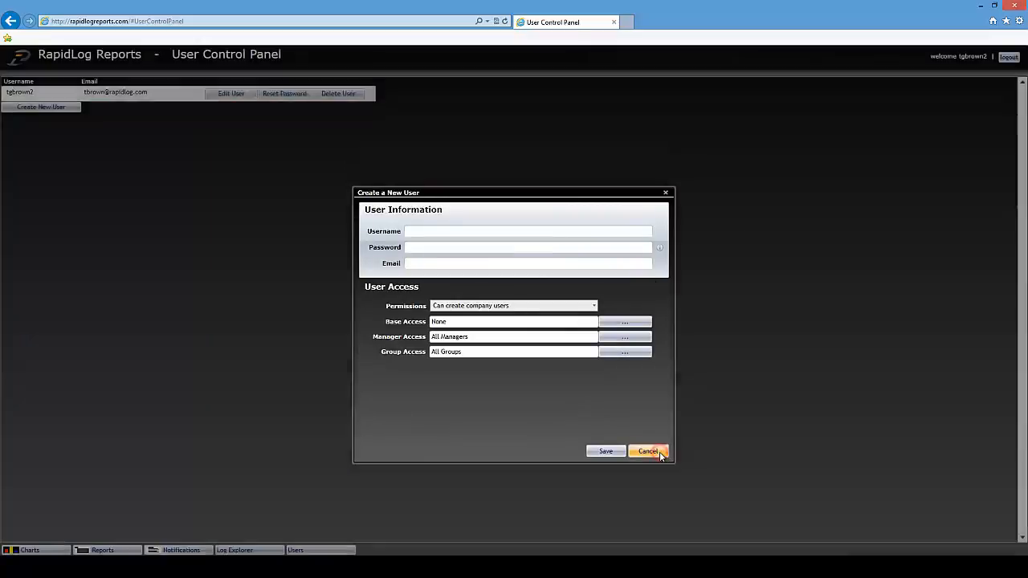